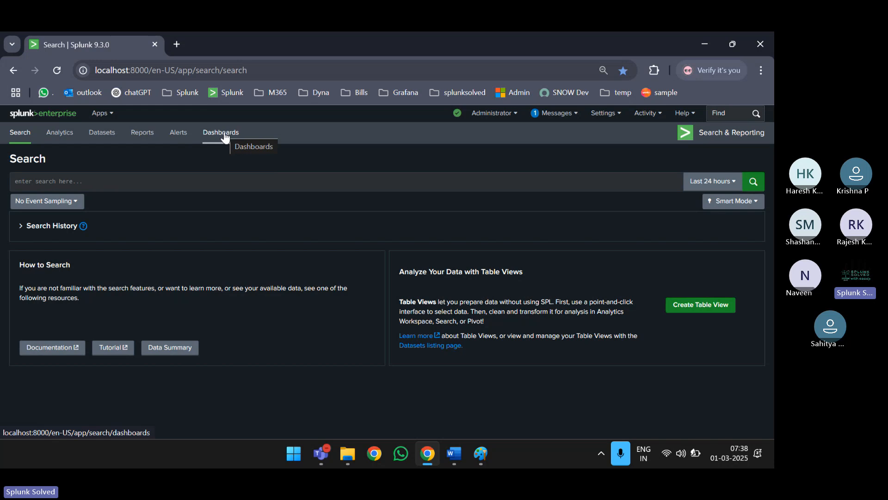
- Leave the Splunk search bar empty and bring the Paint window forward
left_click(212, 191)
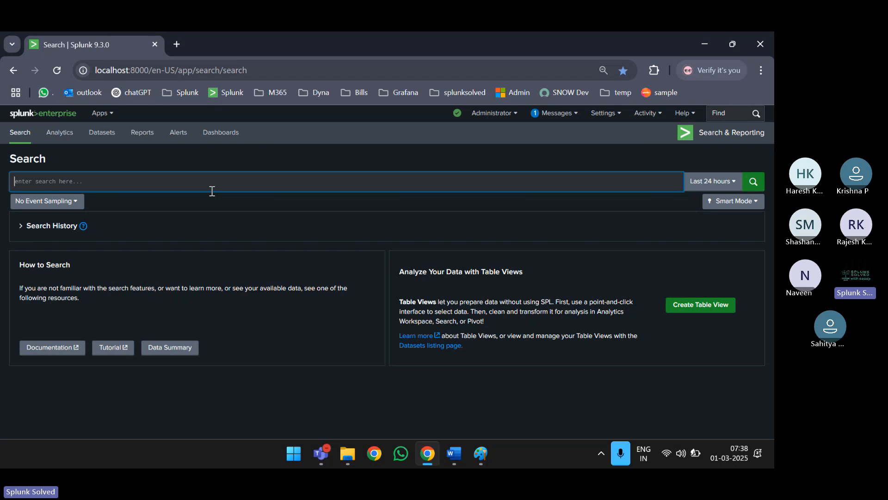
left_click(269, 157)
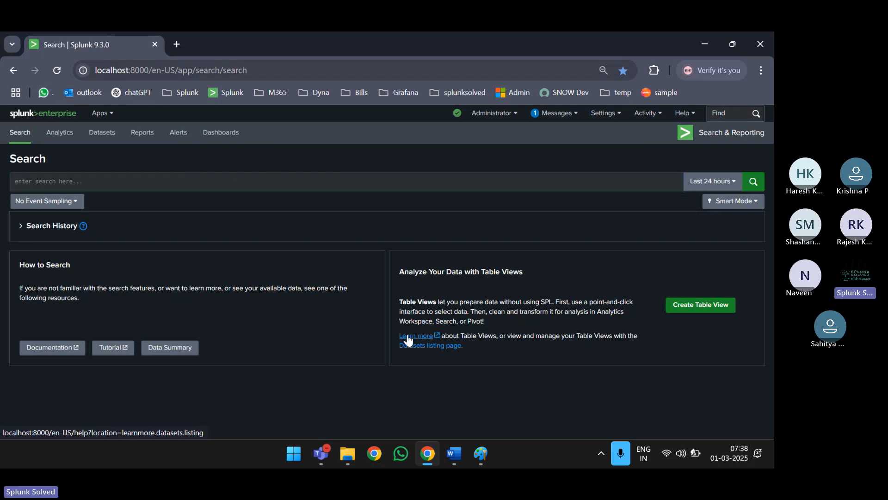
left_click(481, 464)
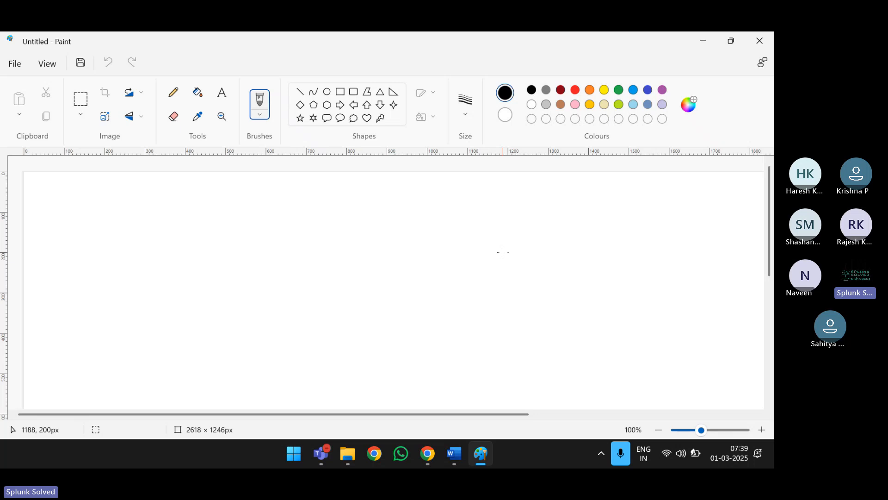
- Handwrite 'Authentication → Azure id and secret' on the Paint canvas
left_click(384, 294)
mouse_move(211, 244)
left_mouse_down()
mouse_move(230, 240)
mouse_move(228, 227)
left_mouse_up()
mouse_move(236, 222)
left_mouse_down()
mouse_move(237, 231)
mouse_move(256, 218)
mouse_move(262, 233)
left_mouse_up()
mouse_move(253, 217)
left_mouse_down()
mouse_move(269, 211)
mouse_move(281, 225)
mouse_move(307, 206)
mouse_move(331, 215)
left_mouse_up()
left_click_drag(333, 207, 366, 212)
left_click_drag(358, 204, 369, 202)
mouse_move(371, 198)
left_mouse_down()
mouse_move(372, 211)
mouse_move(435, 209)
mouse_move(443, 217)
mouse_move(490, 209)
left_mouse_up()
mouse_move(491, 204)
left_mouse_down()
mouse_move(510, 200)
mouse_move(459, 212)
left_mouse_up()
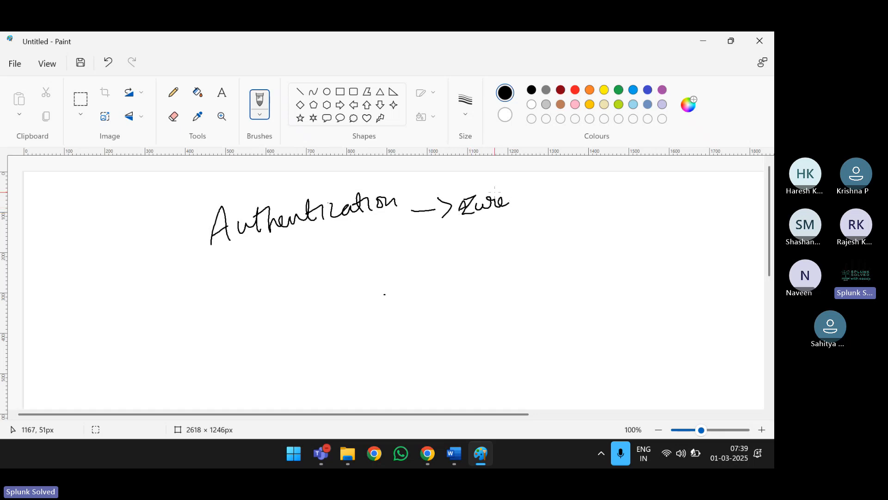
mouse_move(534, 194)
left_mouse_down()
mouse_move(536, 209)
mouse_move(571, 198)
left_mouse_up()
mouse_move(573, 195)
left_mouse_down()
mouse_move(580, 186)
mouse_move(581, 198)
left_mouse_up()
mouse_move(603, 186)
left_mouse_down()
mouse_move(597, 194)
mouse_move(609, 207)
left_mouse_up()
mouse_move(636, 187)
left_mouse_down()
mouse_move(630, 203)
mouse_move(669, 200)
left_mouse_up()
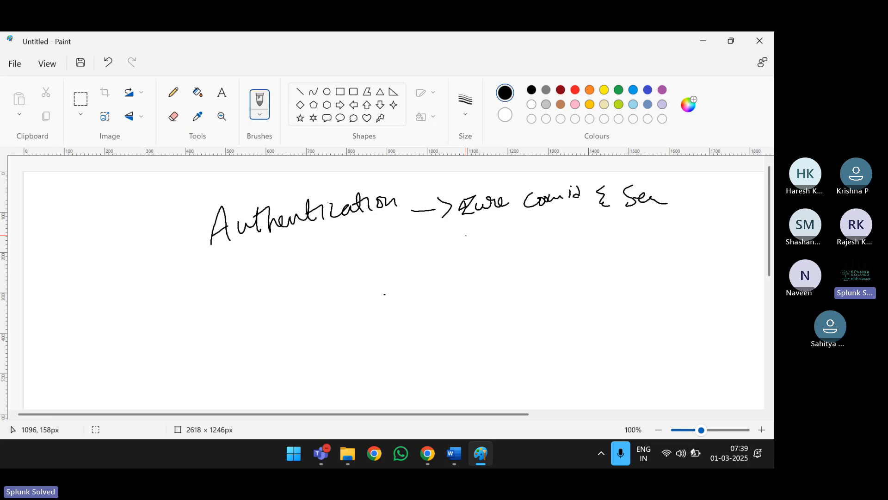
- Number that line as step 1 and write '2. Inputs' below it
left_click_drag(162, 246, 161, 262)
left_click_drag(167, 299, 181, 319)
left_click(189, 309)
mouse_move(218, 284)
left_mouse_down()
mouse_move(221, 308)
mouse_move(218, 283)
left_mouse_up()
mouse_move(211, 327)
left_mouse_down()
mouse_move(254, 310)
mouse_move(287, 271)
mouse_move(296, 272)
left_mouse_up()
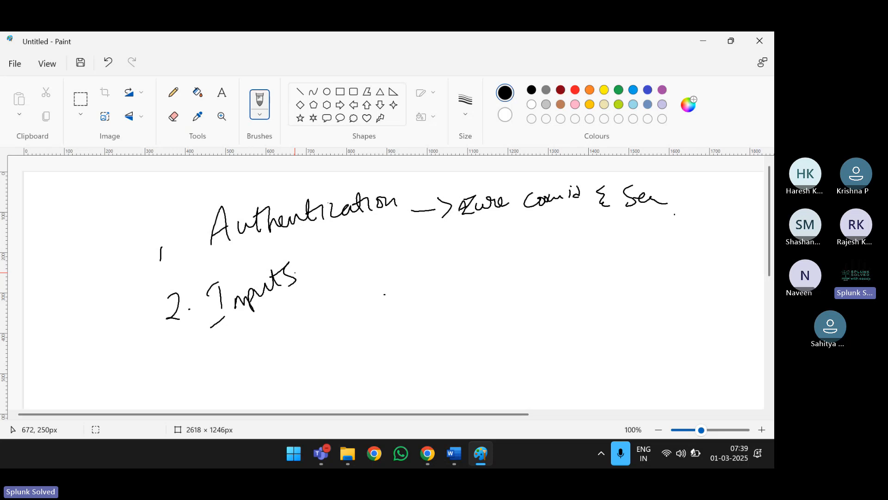
- Tick off both steps and minimise Paint to return to Splunk
left_click_drag(178, 213, 219, 176)
left_click_drag(185, 283, 239, 253)
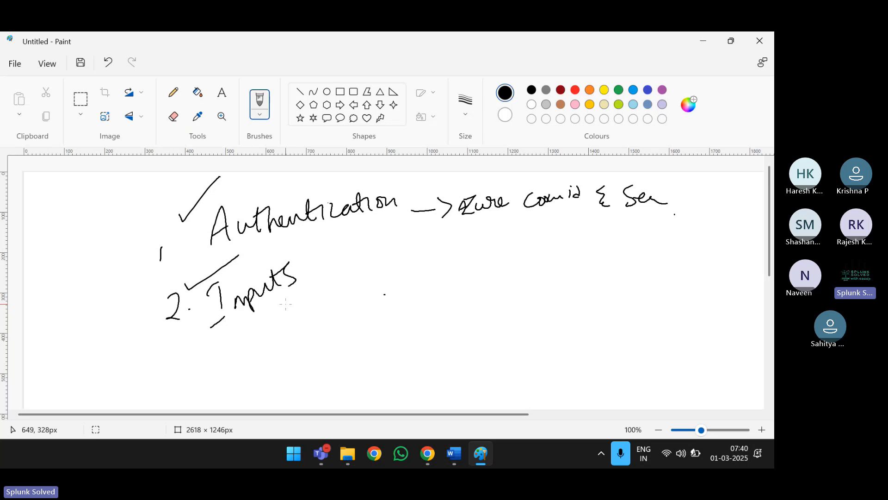
left_click(703, 40)
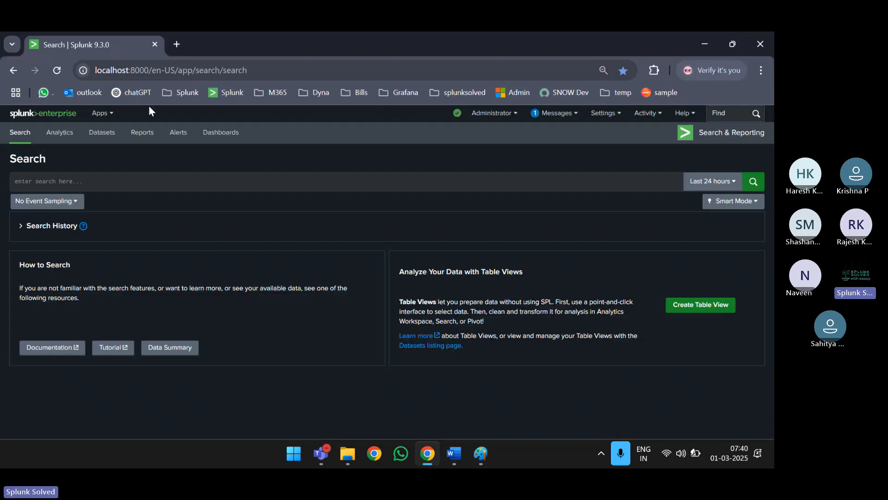
- Choose Manage Apps from the Apps menu to list the 24 installed apps
left_click(98, 114)
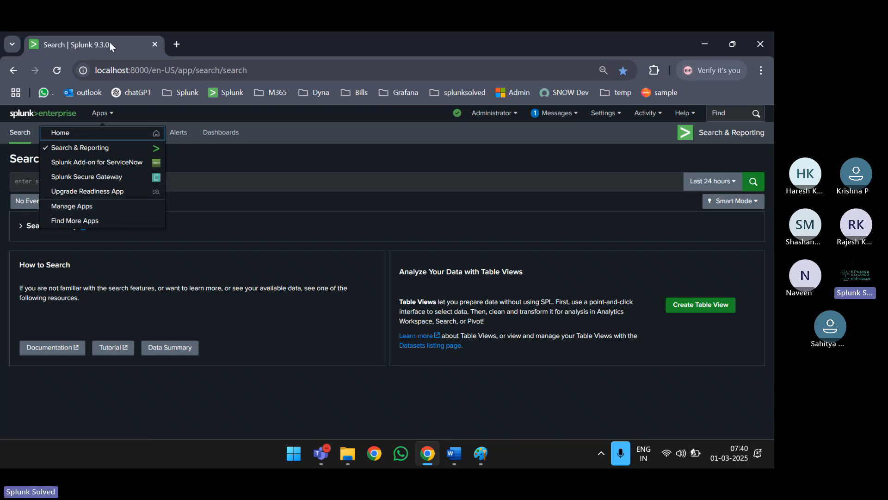
left_click(100, 114)
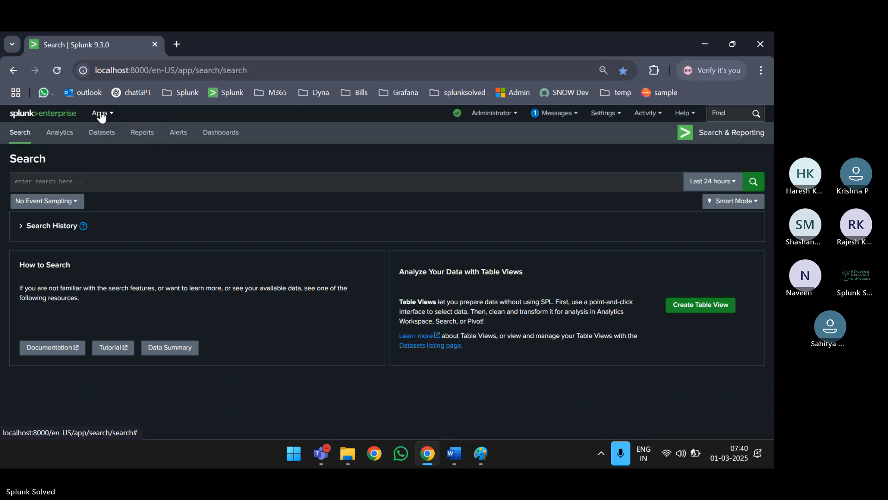
left_click(101, 116)
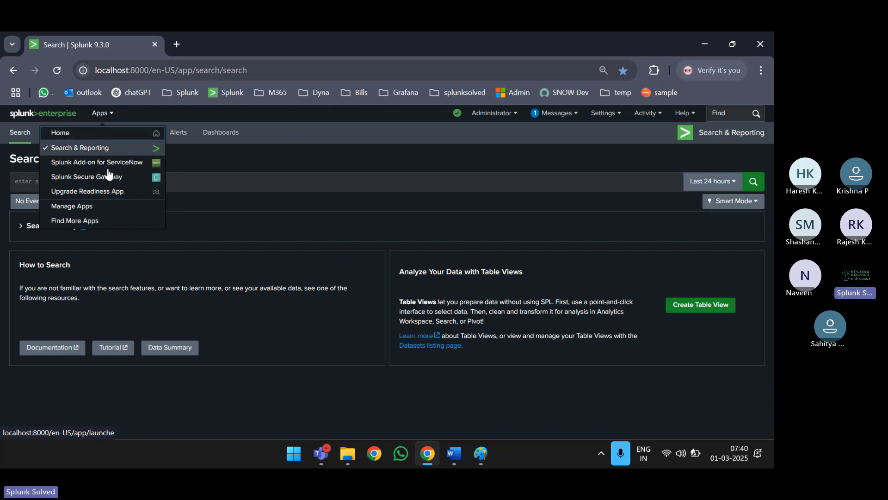
left_click(92, 209)
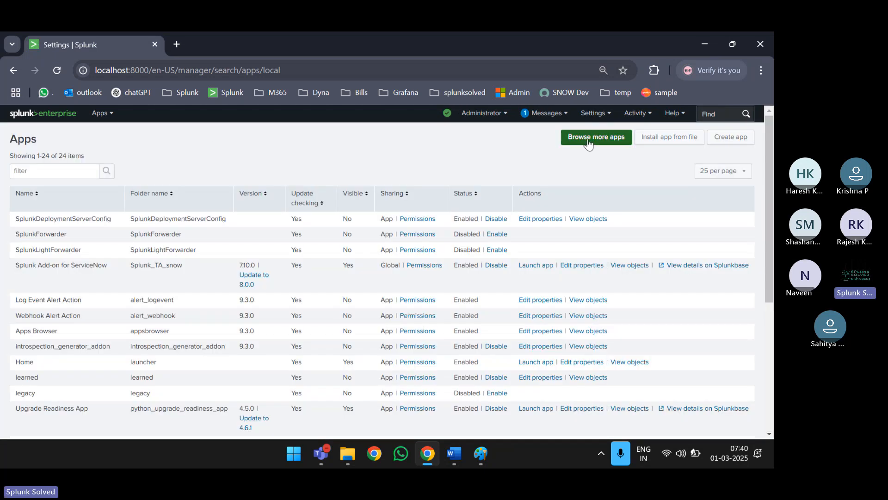
- Browse more apps and search for 'servicenow'
left_click(604, 140)
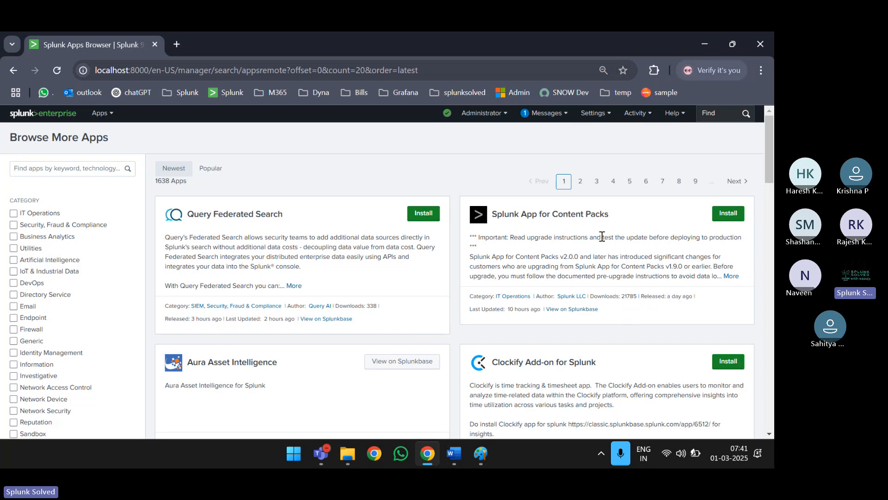
left_click(95, 174)
type("servic")
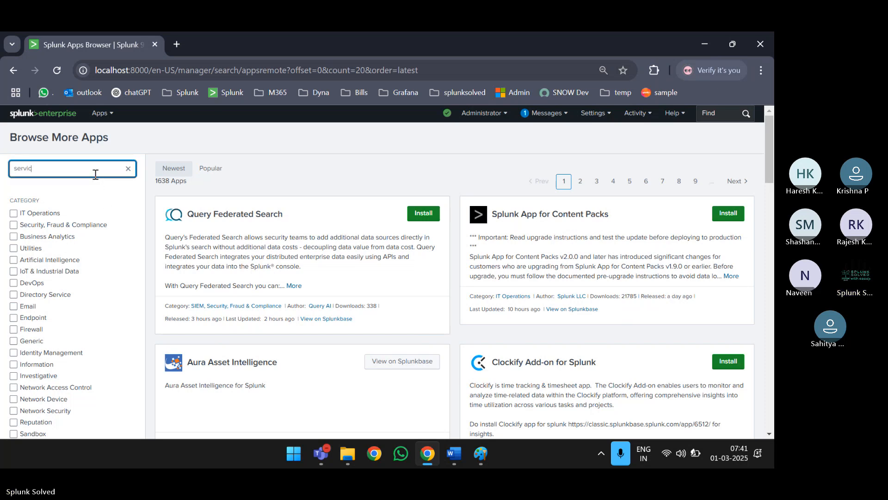
type("enow")
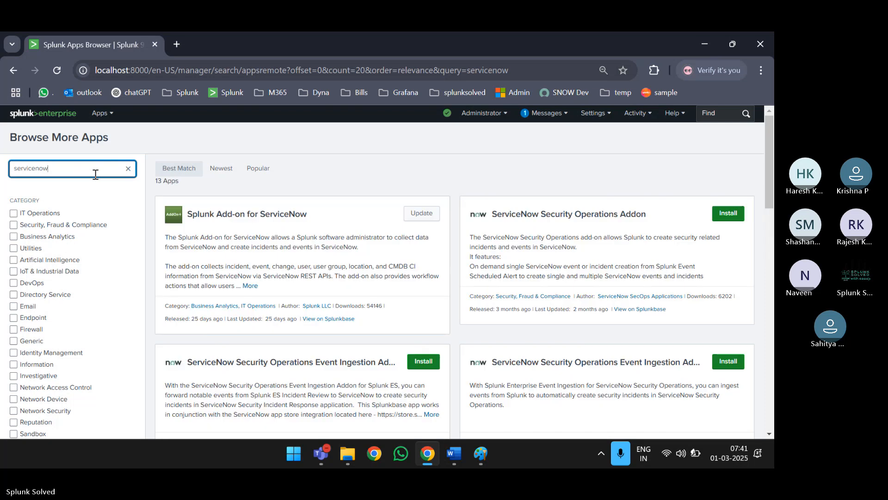
- Highlight the Splunk Add-on for ServiceNow result and note its available update
triple_click(233, 216)
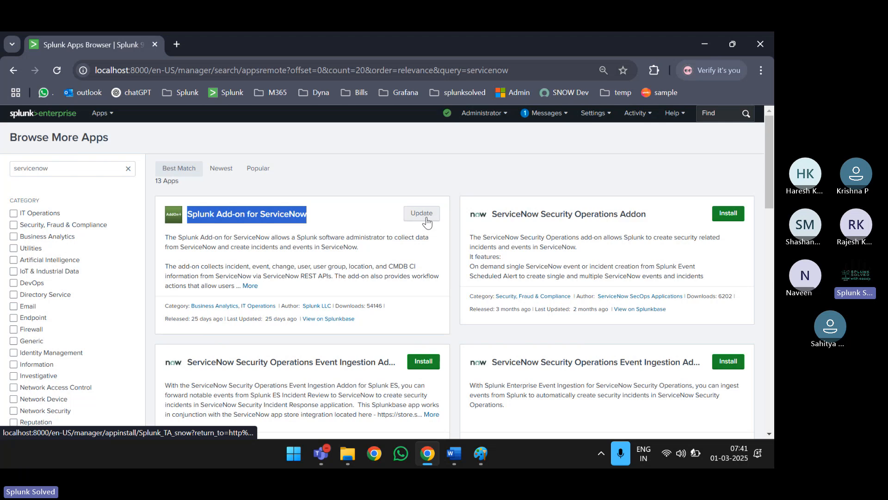
scroll(408, 228, "down", 1)
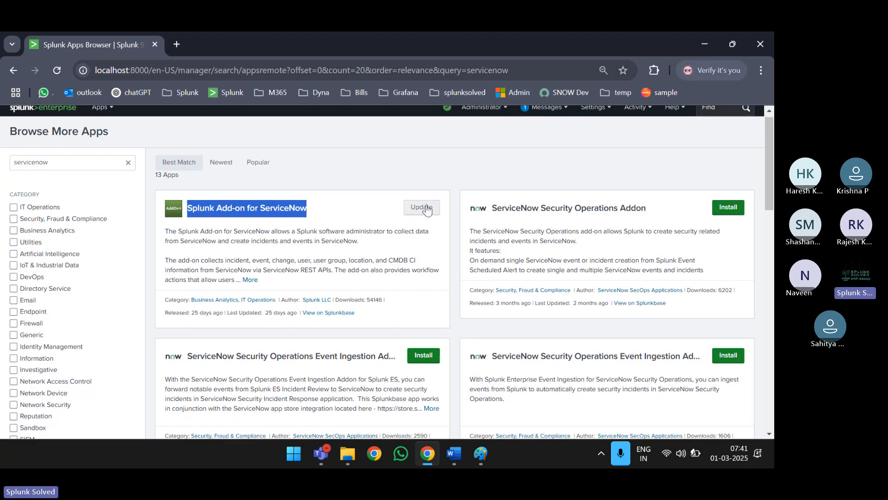
triple_click(254, 206)
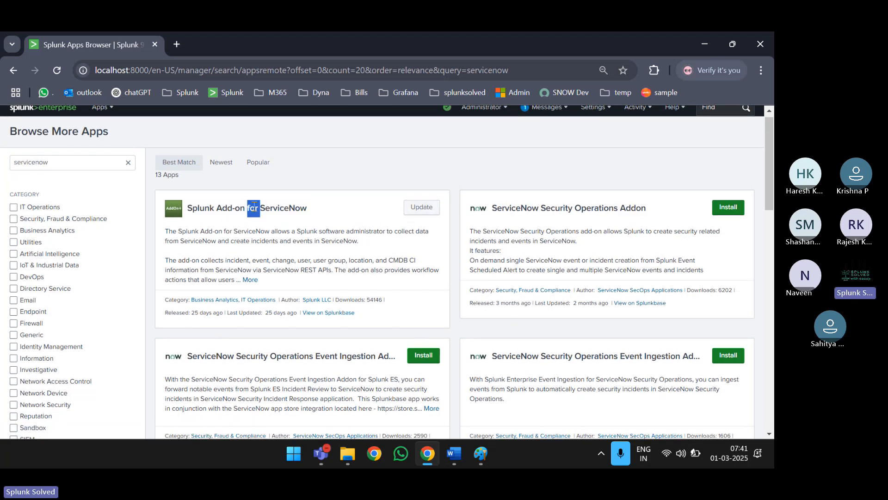
scroll(303, 222, "up", 1)
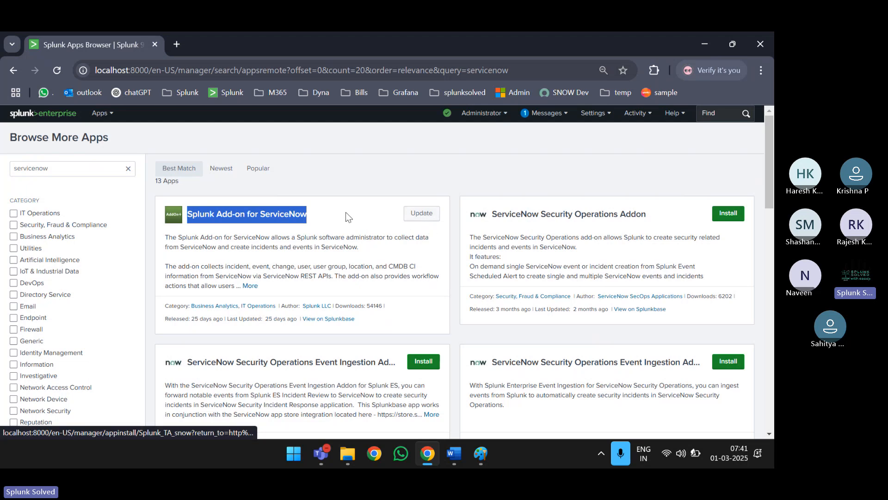
left_click(223, 176)
left_click(104, 115)
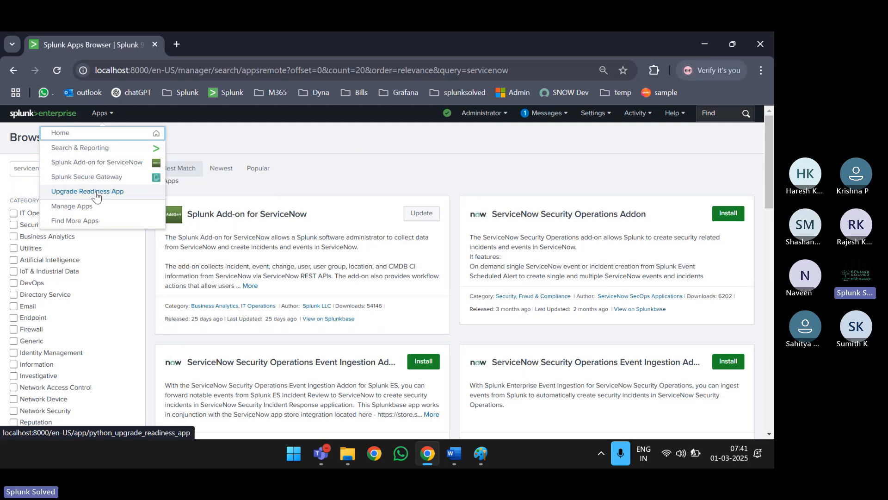
- Open Splunk Add-on for ServiceNow from the Apps menu and view its 23 disabled inputs
left_click(250, 236)
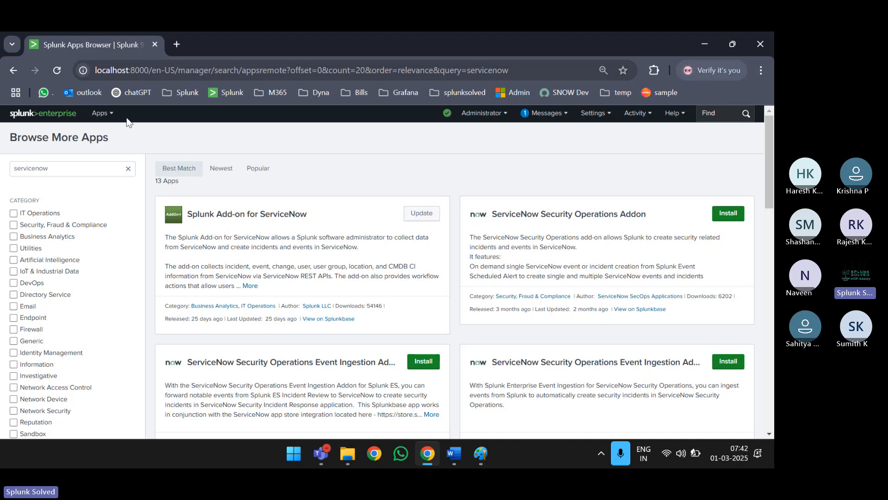
left_click(101, 113)
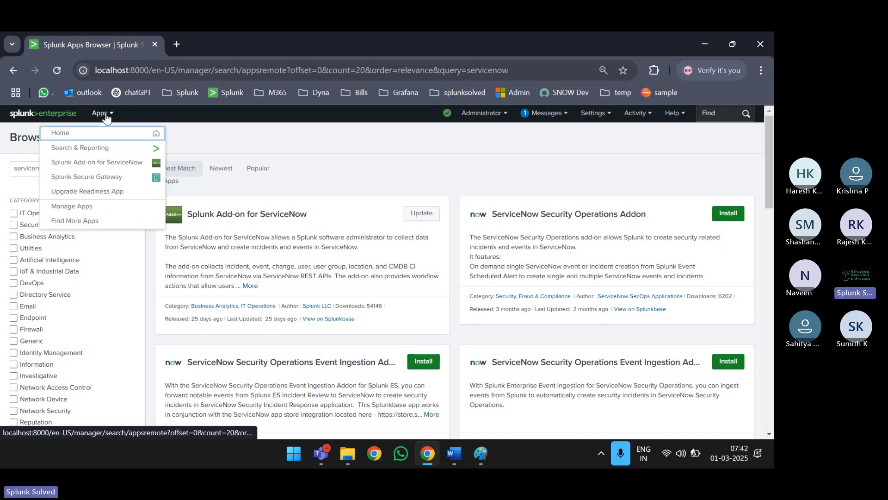
left_click(110, 163)
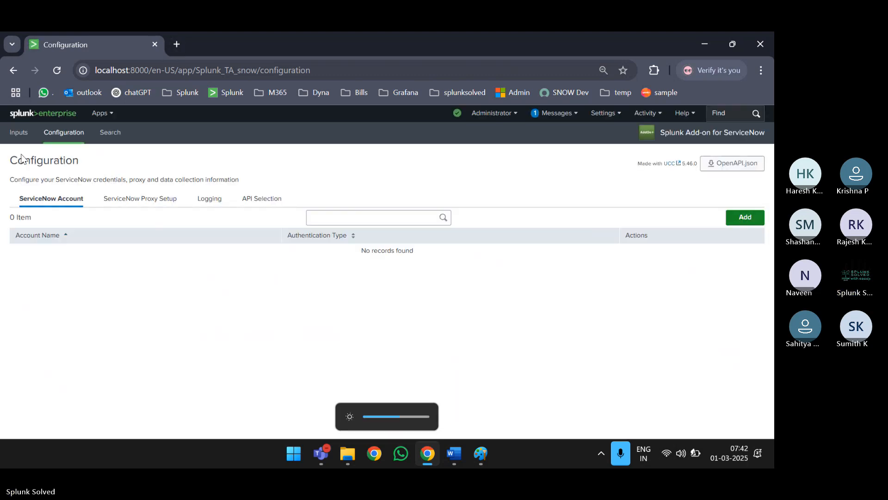
left_click(21, 139)
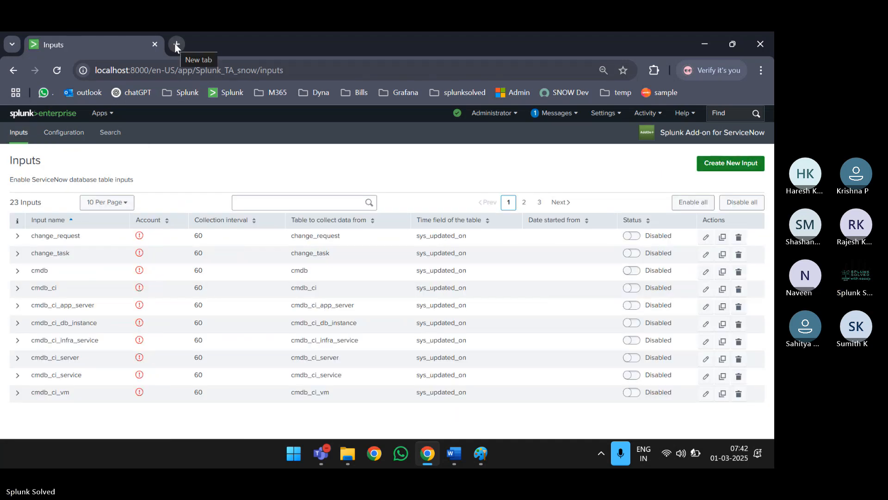
- Search Google in a new tab for 'servicenow addon splunk'
left_click(176, 44)
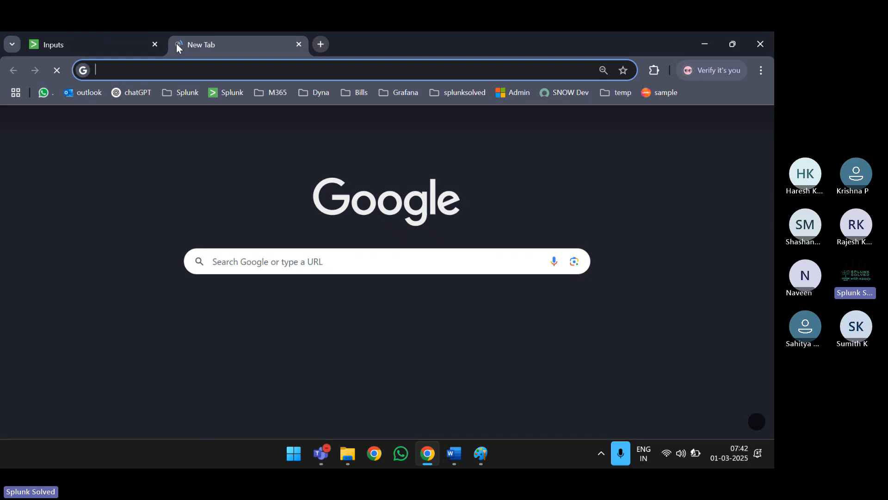
type("sper")
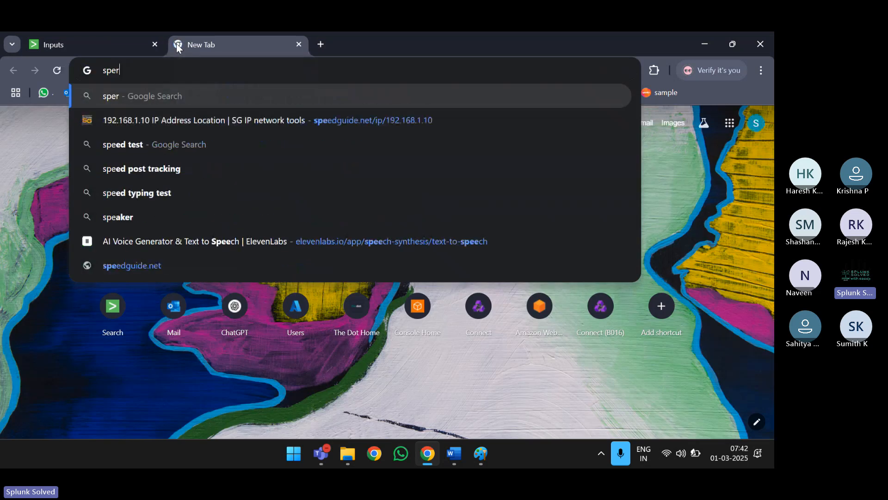
type("vicenow")
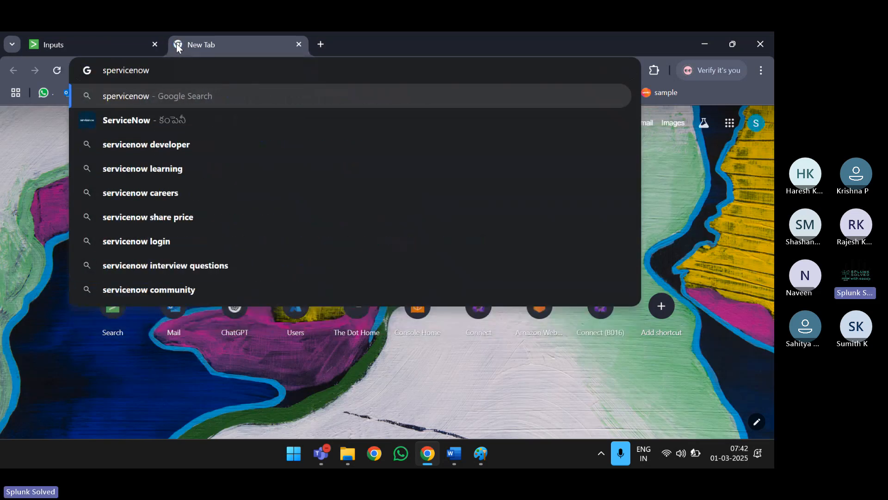
type(" addon")
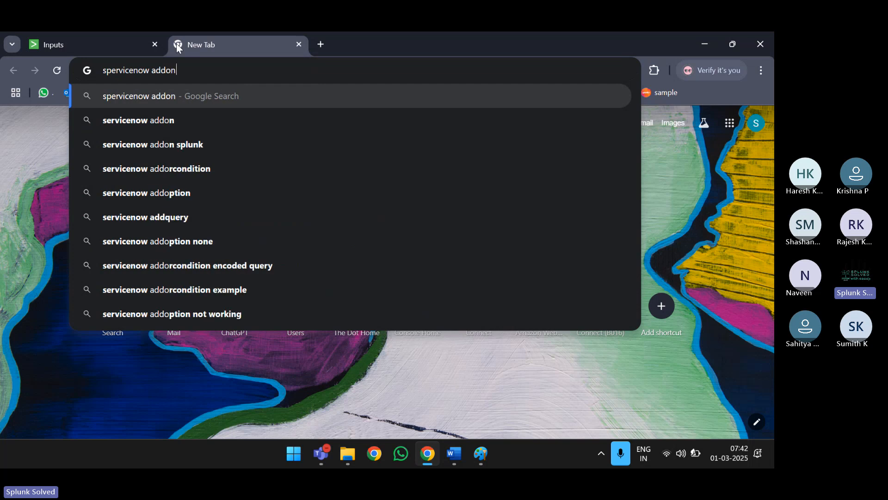
type(" splunk")
key("Return")
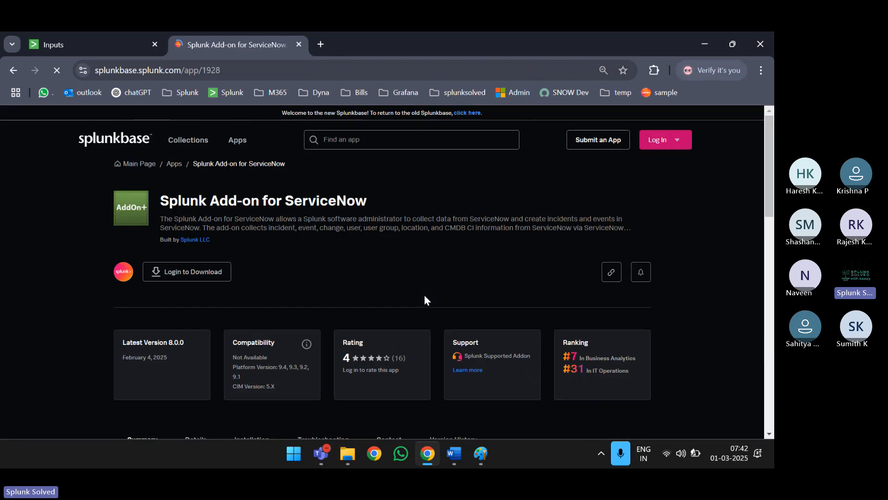
- Read the add-on's Splunkbase description and its Compatibility card
double_click(166, 218)
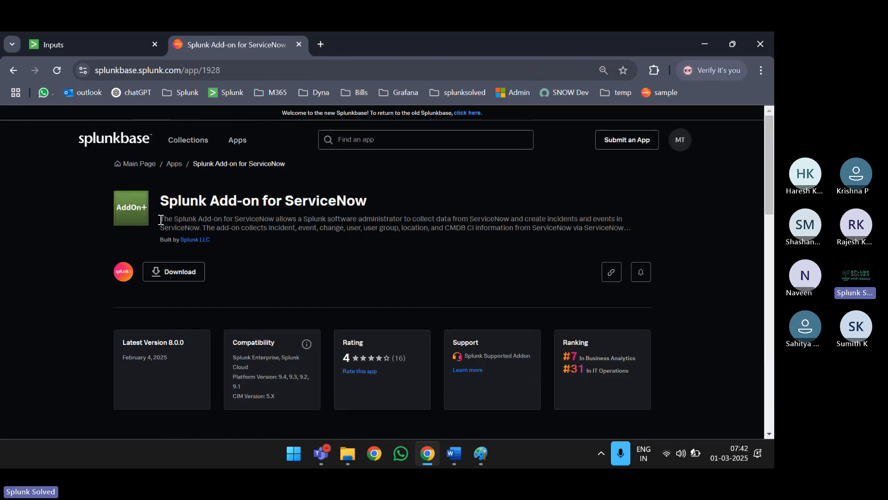
left_click(183, 218)
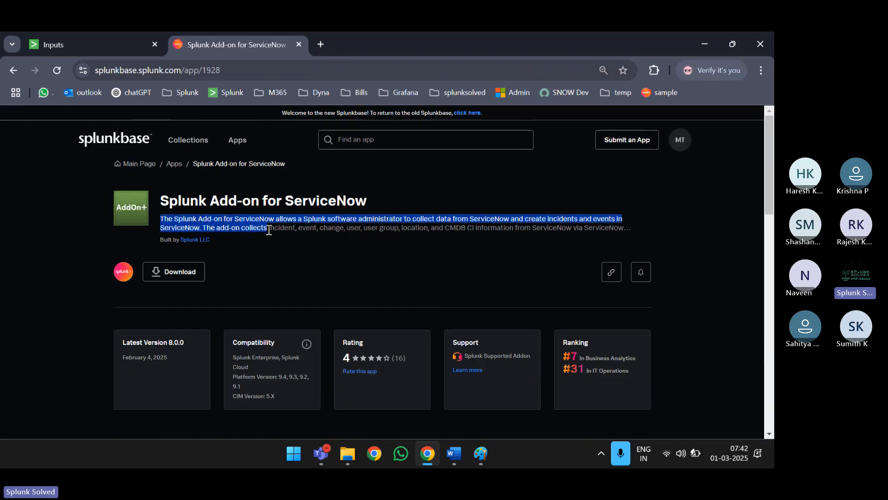
left_click(323, 223)
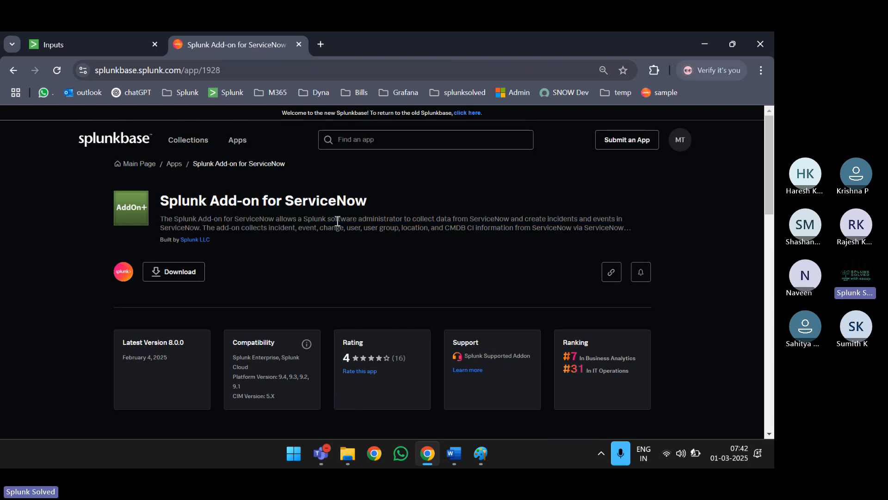
left_click_drag(335, 220, 641, 227)
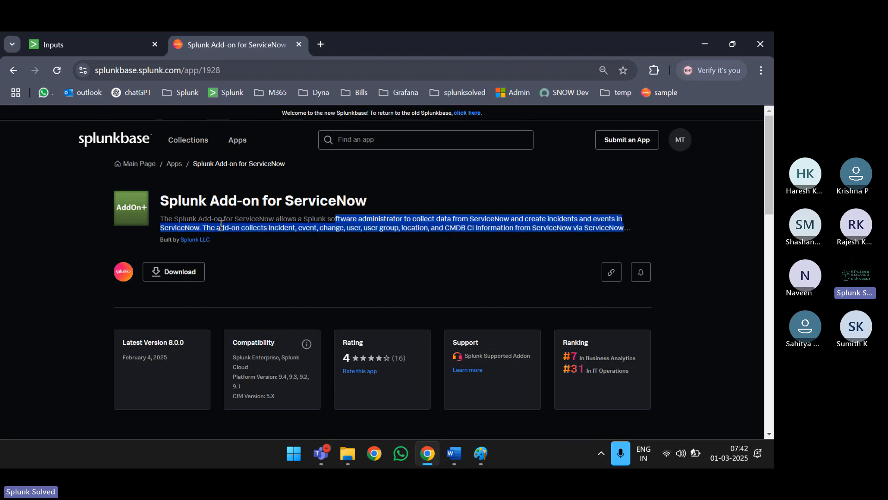
scroll(218, 224, "down", 3)
scroll(221, 225, "down", 3)
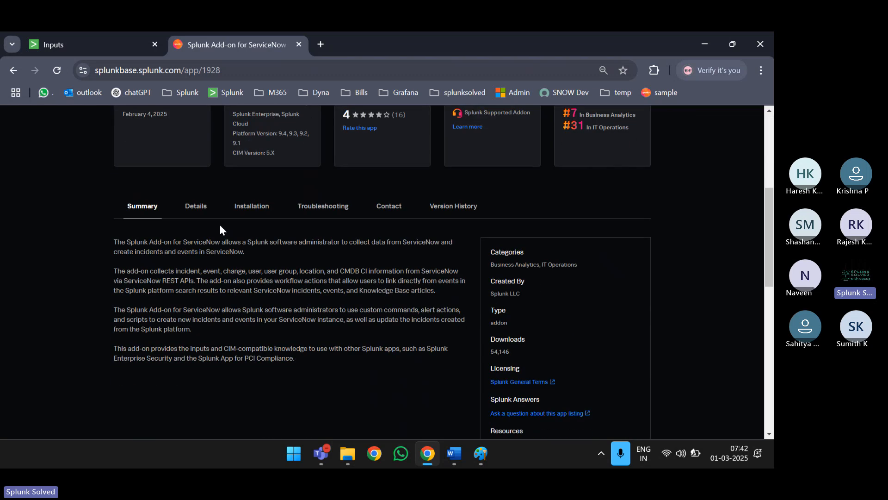
scroll(276, 274, "up", 5)
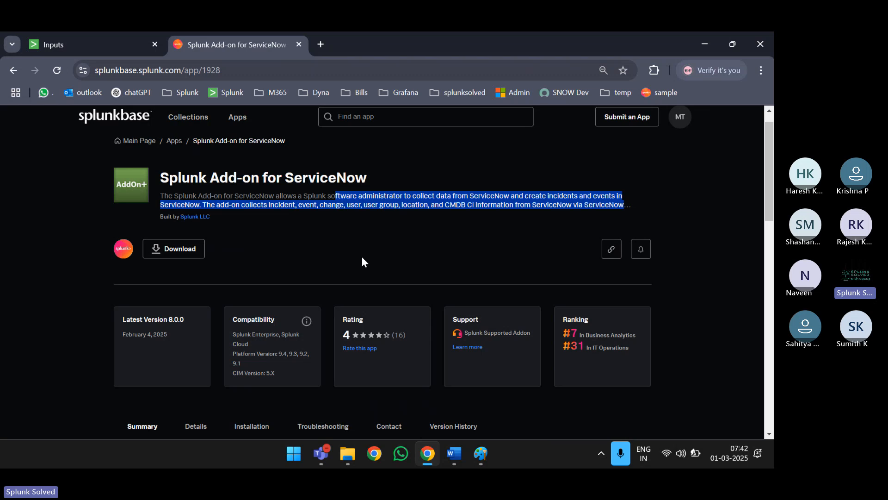
scroll(362, 262, "down", 2)
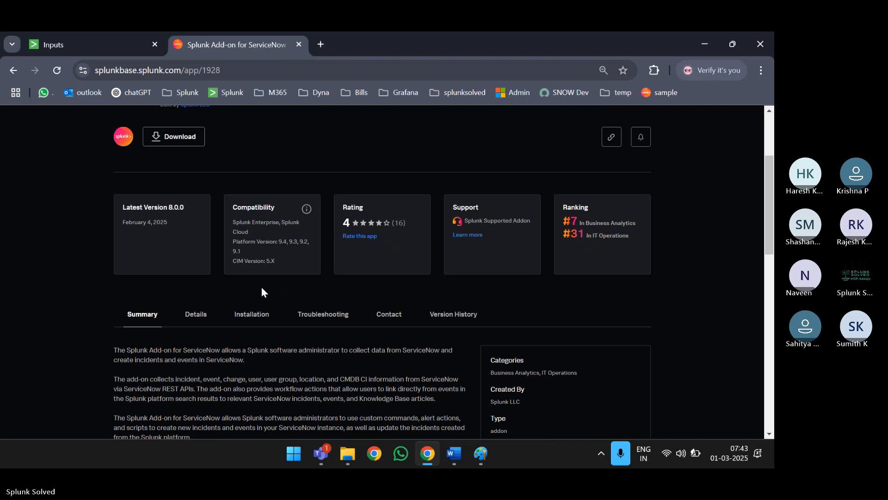
left_click_drag(235, 221, 285, 264)
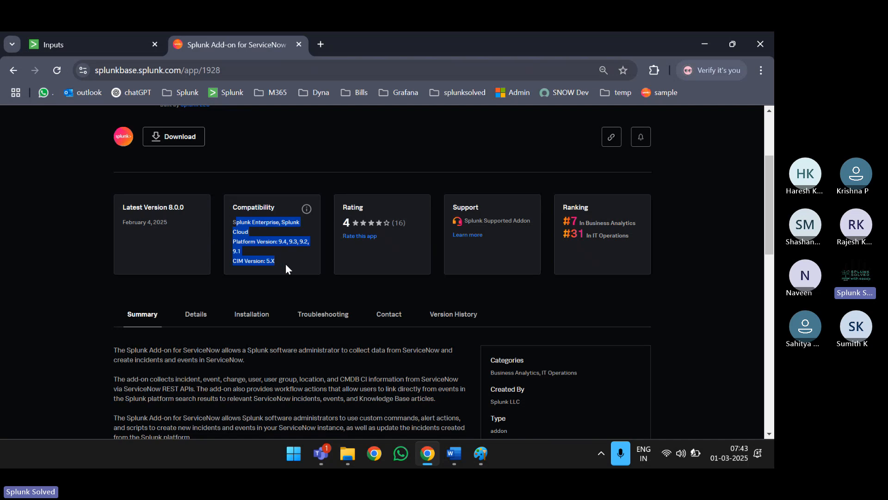
left_click(284, 265)
scroll(285, 265, "up", 3)
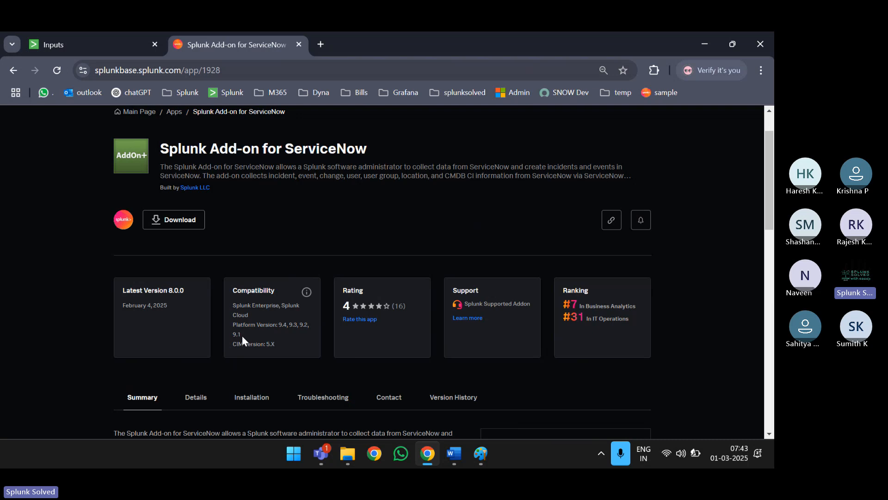
left_click_drag(243, 335, 230, 326)
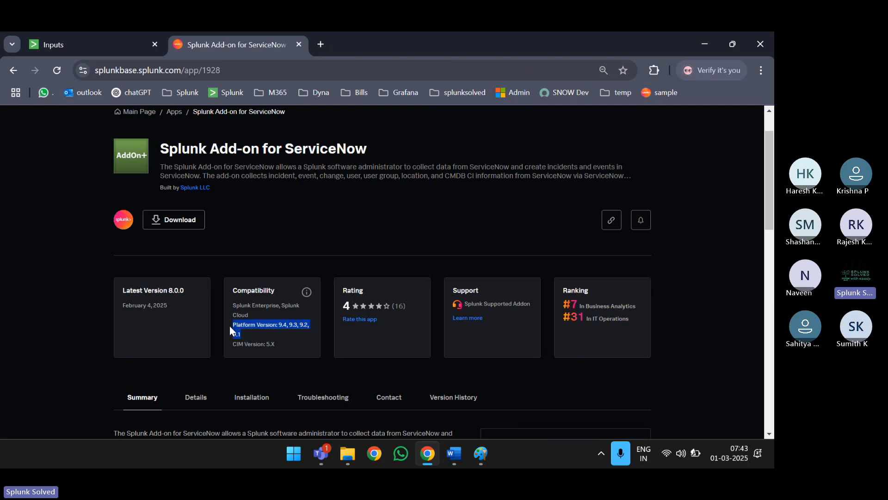
triple_click(193, 142)
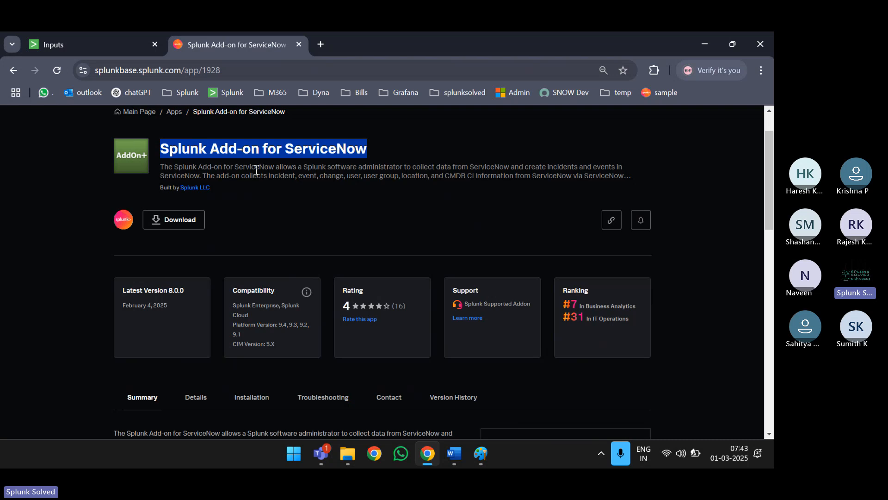
- Open Version History and check the 7.10.0 release's compatibility
scroll(256, 170, "down", 1)
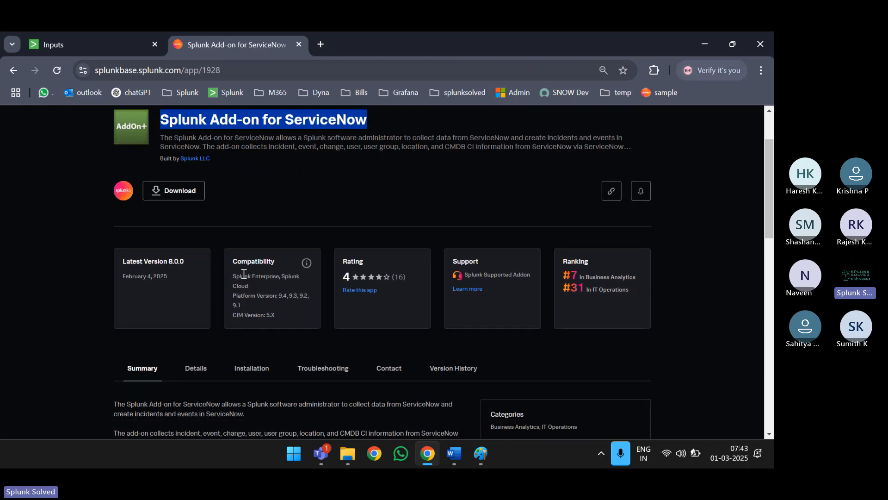
scroll(384, 346, "down", 3)
left_click(449, 295)
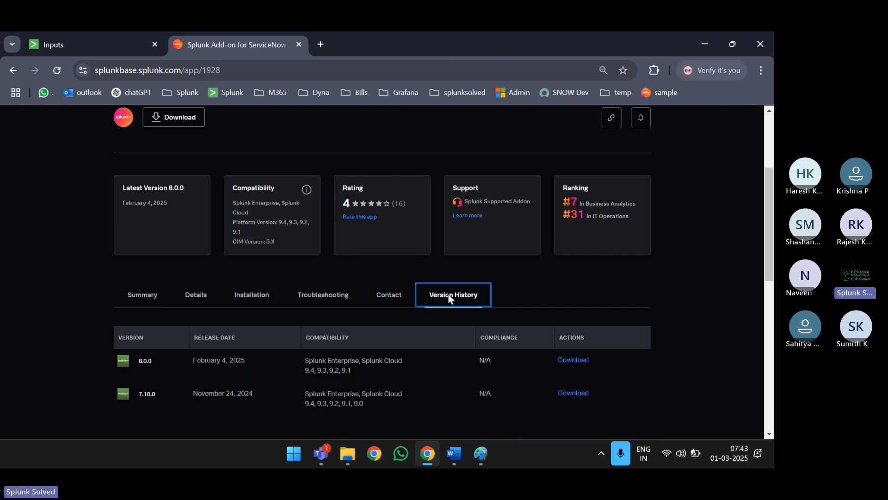
scroll(447, 296, "down", 3)
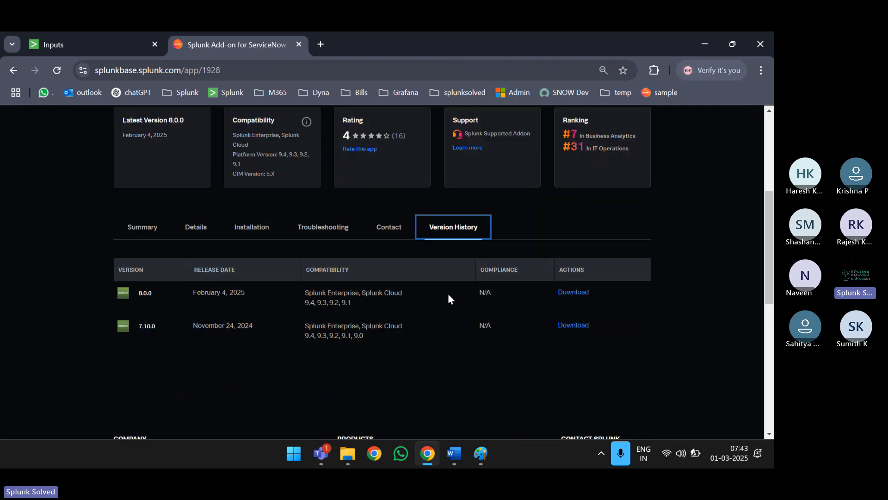
left_click(369, 329)
left_click_drag(369, 328, 307, 318)
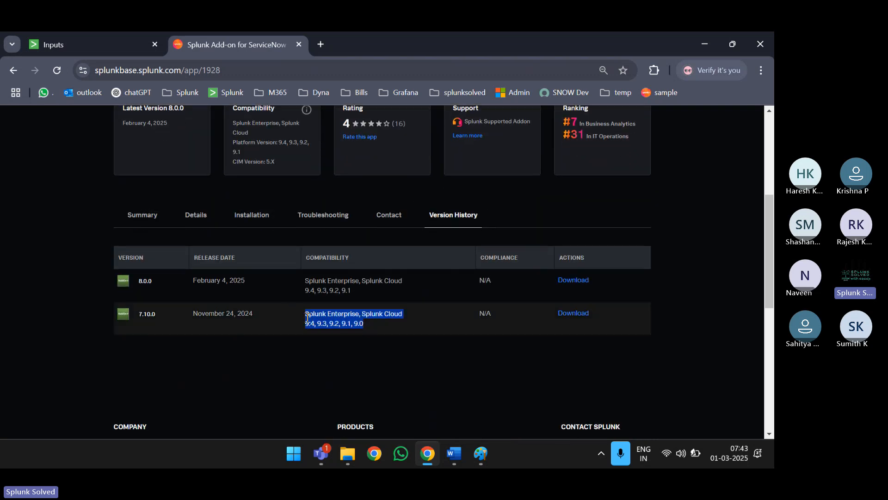
left_click(378, 323)
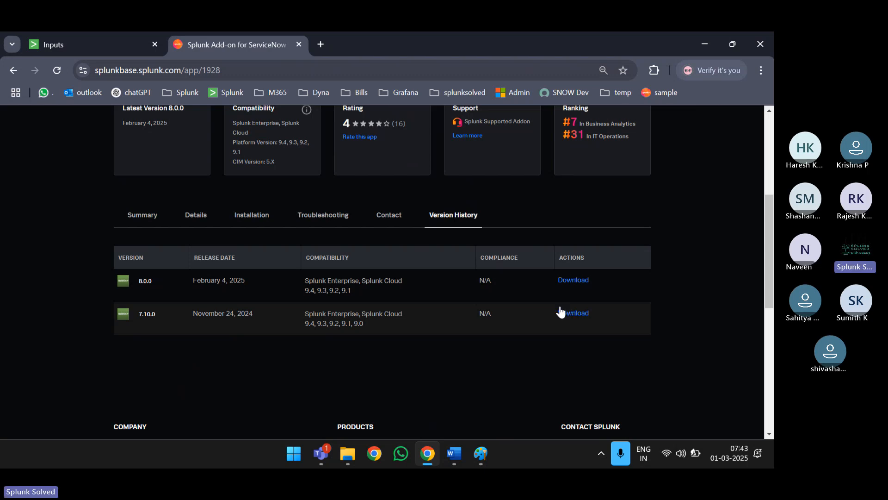
- Open the Details section and follow the Splunk Docs link
scroll(383, 218, "up", 5)
scroll(273, 253, "down", 5)
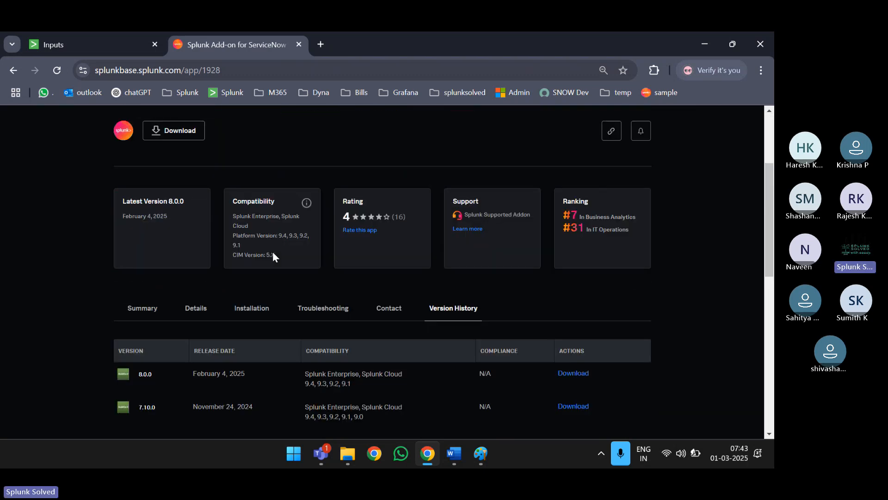
left_click(203, 220)
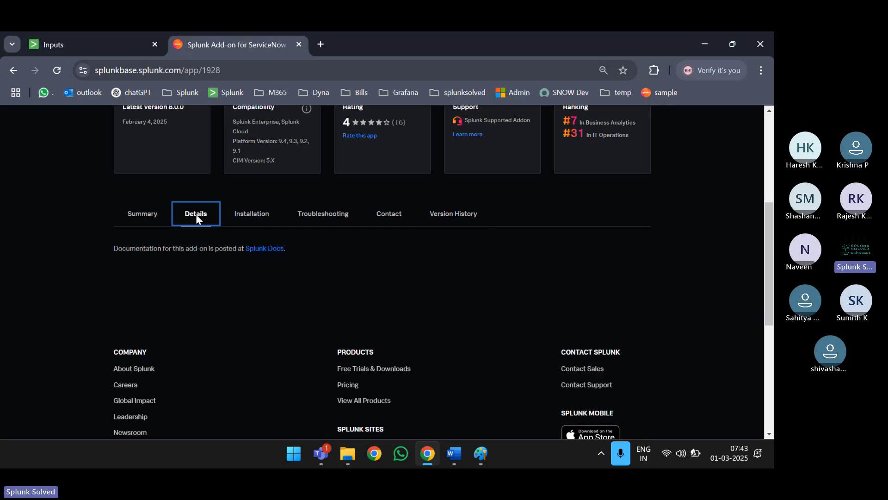
scroll(195, 214, "down", 1)
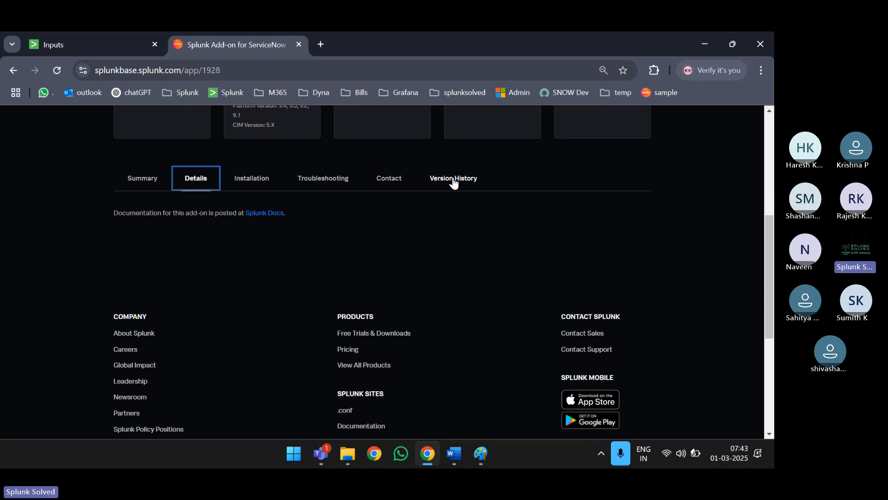
left_click(274, 215)
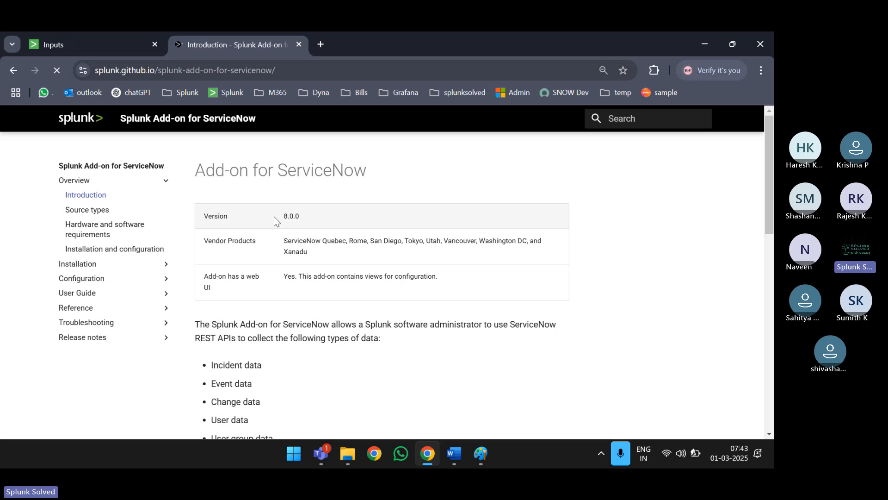
- Scroll through the docs Introduction, then go back to the add-on's Inputs tab
scroll(348, 306, "down", 2)
scroll(347, 306, "down", 10)
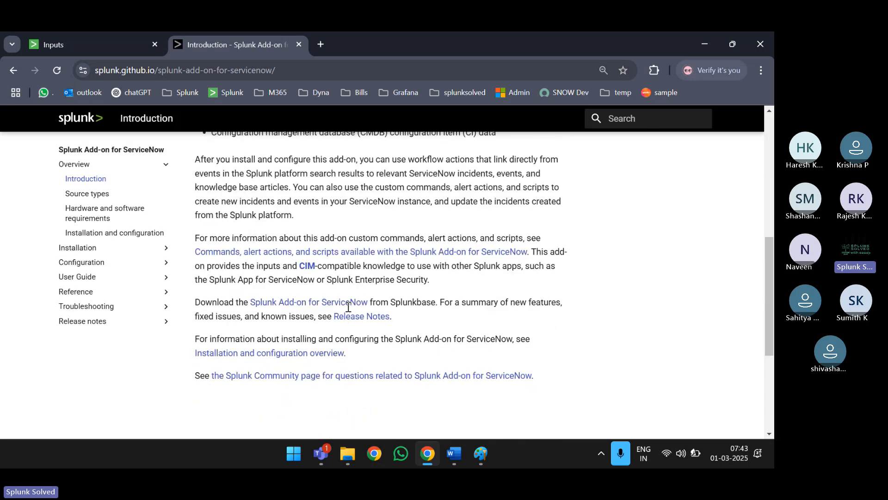
scroll(347, 306, "up", 12)
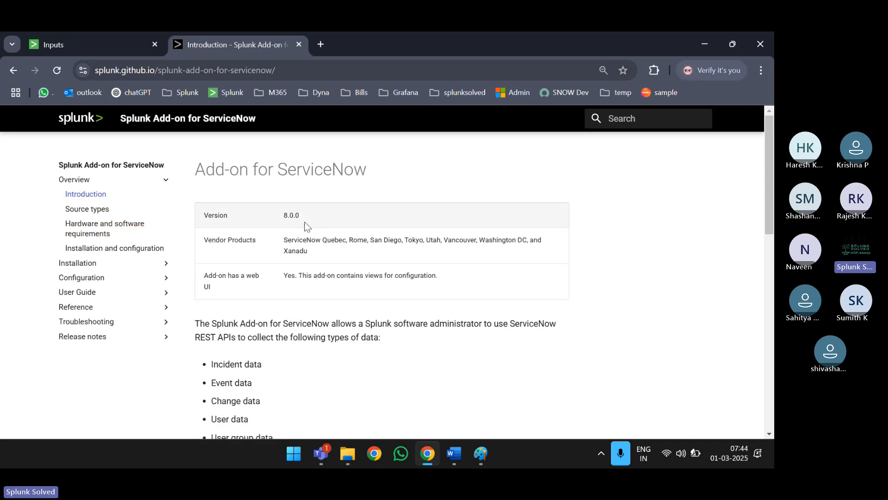
scroll(305, 223, "down", 1)
scroll(304, 221, "down", 2)
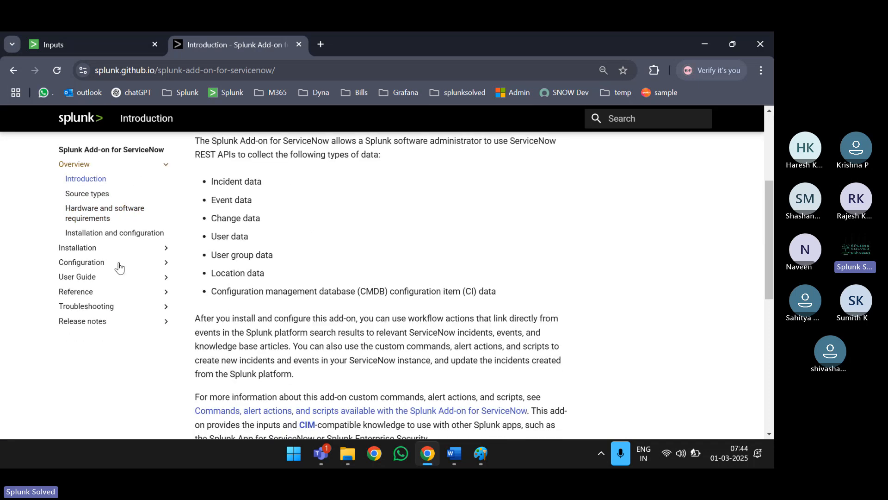
scroll(115, 303, "down", 2)
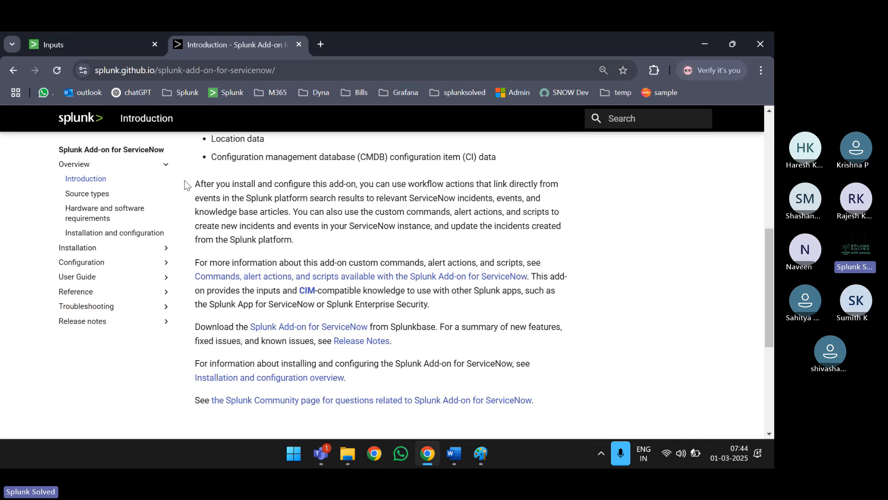
left_click(89, 43)
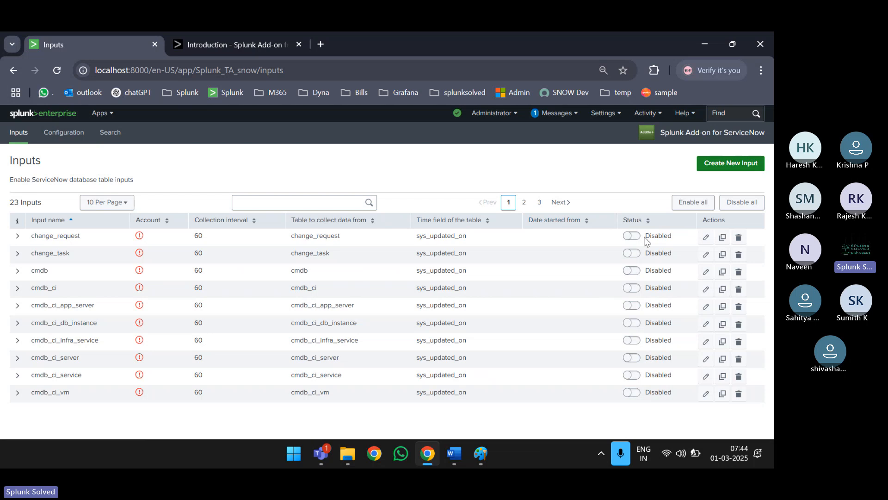
- Open the add-on's Configuration page, showing 0 ServiceNow accounts
left_click(65, 135)
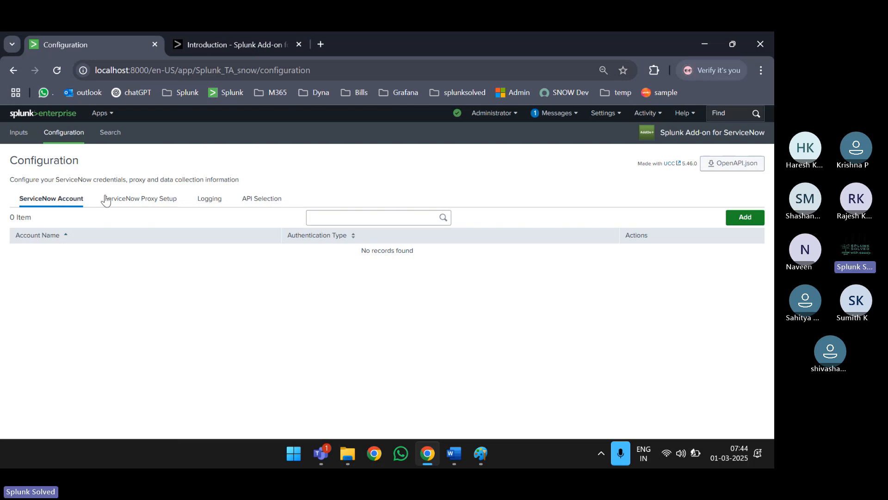
- Review the Proxy and Logging settings, leaving the log level at INFO
left_click(139, 202)
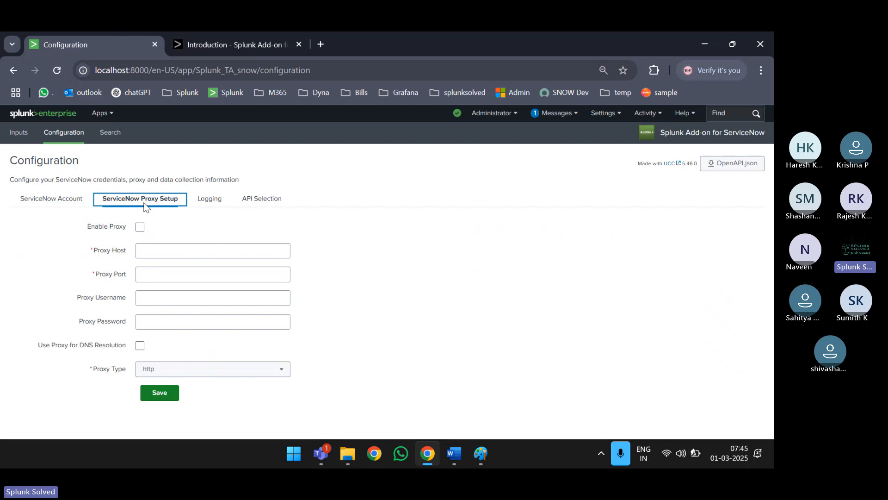
left_click(216, 198)
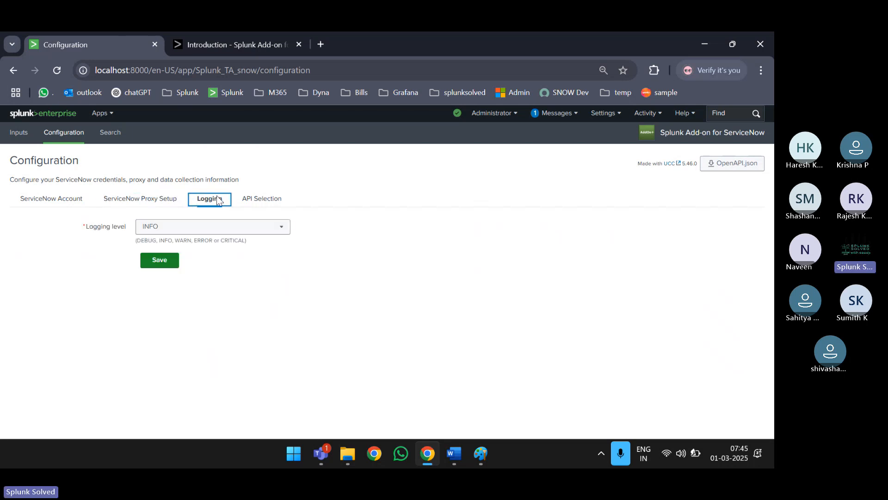
left_click(207, 230)
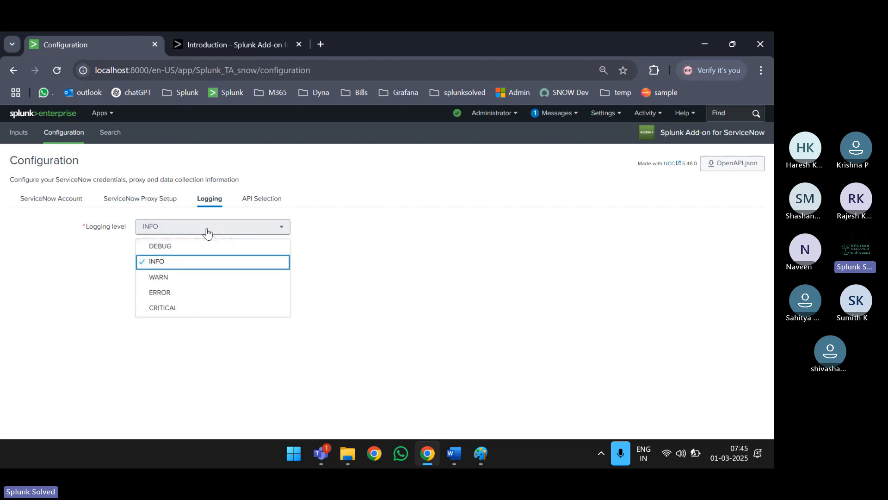
left_click(188, 232)
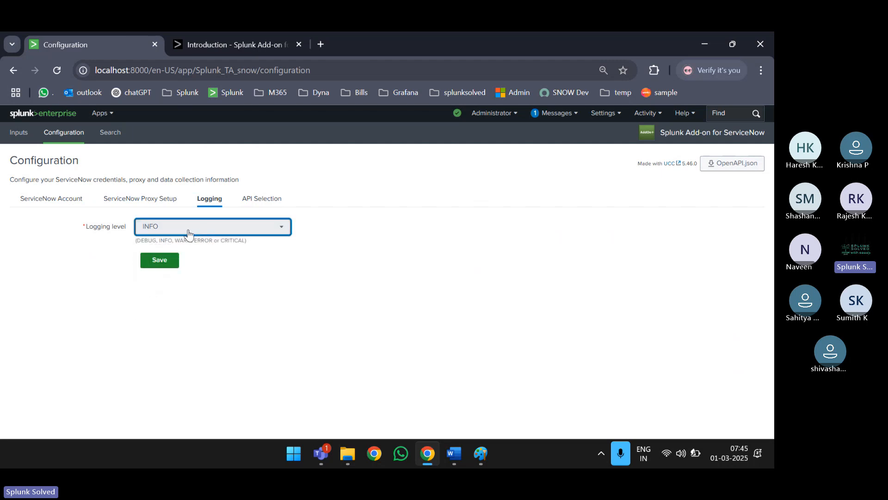
left_click(188, 232)
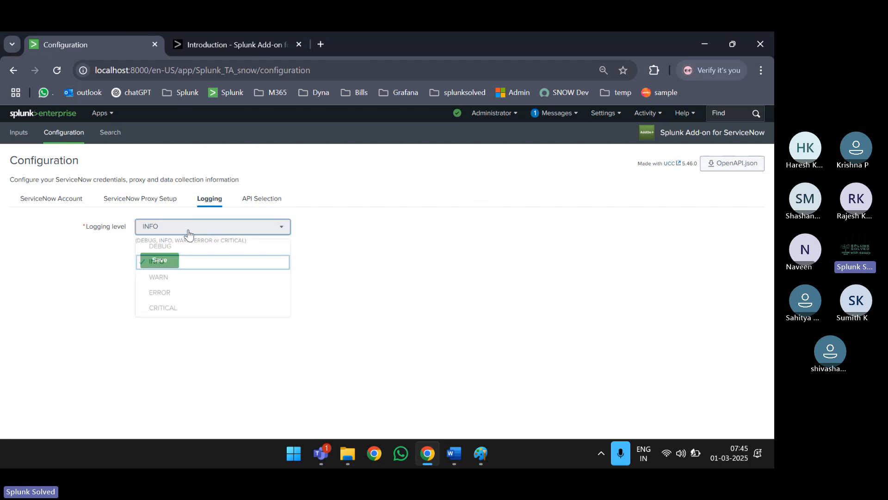
left_click(423, 242)
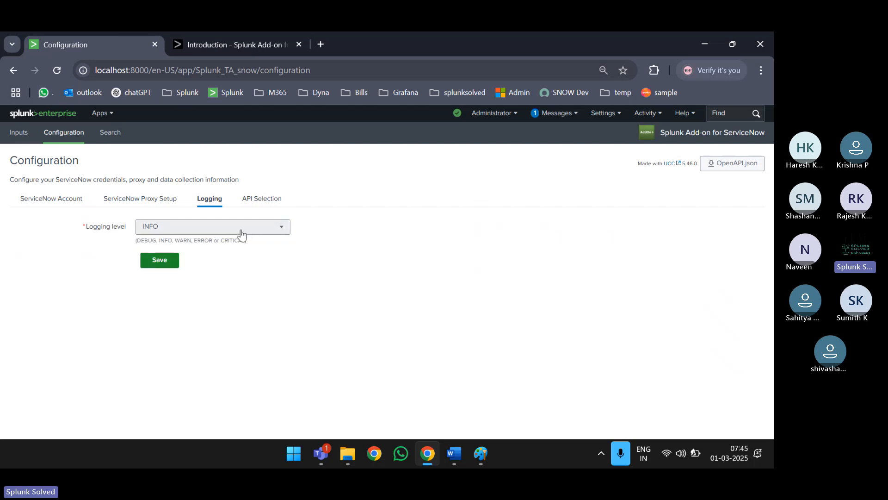
- Open API Selection and keep Table API selected
left_click(265, 199)
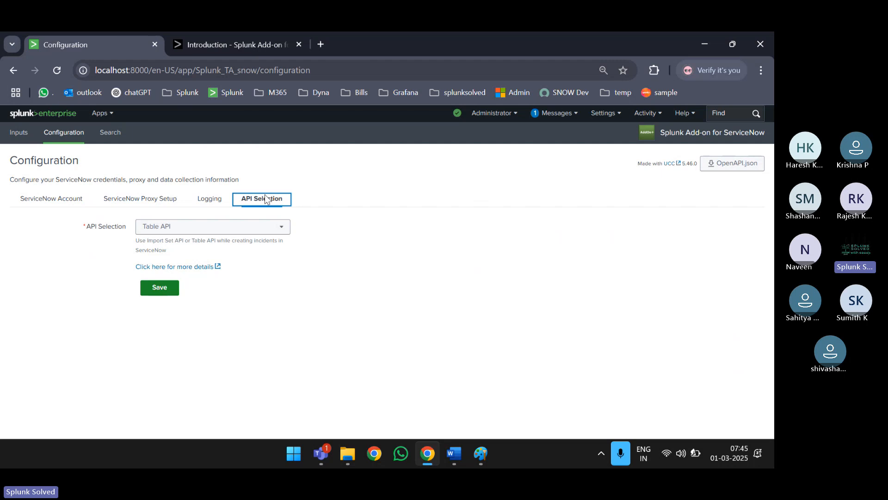
left_click(234, 227)
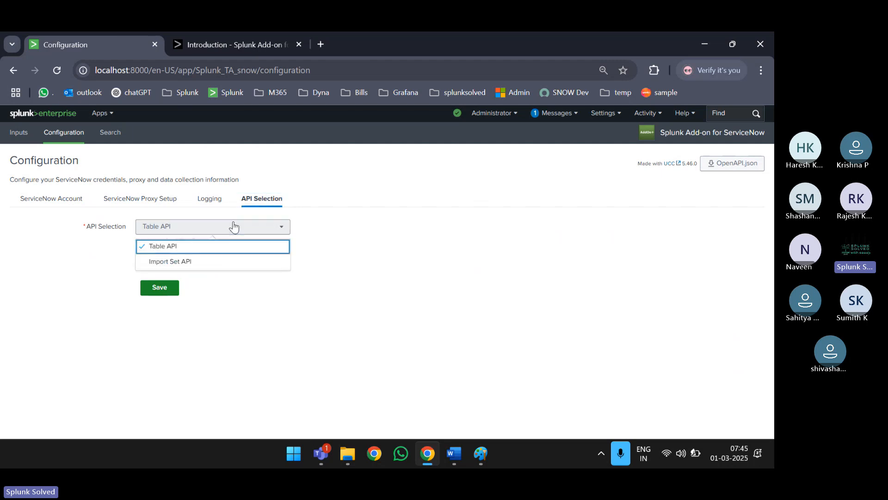
left_click(234, 227)
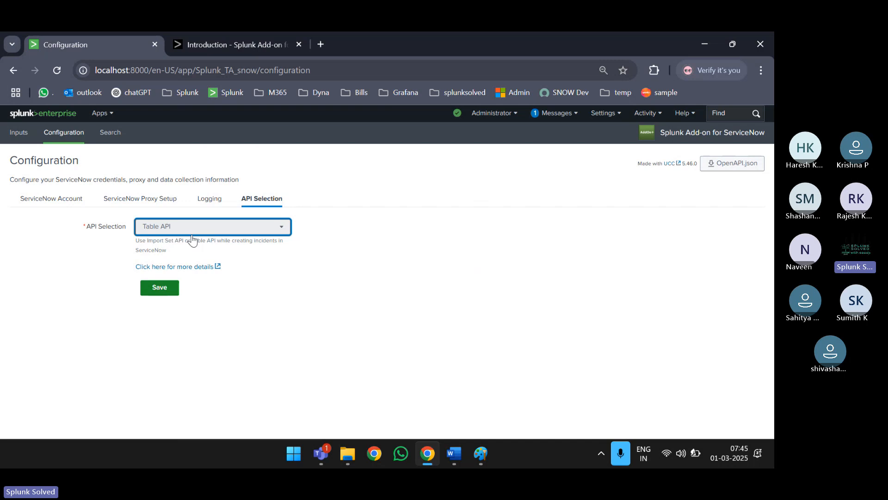
- Open the docs page 'Configure ServiceNow to integrate with the Splunk platform'
left_click(188, 267)
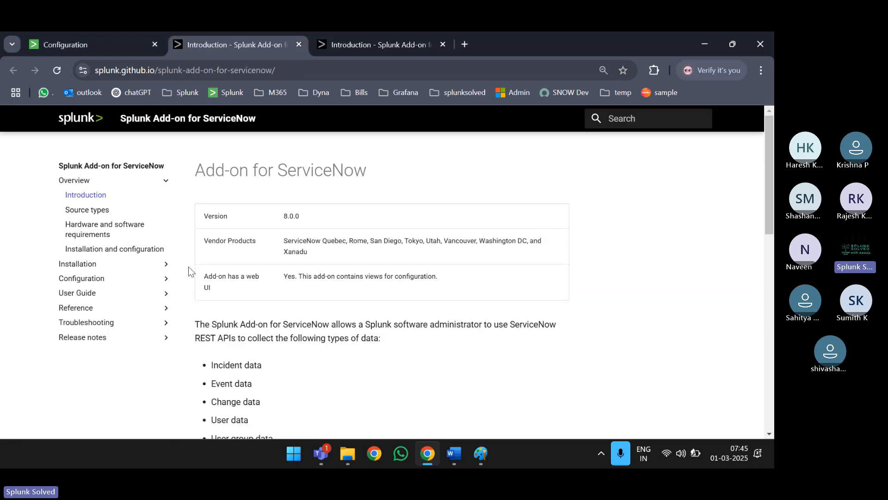
scroll(291, 303, "down", 5)
scroll(291, 304, "down", 5)
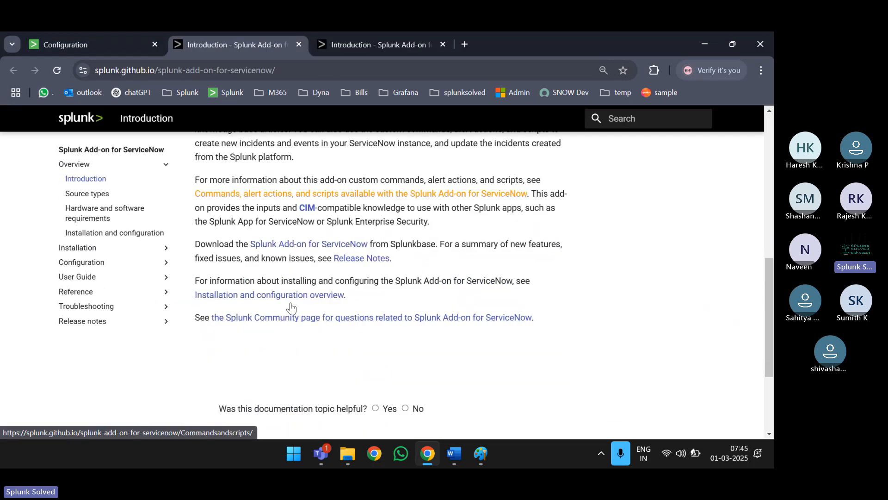
scroll(290, 302, "down", 1)
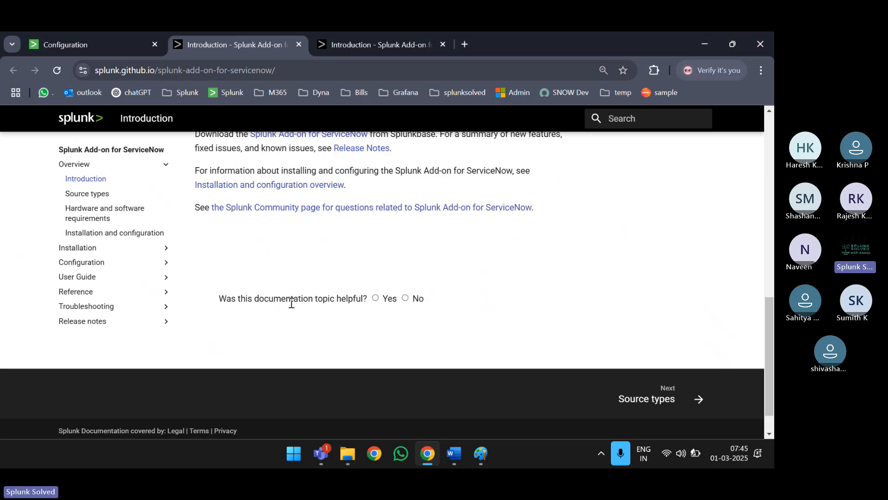
left_click(92, 264)
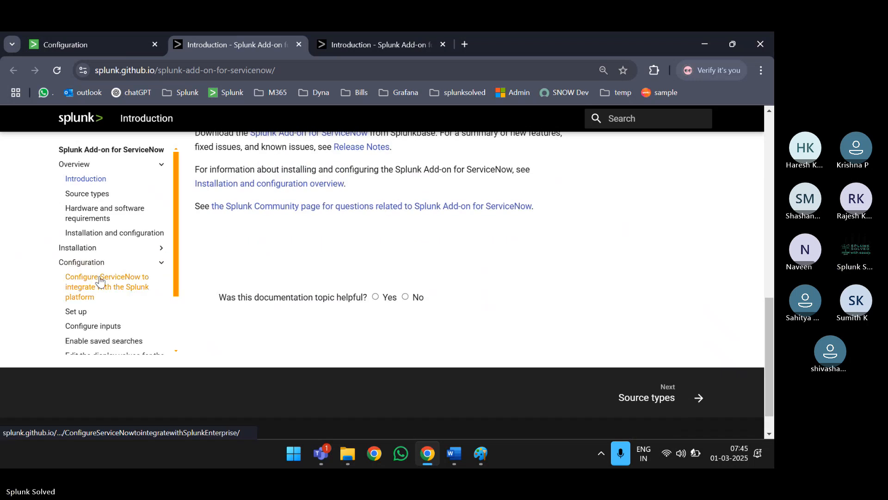
left_click(100, 281)
scroll(310, 318, "down", 5)
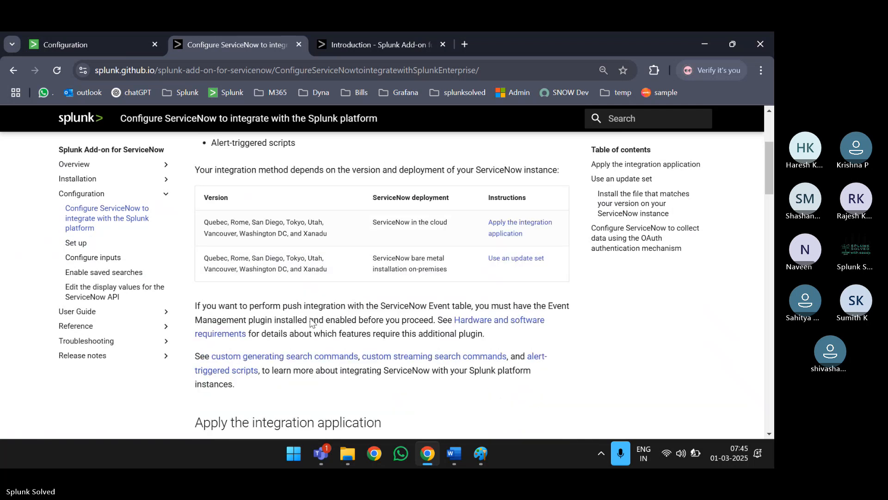
scroll(310, 318, "down", 8)
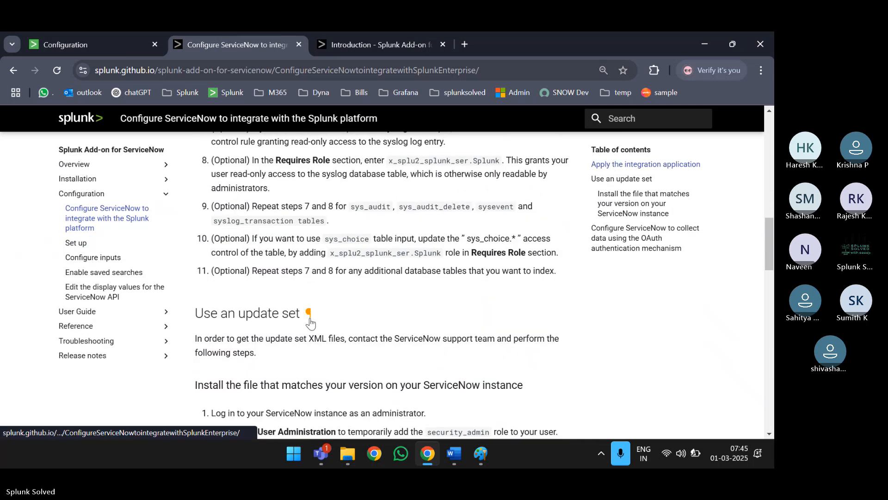
scroll(310, 318, "down", 3)
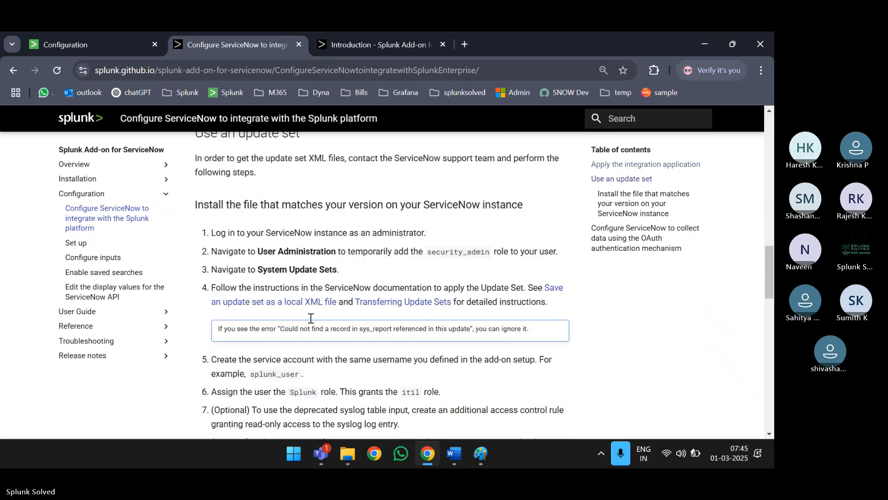
scroll(310, 320, "down", 2)
- Search that page for 'table' and jump through the matches
key("ctrl+f")
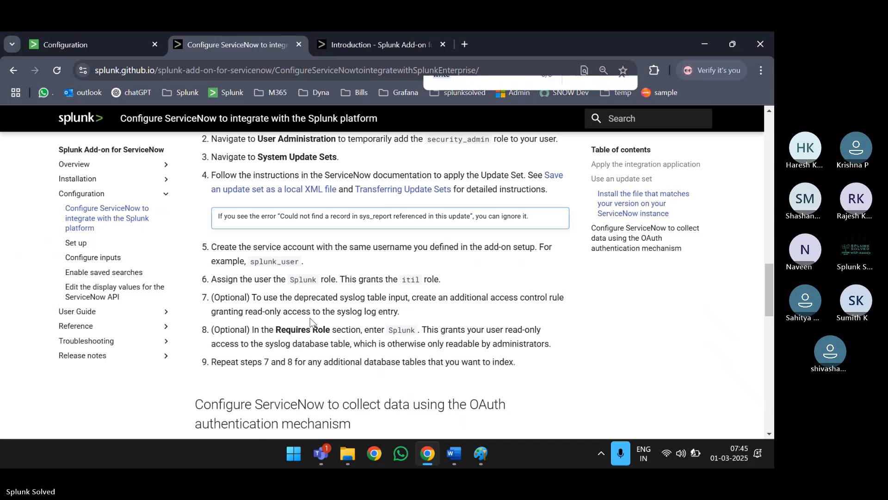
type("table")
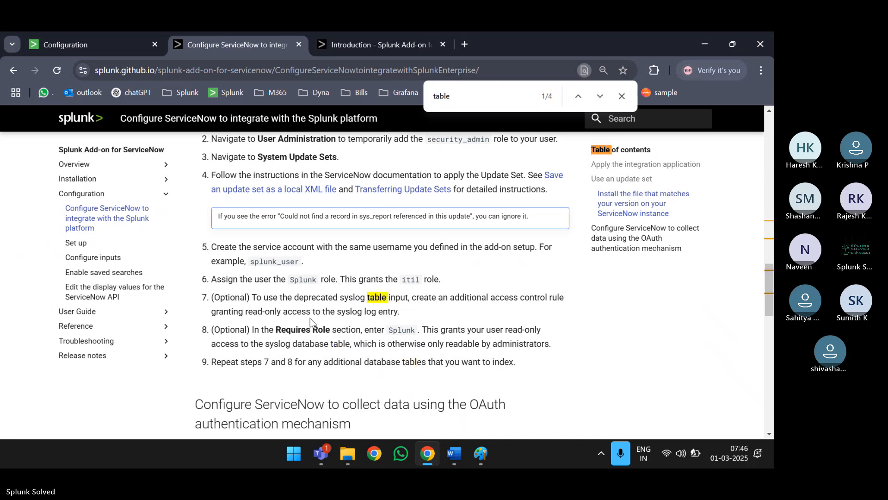
key("ctrl+a")
key("Return")
key("Return")
key("Return")
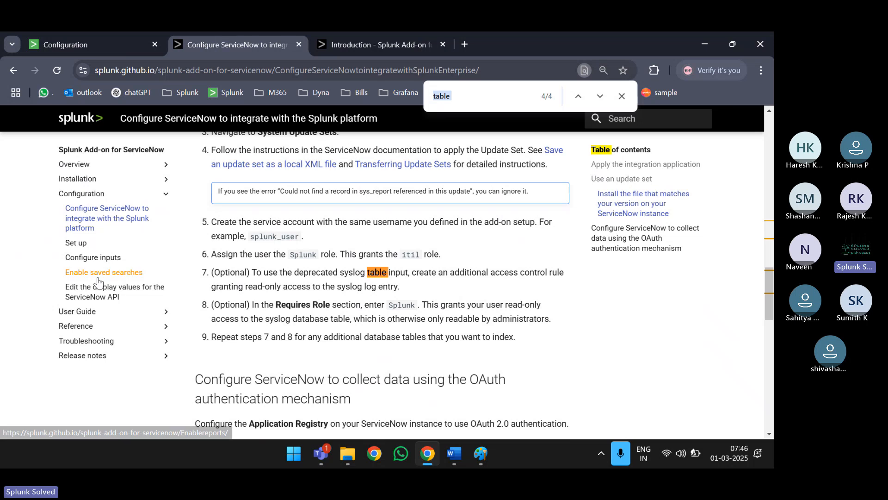
- Open the add-on's Set up page and jump to 'Why Switch to Import Set API from Table API'
left_click(81, 246)
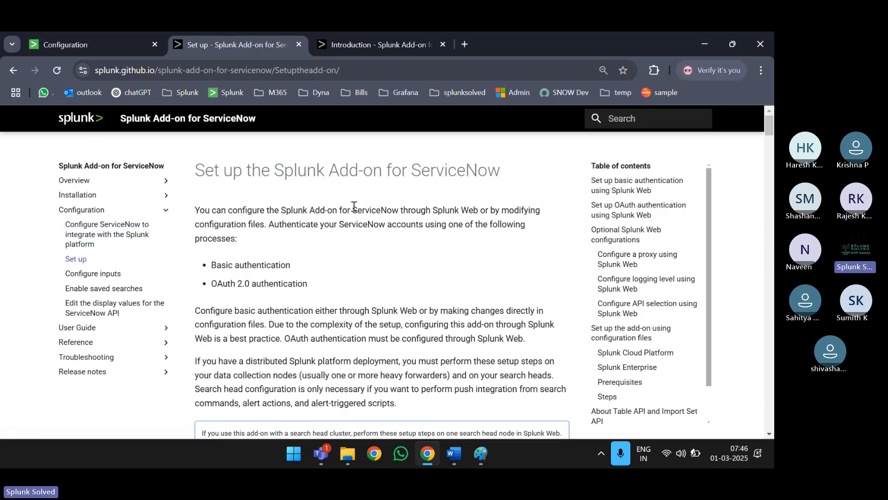
key("Return")
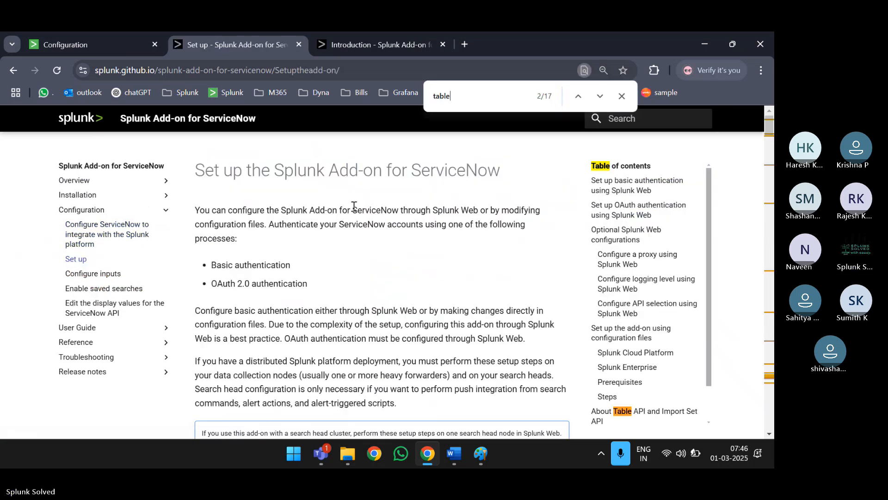
type("api")
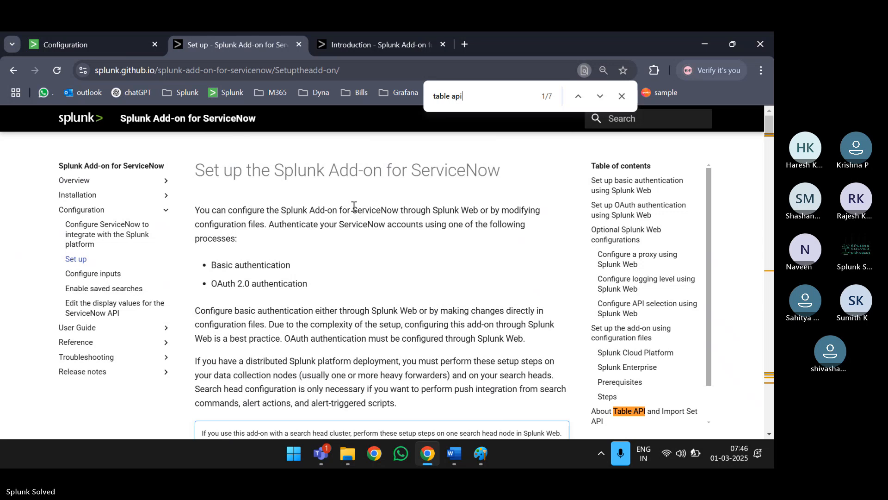
key("ctrl+a")
key("Return")
key("Return")
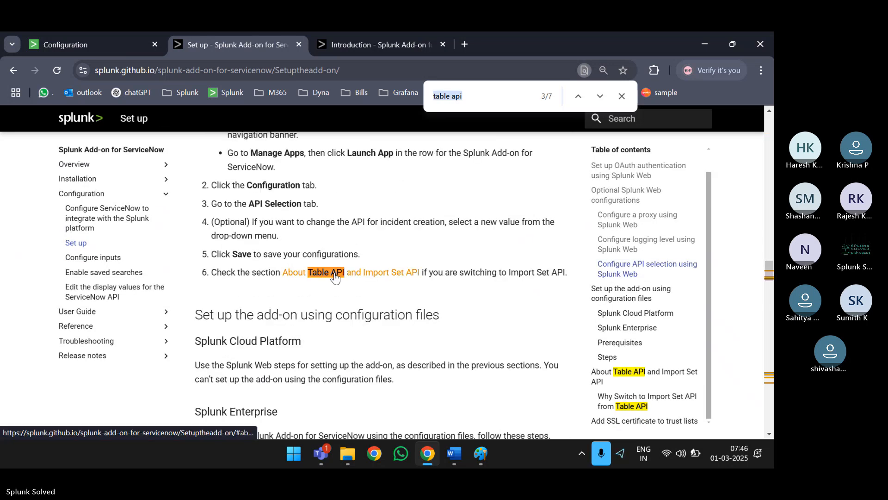
left_click(630, 407)
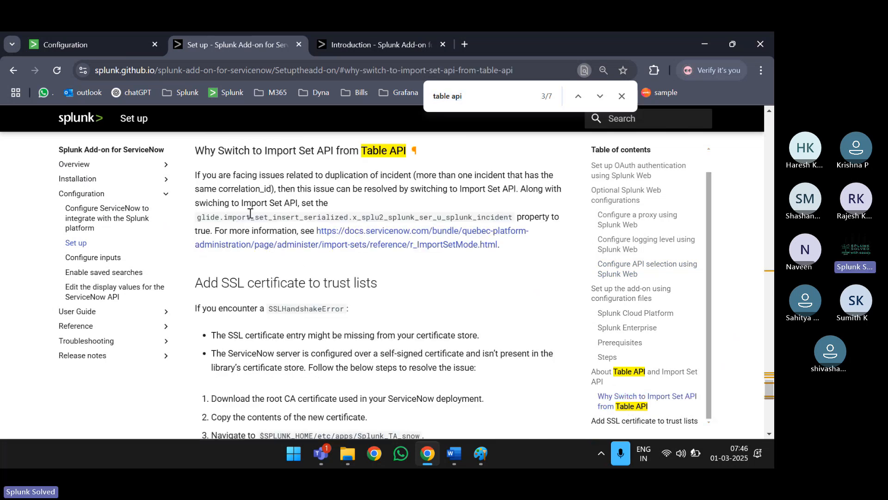
- Highlight the passages about duplicate incidents, Table API and Import Set API while reading
left_click_drag(195, 175, 437, 180)
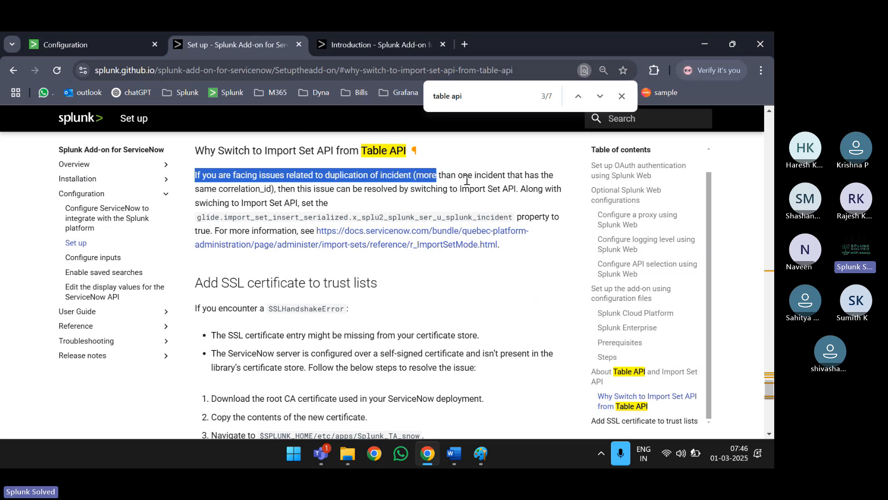
left_click(481, 177)
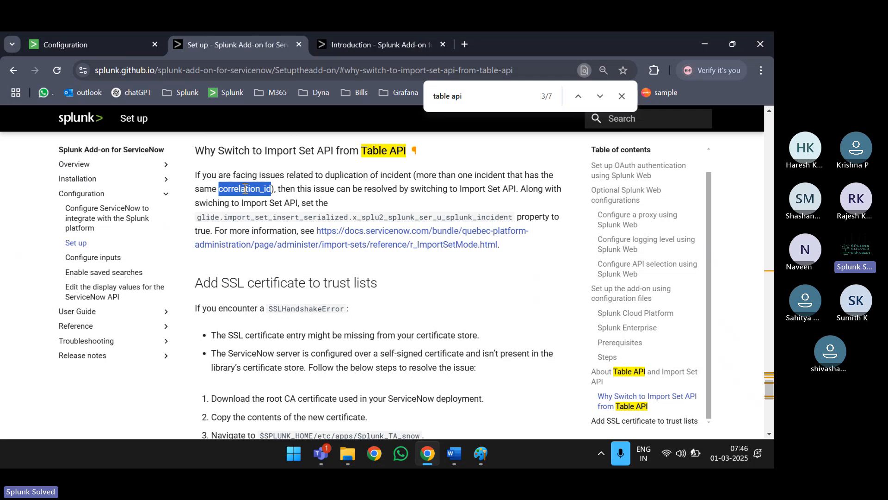
left_click(356, 186)
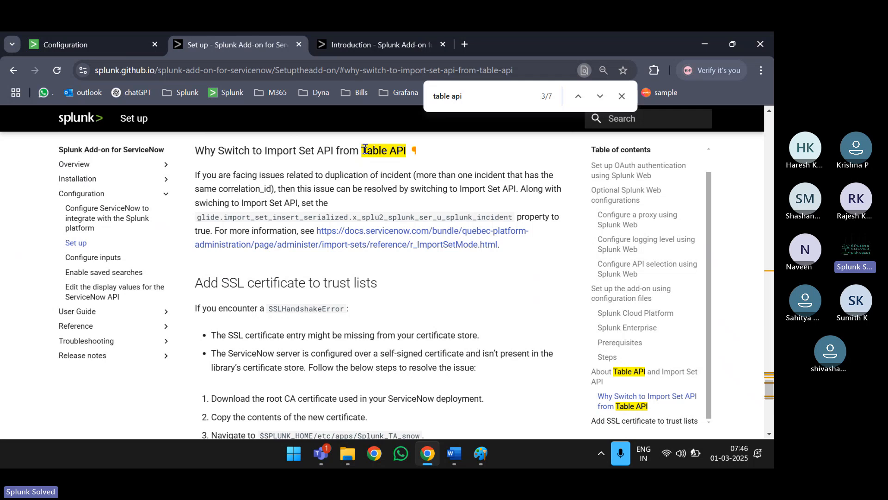
left_click_drag(367, 150, 407, 148)
left_click(407, 149)
left_click_drag(460, 190, 517, 194)
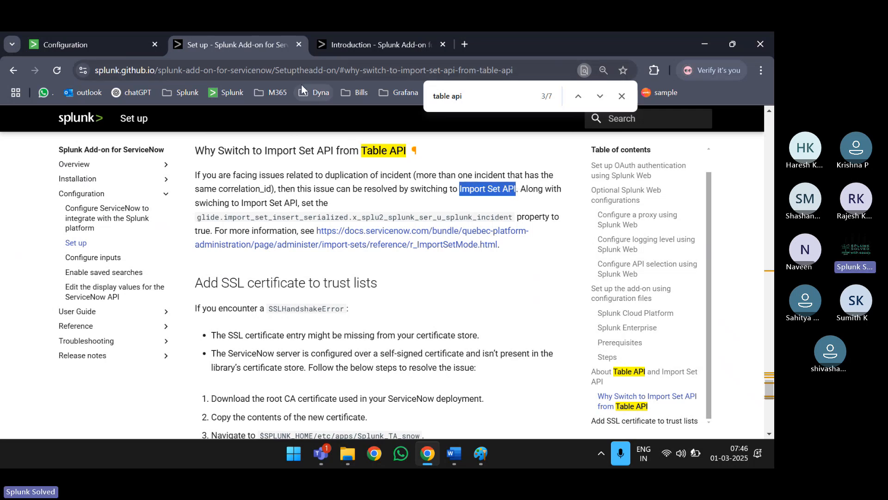
left_click_drag(459, 193, 518, 189)
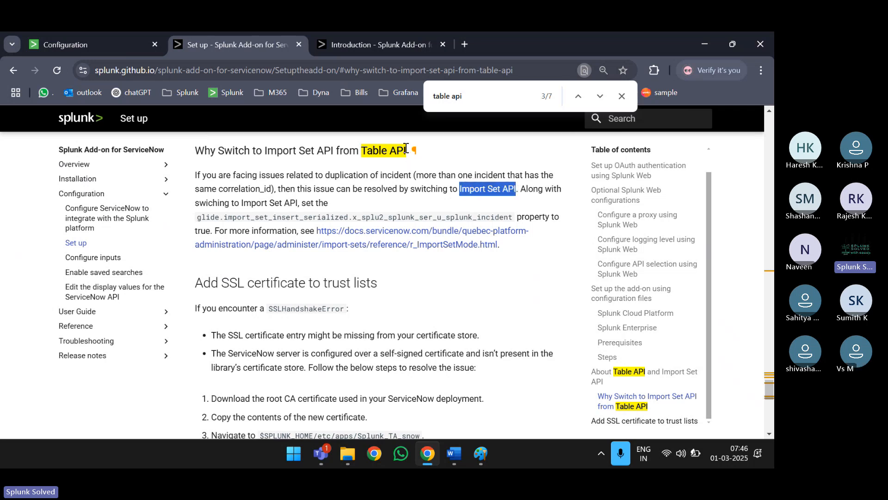
- Choose Import Set API in the add-on's API selection, glancing at logging and proxy settings
left_click(85, 43)
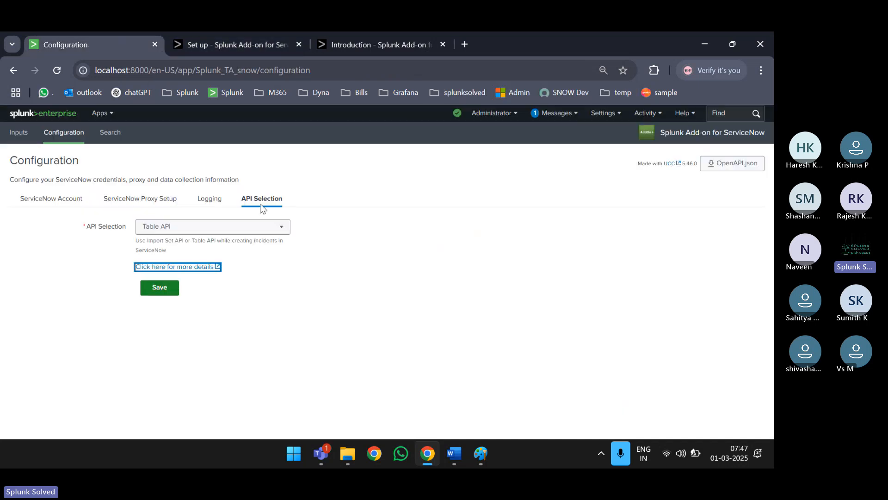
left_click(245, 233)
left_click(220, 259)
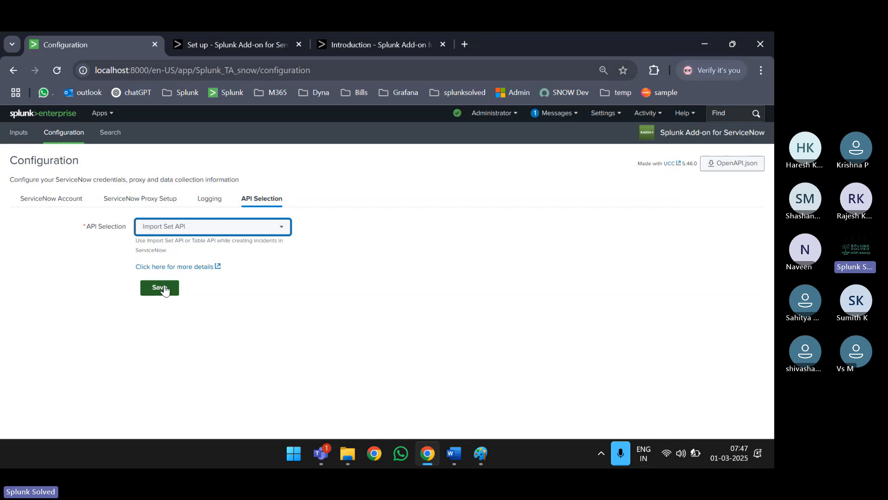
left_click(209, 198)
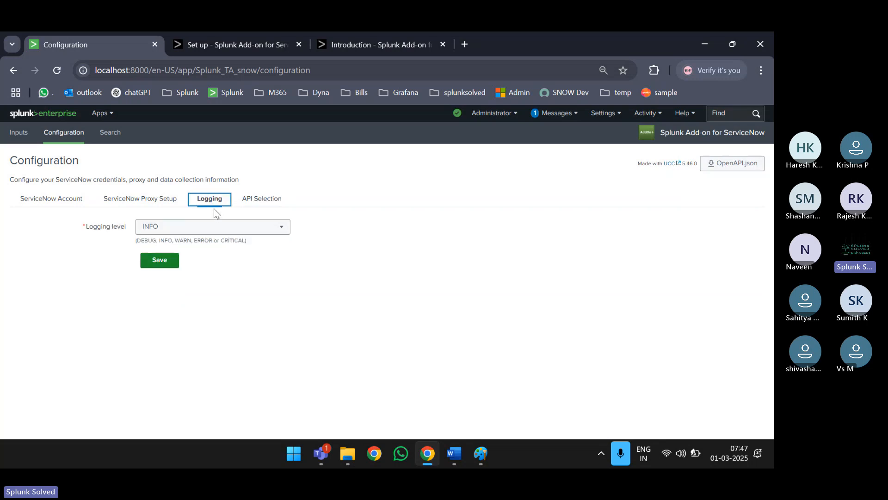
left_click(143, 198)
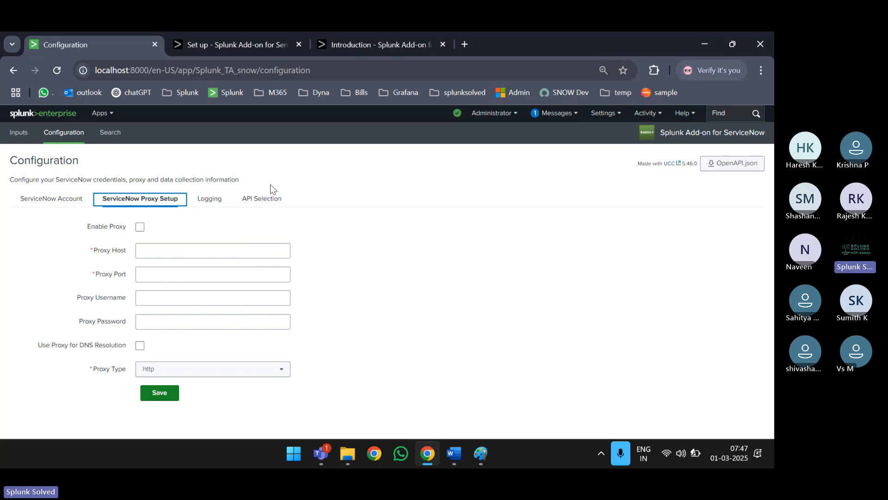
left_click(273, 199)
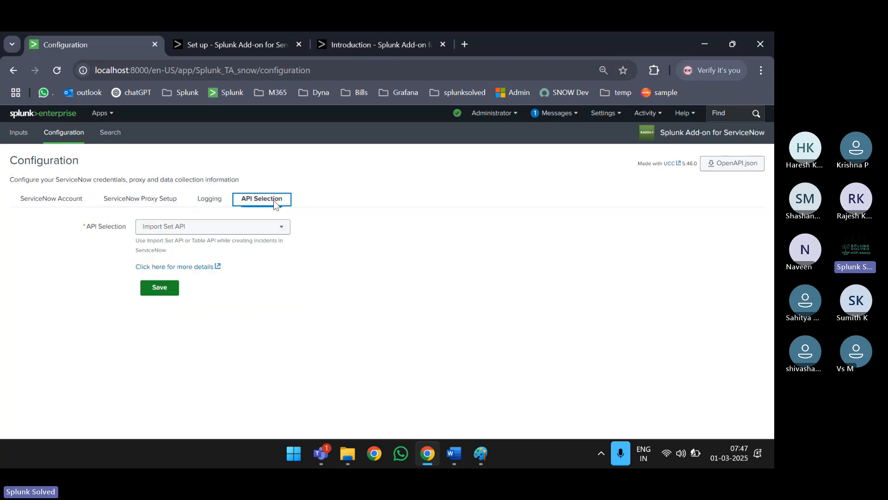
- Confirm Import Set API, save it, and view the still-empty ServiceNow account list
left_click(203, 228)
left_click(203, 228)
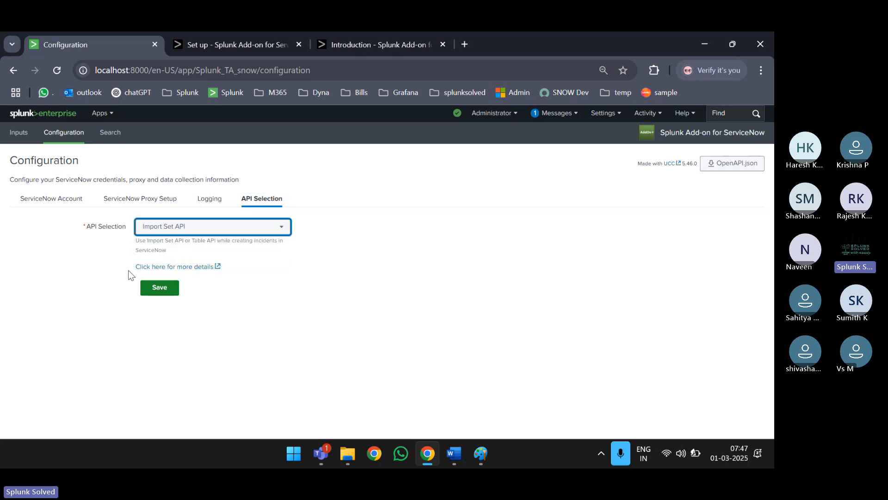
left_click(158, 280)
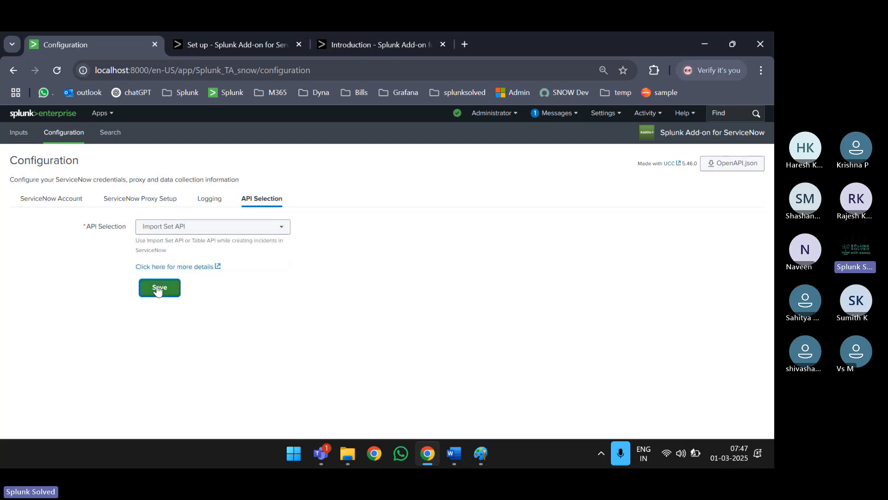
left_click(51, 199)
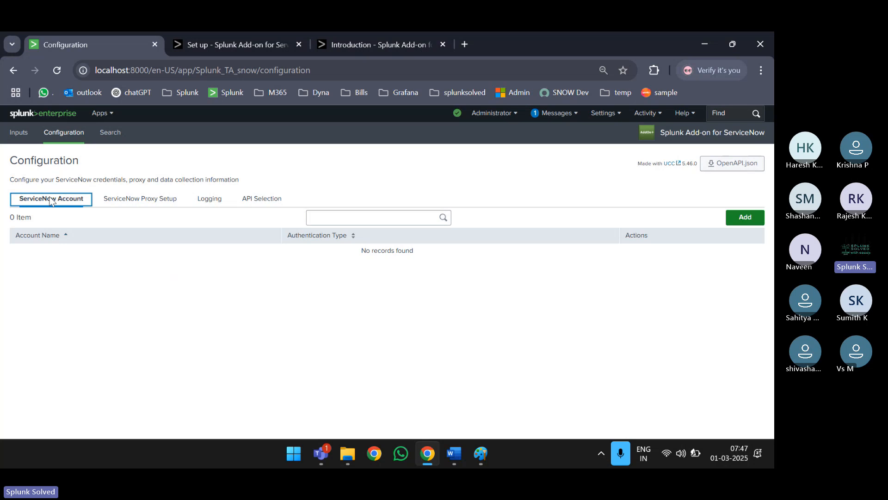
key("ctrl+t")
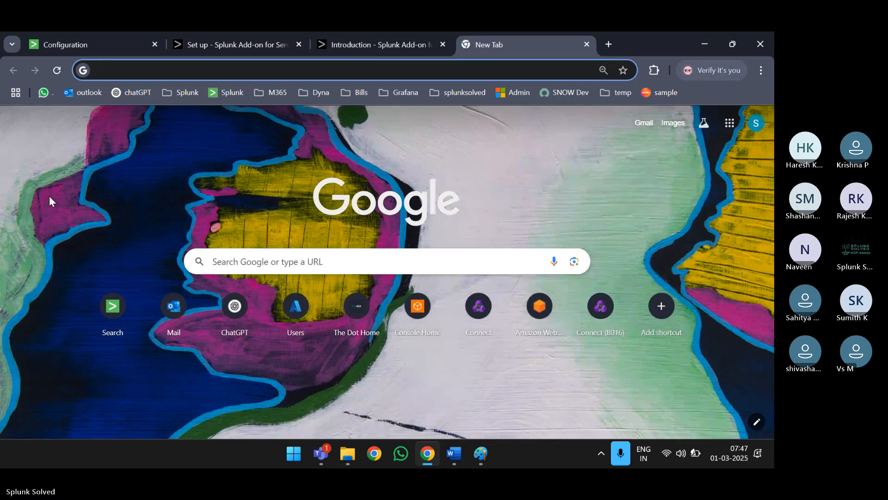
- Sign in to the ServiceNow Developer Portal with the ServiceNow ID, then search 'servicenow developer' in a new tab
left_click(558, 88)
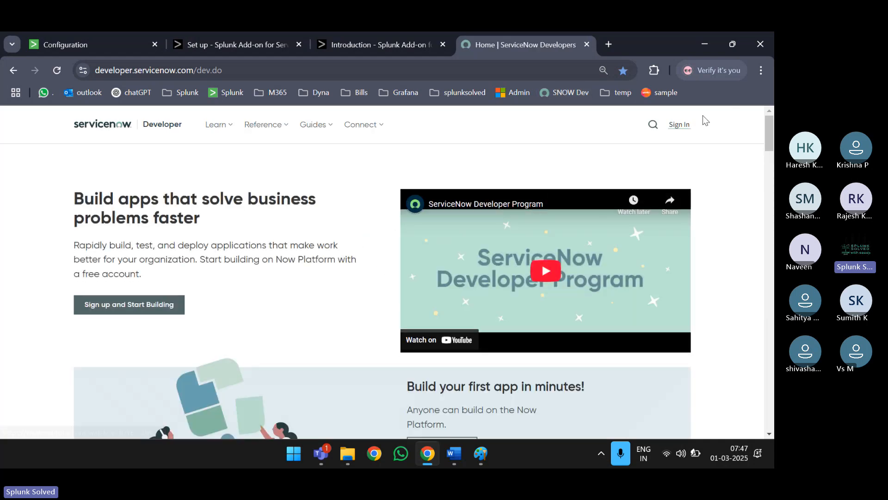
left_click(681, 126)
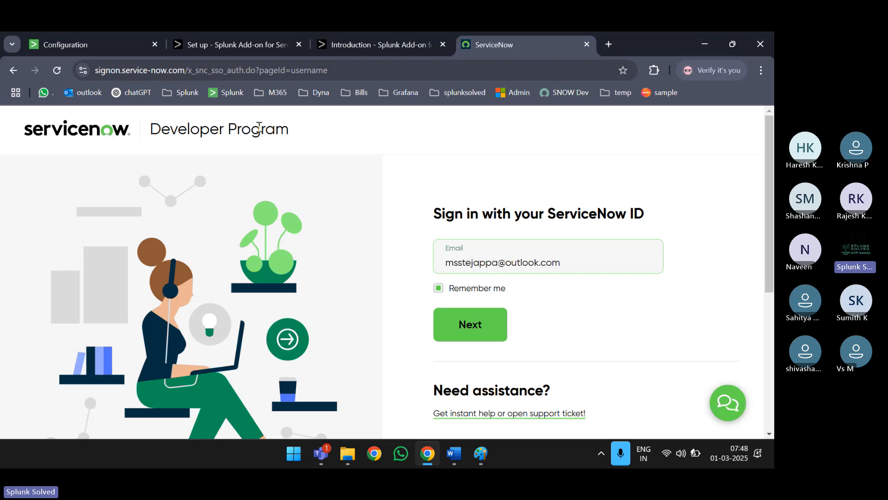
left_click(470, 319)
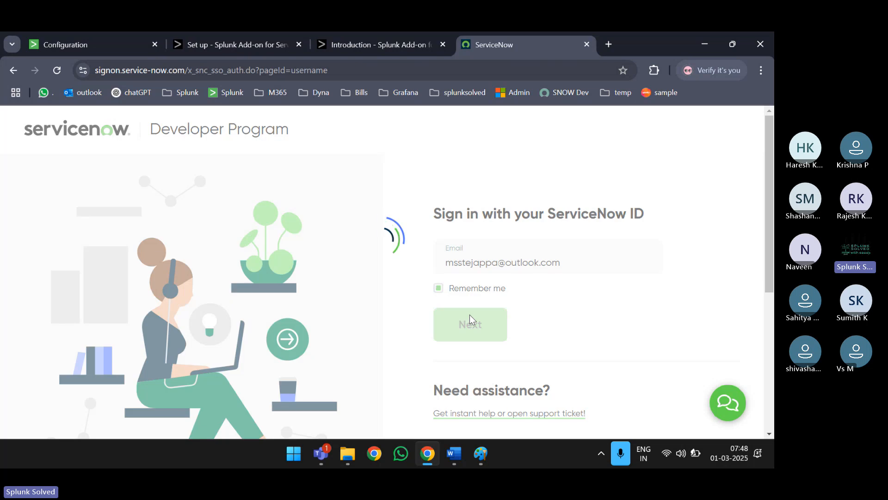
type("••")
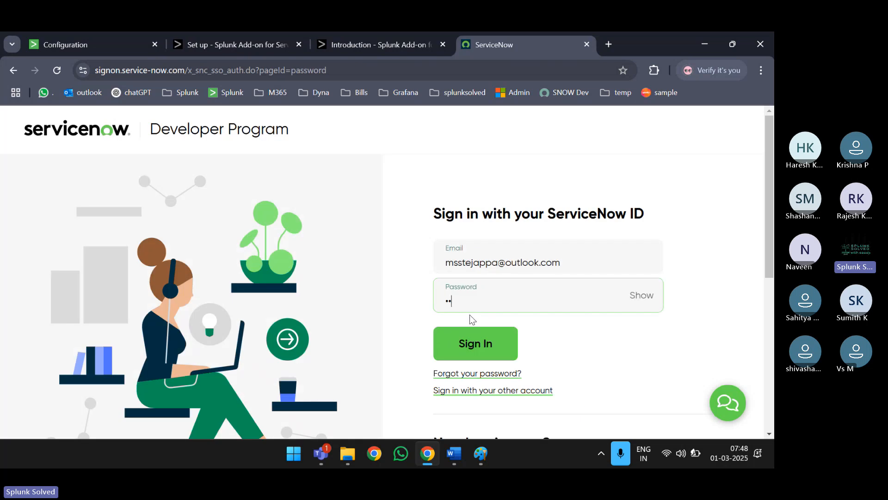
type("••••••")
key("Return")
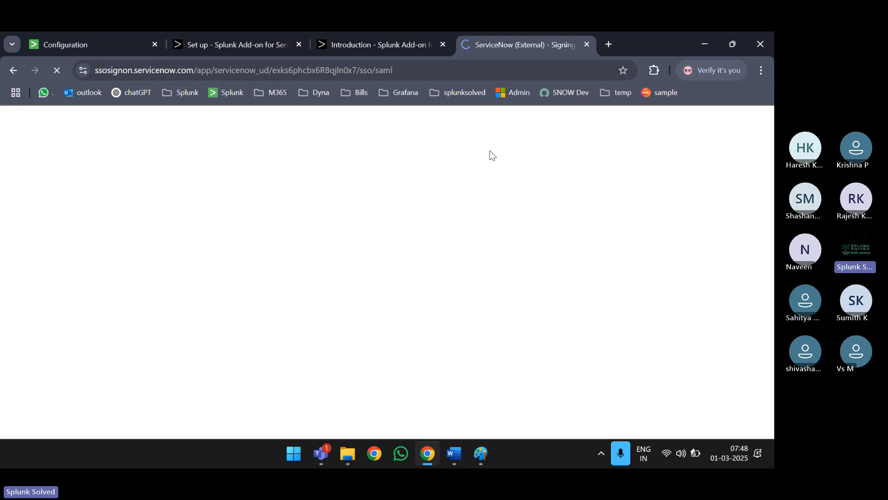
left_click(610, 47)
type("ser")
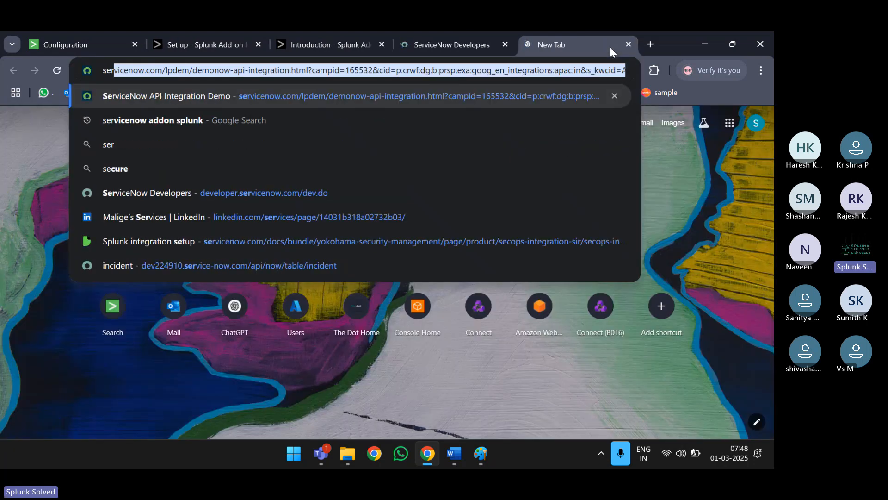
type("vicenow developer")
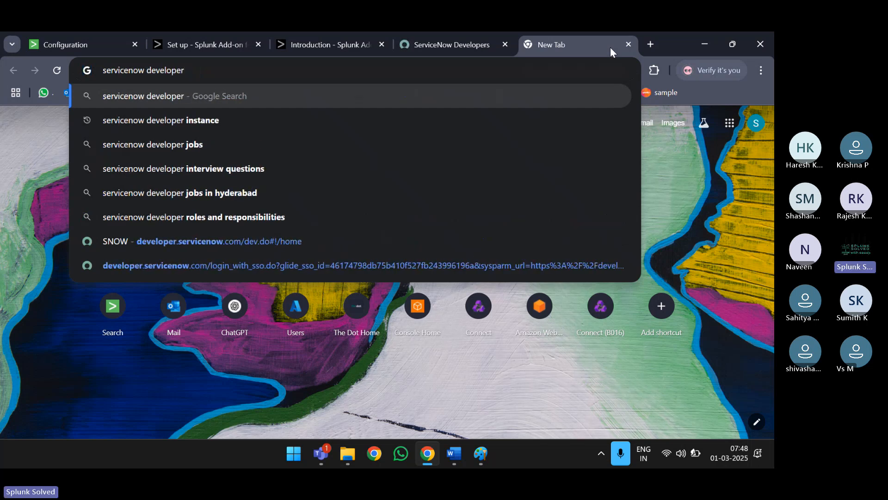
- Search 'servicenow developer instance' and open the ServiceNow Developers: Home result
key("Down")
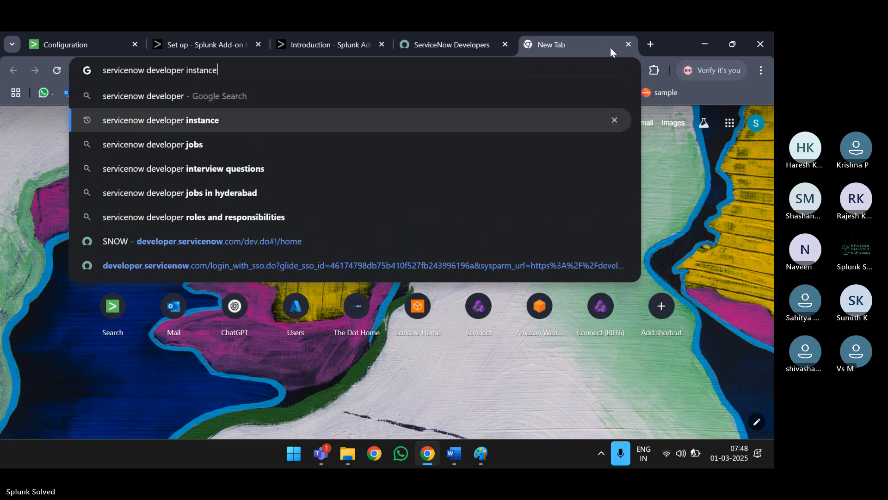
key("Return")
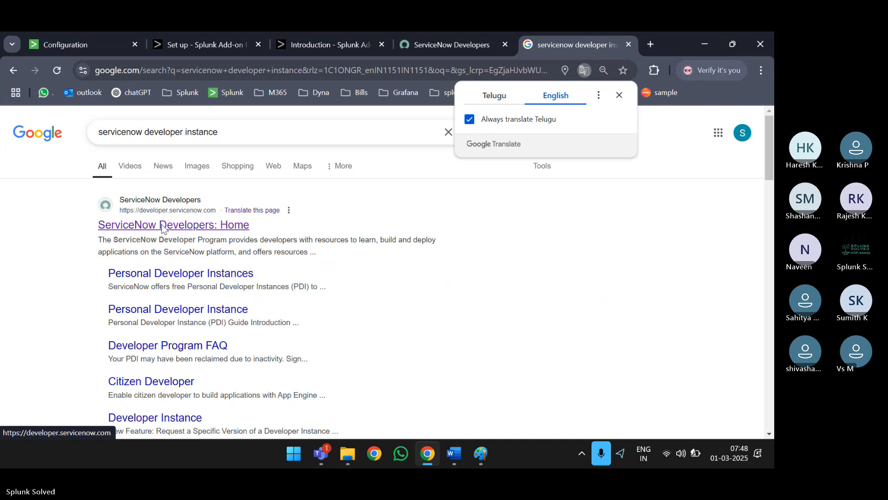
left_click(193, 230)
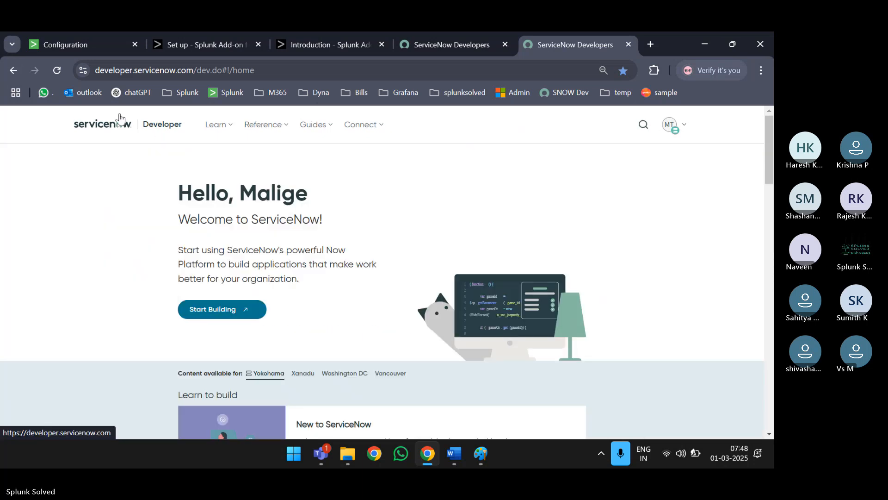
- Repeat the search in an Incognito window, accept the site's cookies, then close that window
key("ctrl+shift+n")
type("service")
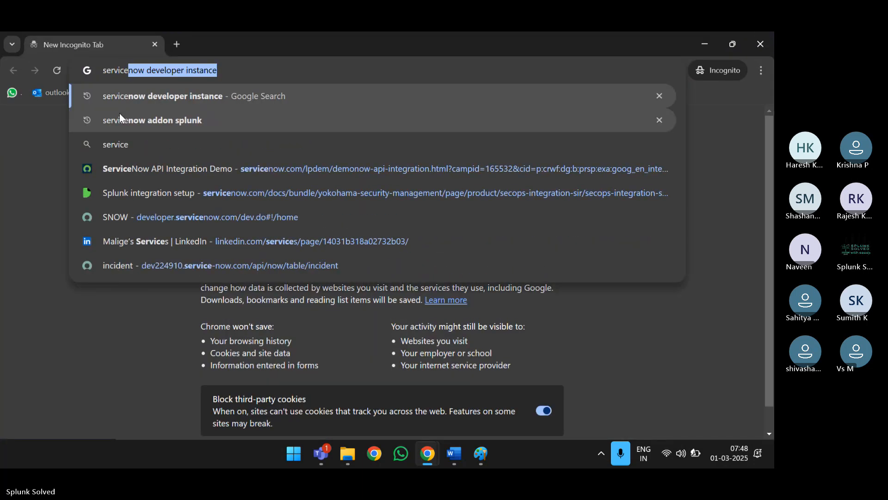
key("Right")
key("Return")
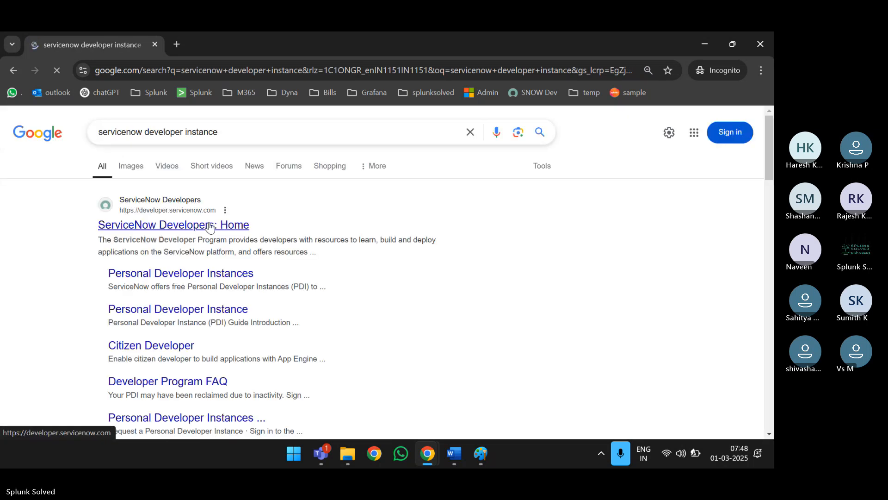
left_click(209, 225)
scroll(209, 221, "down", 1)
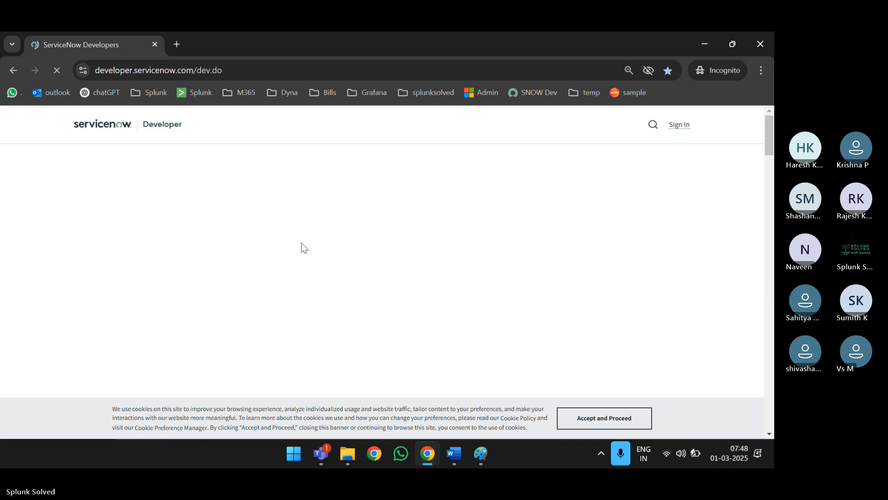
left_click(589, 418)
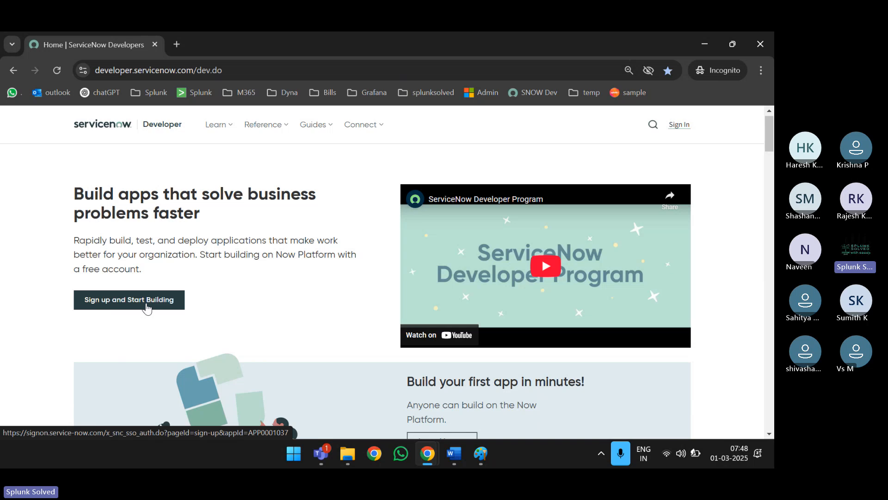
left_click(254, 70)
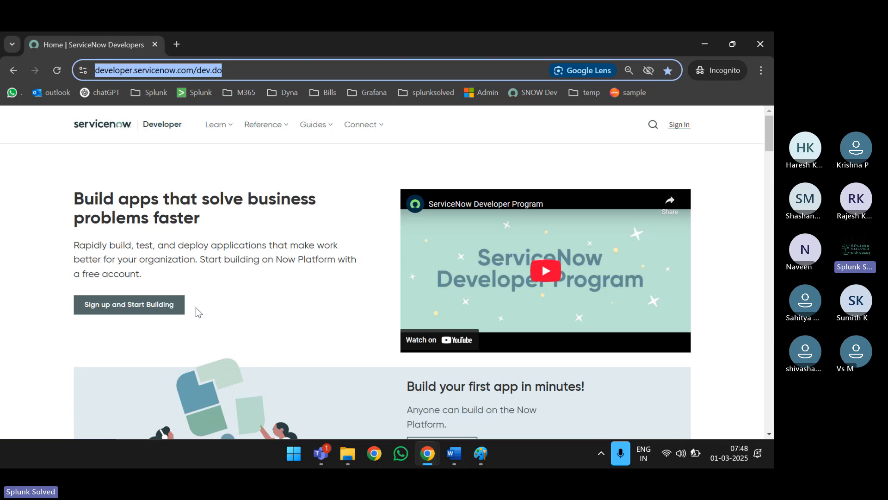
left_click(763, 45)
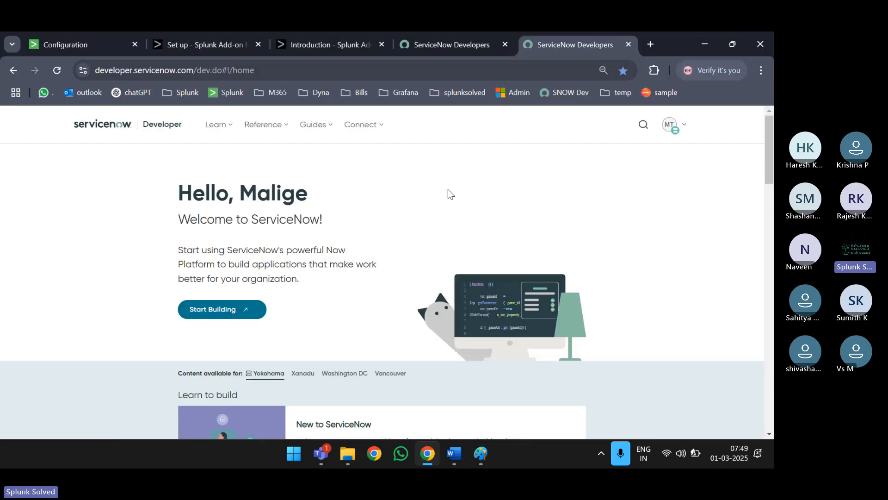
- Close the duplicate ServiceNow Developers tab and peek at the instance overview
left_click(486, 46)
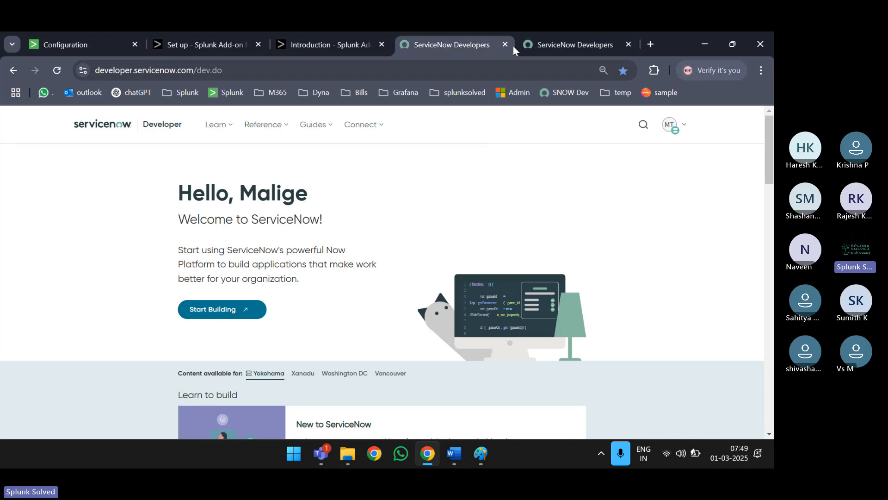
left_click(513, 46)
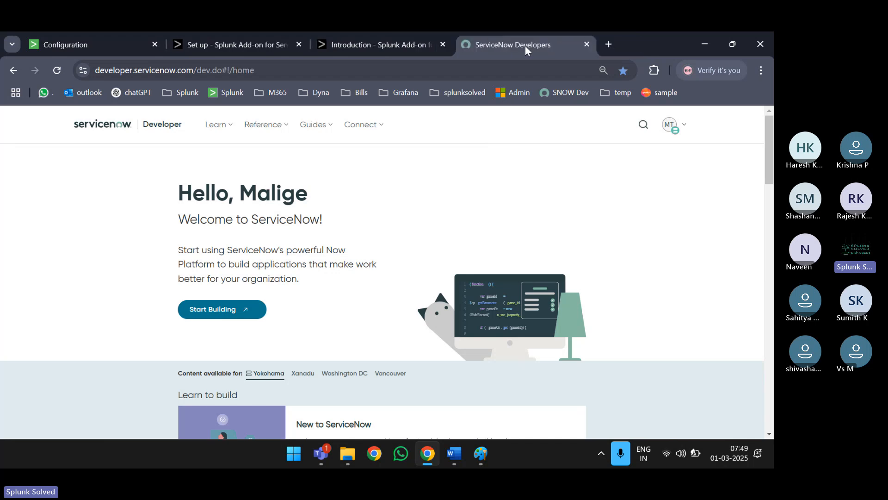
left_click(687, 124)
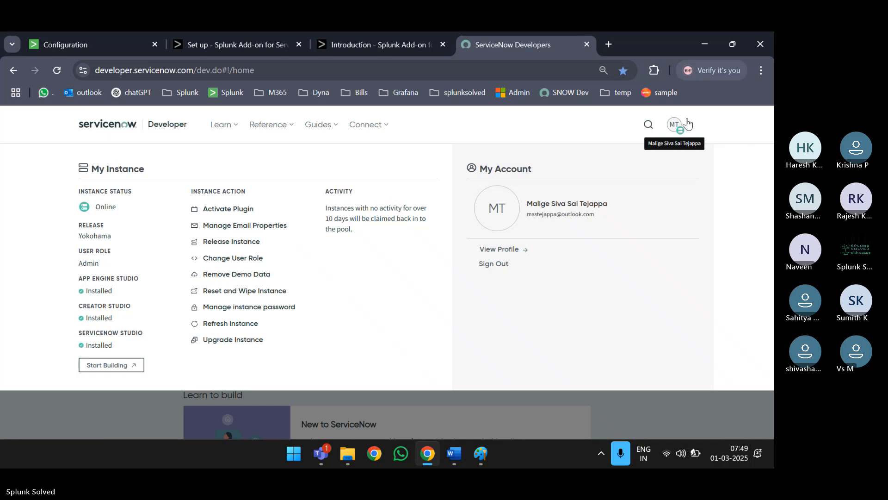
left_click(687, 122)
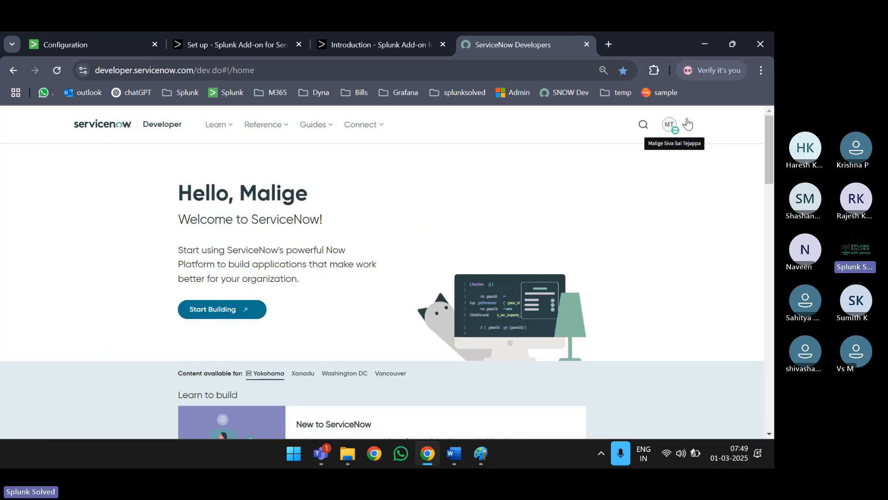
- Reopen the My Instance overview and check the online Yokohama instance's status
scroll(287, 255, "down", 2)
scroll(287, 253, "down", 5)
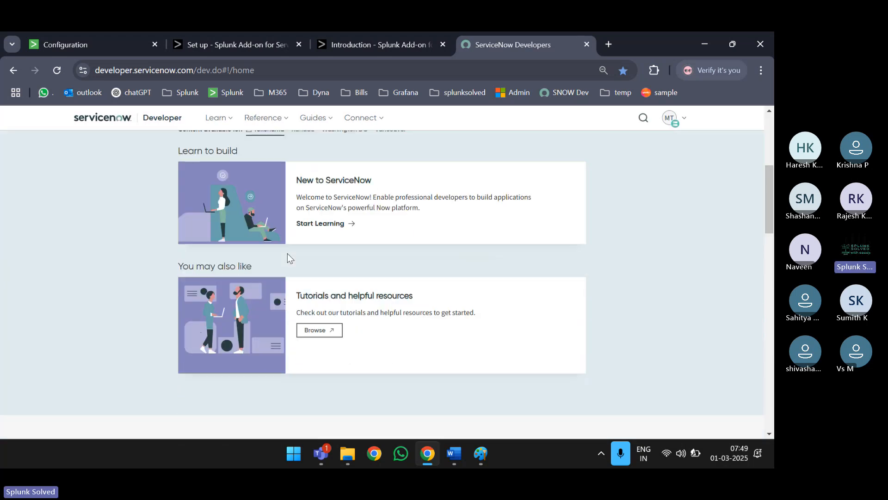
scroll(324, 241, "up", 7)
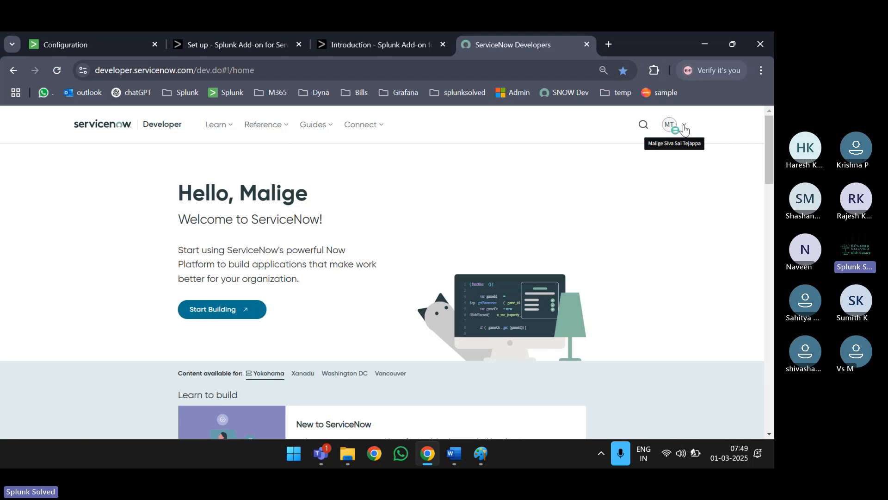
left_click(685, 129)
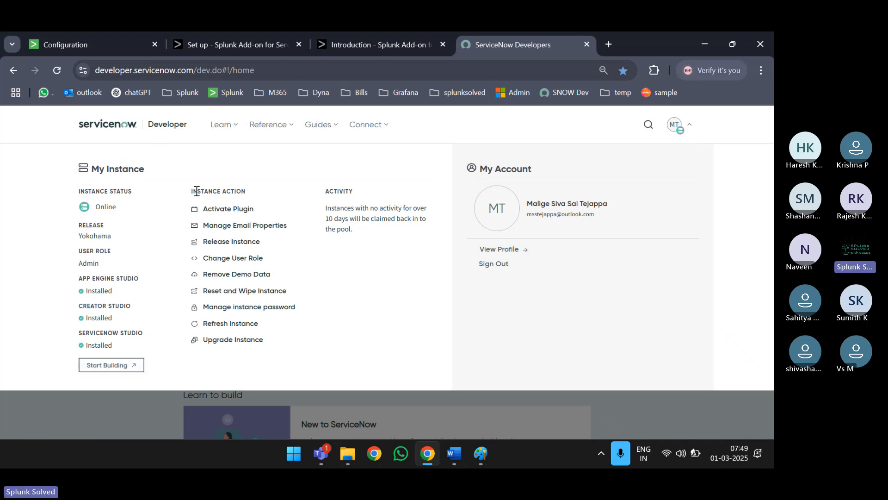
left_click_drag(194, 197, 244, 194)
left_click(248, 196)
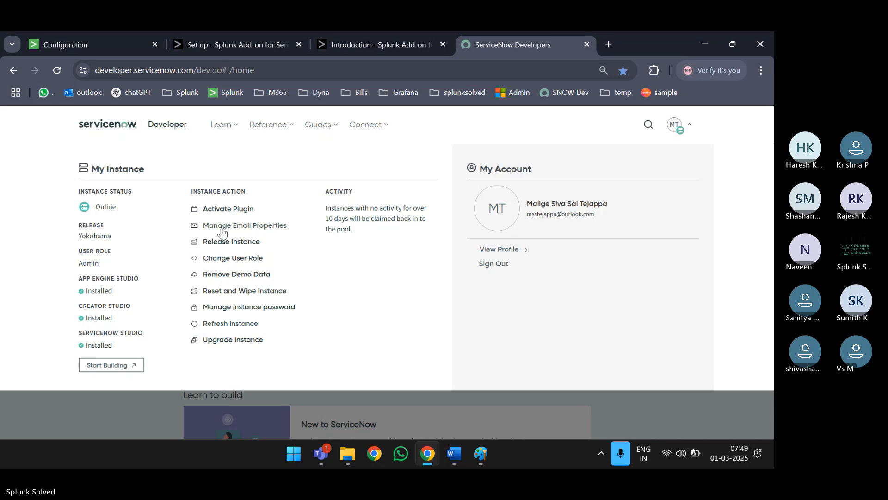
- Show the instance's credentials and review its name, URL, username admin and password
left_click(236, 308)
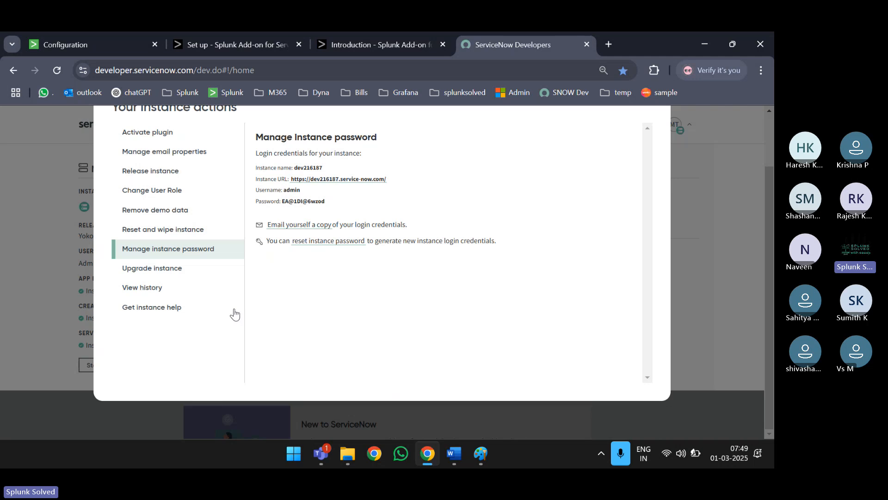
scroll(372, 264, "up", 2)
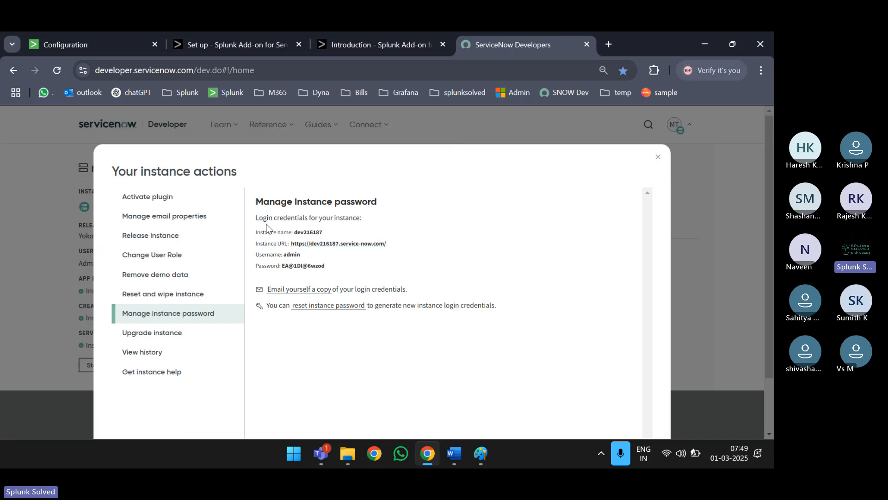
double_click(308, 236)
left_click(324, 230)
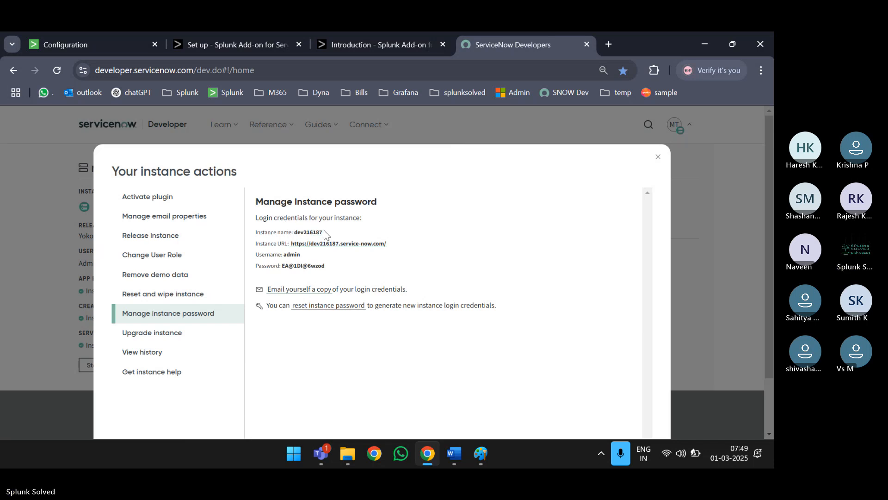
left_click_drag(392, 244, 291, 248)
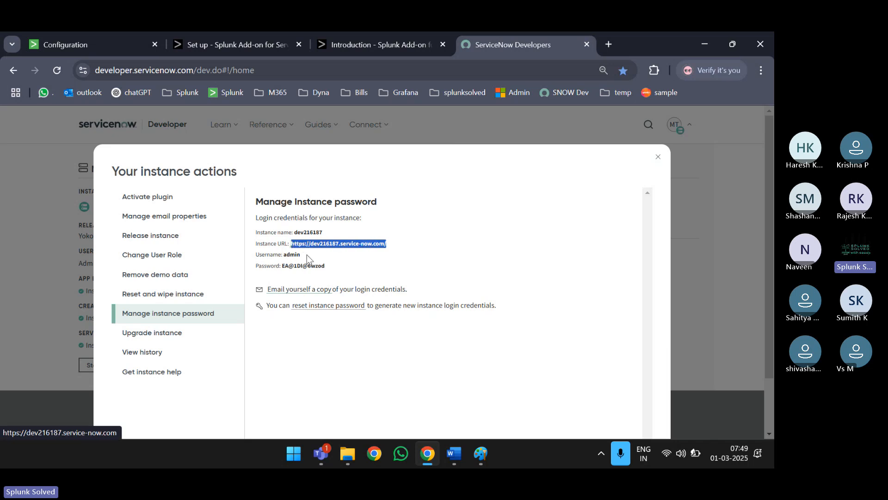
double_click(292, 255)
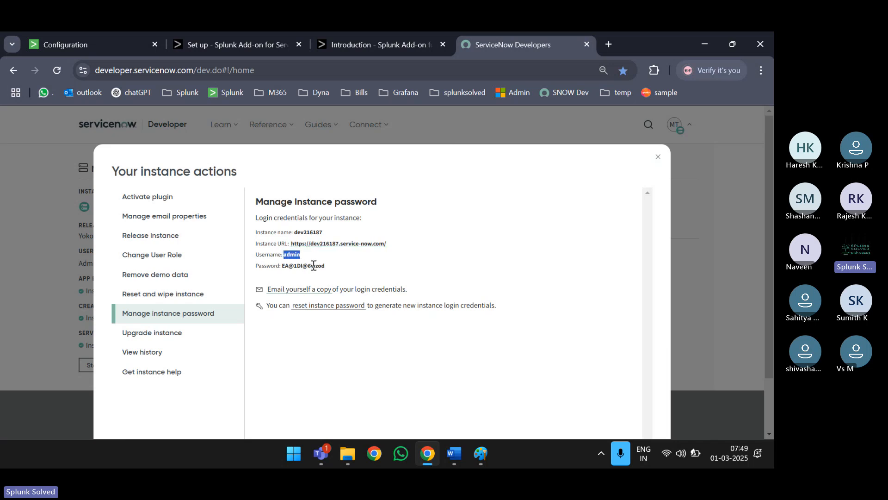
double_click(314, 265)
left_click(338, 268)
- Open the instance URL in a new background tab
double_click(314, 234)
left_click(337, 266)
triple_click(337, 248)
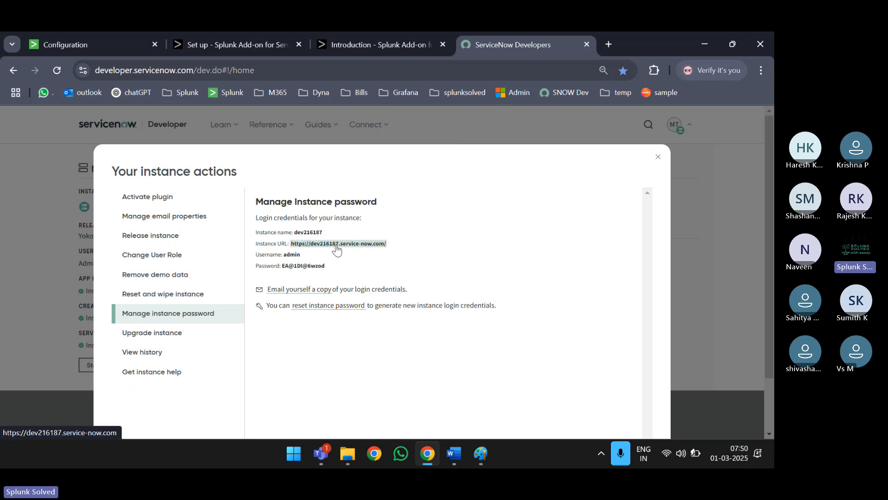
middle_click(337, 247)
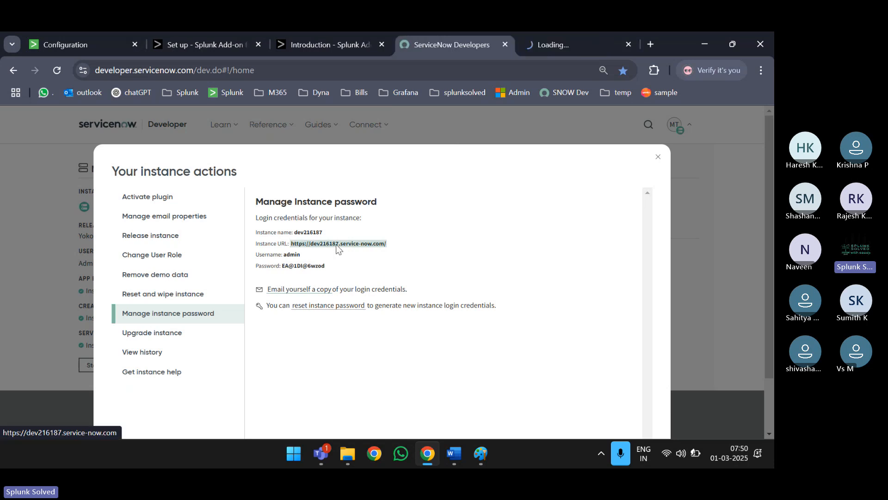
- Enter username admin on the ServiceNow instance login page
left_click(562, 40)
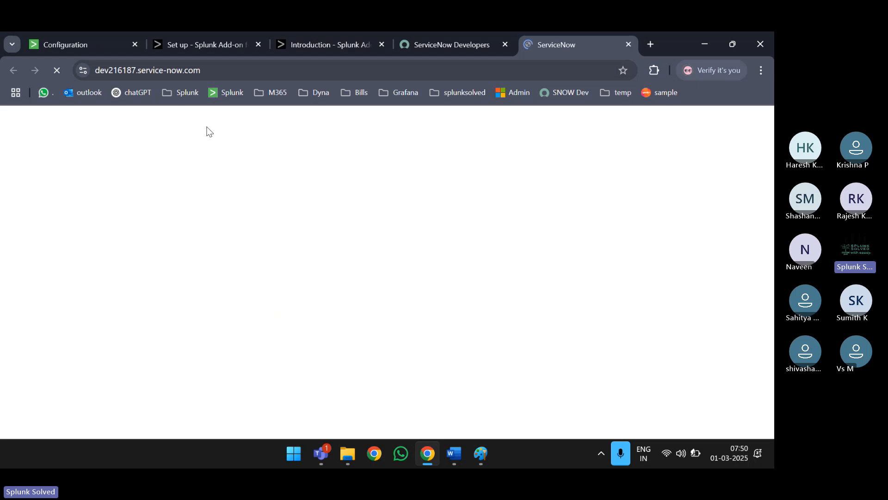
left_click(480, 45)
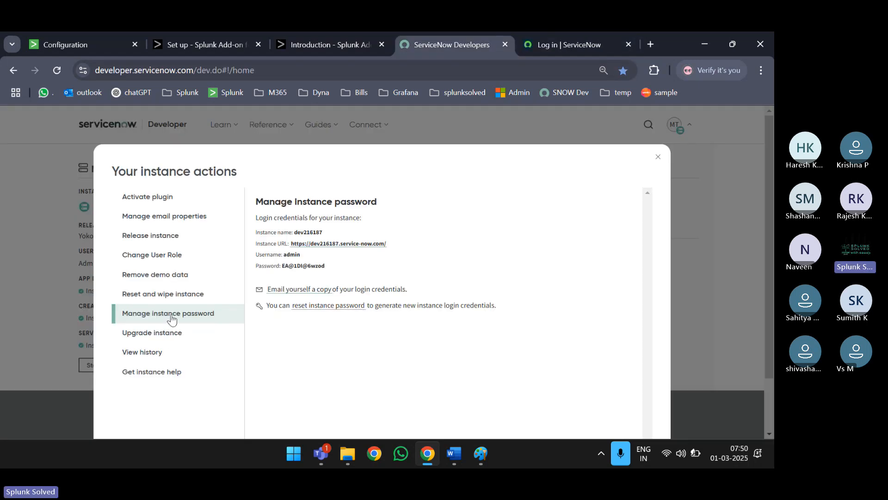
left_click(564, 49)
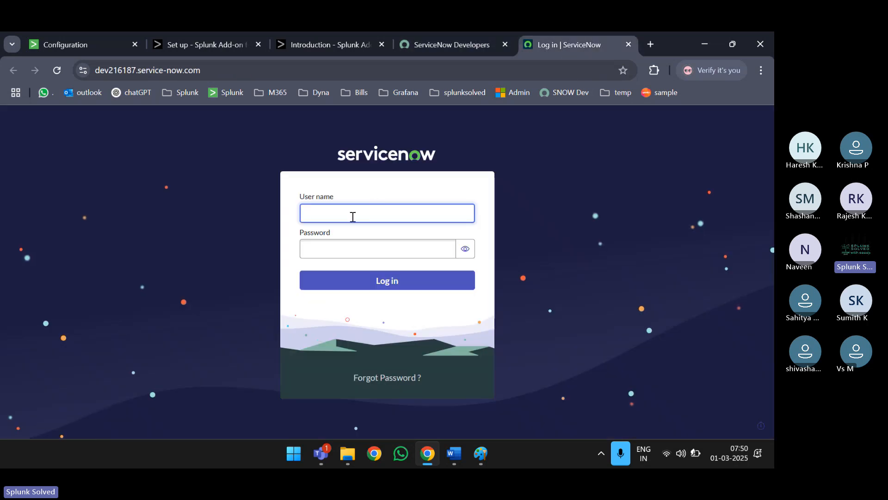
type("admin")
key("Tab")
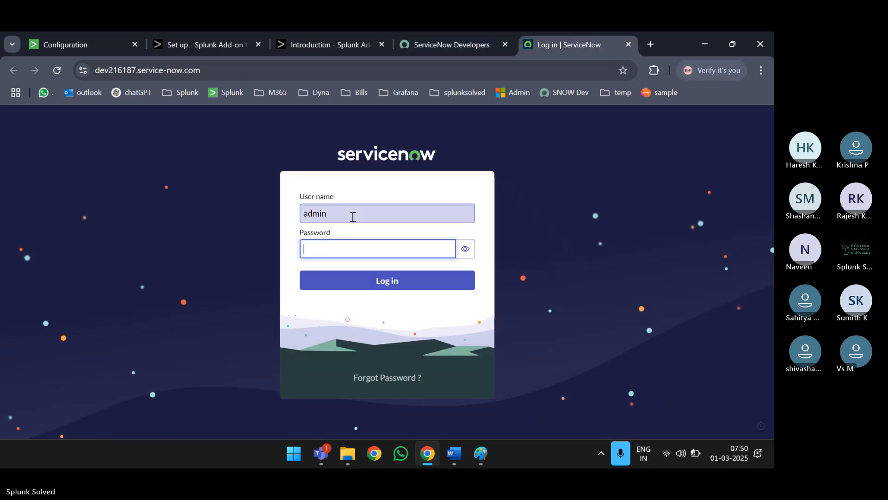
- Copy the instance password from the portal, paste it to log in, then return to Splunk
left_click(487, 43)
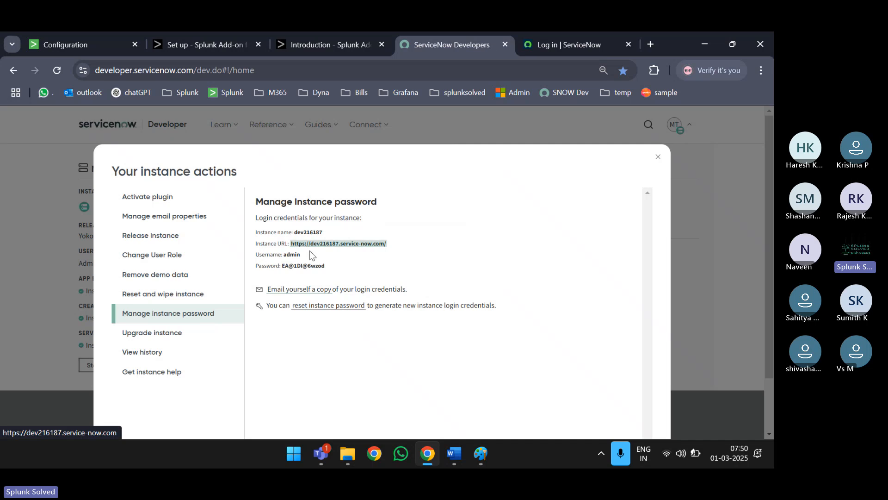
left_click_drag(329, 265, 284, 270)
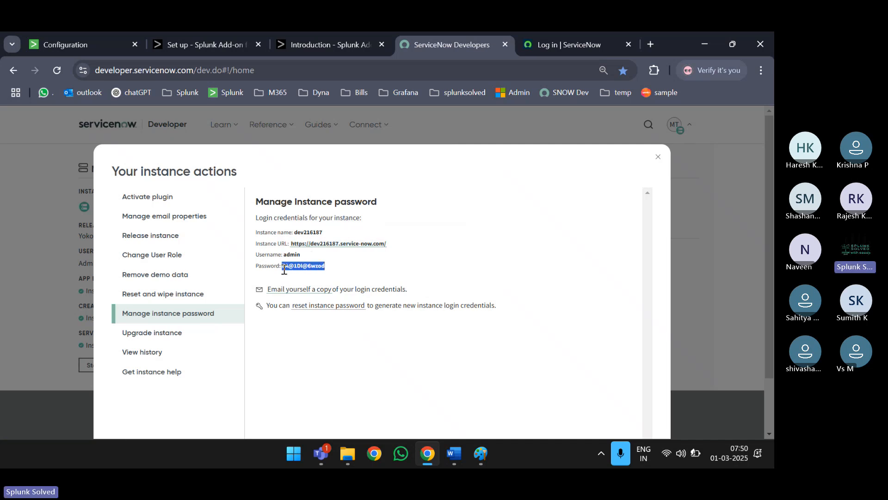
left_click(556, 48)
key("ctrl+v")
key("Return")
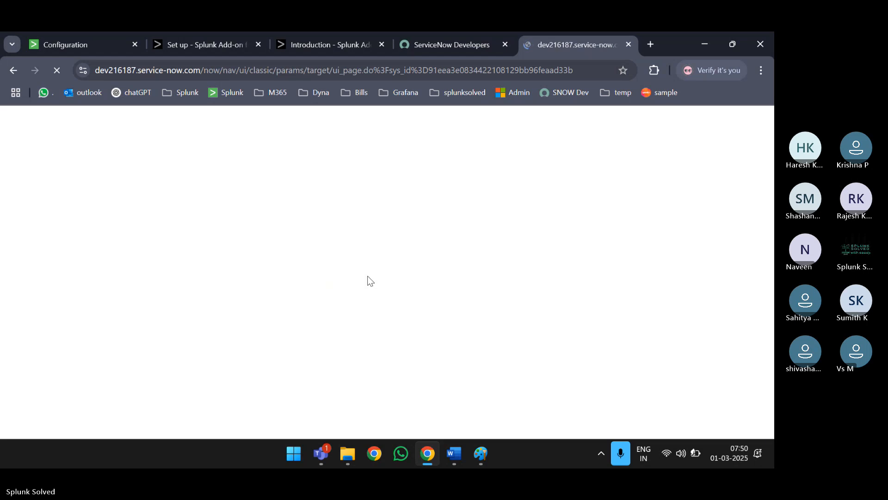
left_click(486, 47)
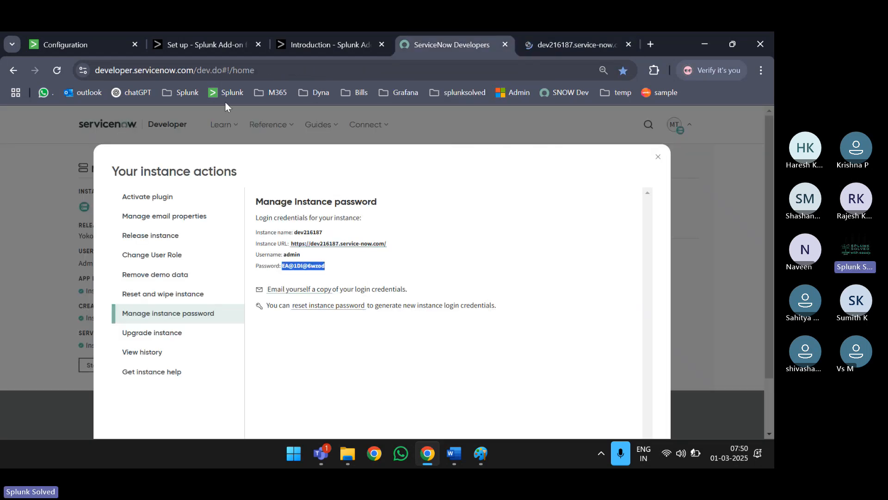
left_click(90, 43)
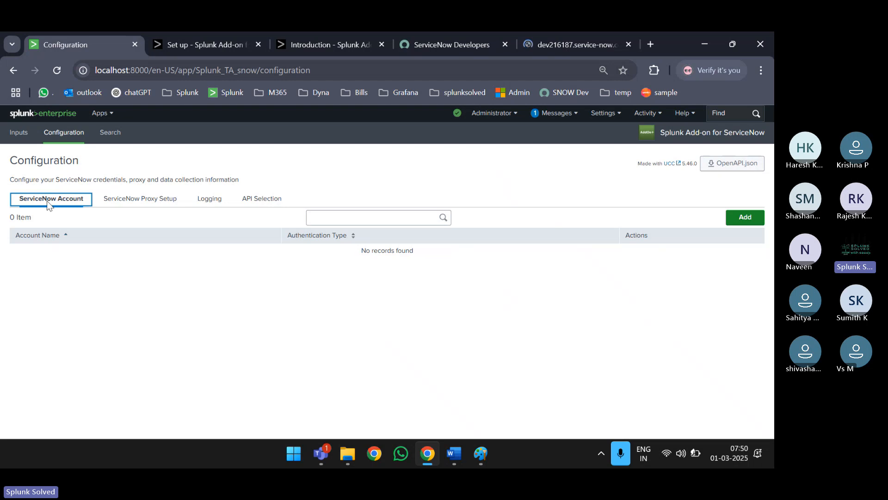
- Add a new ServiceNow account named Splunk_Solved_test
left_click(744, 217)
left_click(368, 180)
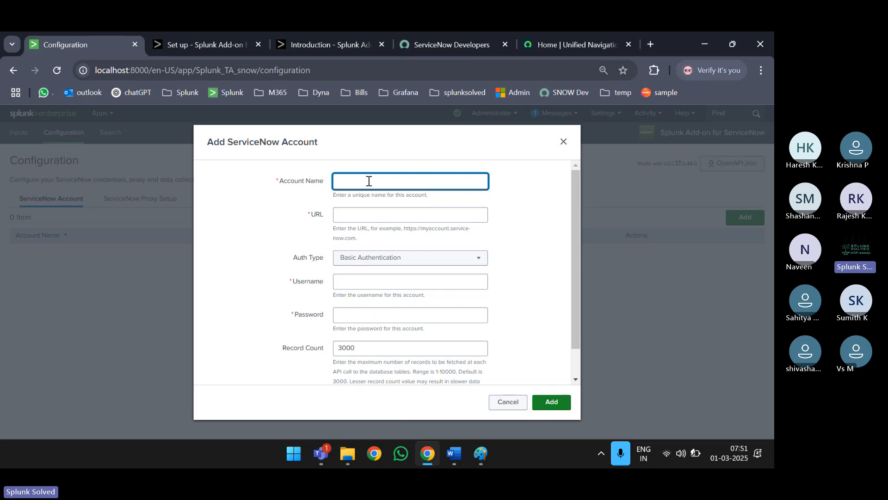
type("Splu")
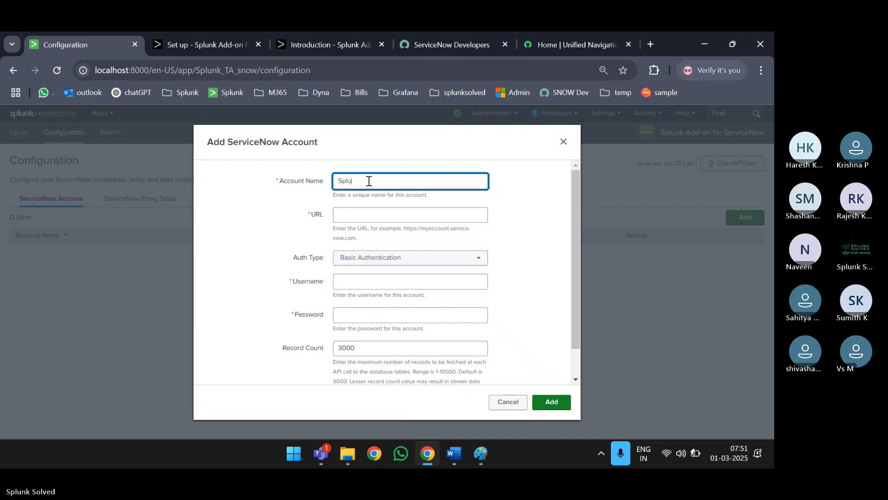
type("nk_Solved_test")
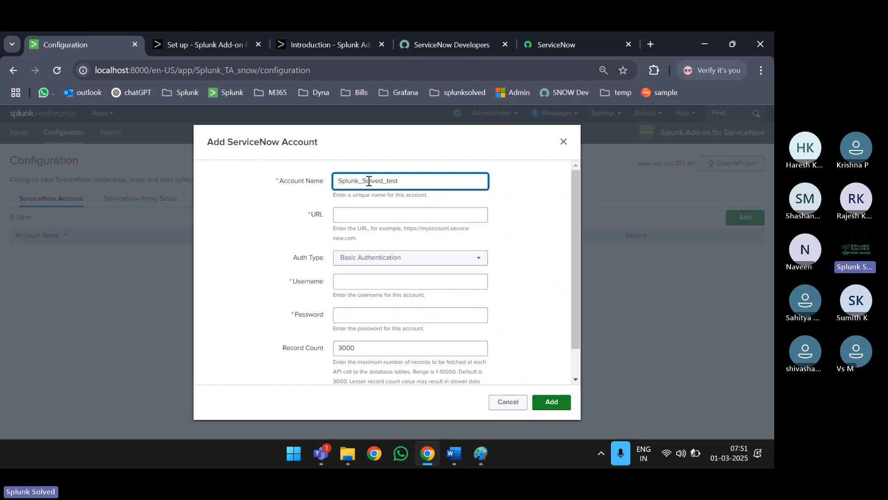
left_click_drag(409, 181, 387, 181)
- Review the form's Instance URL hint, example URL format and record count explanation
left_click(368, 216)
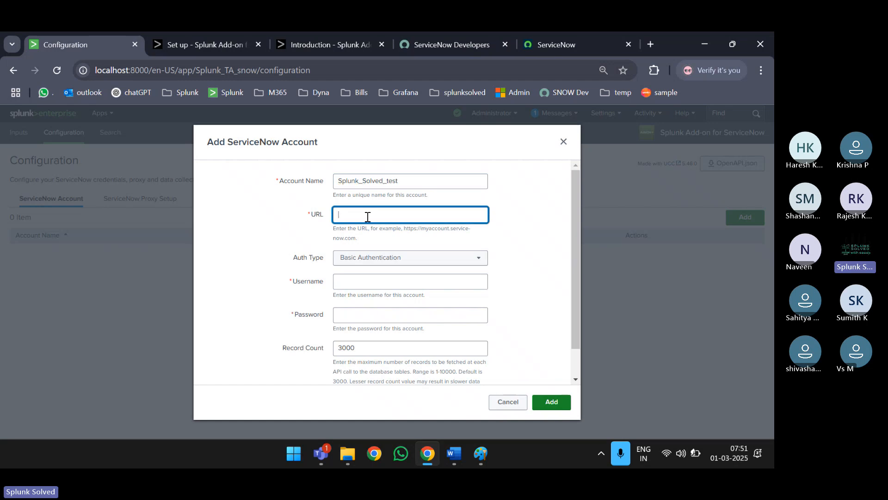
left_click(332, 229)
left_click_drag(352, 231, 359, 240)
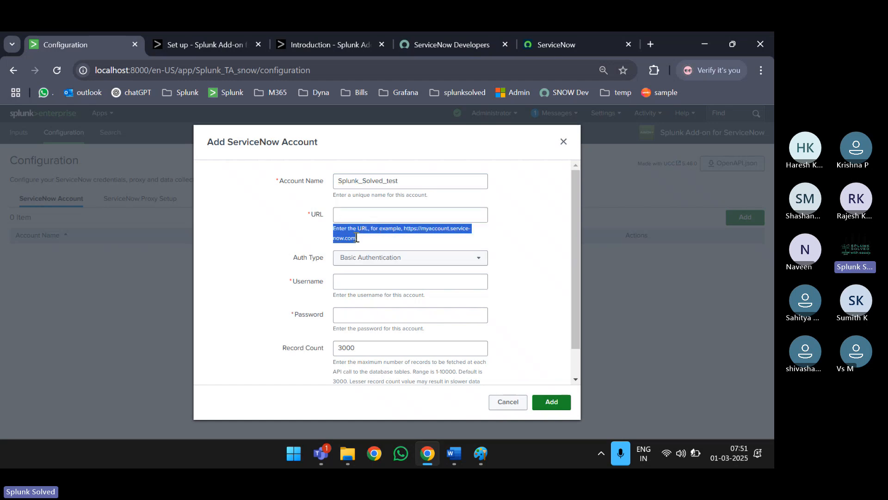
left_click(356, 236)
scroll(376, 279, "down", 1)
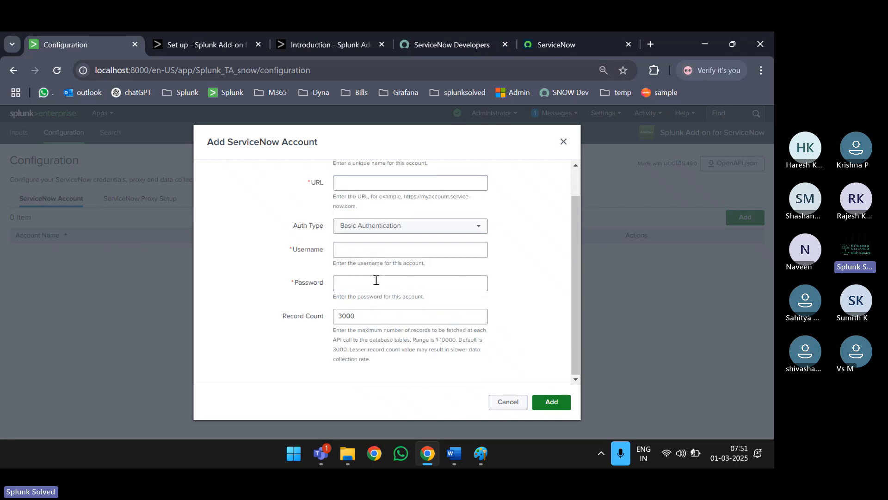
triple_click(361, 334)
scroll(360, 334, "up", 1)
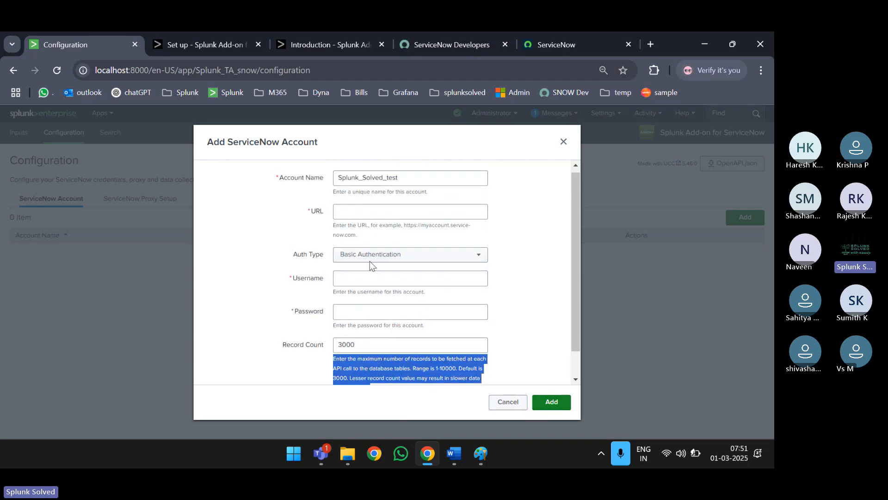
triple_click(365, 224)
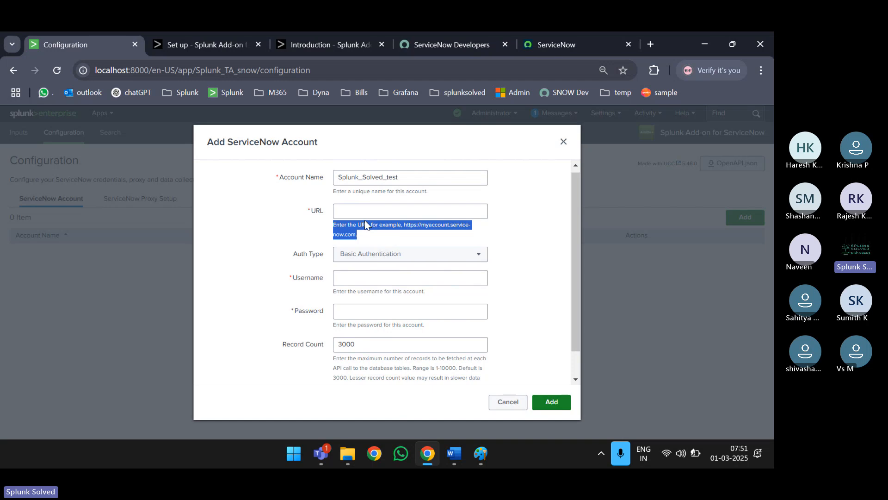
left_click(365, 222)
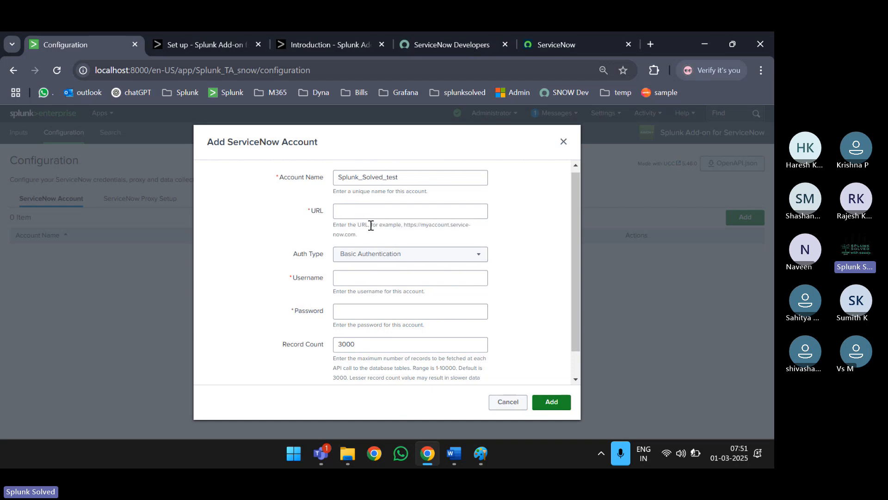
left_click_drag(403, 225, 400, 241)
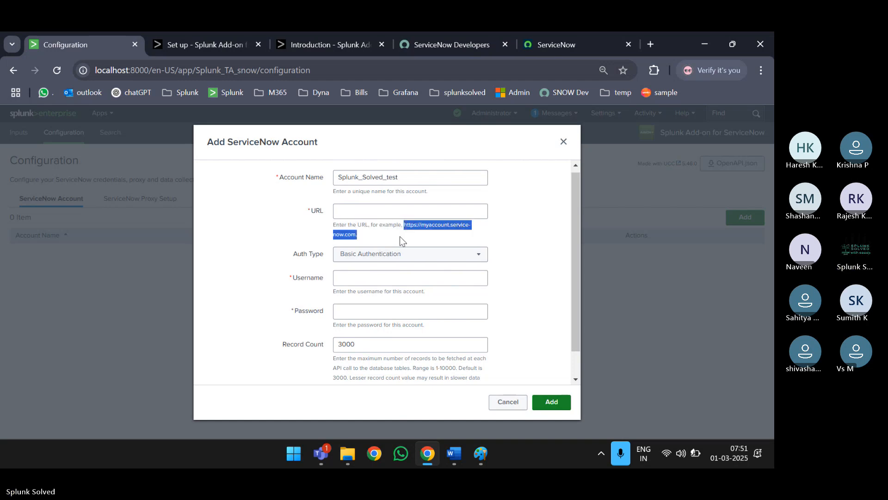
- Copy the instance URL from the developer portal's credentials dialog
left_click(565, 43)
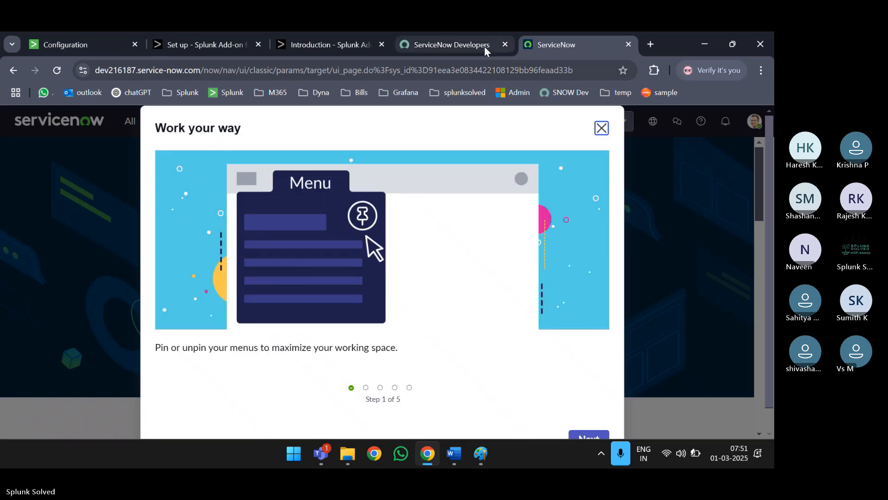
left_click(484, 46)
left_click_drag(388, 243, 291, 243)
key("ctrl+c")
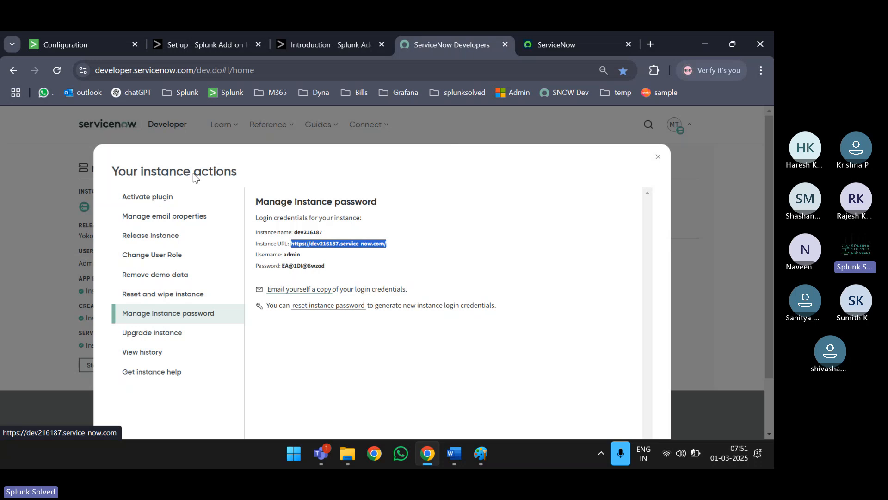
left_click(53, 39)
left_click(404, 208)
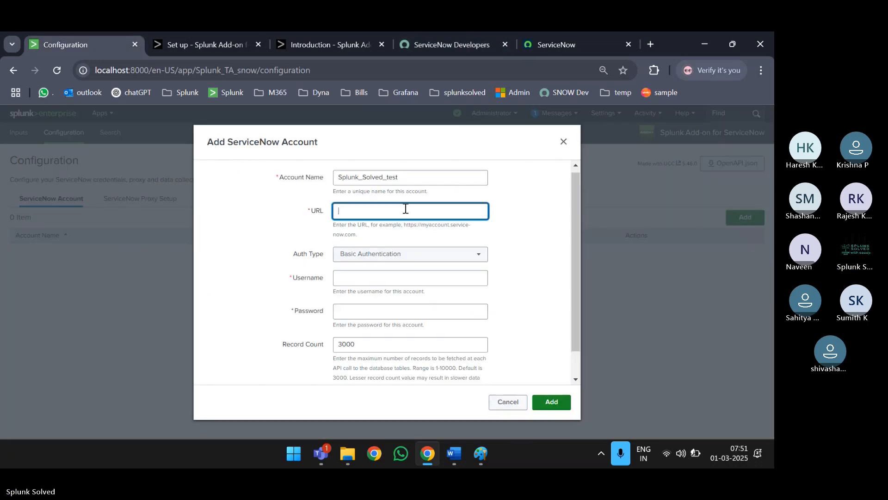
key("ctrl+v")
left_click_drag(452, 208, 321, 198)
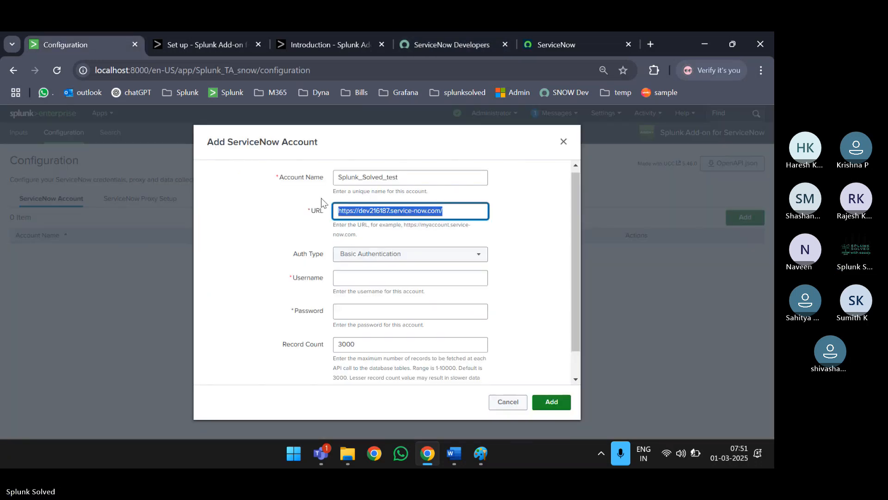
left_click(380, 255)
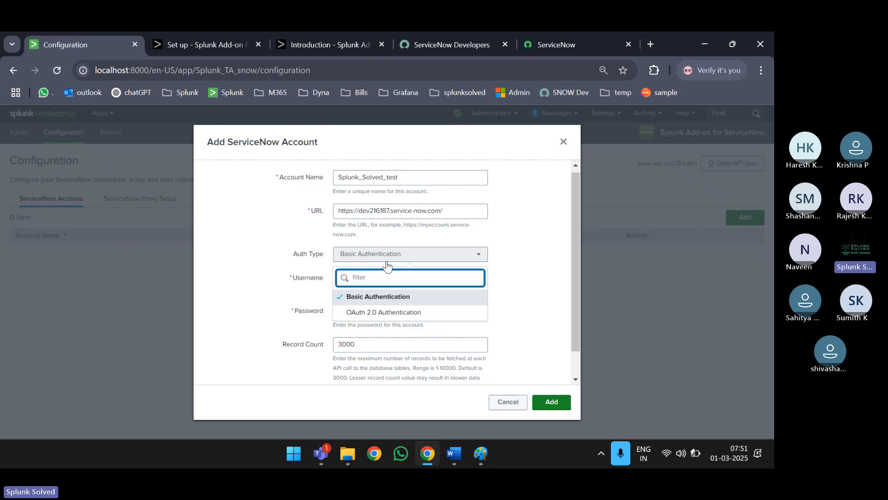
left_click(387, 312)
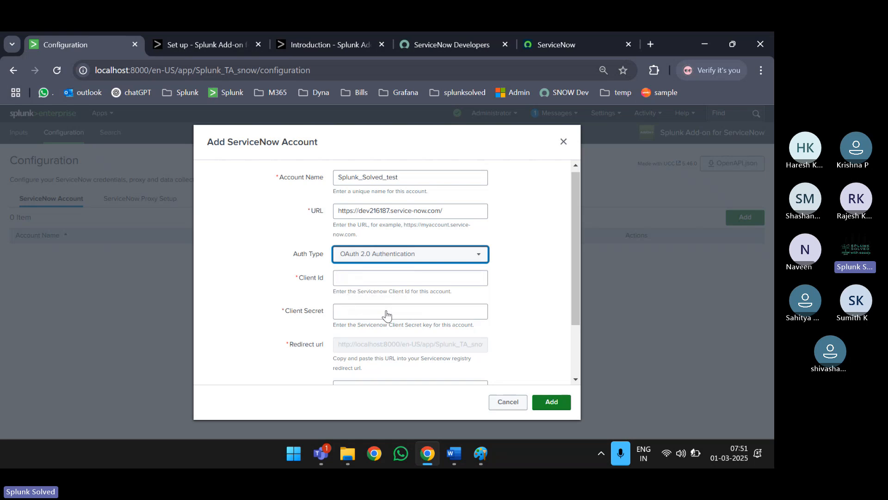
scroll(386, 267, "down", 2)
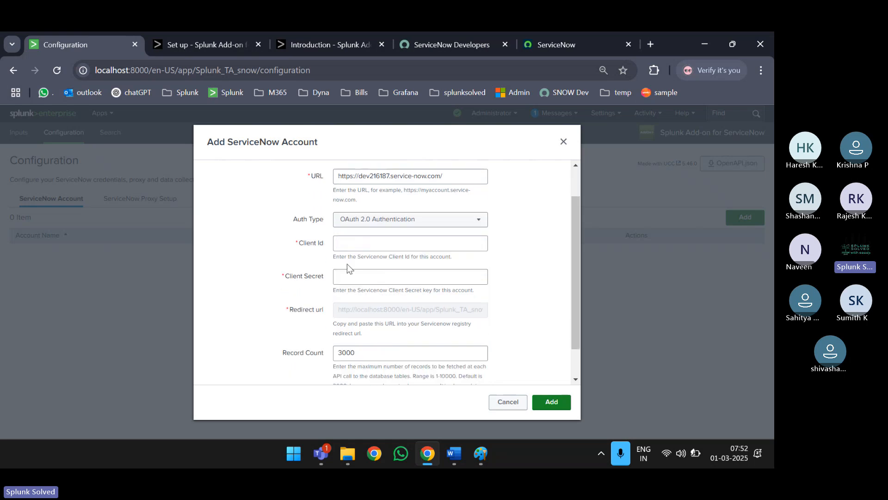
scroll(347, 270, "down", 2)
scroll(372, 247, "up", 2)
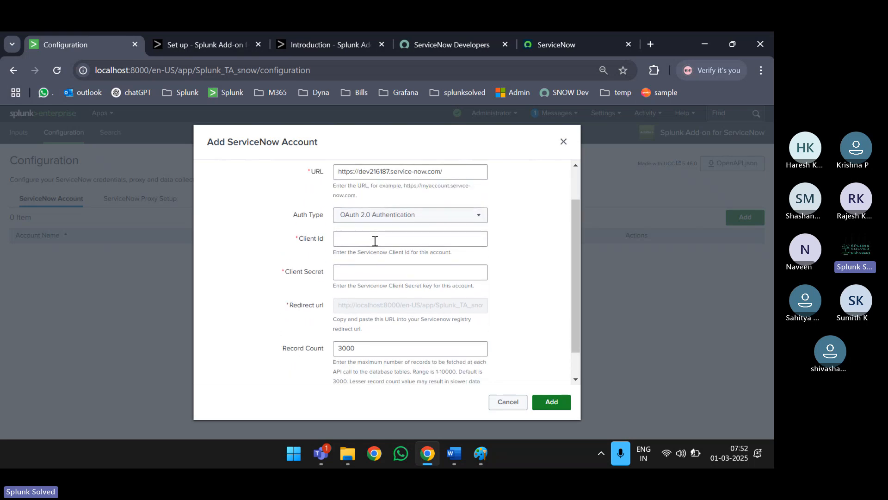
left_click(404, 215)
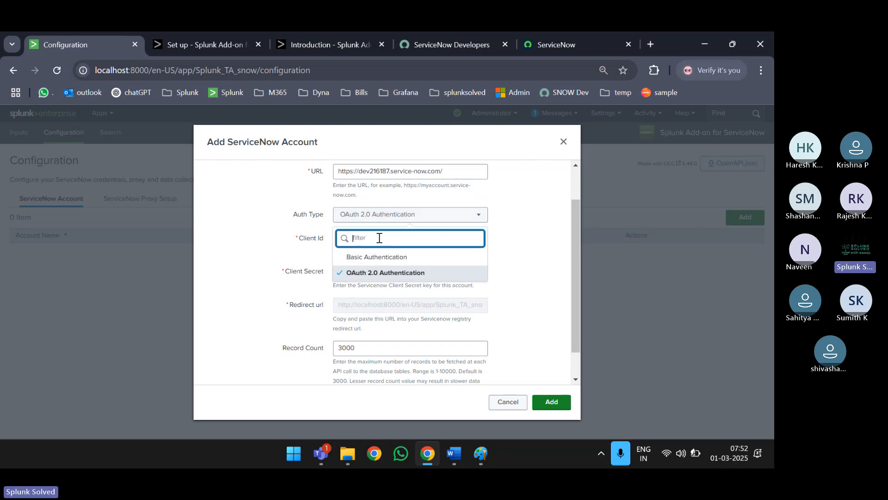
left_click(375, 257)
- Enter username admin and the instance password copied from the portal, then submit the account
left_click(386, 247)
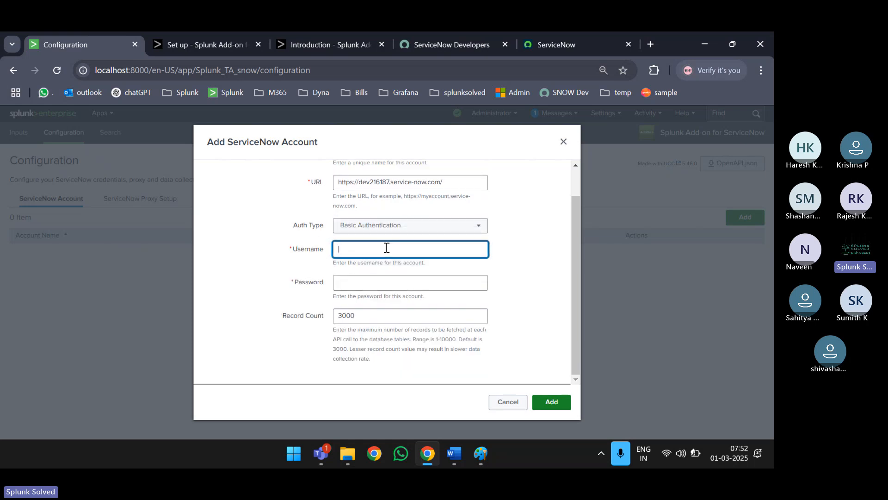
type("admin")
left_click(563, 48)
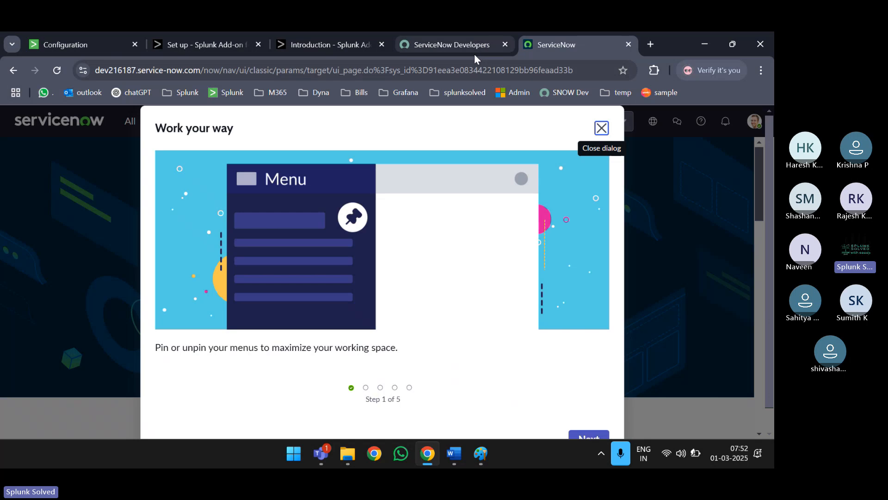
left_click(473, 54)
left_click_drag(328, 265, 284, 269)
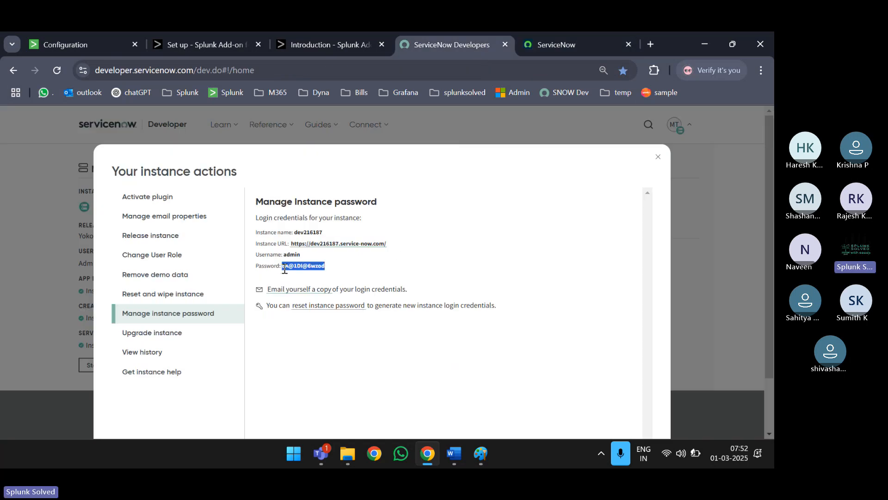
left_click(82, 42)
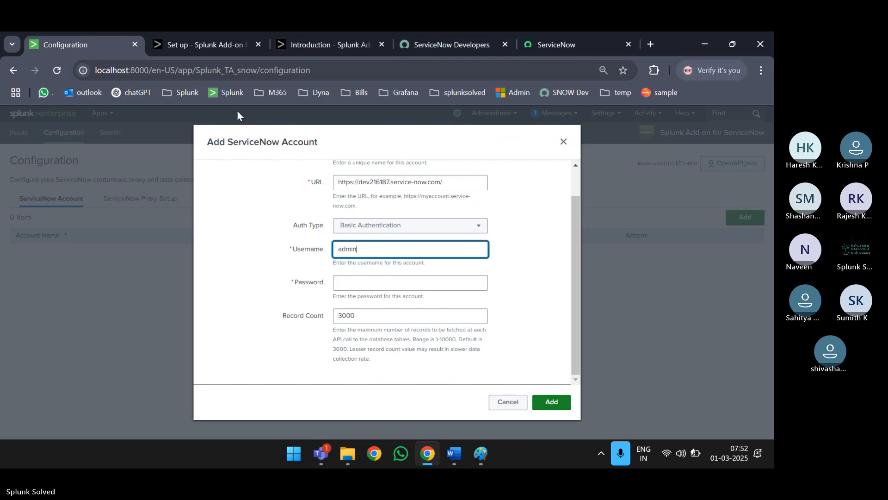
left_click(371, 281)
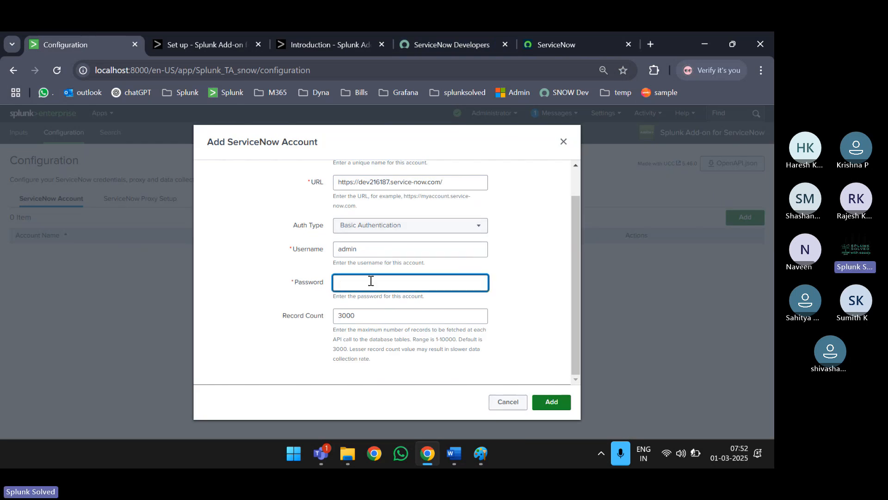
type("•••••")
left_click(551, 401)
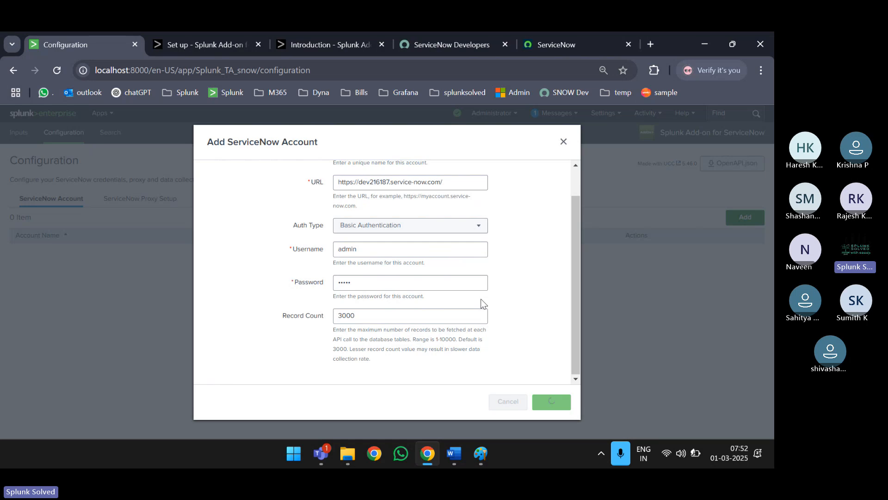
- Check the Unauthorized login error shown on the account form
scroll(482, 304, "up", 1)
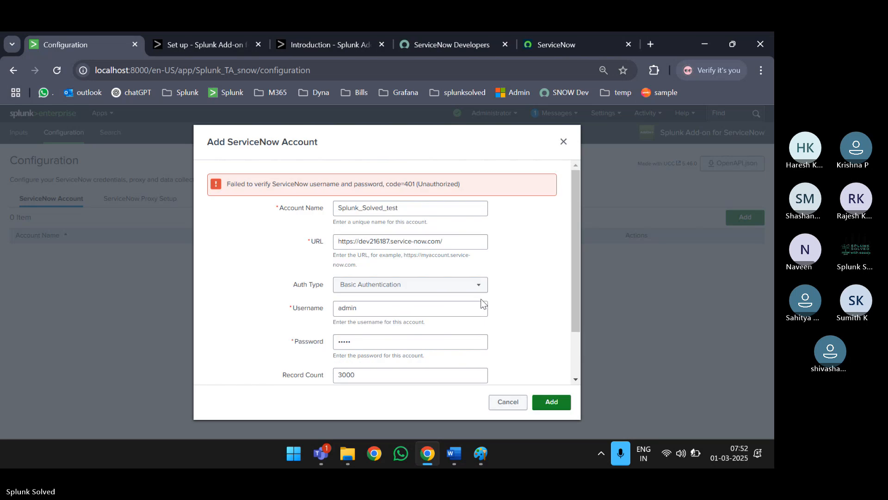
double_click(435, 185)
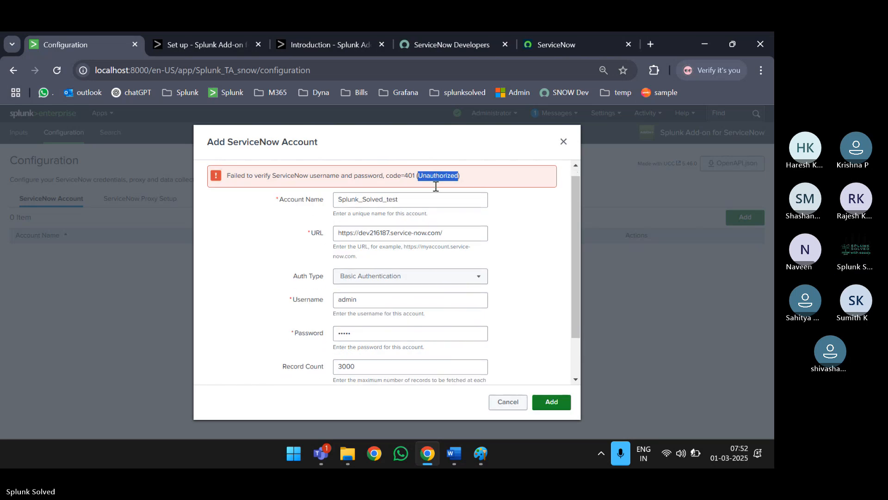
scroll(435, 187, "down", 2)
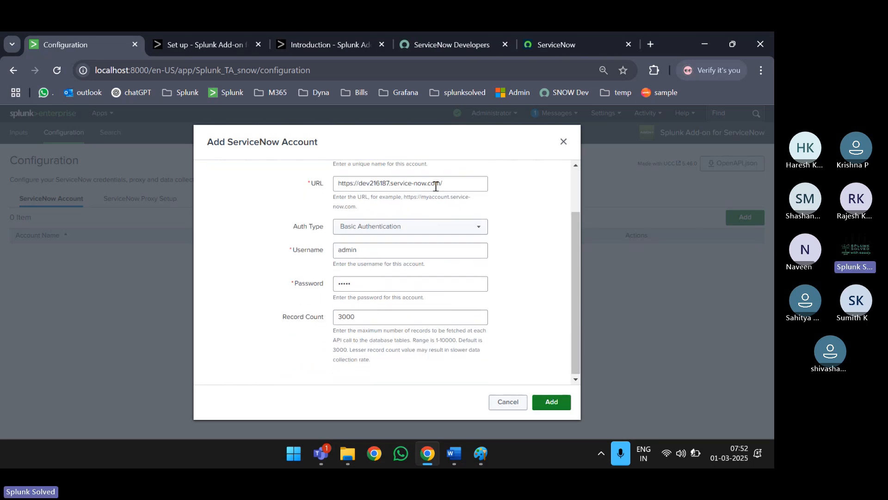
- Re-paste the instance password, verify the URL, and add the Splunk_Solved_test account
left_click(398, 287)
key("ctrl+a")
key("ctrl+v")
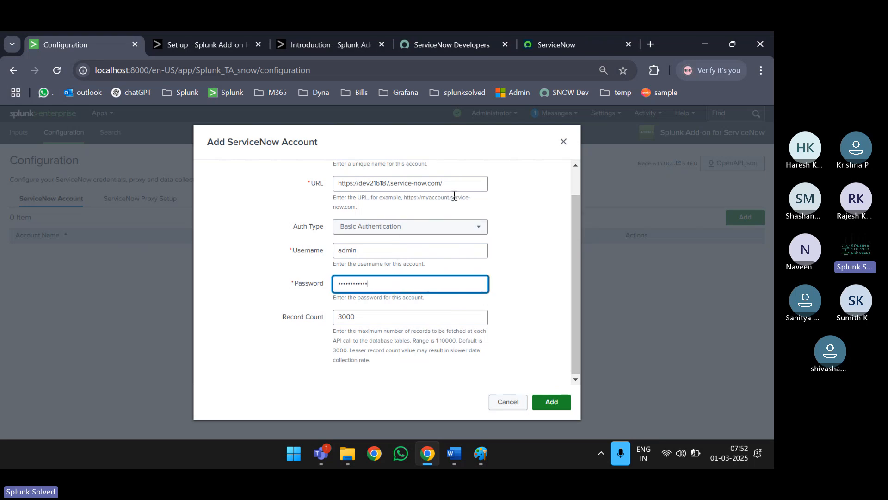
left_click_drag(458, 185, 344, 186)
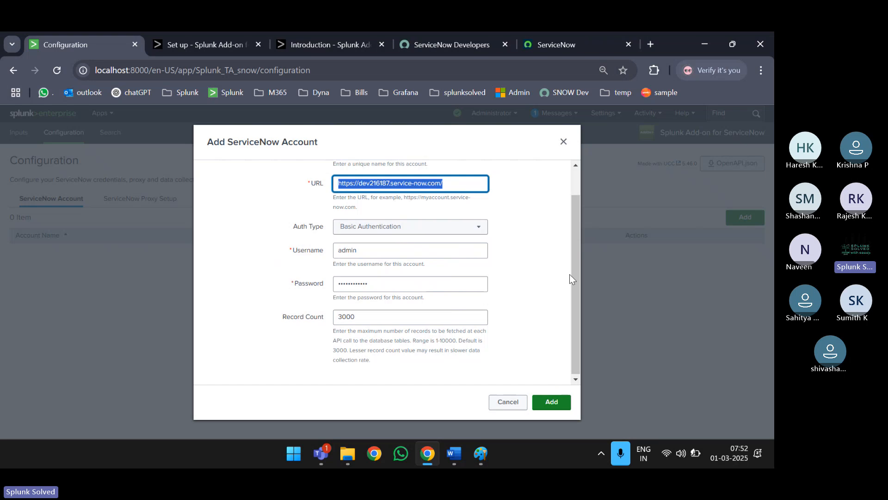
key("ctrl+a")
left_click(562, 400)
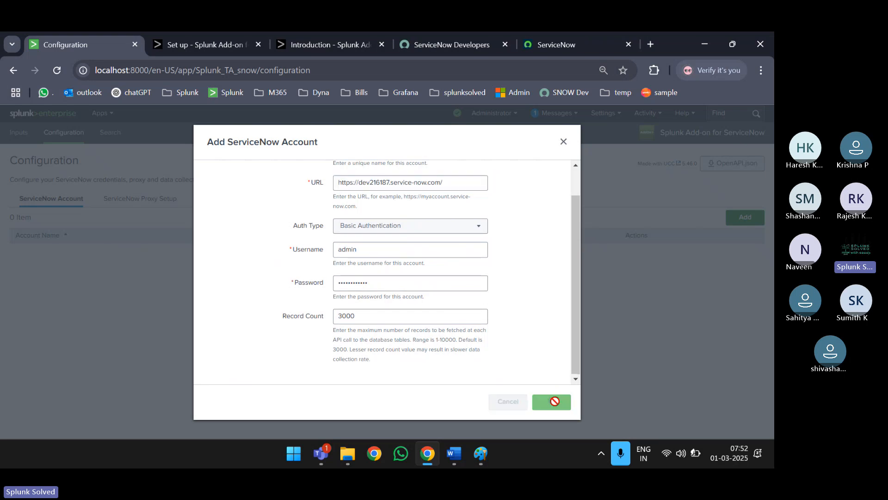
scroll(545, 286, "up", 1)
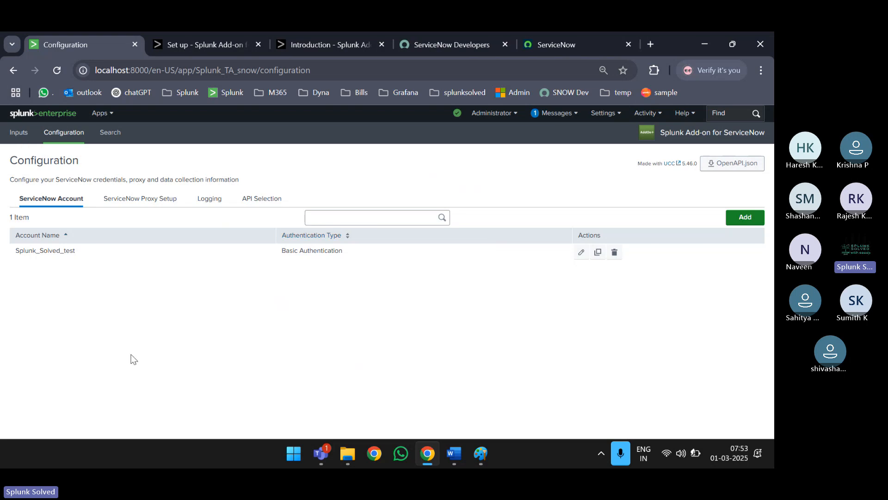
- Switch to the ServiceNow instance and select its full https base URL
left_click(578, 46)
left_click(205, 71)
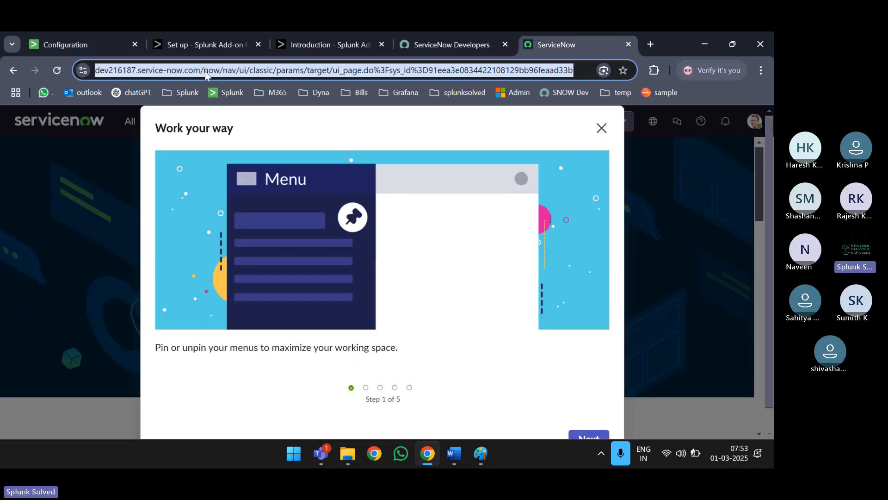
left_click(205, 72)
left_click_drag(229, 68, 95, 70)
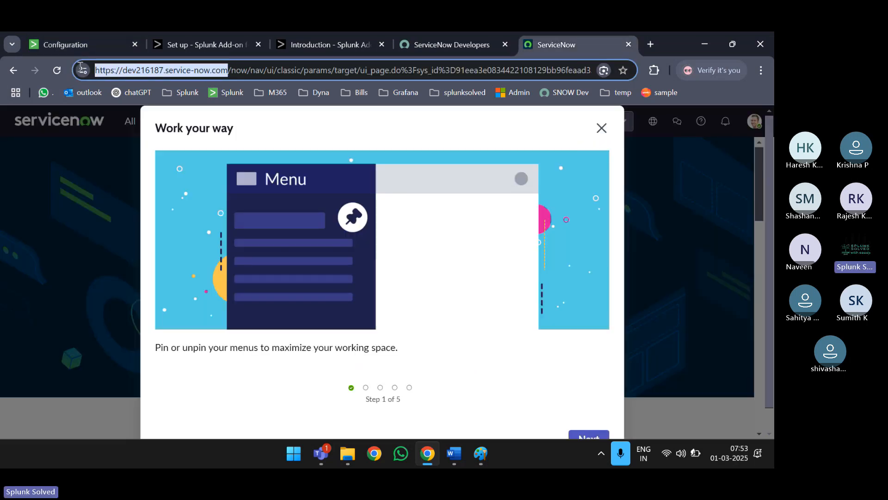
- Dismiss the welcome dialog, list all 67 incidents with filters cleared, then return to Splunk
left_click(602, 128)
scroll(527, 247, "down", 4)
scroll(528, 249, "down", 5)
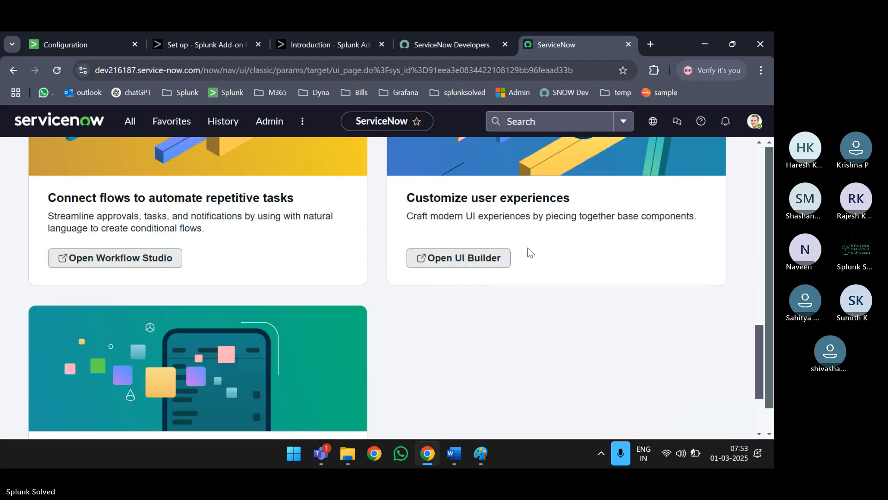
scroll(527, 250, "up", 10)
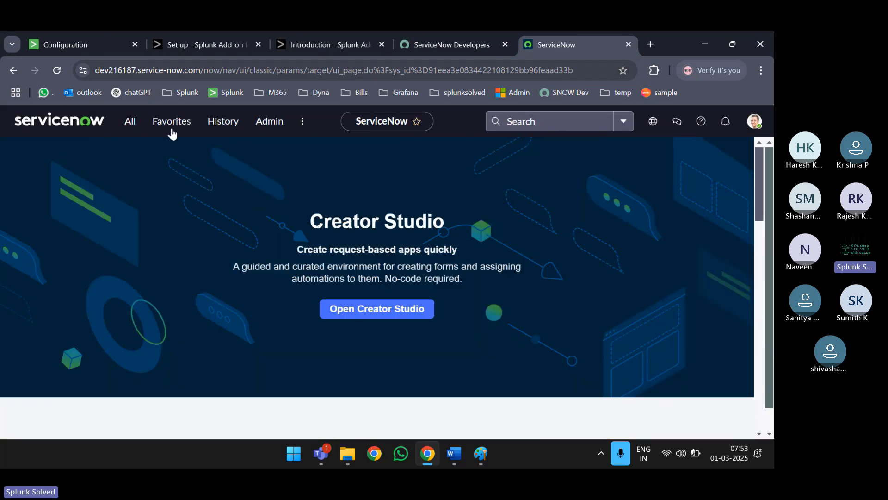
left_click(140, 130)
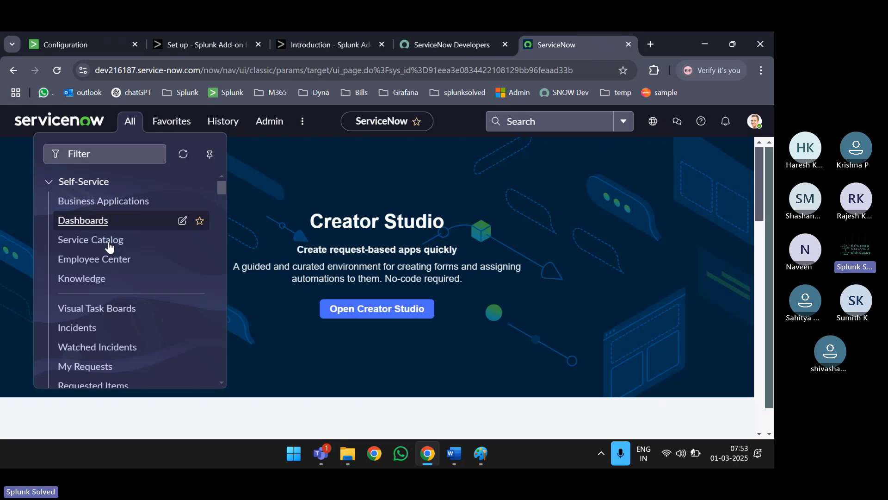
scroll(95, 278, "down", 2)
left_click(88, 283)
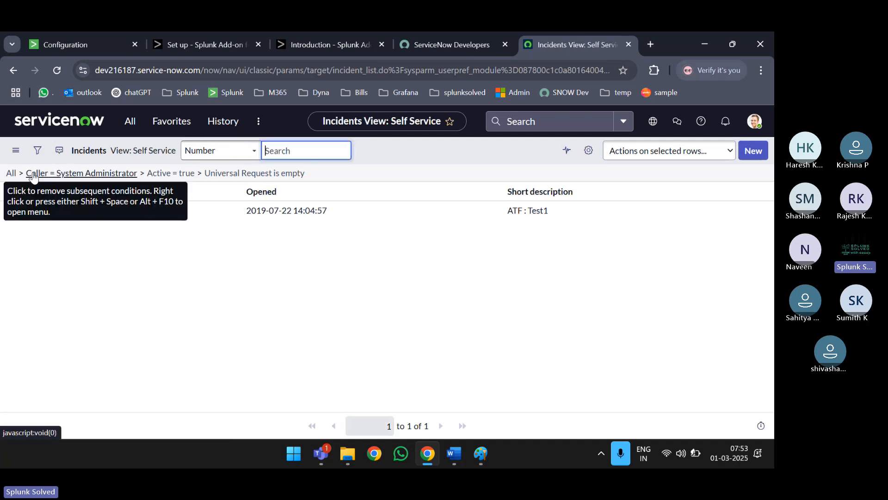
left_click(13, 173)
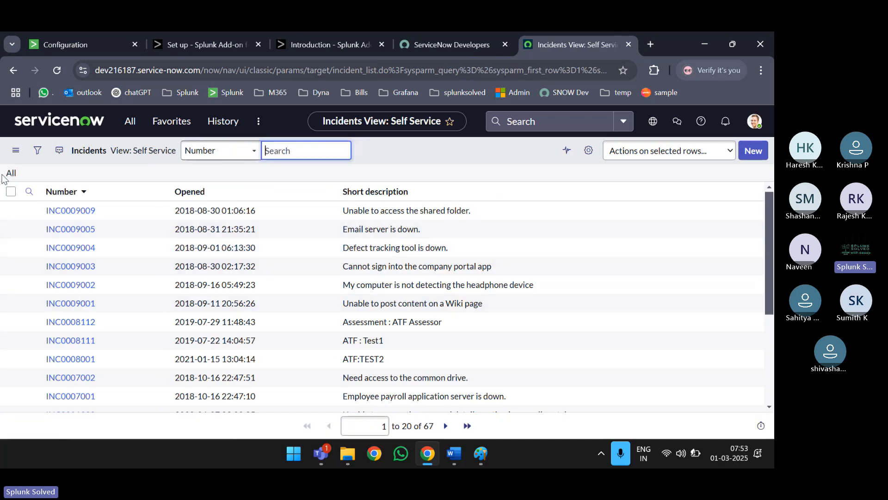
scroll(232, 284, "down", 3)
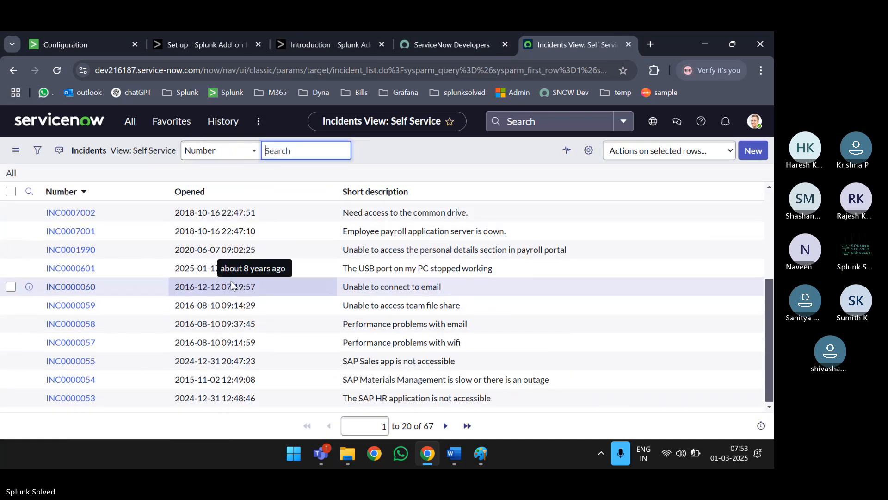
scroll(232, 284, "up", 3)
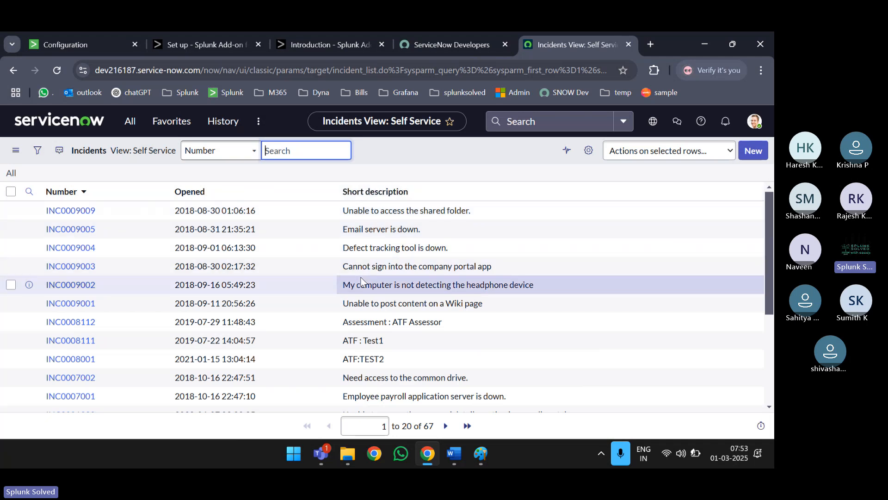
left_click(78, 43)
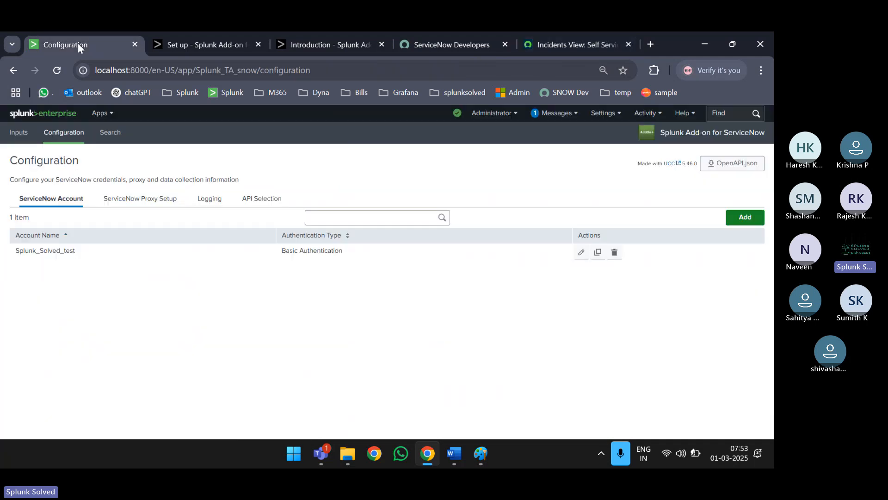
- Show all 23 add-on inputs at 50 per page and expand the change_request row
left_click(20, 133)
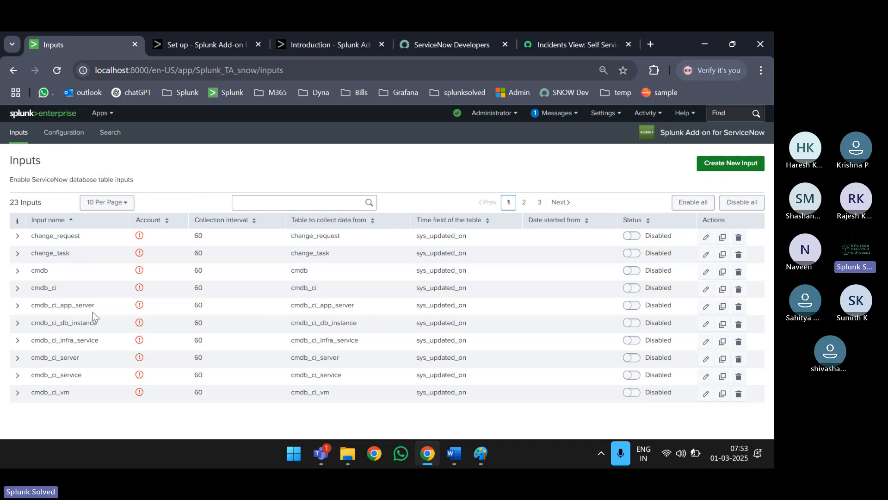
left_click(109, 202)
left_click(106, 254)
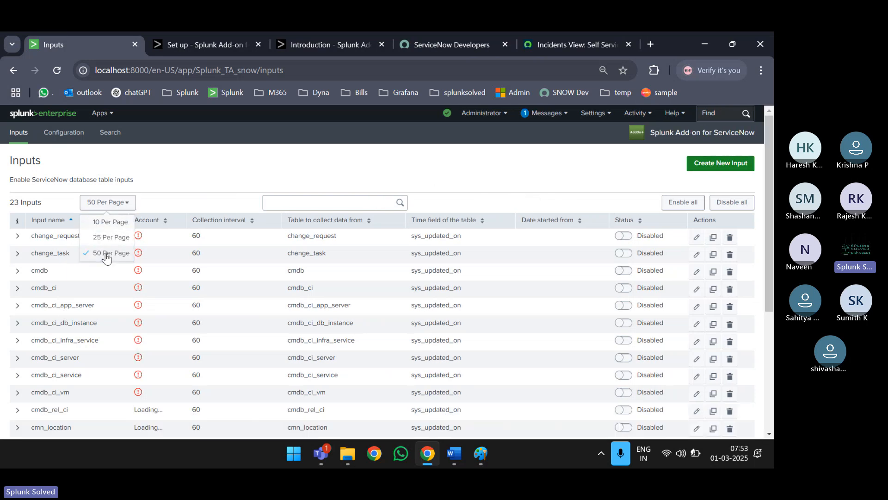
triple_click(16, 202)
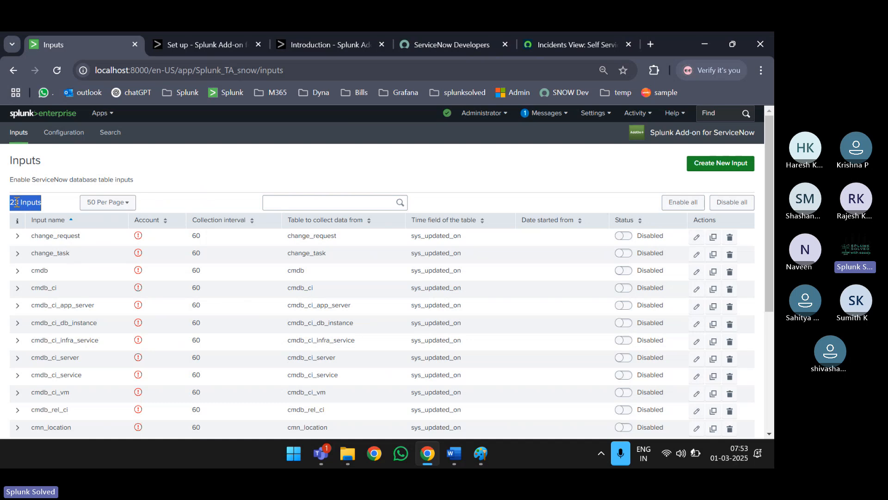
scroll(15, 206, "down", 5)
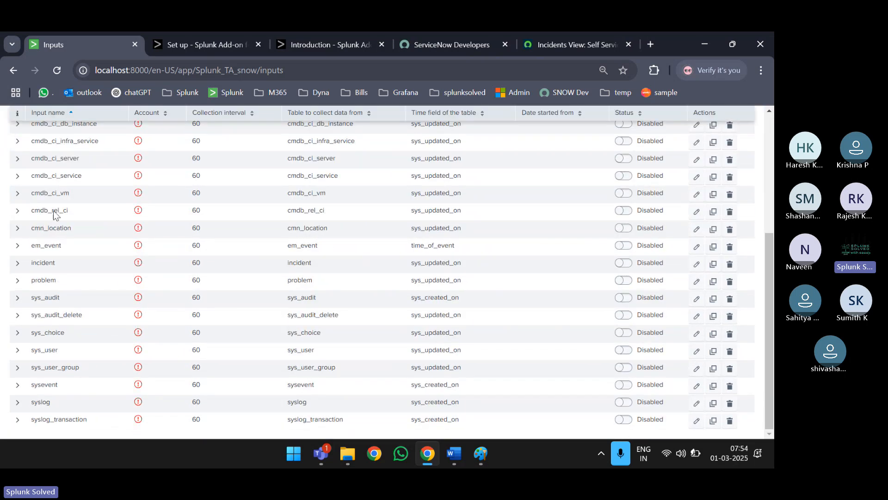
scroll(141, 244, "up", 4)
scroll(140, 244, "down", 4)
scroll(102, 278, "up", 5)
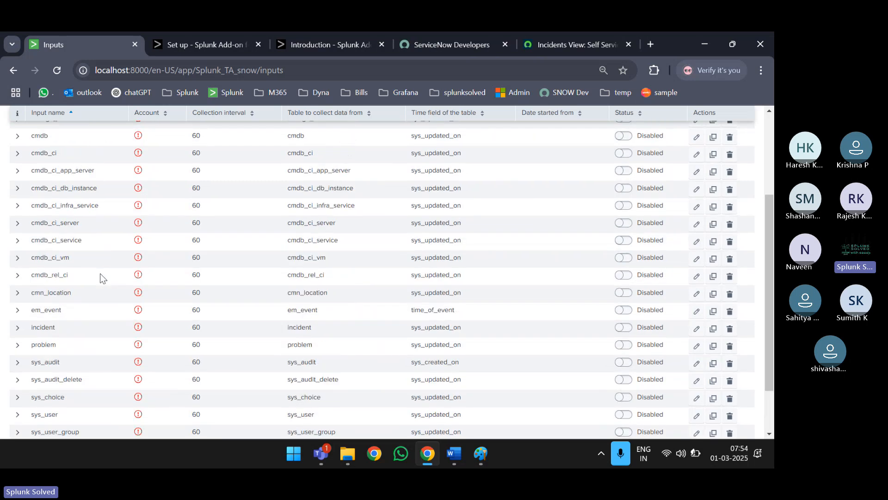
left_click(17, 237)
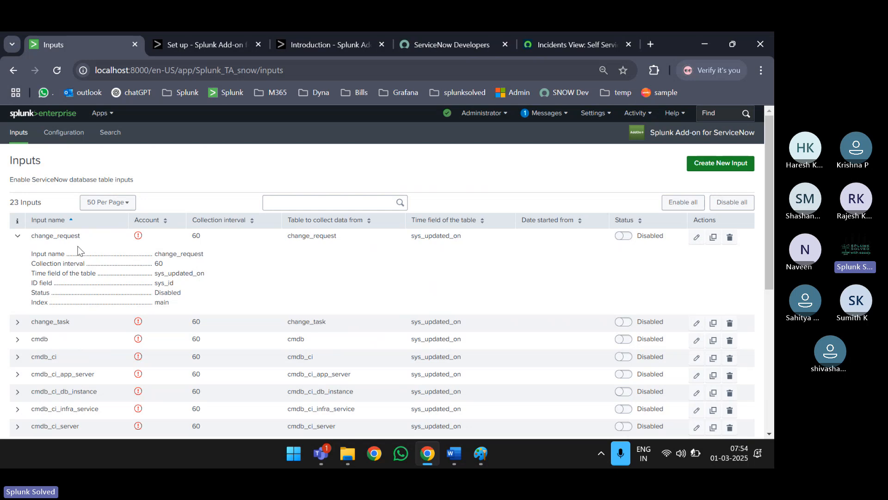
- Review change_request's interval 60, sys_updated_on, sys_id, Disabled status and index main, then collapse it
double_click(179, 254)
double_click(159, 264)
double_click(182, 275)
double_click(170, 283)
double_click(168, 292)
double_click(162, 302)
left_click(18, 237)
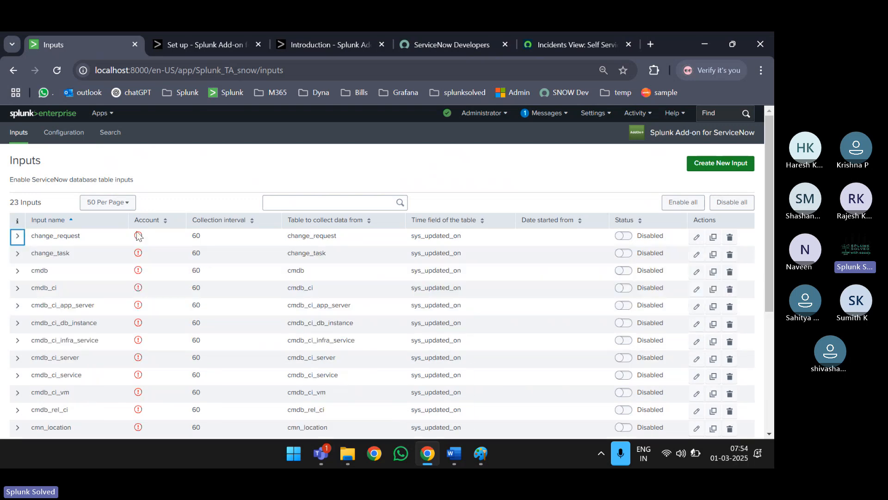
scroll(138, 235, "down", 4)
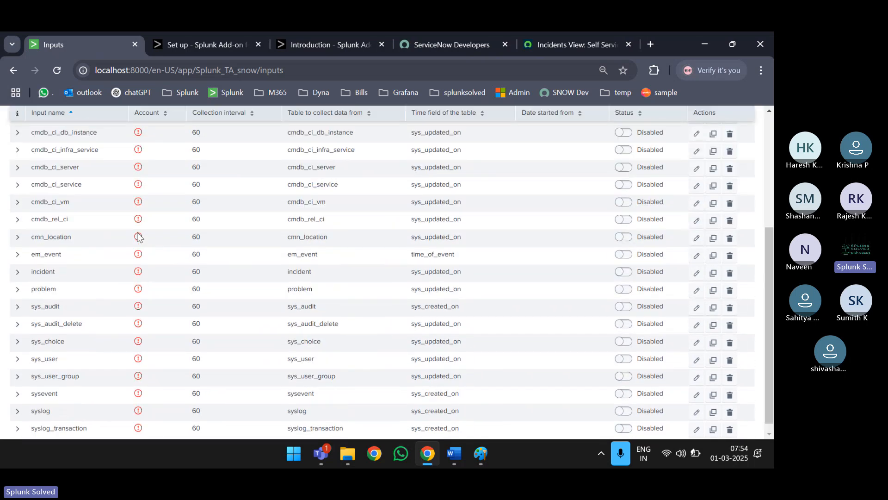
scroll(138, 235, "up", 4)
scroll(397, 236, "down", 1)
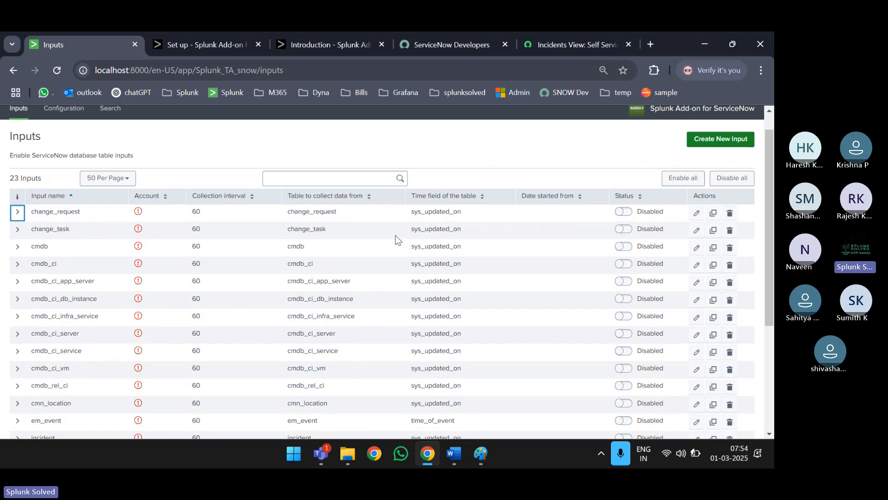
scroll(395, 239, "up", 1)
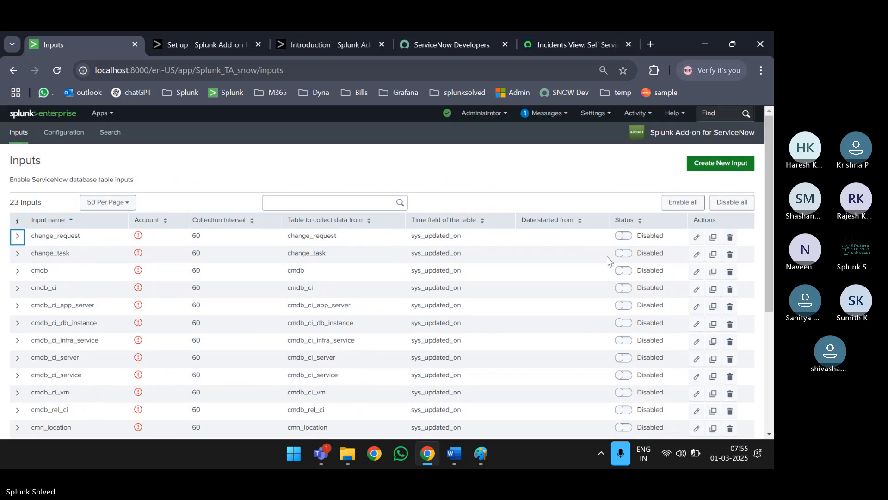
- Clear the Paint canvas and draw a green freehand box in the centre
key("super+e")
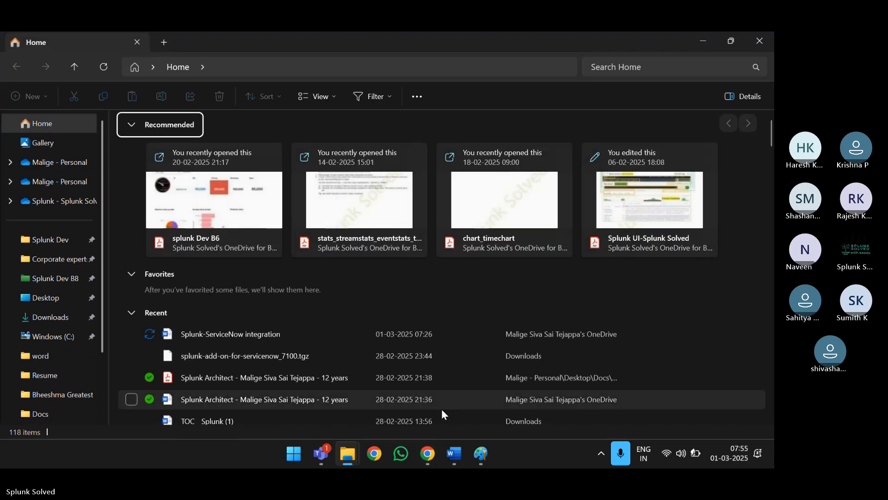
left_click(481, 454)
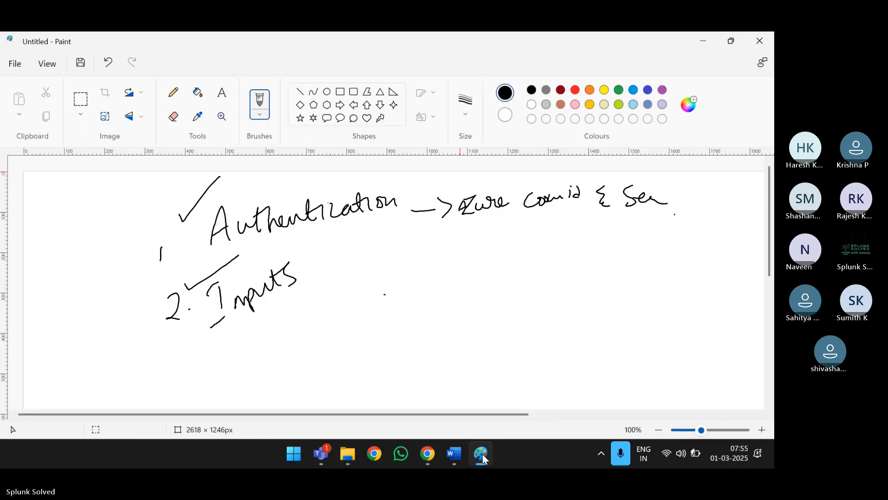
key("ctrl+a")
key("Delete")
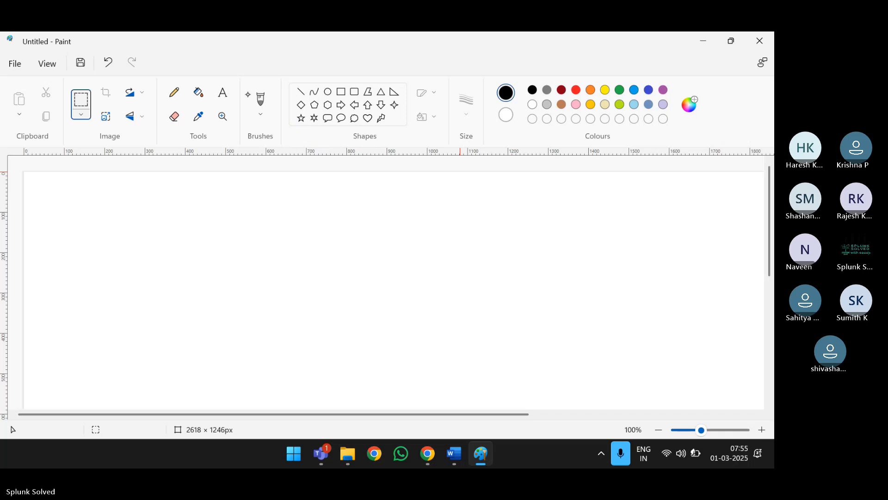
left_click(260, 98)
left_click(619, 89)
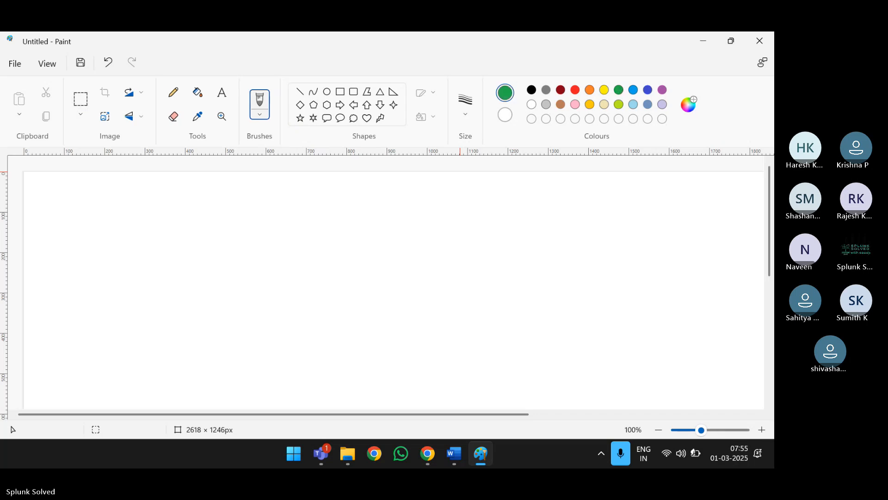
mouse_move(254, 206)
left_mouse_down()
mouse_move(262, 368)
mouse_move(325, 193)
mouse_move(486, 289)
mouse_move(284, 372)
mouse_move(259, 361)
left_mouse_up()
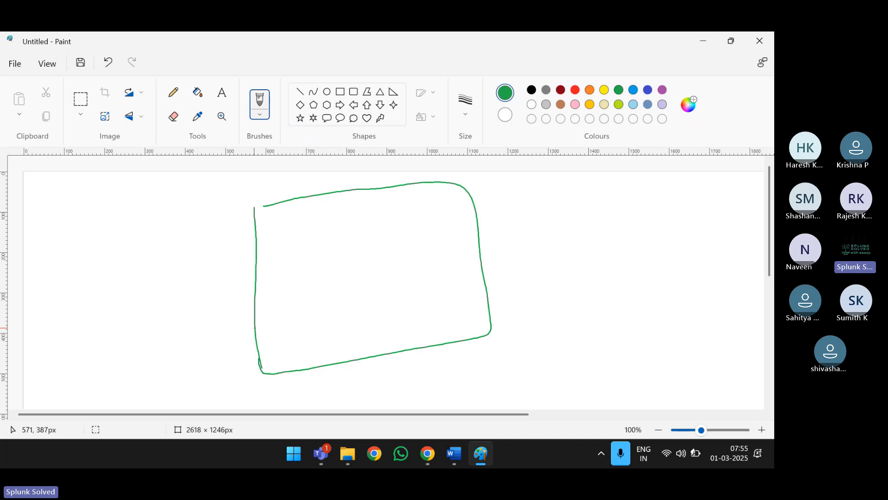
- Label the box 'SNOW Db table' and draw an incident tab off its upper-right corner
left_click_drag(291, 241, 273, 280)
mouse_move(302, 262)
left_mouse_down()
mouse_move(301, 238)
mouse_move(323, 226)
mouse_move(364, 236)
mouse_move(371, 213)
left_mouse_up()
left_click_drag(289, 299, 292, 328)
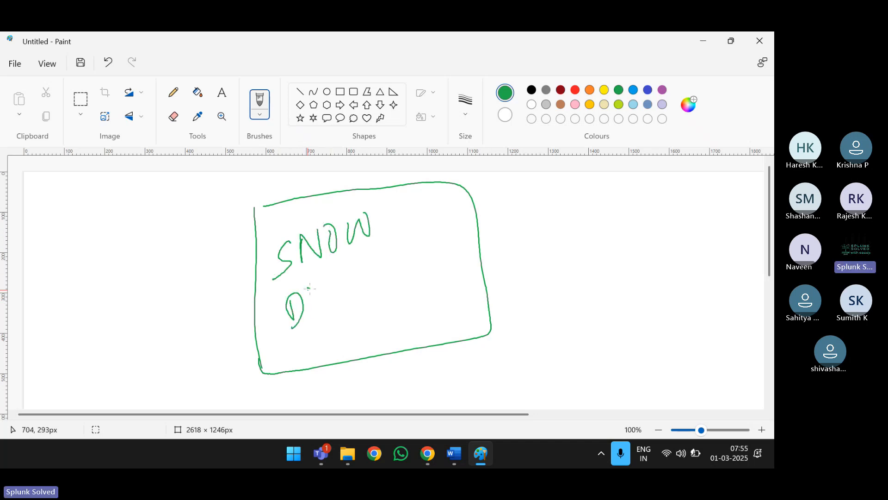
left_click_drag(308, 288, 313, 314)
mouse_move(361, 271)
left_mouse_down()
mouse_move(357, 300)
mouse_move(374, 276)
mouse_move(391, 284)
mouse_move(397, 249)
mouse_move(425, 268)
left_mouse_up()
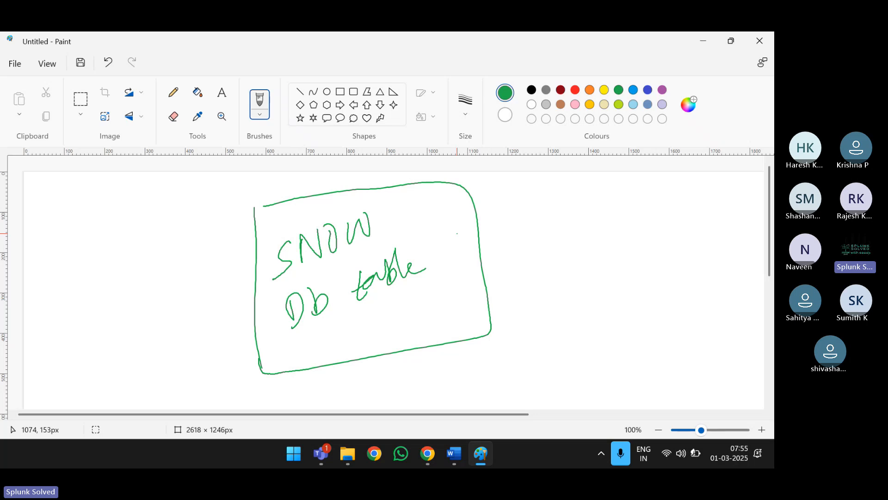
mouse_move(473, 193)
left_mouse_down()
mouse_move(544, 177)
mouse_move(477, 220)
mouse_move(511, 194)
mouse_move(539, 188)
mouse_move(600, 187)
mouse_move(600, 198)
left_mouse_up()
left_click(487, 197)
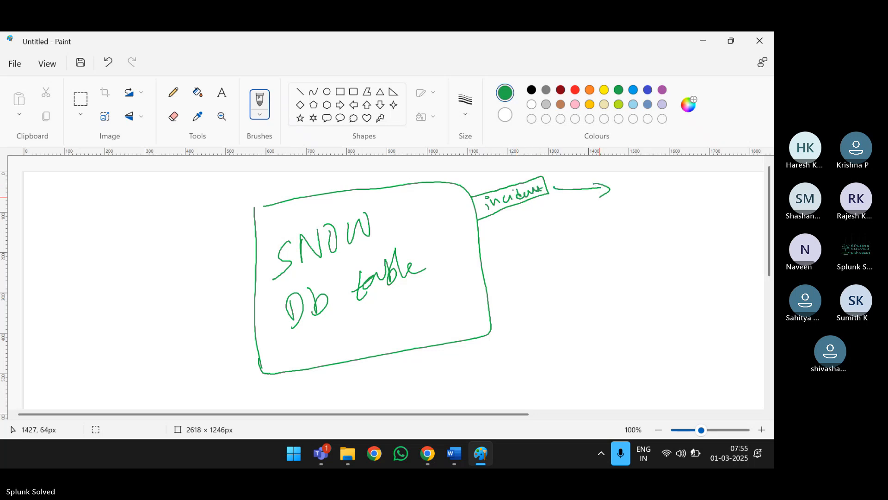
- Add 'change' and 'Table' tabs with outgoing arrows below the incident tab
mouse_move(479, 229)
left_mouse_down()
mouse_move(546, 210)
mouse_move(566, 220)
mouse_move(482, 246)
mouse_move(497, 229)
mouse_move(607, 208)
left_mouse_up()
left_click_drag(600, 202, 596, 219)
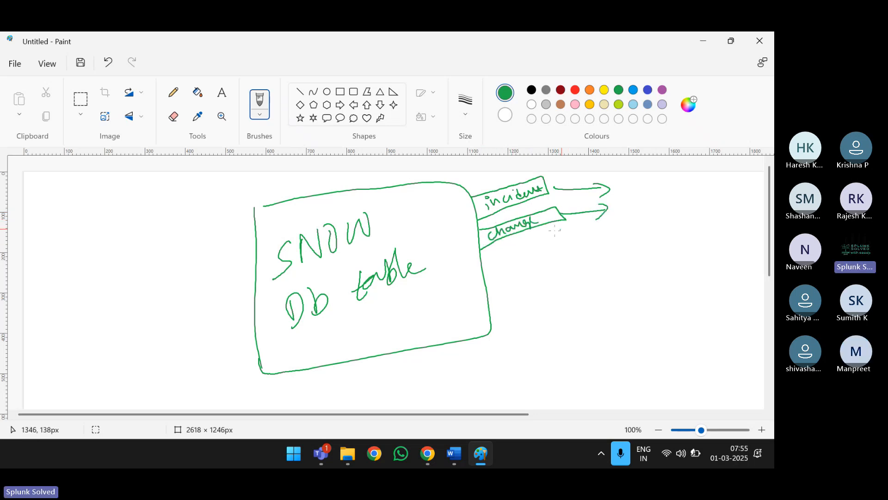
mouse_move(482, 262)
left_mouse_down()
mouse_move(571, 231)
mouse_move(482, 276)
mouse_move(598, 236)
left_mouse_up()
left_click_drag(595, 230, 595, 244)
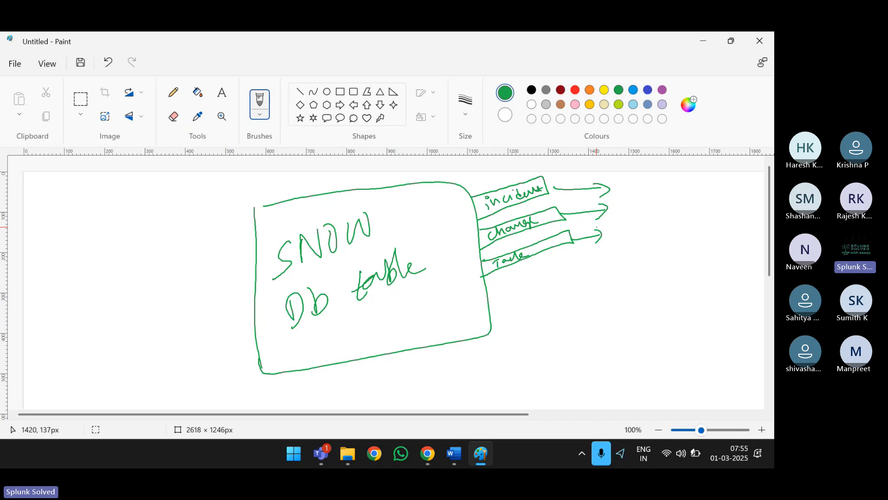
mouse_move(68, 251)
left_mouse_down()
mouse_move(50, 299)
mouse_move(76, 292)
mouse_move(74, 275)
left_mouse_up()
- Write 'Splunk' in a box at the canvas left with 'GET' above it
mouse_move(79, 247)
left_mouse_down()
mouse_move(84, 271)
mouse_move(95, 268)
left_mouse_up()
mouse_move(96, 267)
left_mouse_down()
mouse_move(99, 256)
mouse_move(119, 255)
left_mouse_up()
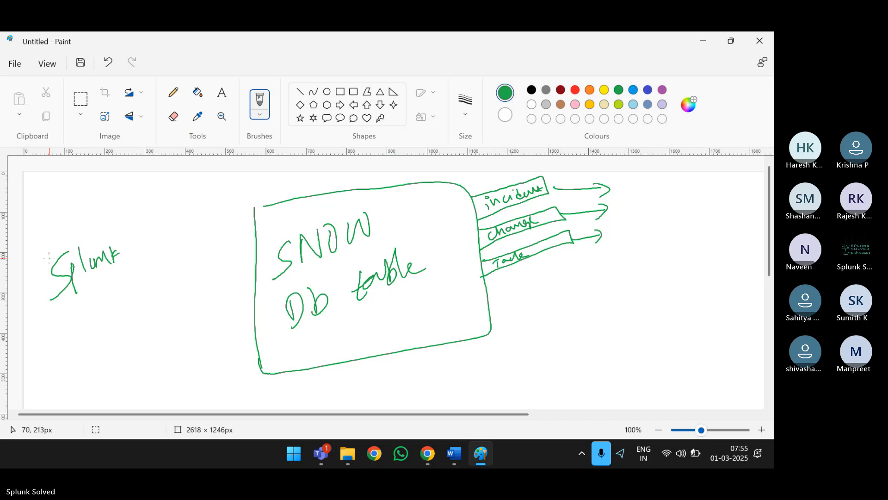
mouse_move(41, 255)
left_mouse_down()
mouse_move(53, 311)
mouse_move(131, 245)
mouse_move(63, 314)
left_mouse_up()
mouse_move(155, 219)
left_mouse_down()
mouse_move(153, 241)
mouse_move(160, 231)
left_mouse_up()
mouse_move(168, 214)
left_mouse_down()
mouse_move(168, 236)
mouse_move(178, 227)
mouse_move(170, 210)
left_mouse_up()
mouse_move(189, 204)
left_mouse_down()
mouse_move(188, 221)
mouse_move(196, 196)
left_mouse_up()
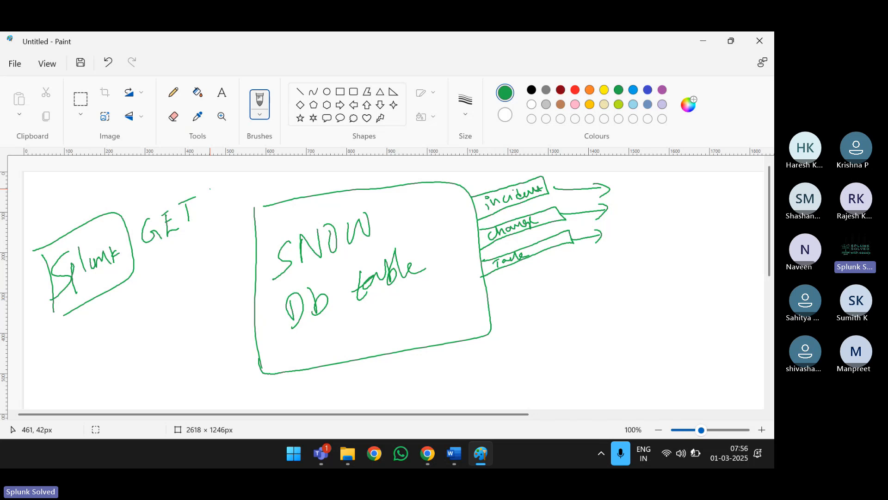
- Draw a 'Collect' arrow from the SNOW box to Splunk with an 'inc' tag, then return to Splunk
mouse_move(252, 240)
left_mouse_down()
mouse_move(135, 267)
mouse_move(178, 282)
mouse_move(194, 276)
left_mouse_up()
mouse_move(207, 252)
left_mouse_down()
mouse_move(202, 275)
mouse_move(223, 258)
mouse_move(226, 266)
left_mouse_up()
mouse_move(238, 249)
left_mouse_down()
mouse_move(234, 266)
mouse_move(242, 253)
left_mouse_up()
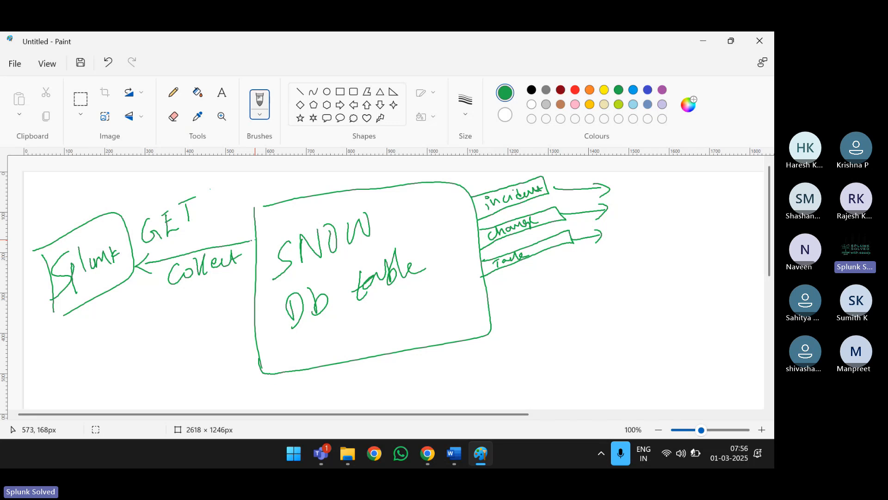
mouse_move(255, 211)
left_mouse_down()
mouse_move(215, 225)
mouse_move(255, 227)
mouse_move(225, 232)
mouse_move(237, 229)
left_mouse_up()
left_click(225, 219)
mouse_move(241, 220)
left_mouse_down()
mouse_move(248, 228)
mouse_move(262, 212)
left_mouse_up()
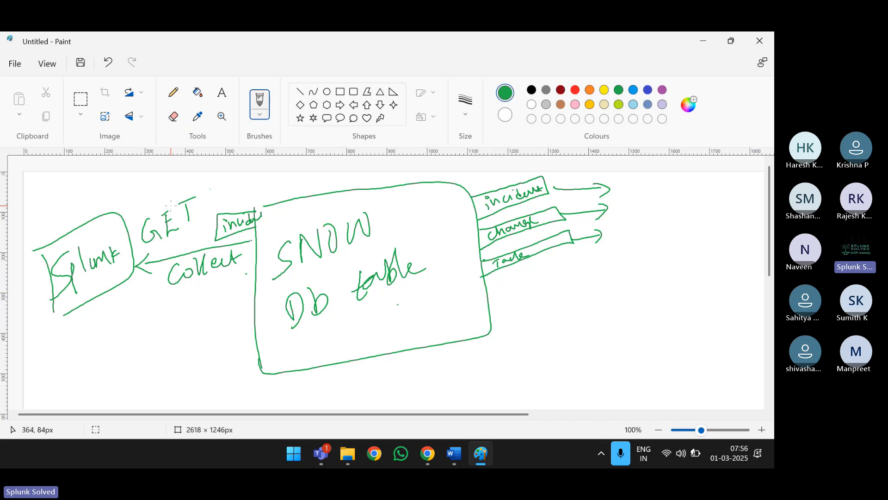
key("alt+Tab")
key("alt+Tab")
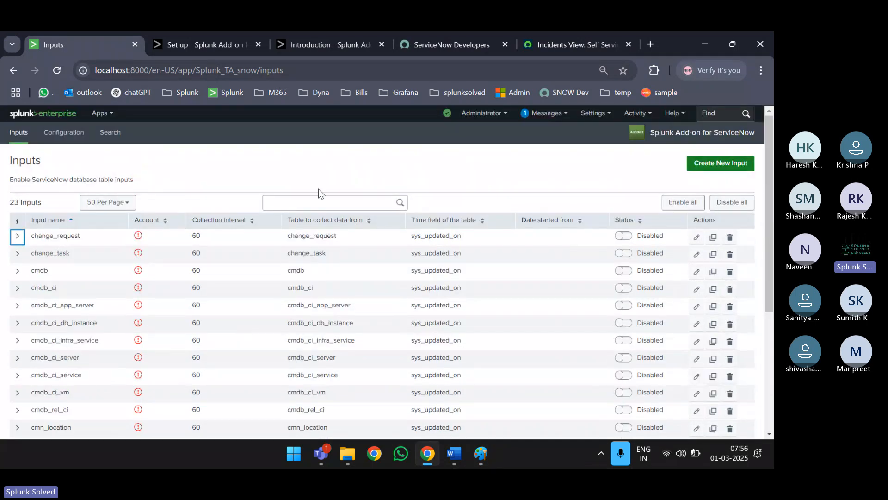
key("alt+Tab")
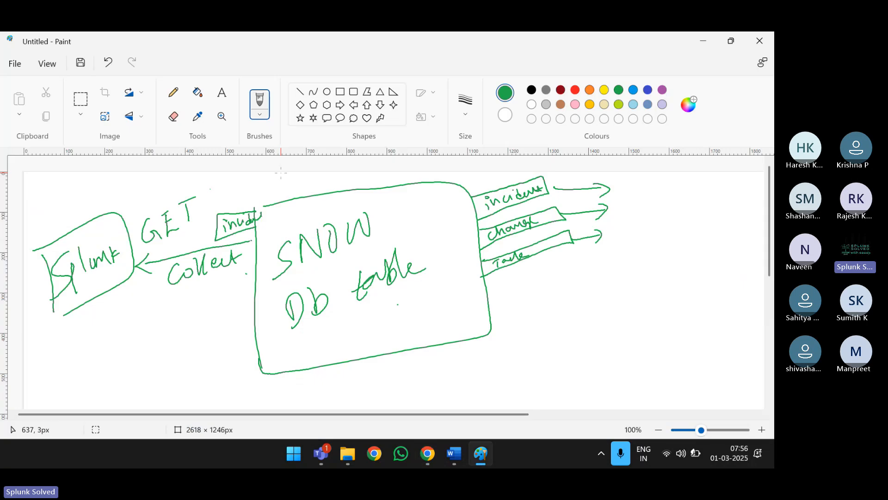
key("alt+Tab")
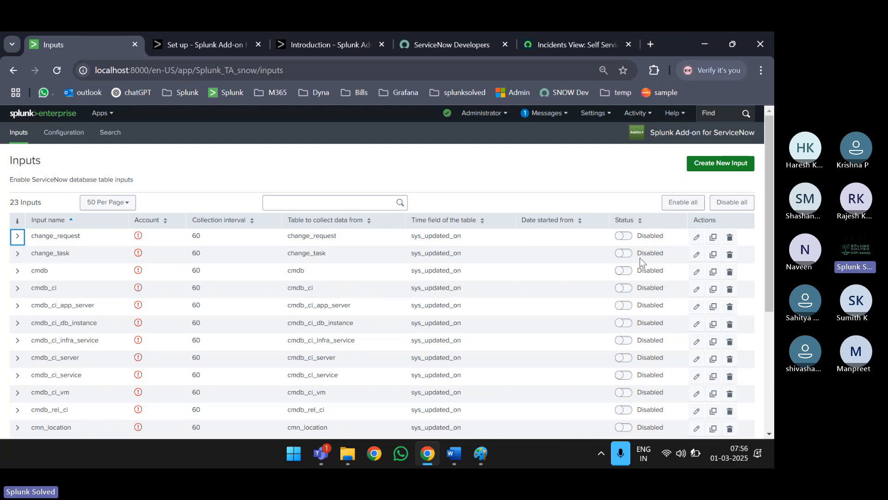
left_click(581, 173)
- Start a new input named incidents_collection with the configured ServiceNow account and 60-second interval
left_click(705, 165)
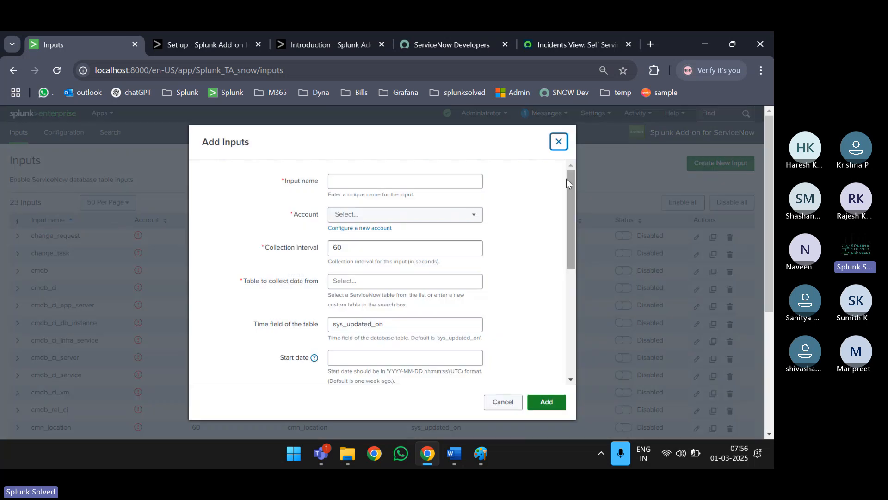
left_click(400, 185)
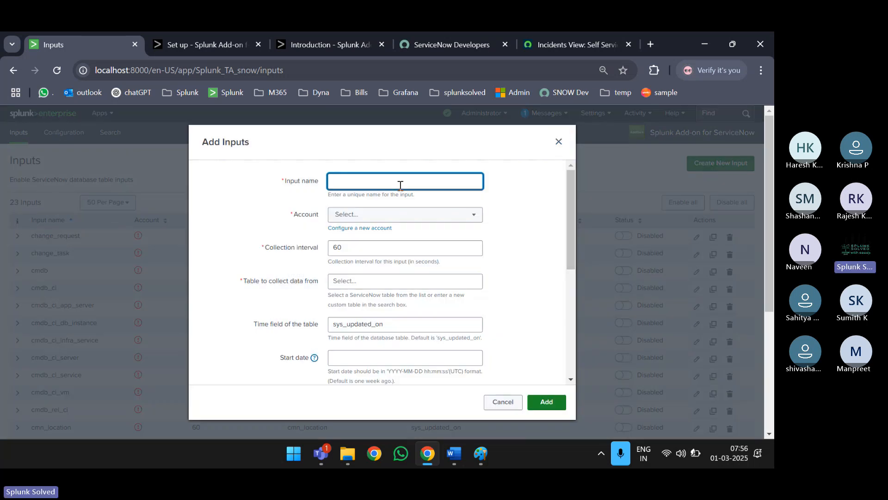
type("incidents_")
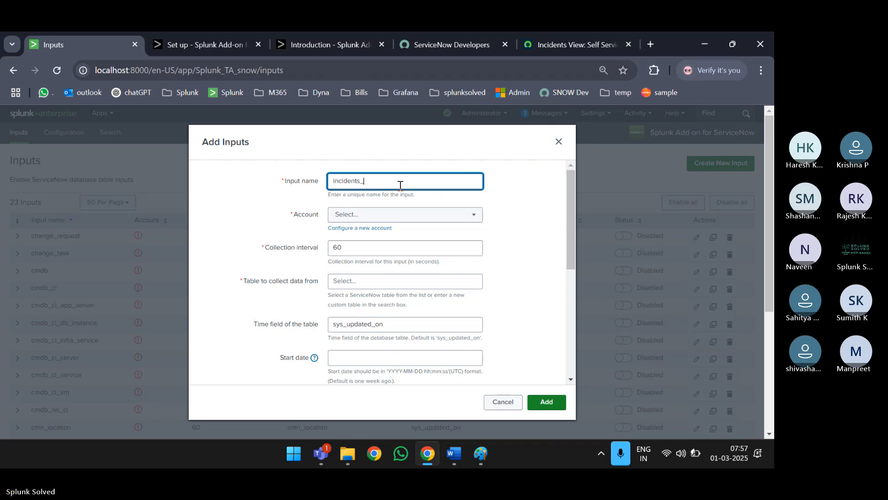
type("collection")
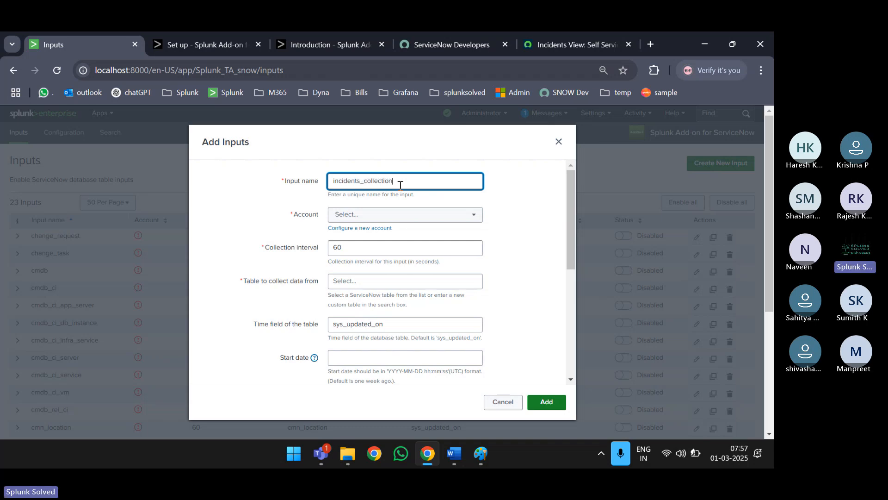
left_click(364, 218)
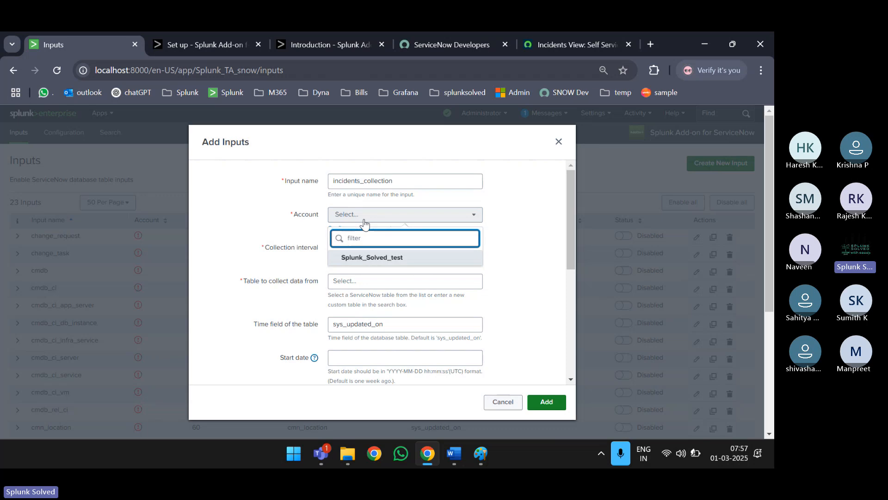
left_click(373, 260)
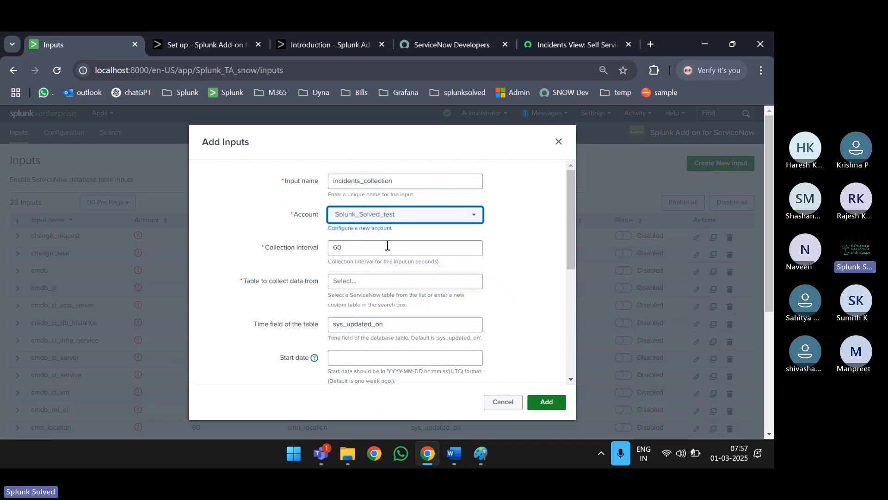
key("Tab")
left_click(367, 248)
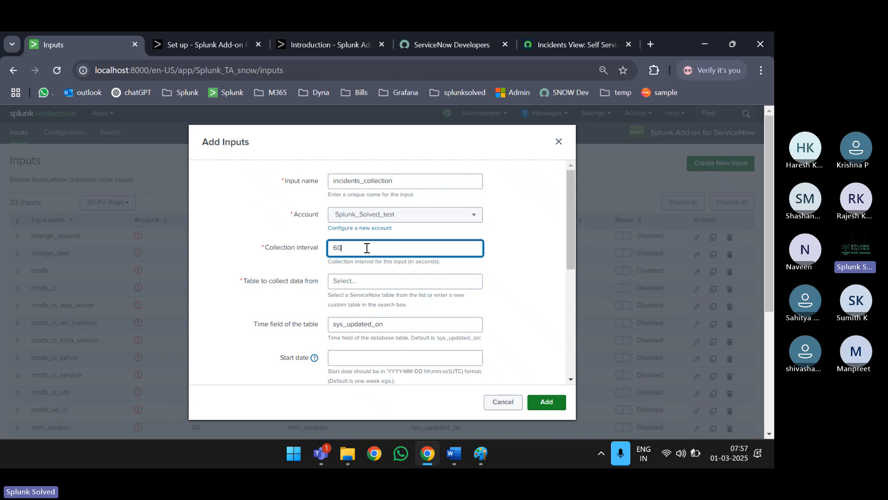
- Choose 'incident' as the table to collect data from, keeping the same account
scroll(367, 249, "down", 1)
left_click(384, 229)
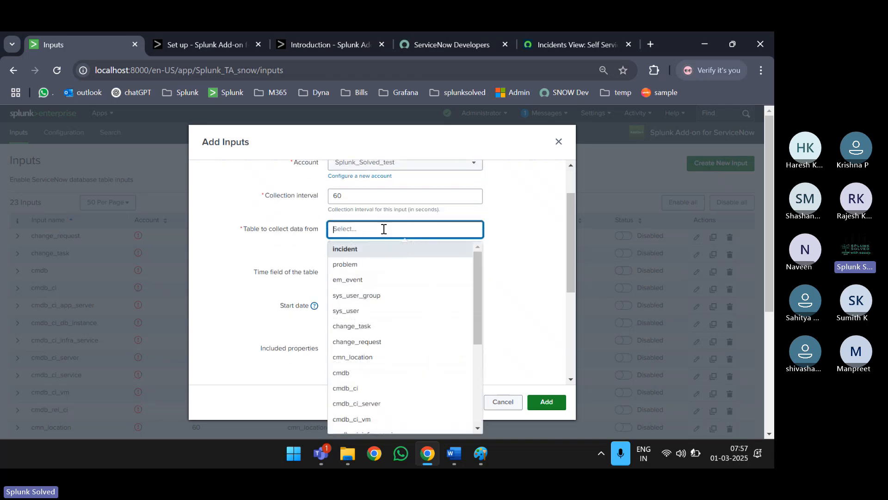
scroll(399, 337, "down", 3)
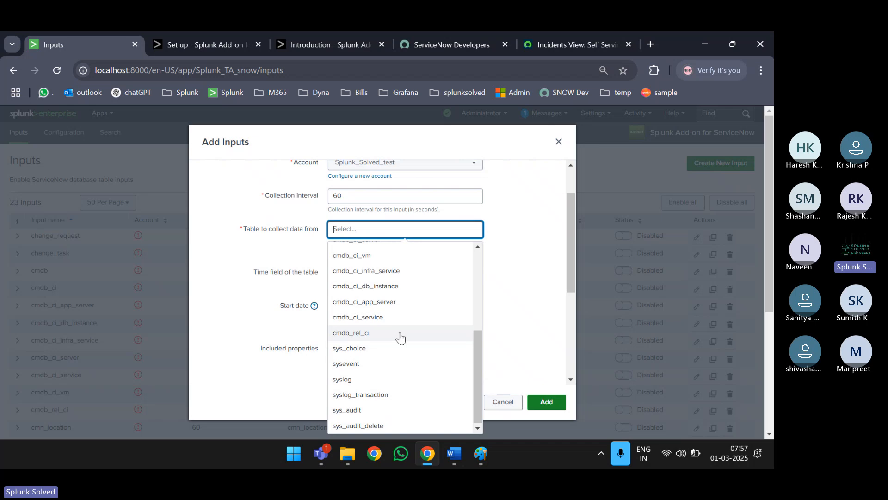
scroll(400, 337, "up", 3)
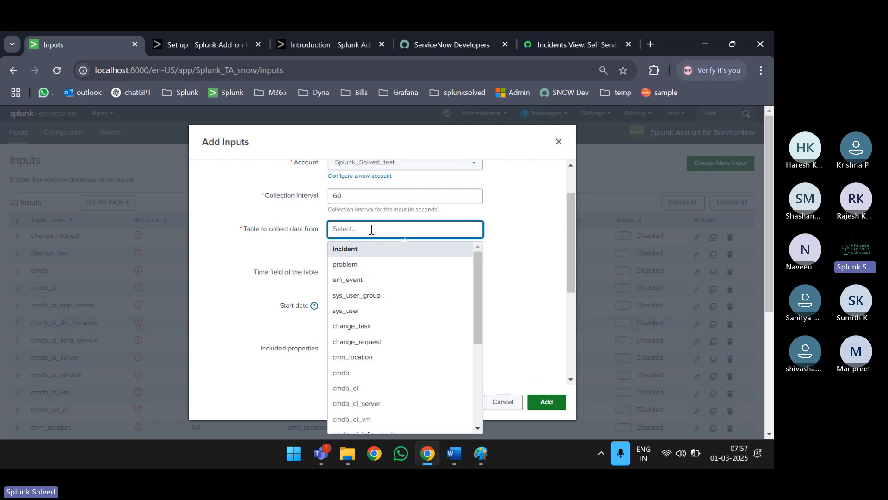
left_click(391, 167)
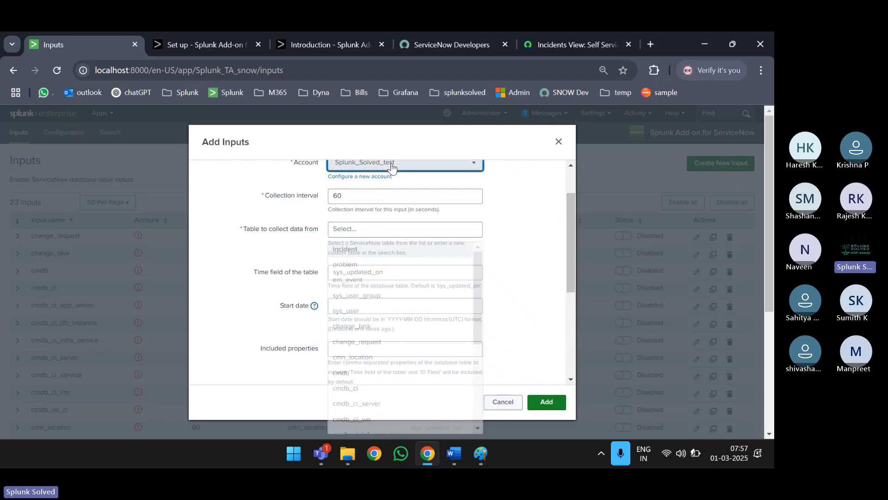
left_click(365, 205)
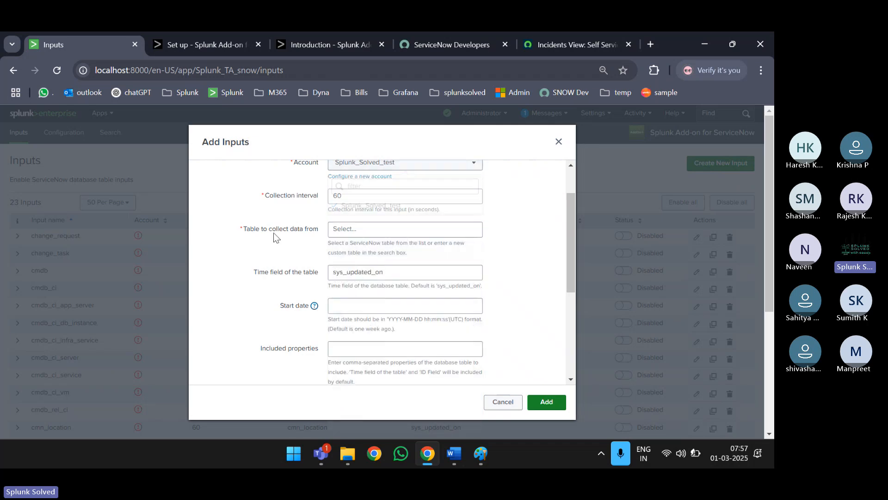
left_click(372, 227)
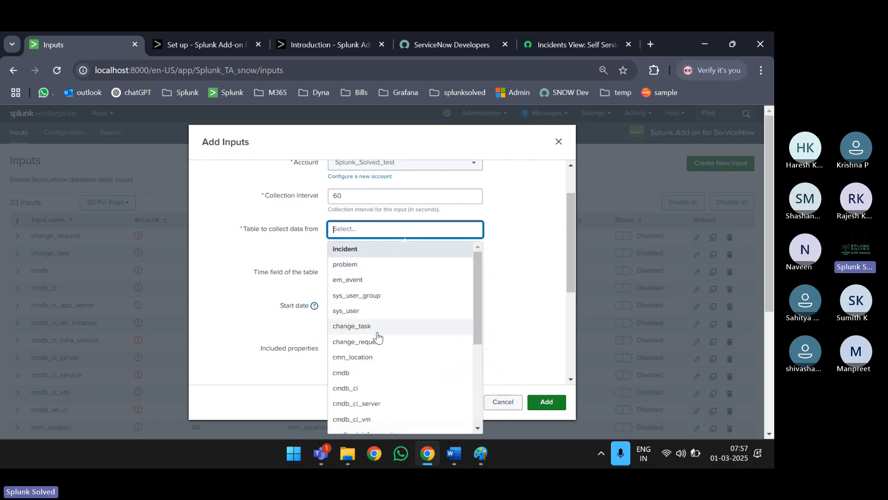
scroll(376, 337, "down", 1)
scroll(376, 337, "up", 1)
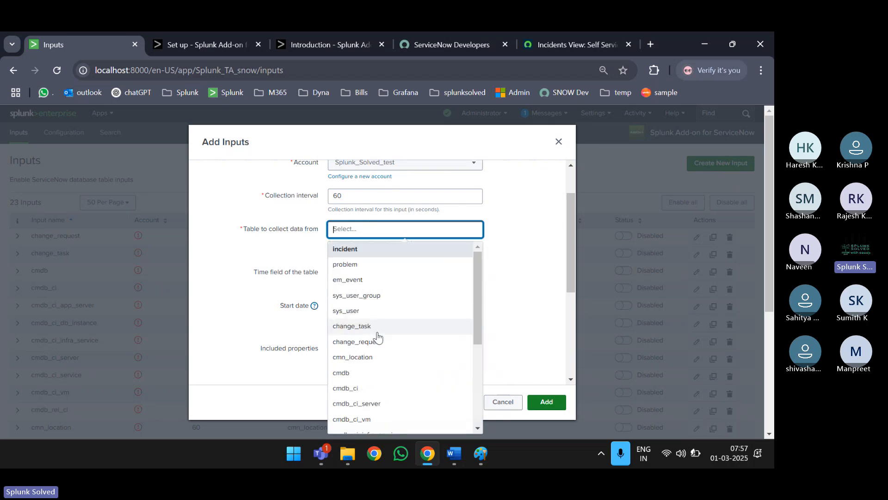
left_click(360, 252)
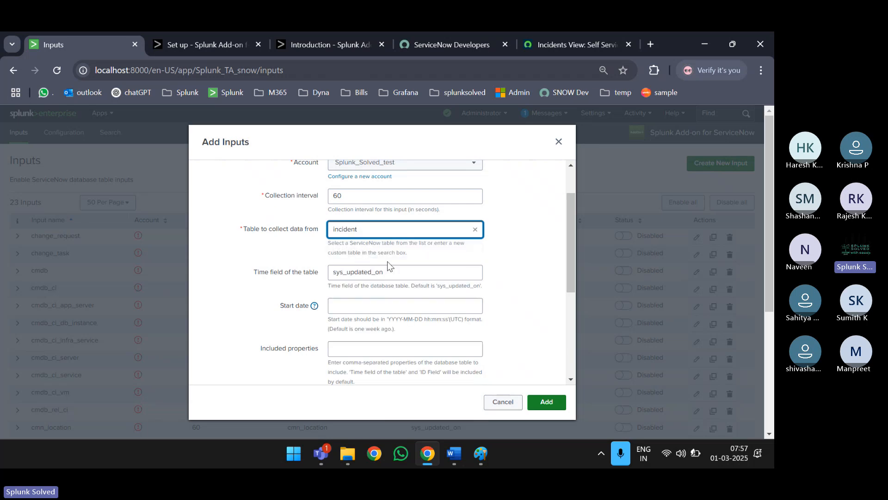
- Review the sys_updated_on time field and the start date format hint
left_click_drag(398, 271, 484, 287)
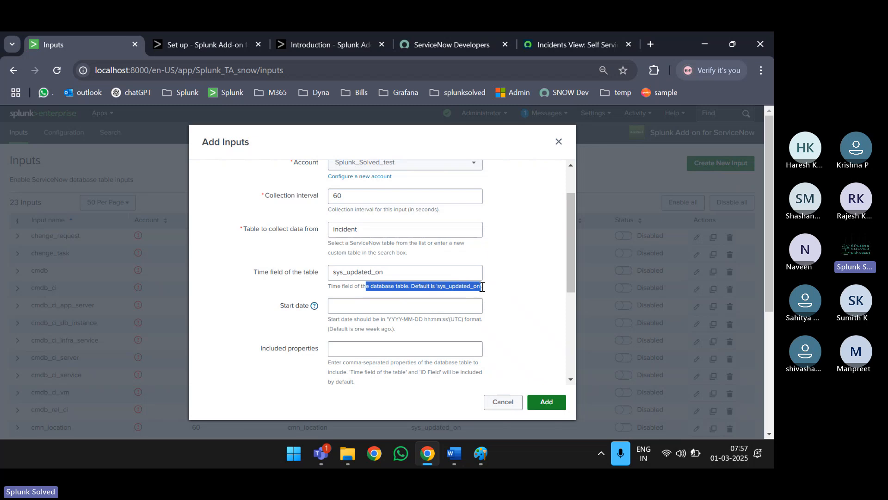
left_click(395, 273)
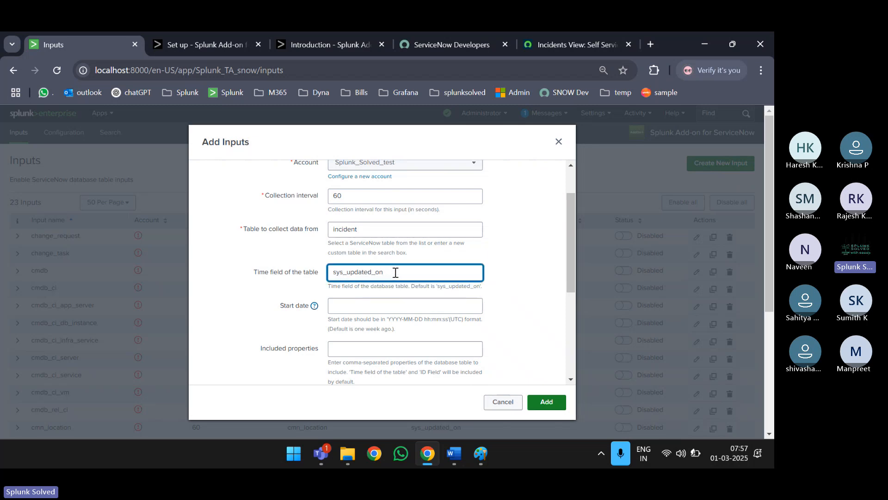
left_click_drag(395, 273, 316, 274)
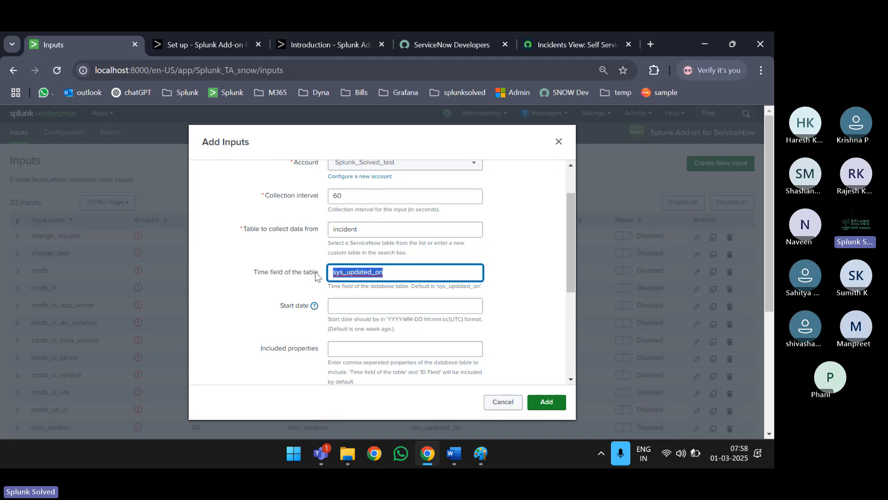
left_click(376, 306)
scroll(376, 308, "down", 1)
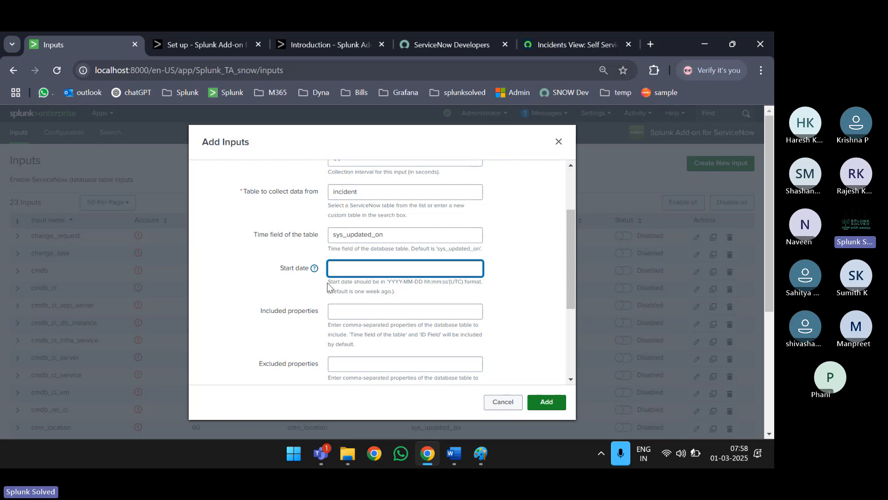
left_click_drag(326, 282, 413, 295)
left_click(409, 296)
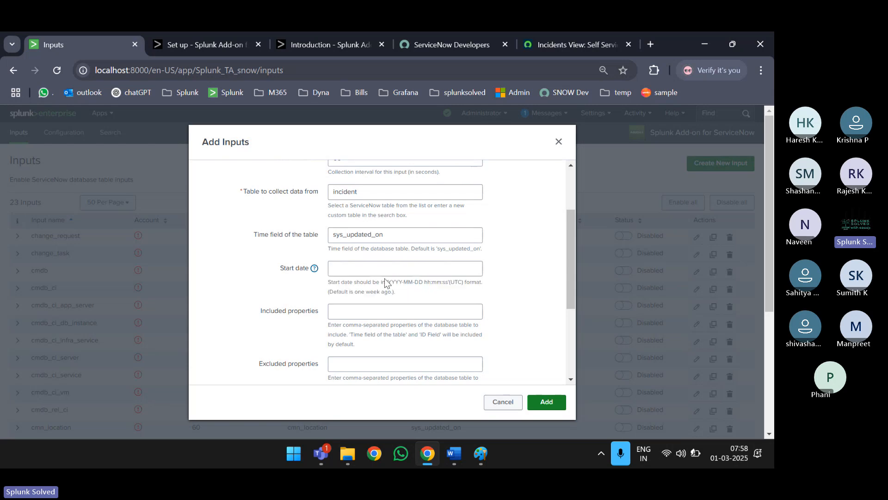
left_click(366, 271)
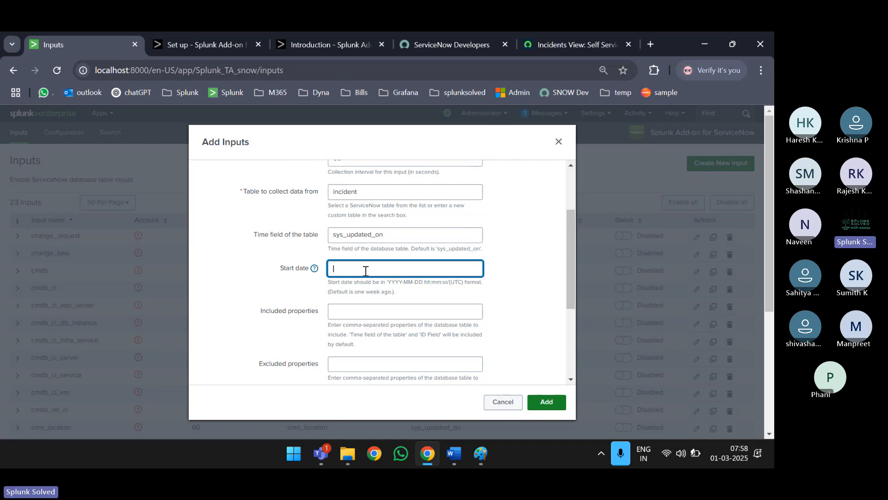
scroll(365, 271, "up", 2)
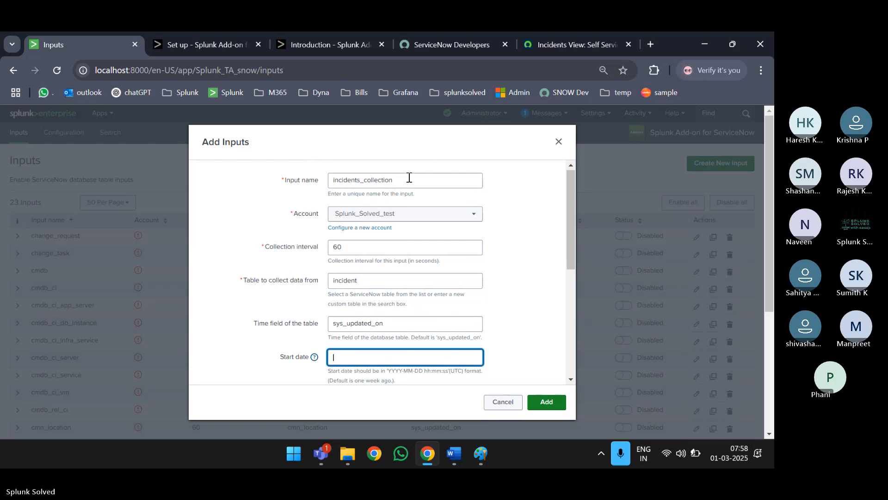
- Copy incident INC0000053's opened date in ServiceNow and return to the Splunk add-input form
left_click(553, 40)
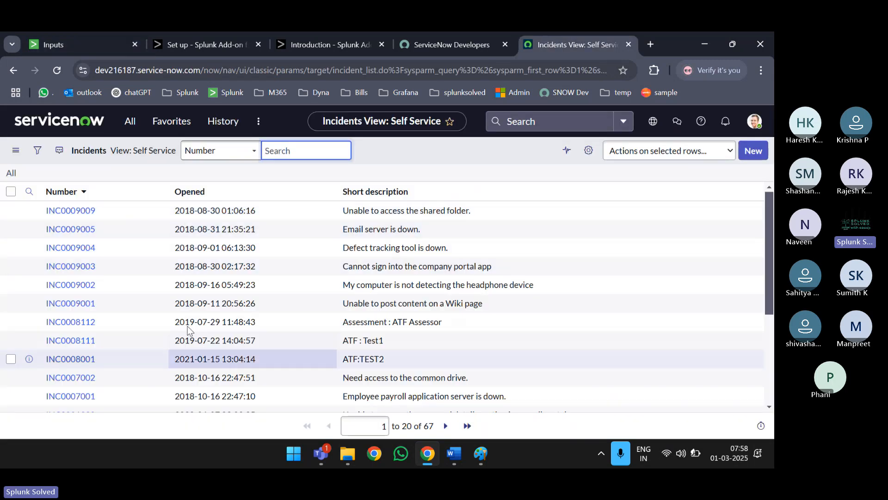
scroll(194, 287, "down", 3)
scroll(195, 257, "down", 1)
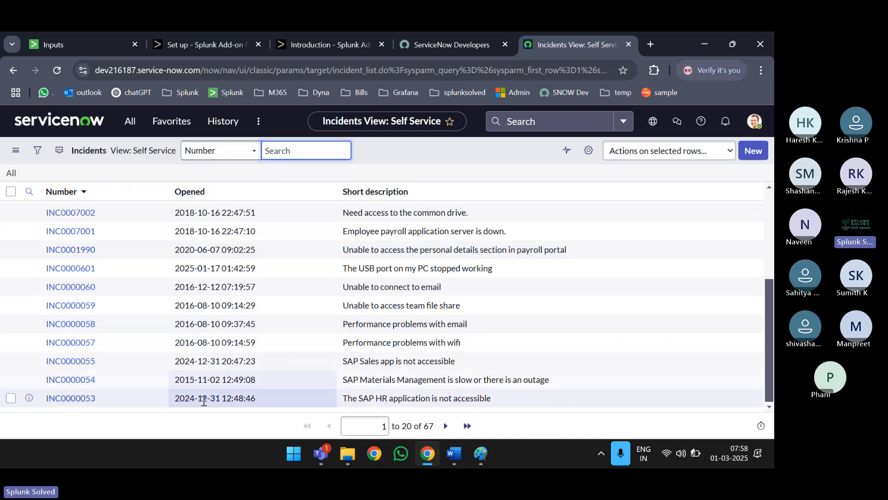
double_click(242, 399)
key("ctrl+c")
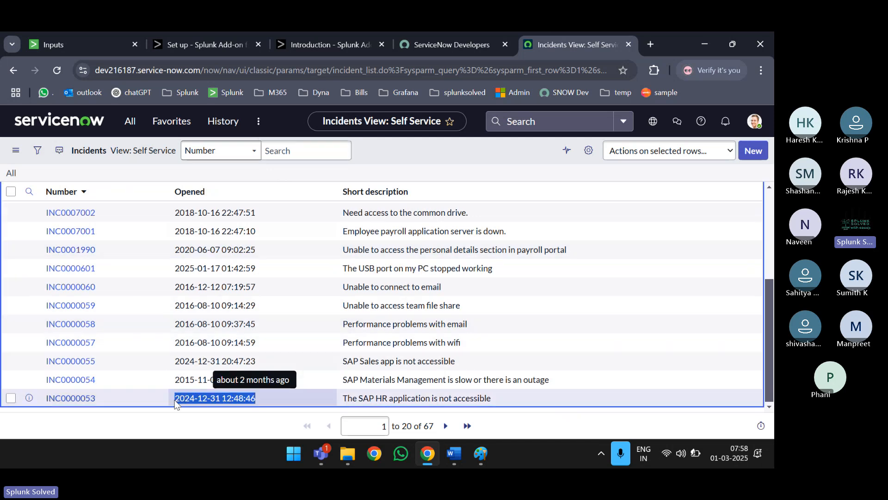
left_click(76, 43)
scroll(356, 348, "down", 3)
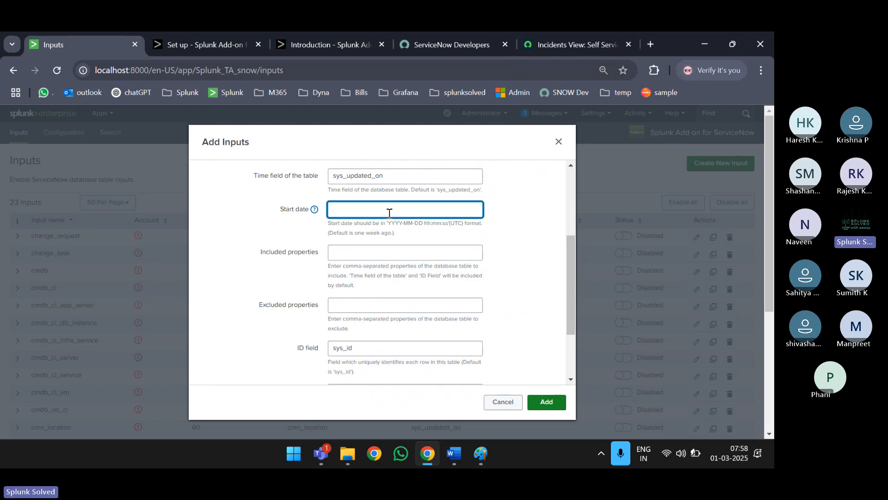
- Paste the copied date into Start date and change its year to 2000
left_click_drag(388, 222, 406, 223)
left_click(360, 211)
key("ctrl+v")
key("BackSpace")
key("BackSpace")
type("00")
double_click(407, 223)
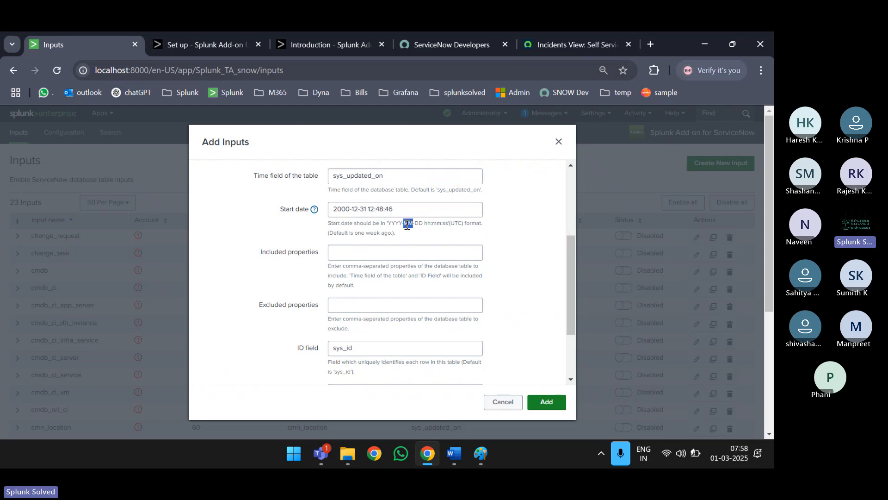
double_click(364, 209)
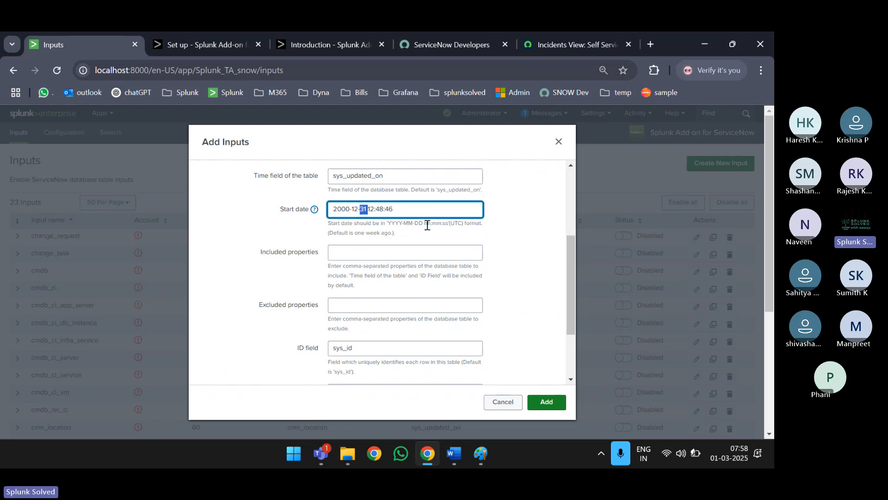
left_click_drag(425, 223, 448, 226)
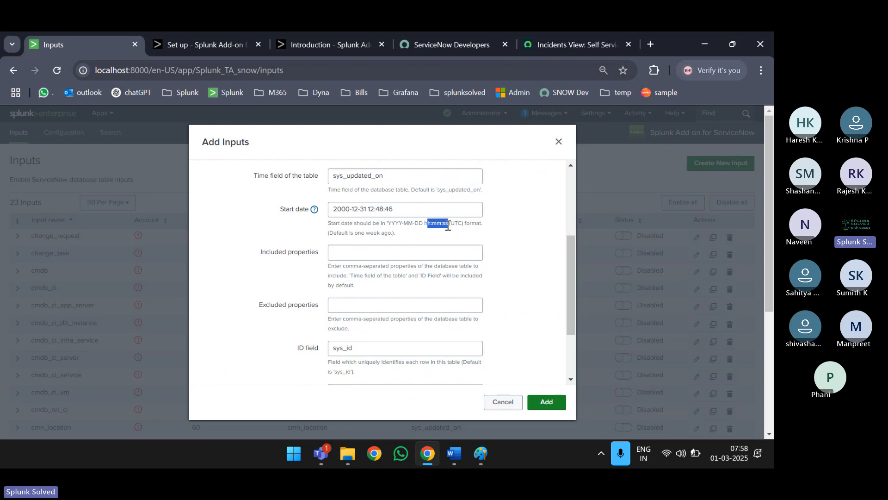
left_click(436, 213)
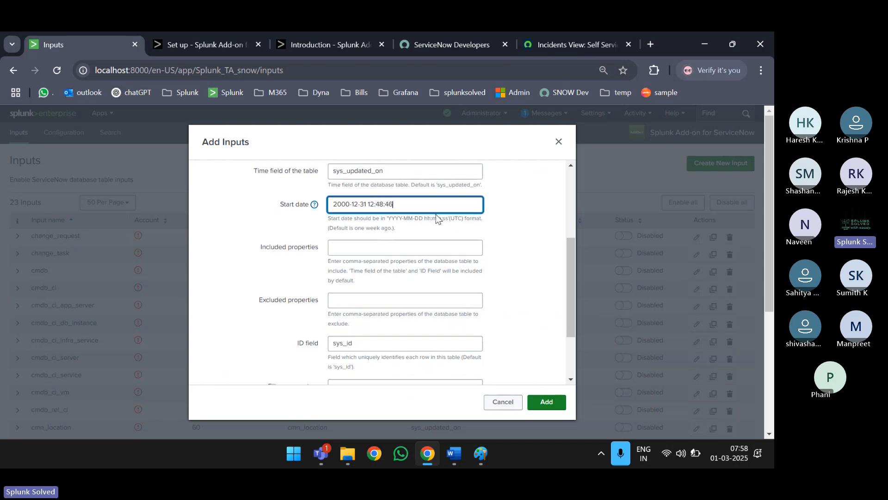
left_click_drag(399, 203, 303, 198)
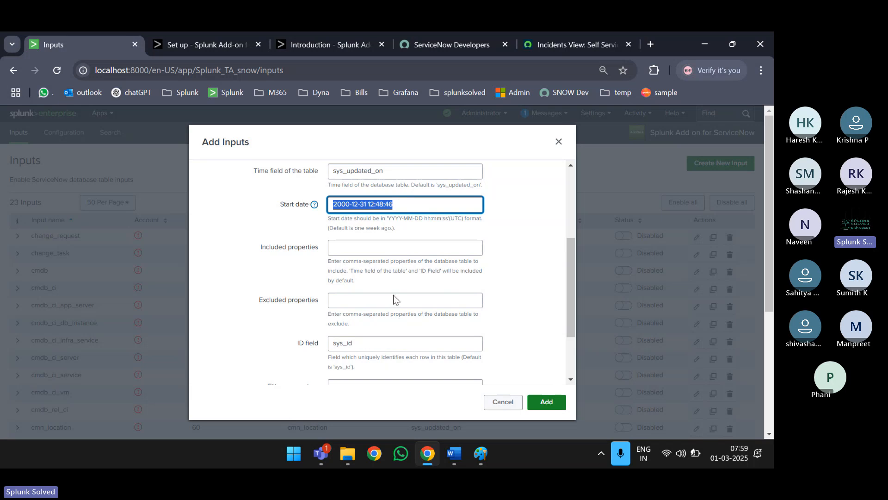
left_click(400, 204)
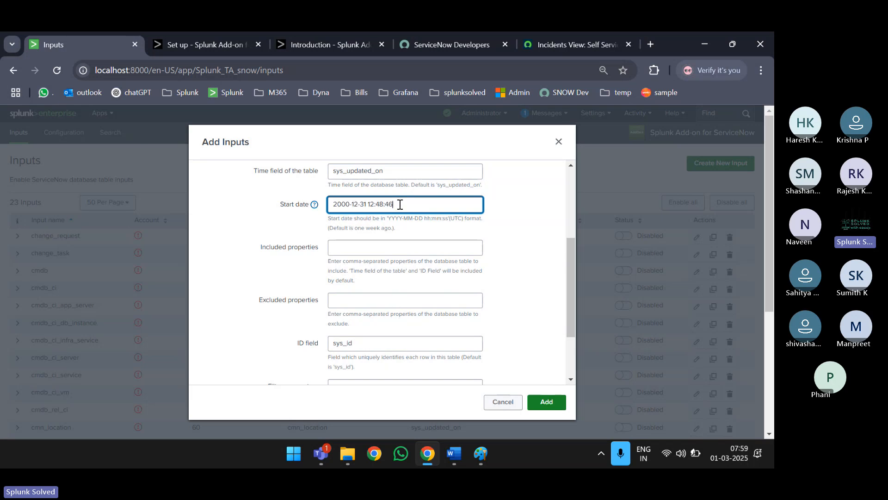
triple_click(398, 205)
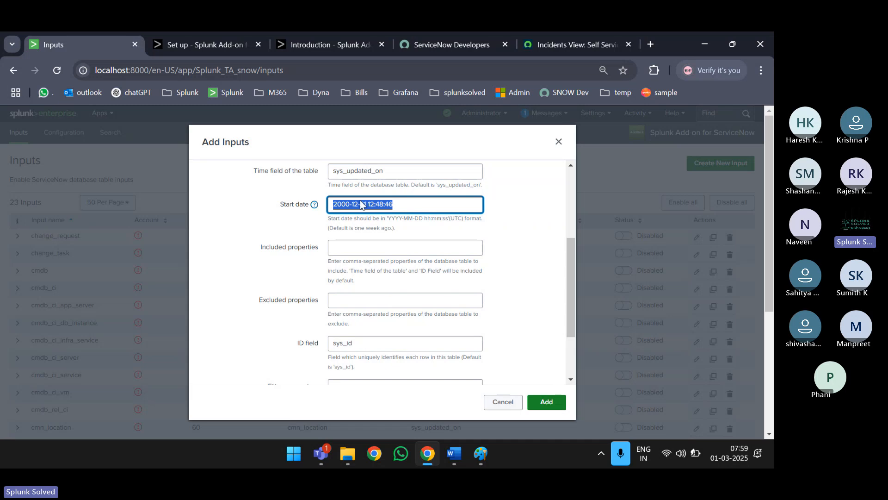
left_click(398, 205)
scroll(398, 205, "down", 1)
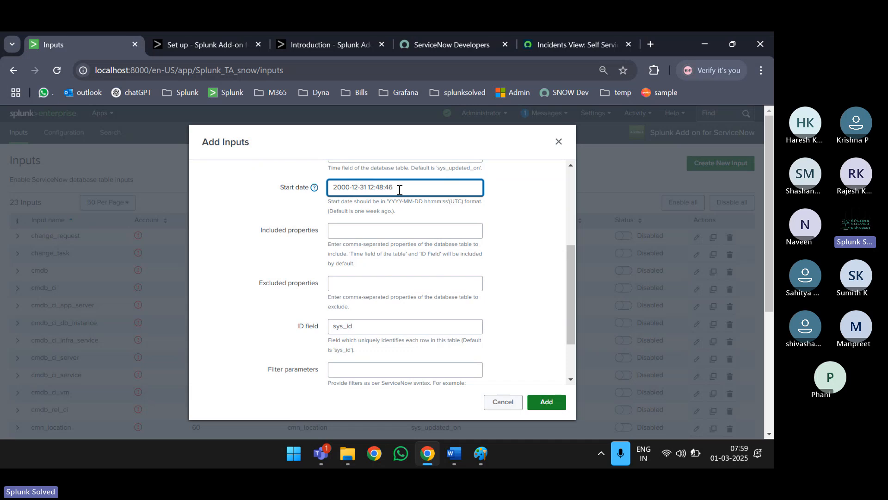
triple_click(398, 188)
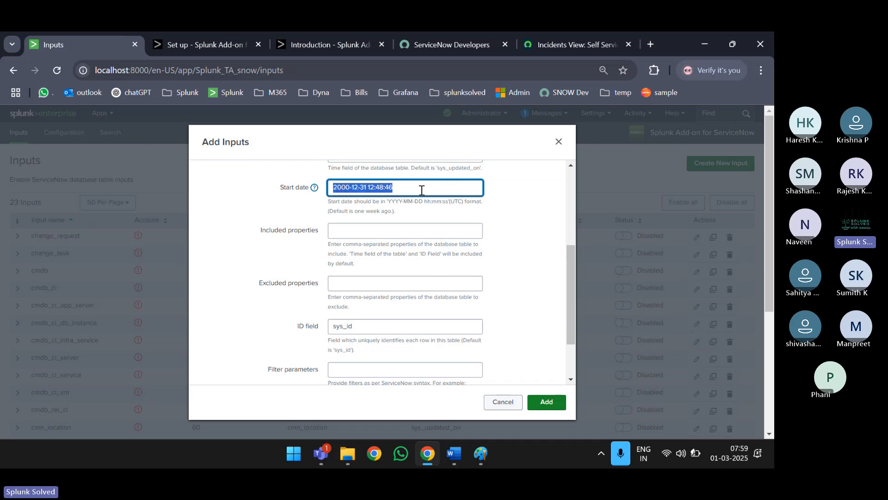
- Change the input's index from default to main
scroll(421, 192, "down", 3)
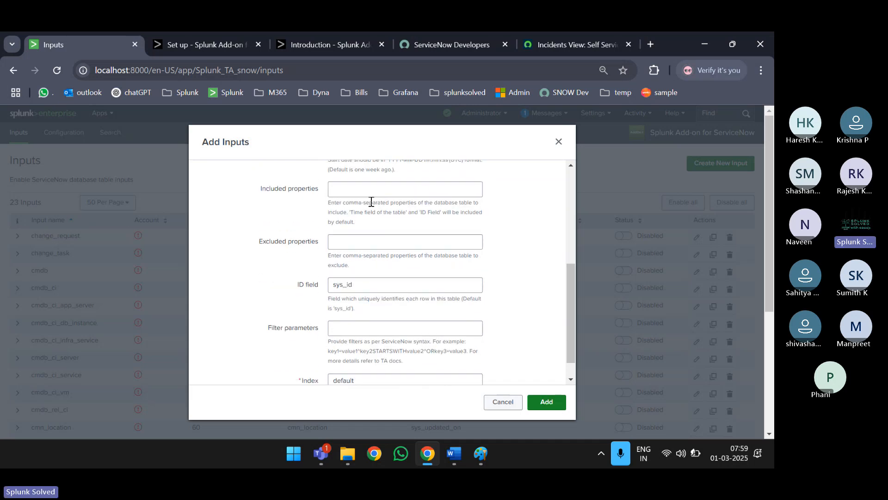
scroll(363, 206, "down", 5)
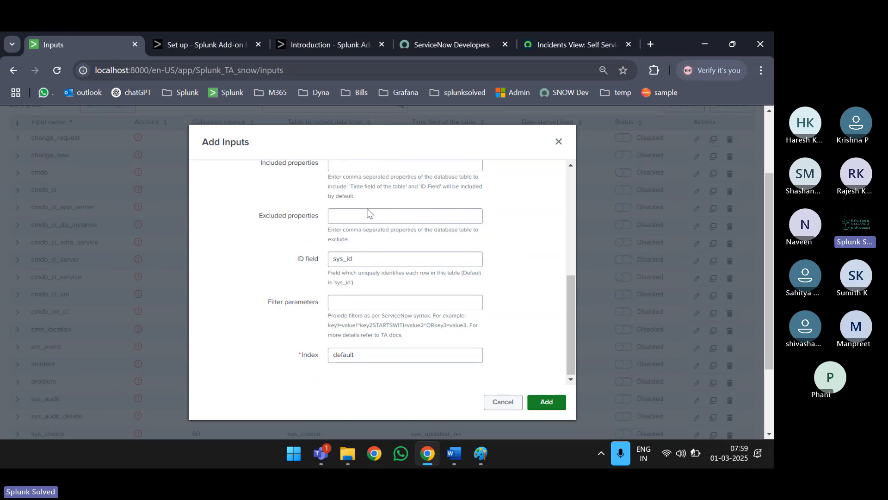
scroll(150, 300, "up", 3)
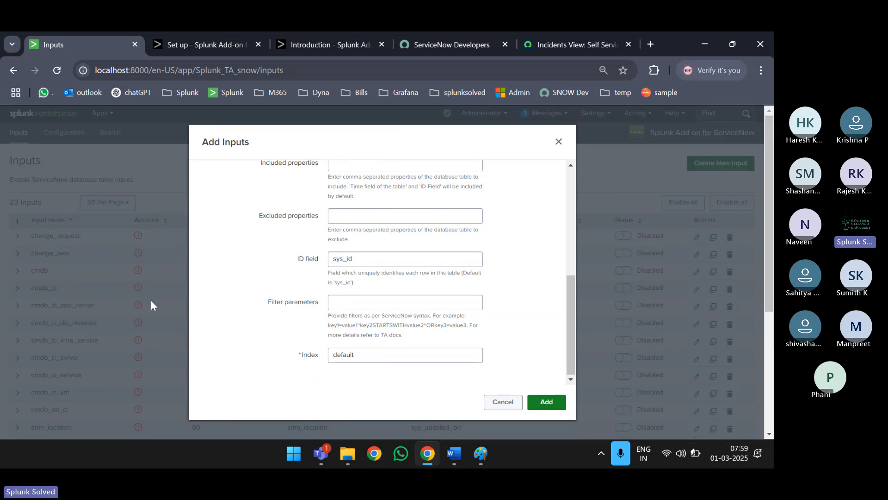
left_click(365, 354)
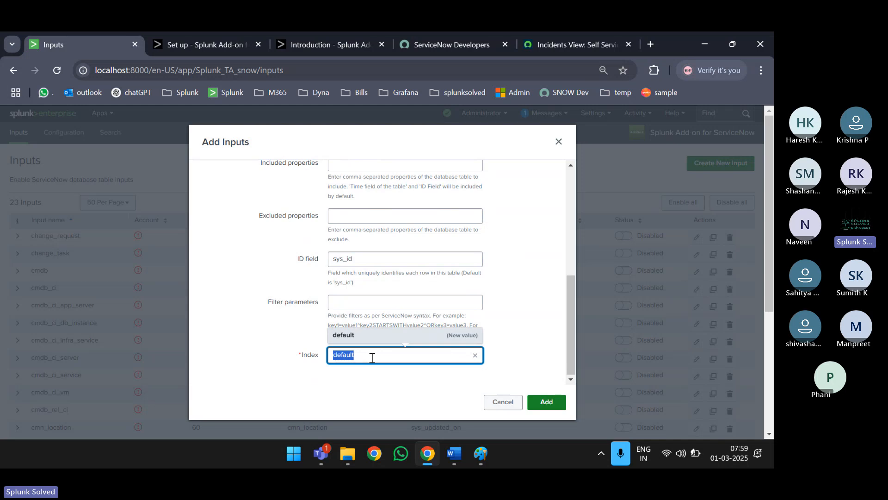
type("main")
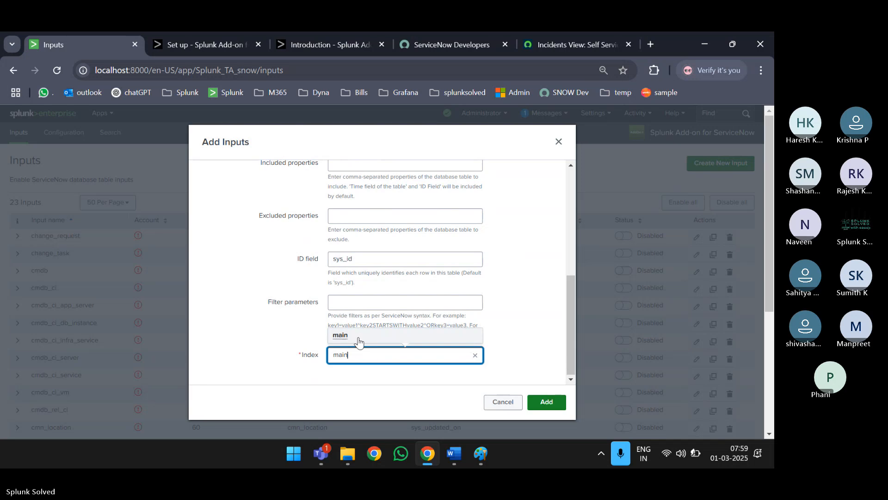
left_click(358, 339)
- Review the input name, selected account and 60-second collection interval
scroll(462, 309, "up", 5)
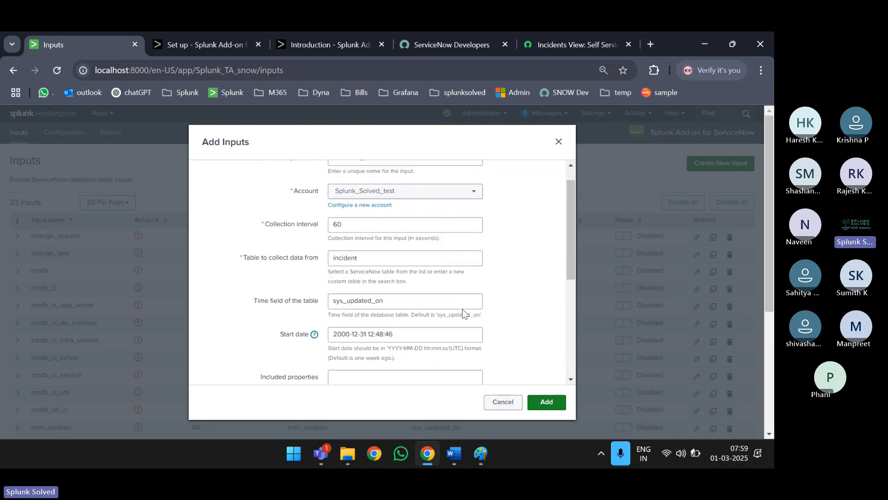
scroll(463, 309, "up", 1)
left_click_drag(410, 183, 279, 188)
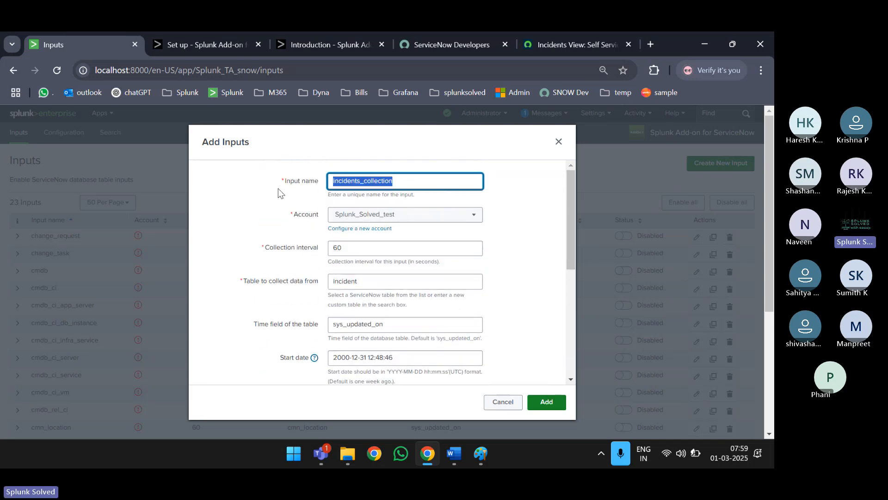
left_click(425, 178)
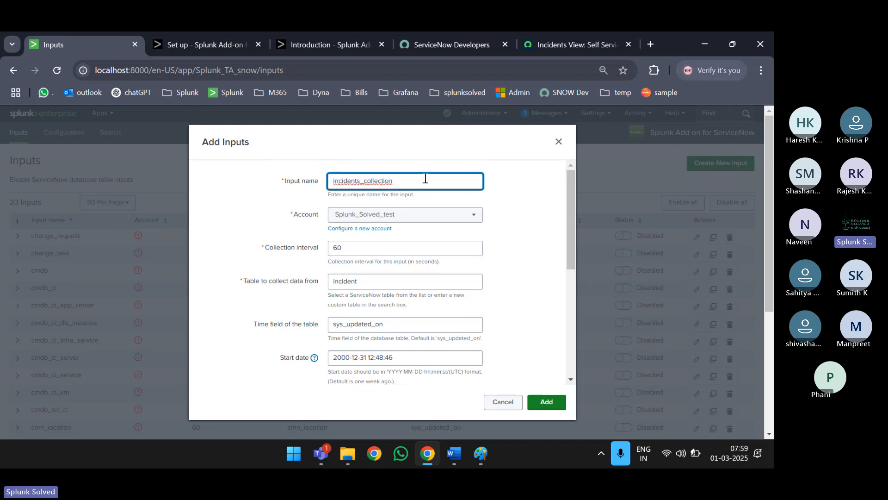
left_click(400, 220)
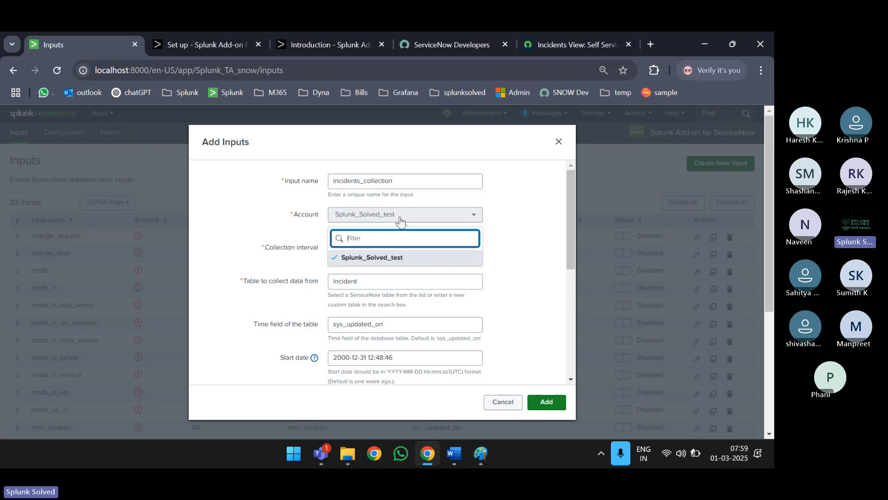
left_click(400, 221)
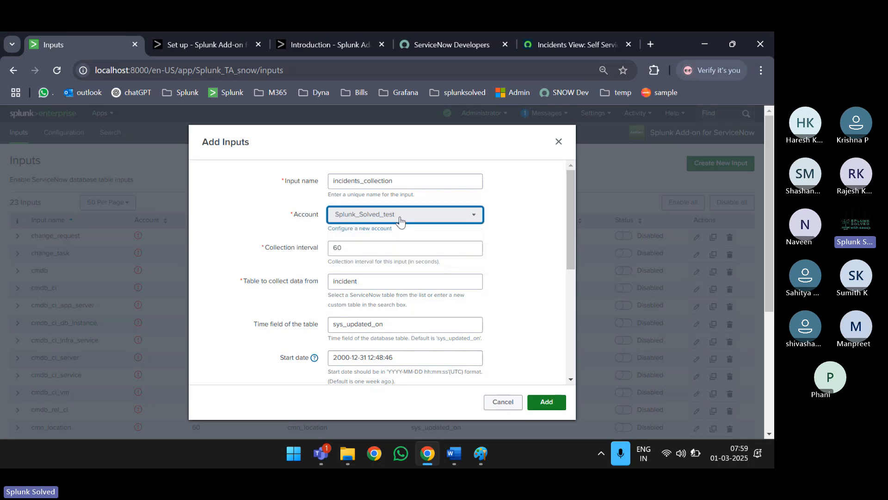
double_click(335, 248)
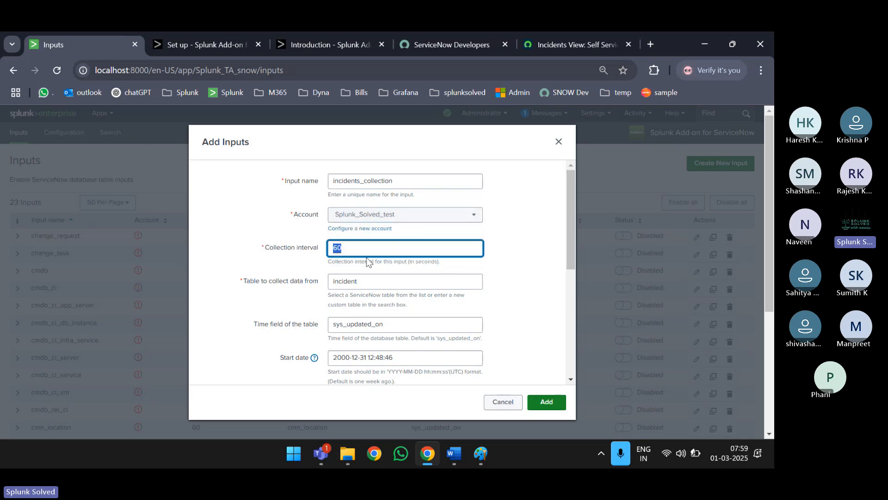
scroll(366, 257, "down", 3)
scroll(384, 208, "up", 3)
scroll(398, 182, "down", 2)
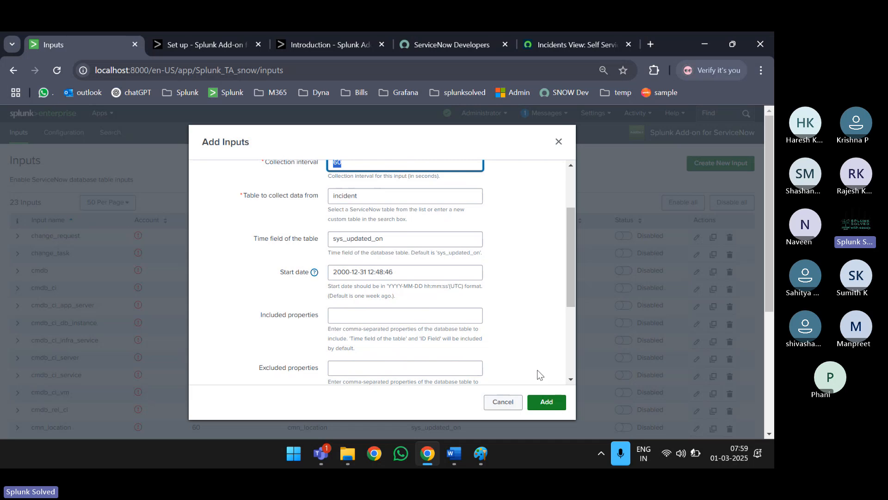
- Add the input, find incidents_collection by searching 'col', enable it, and bring Paint forward
left_click(552, 401)
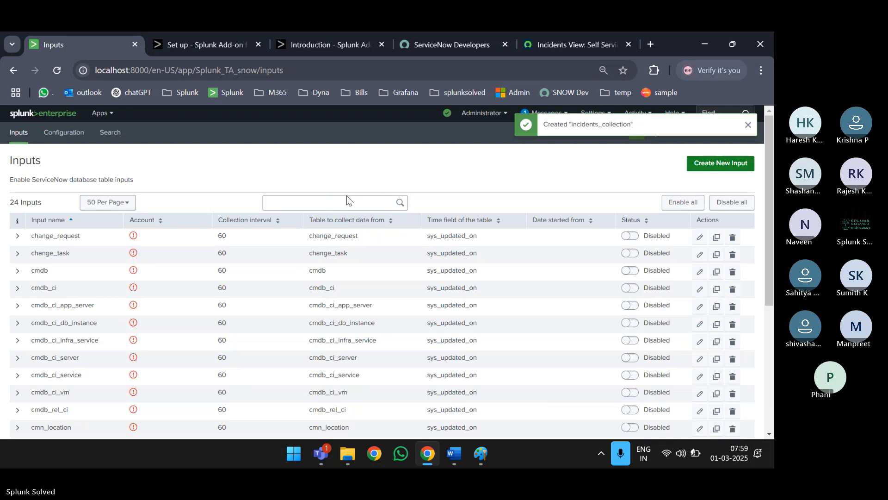
left_click(345, 201)
type("col")
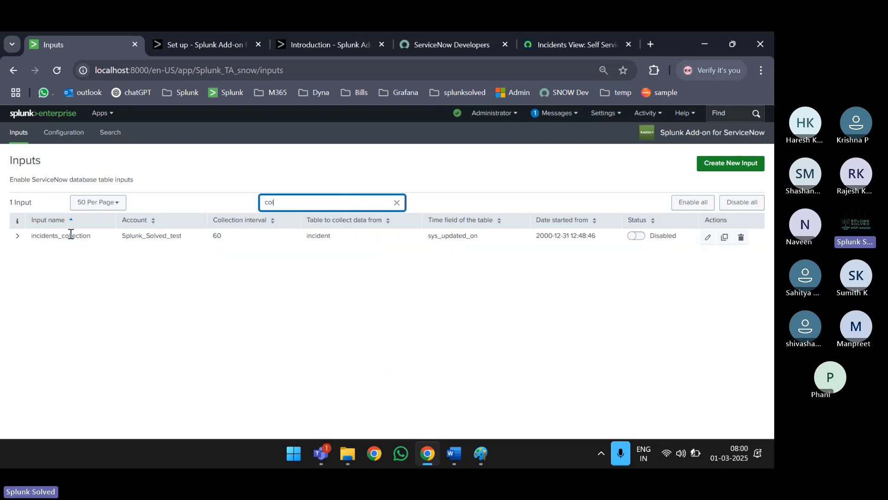
left_click(18, 235)
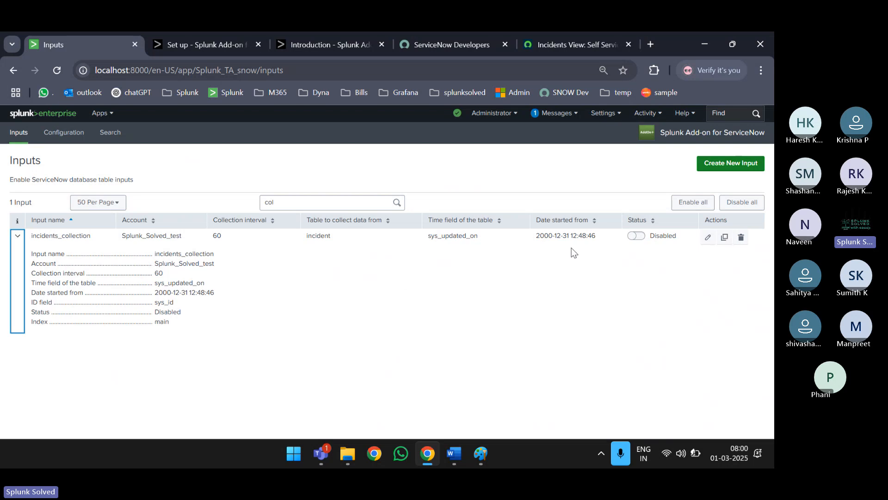
left_click(641, 239)
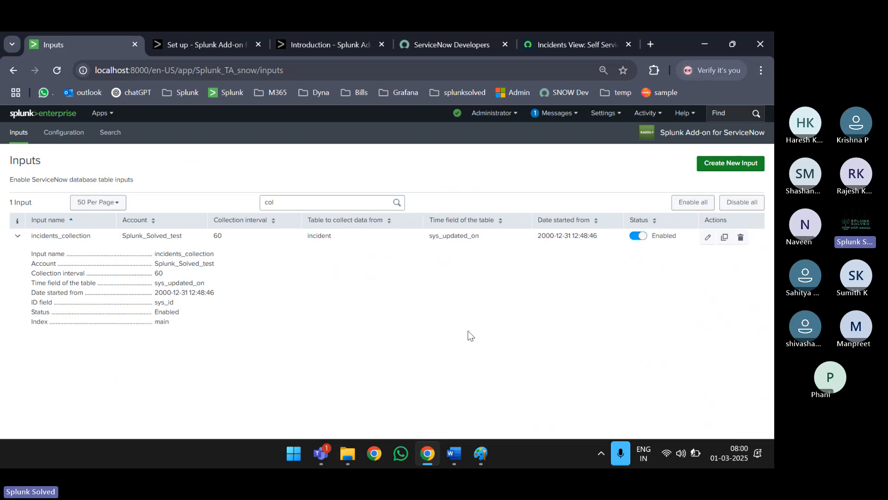
left_click(476, 447)
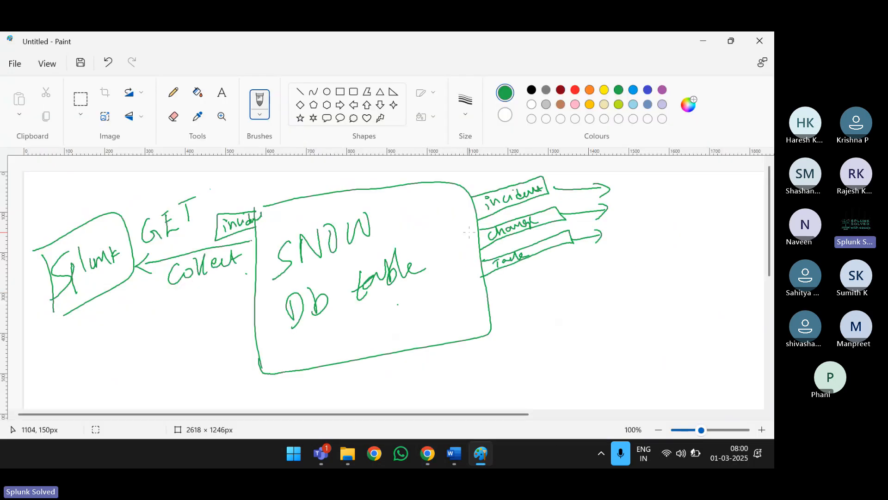
- Select the Pencil tool in Paint's Tools group for freehand drawing on the SNOW sketch
left_click(174, 92)
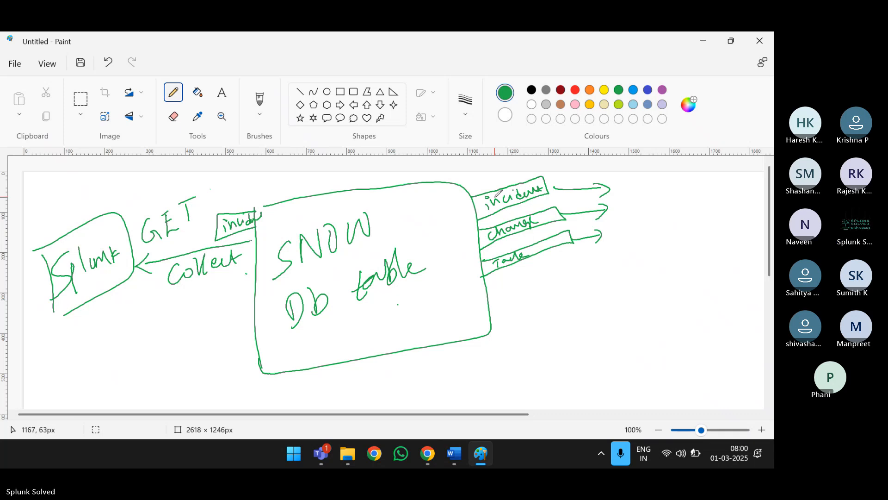
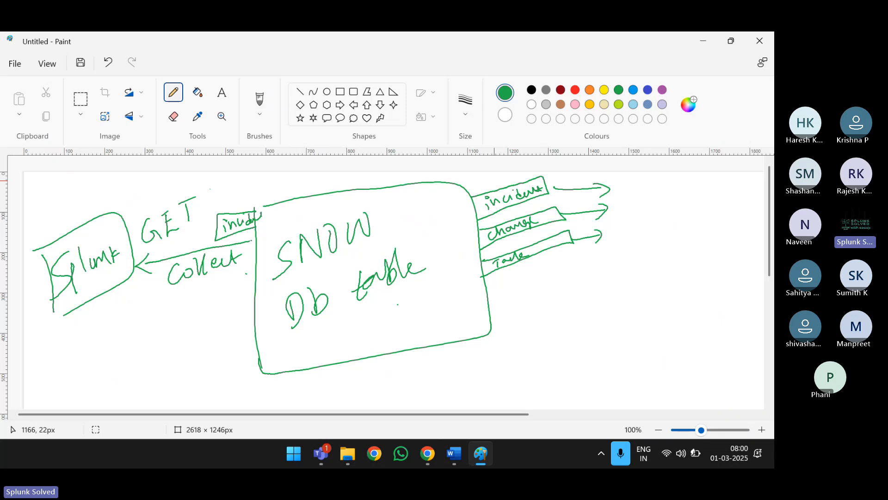
- Write 'incident', 'table_incident' and a POST arrow beside the diagram in Paint
mouse_move(535, 325)
left_mouse_down()
mouse_move(536, 338)
mouse_move(561, 300)
left_mouse_up()
left_click(259, 99)
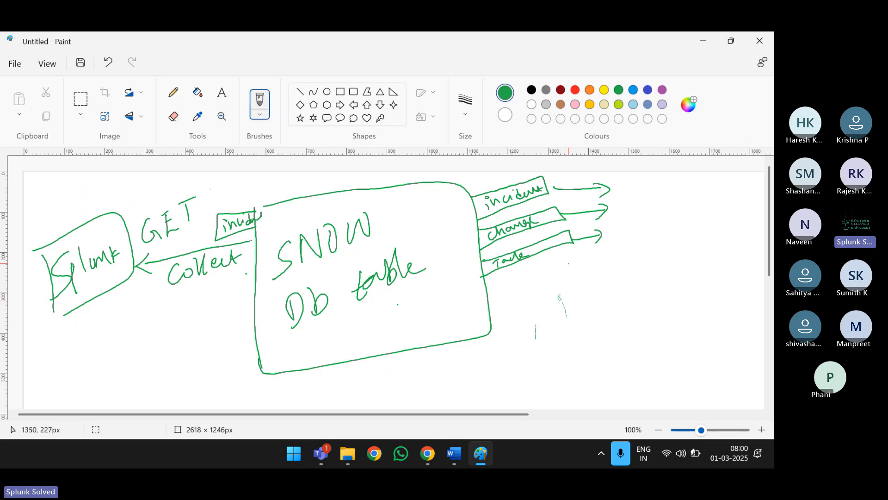
mouse_move(574, 273)
left_mouse_down()
mouse_move(577, 292)
mouse_move(605, 288)
mouse_move(640, 252)
mouse_move(683, 229)
left_mouse_up()
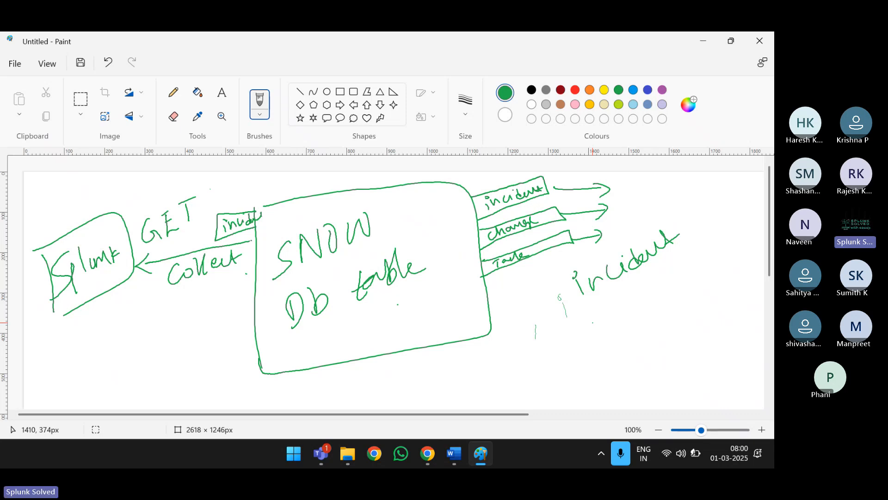
mouse_move(588, 329)
left_mouse_down()
mouse_move(592, 340)
mouse_move(610, 337)
mouse_move(619, 318)
mouse_move(646, 318)
mouse_move(648, 295)
mouse_move(667, 296)
mouse_move(684, 277)
mouse_move(694, 282)
mouse_move(707, 256)
mouse_move(715, 257)
left_mouse_up()
mouse_move(532, 387)
left_mouse_down()
mouse_move(570, 352)
mouse_move(546, 365)
left_mouse_up()
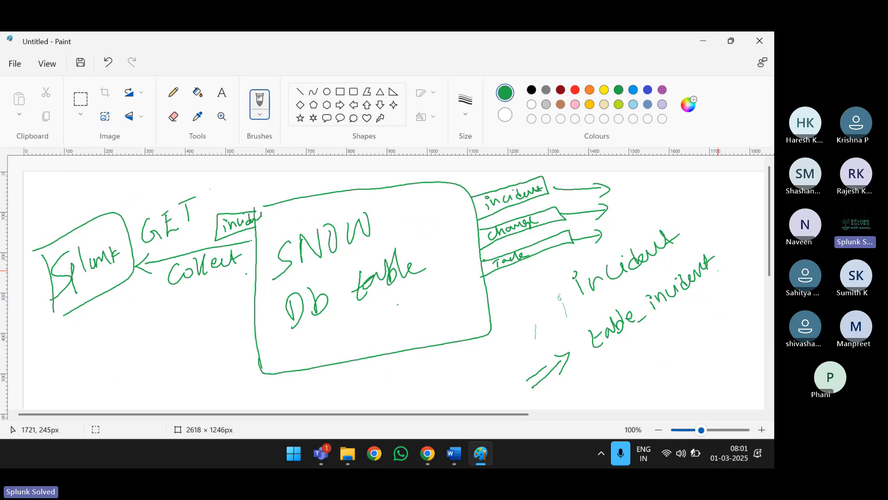
mouse_move(562, 384)
left_mouse_down()
mouse_move(576, 404)
mouse_move(578, 380)
mouse_move(592, 375)
mouse_move(591, 391)
left_mouse_up()
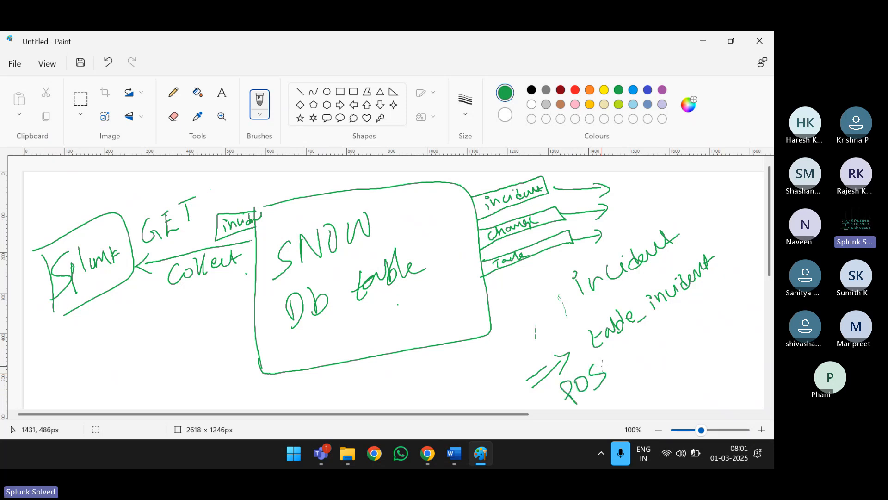
mouse_move(607, 358)
left_mouse_down()
mouse_move(616, 368)
mouse_move(619, 345)
left_mouse_up()
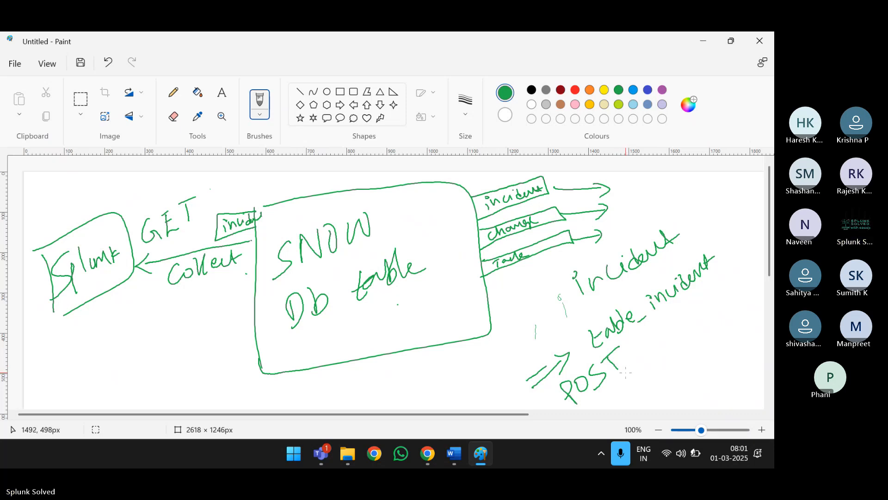
- Circle table_incident, add a GET arrow to a circled 'incident', then return to Chrome
mouse_move(581, 337)
left_mouse_down()
mouse_move(669, 257)
mouse_move(719, 255)
mouse_move(698, 299)
mouse_move(629, 345)
mouse_move(585, 351)
mouse_move(581, 343)
left_mouse_up()
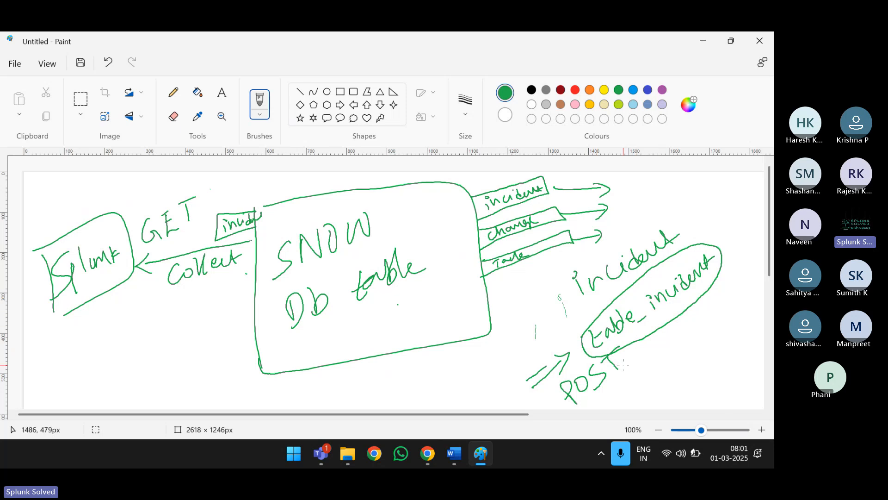
mouse_move(514, 329)
left_mouse_down()
mouse_move(522, 345)
mouse_move(535, 336)
left_mouse_up()
left_click_drag(521, 329, 526, 319)
mouse_move(536, 314)
left_mouse_down()
mouse_move(537, 330)
mouse_move(541, 306)
mouse_move(542, 318)
mouse_move(551, 315)
left_mouse_up()
left_click_drag(546, 316, 572, 293)
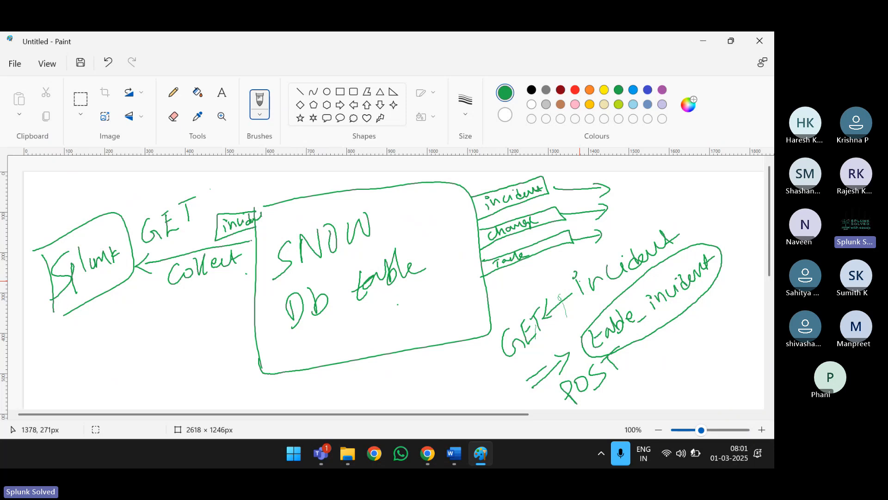
mouse_move(629, 238)
left_mouse_down()
mouse_move(553, 298)
mouse_move(676, 245)
mouse_move(666, 228)
left_mouse_up()
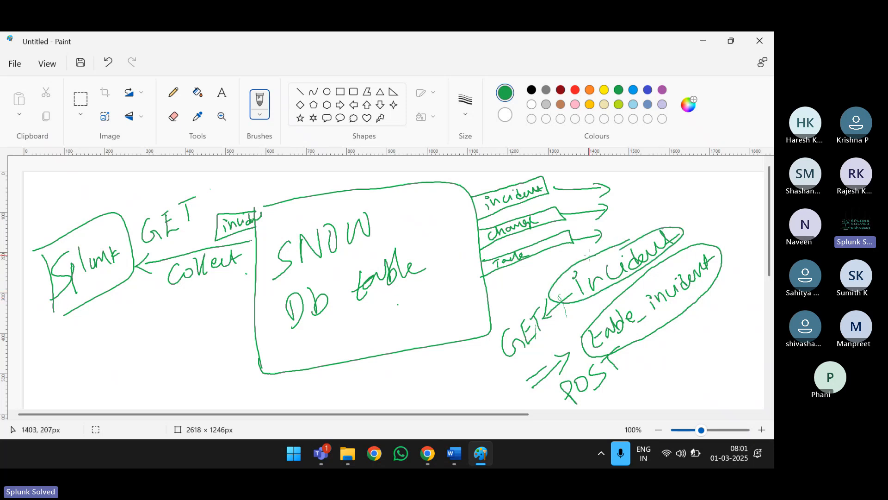
key("alt+Tab")
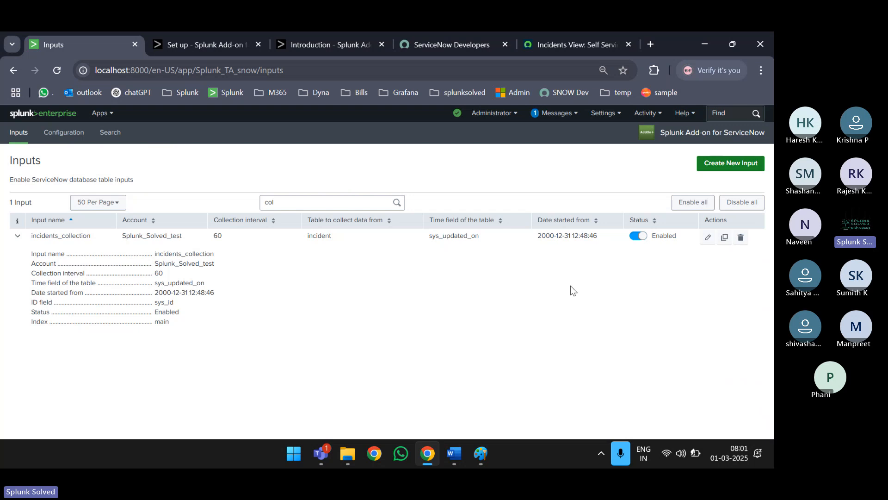
- Close the two spare add-on tabs and open the add-on's Search page in a new tab
left_click(257, 44)
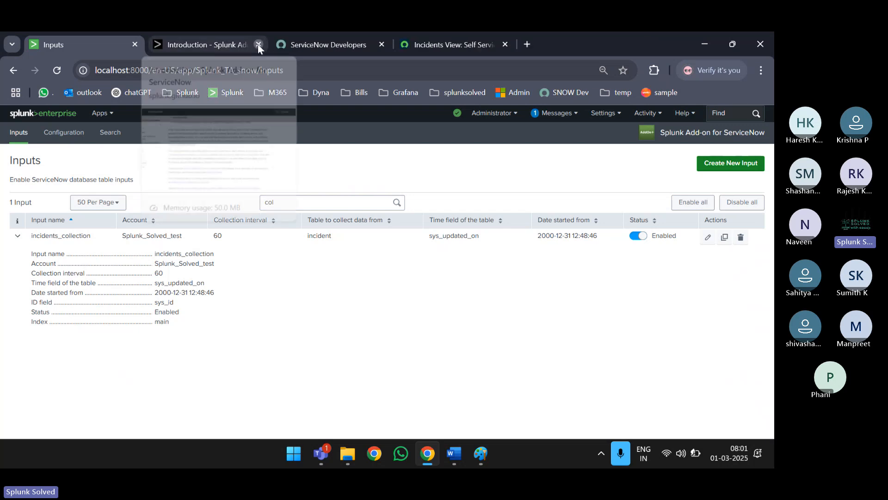
left_click(258, 45)
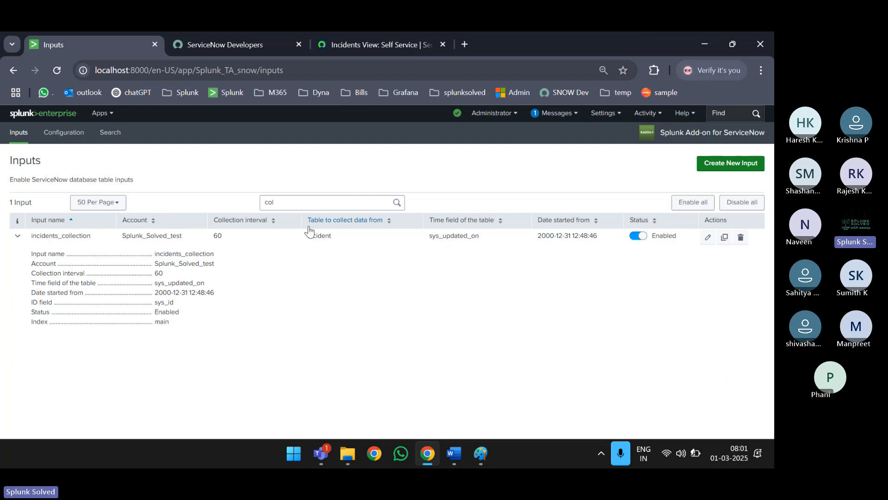
middle_click(110, 133)
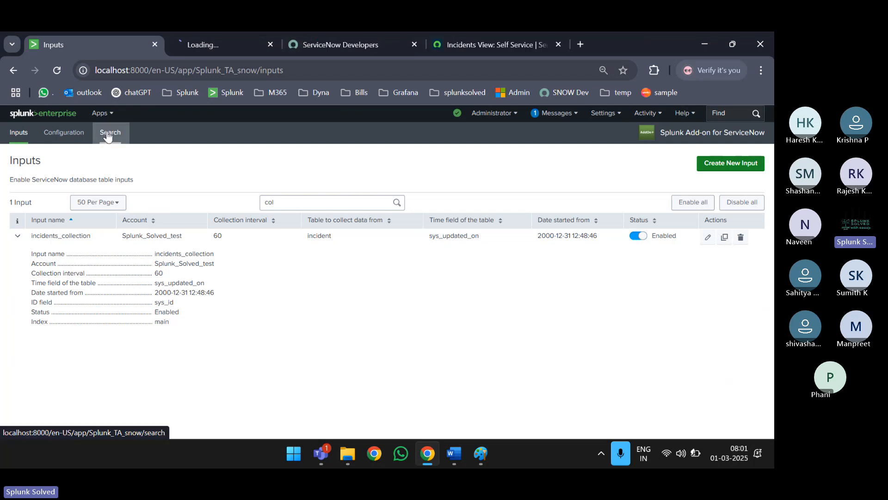
left_click(213, 43)
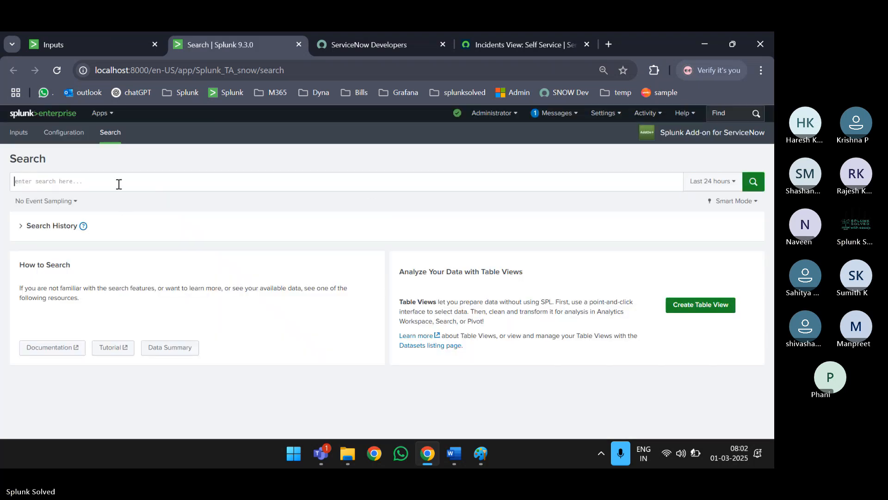
- Search index=main over All time to list the 67 ServiceNow incident events
left_click(119, 184)
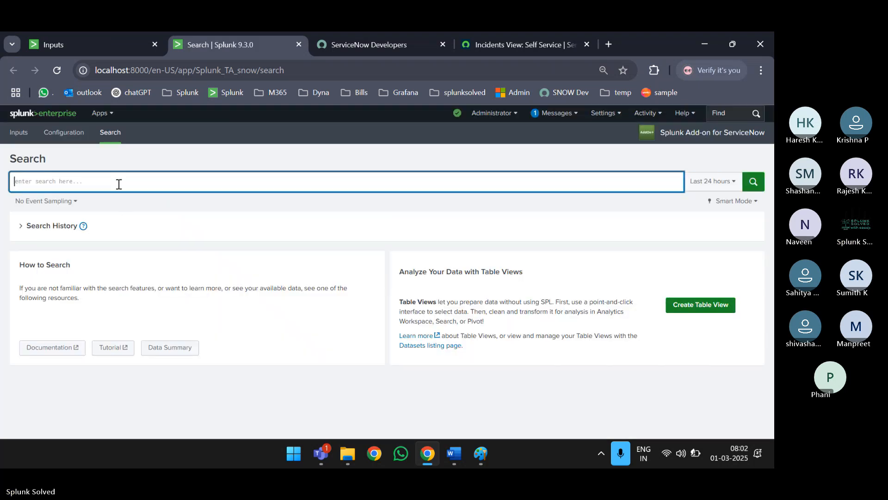
type("index=main")
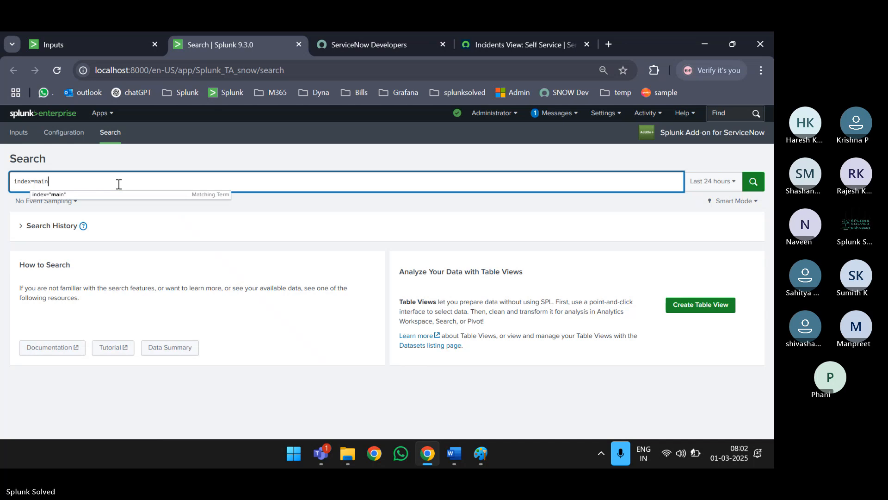
key("Return")
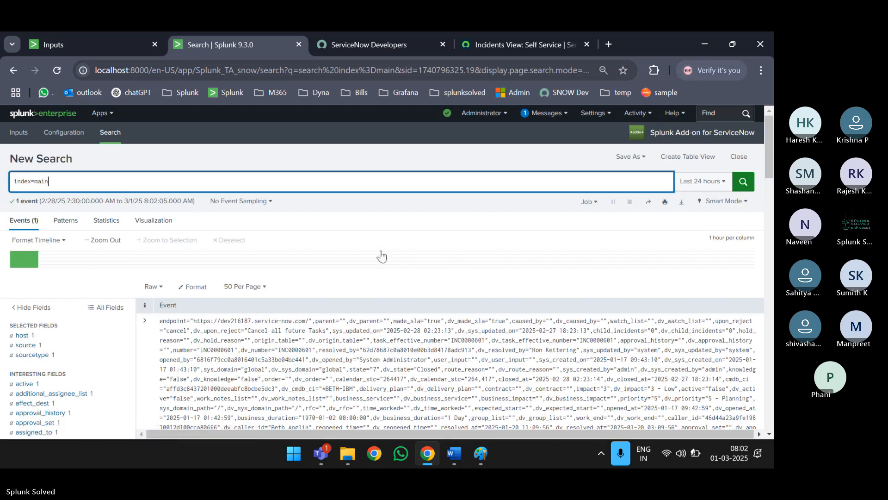
left_click(703, 186)
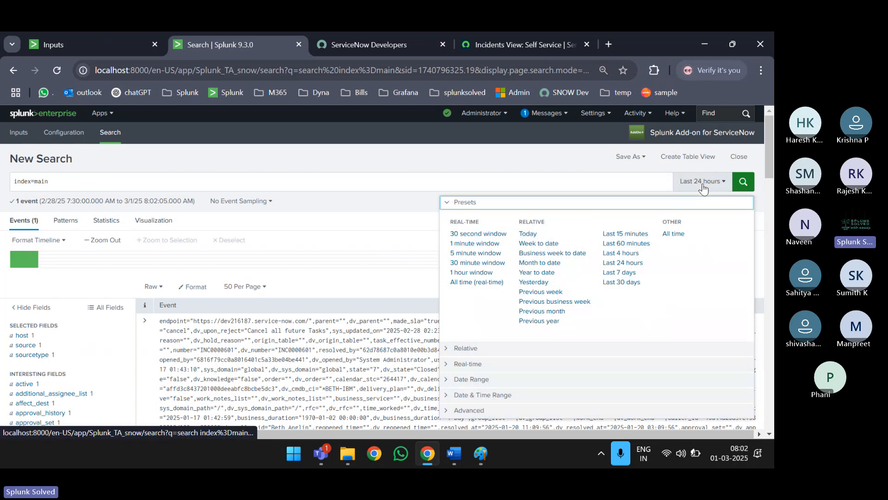
left_click(673, 233)
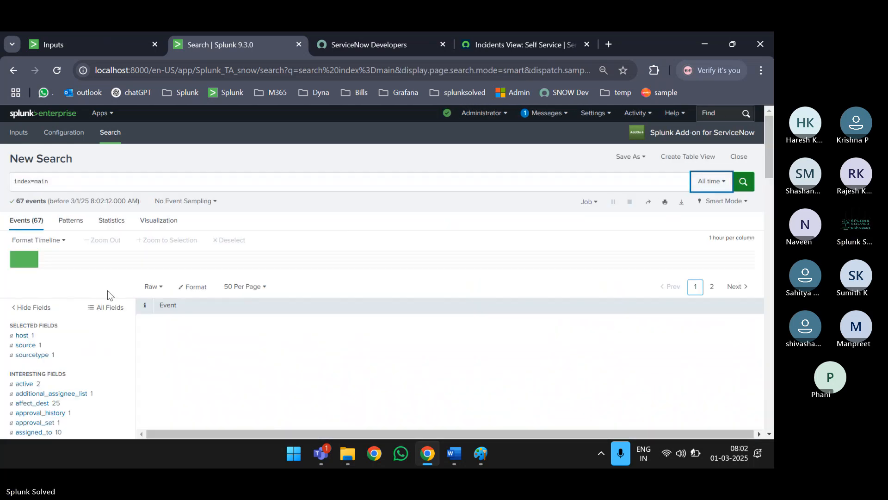
scroll(108, 294, "down", 4)
scroll(107, 294, "up", 2)
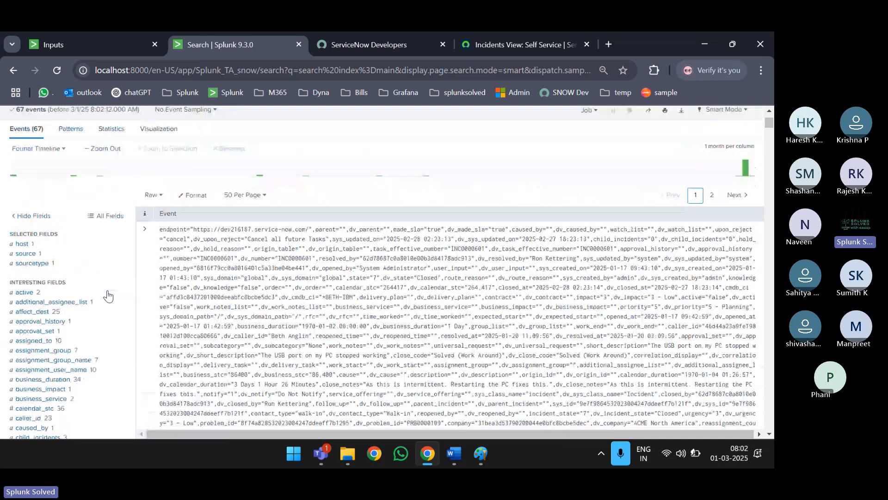
left_click(26, 238)
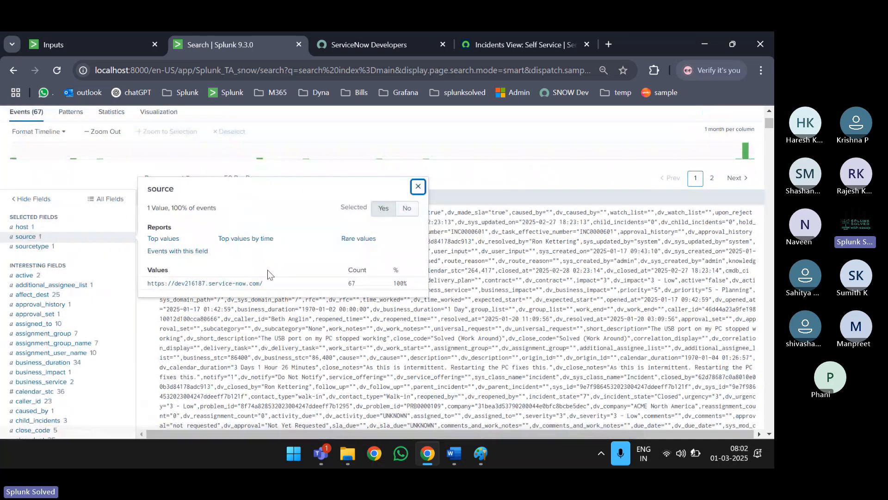
left_click_drag(273, 284, 166, 284)
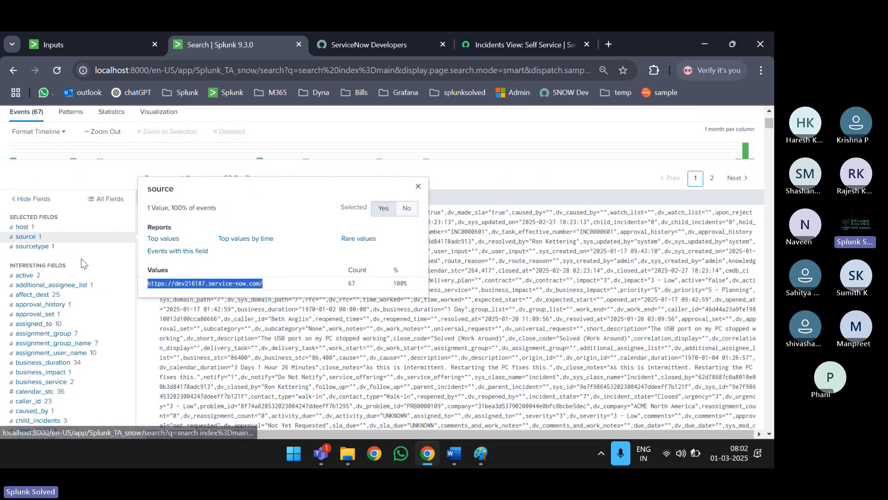
left_click(38, 246)
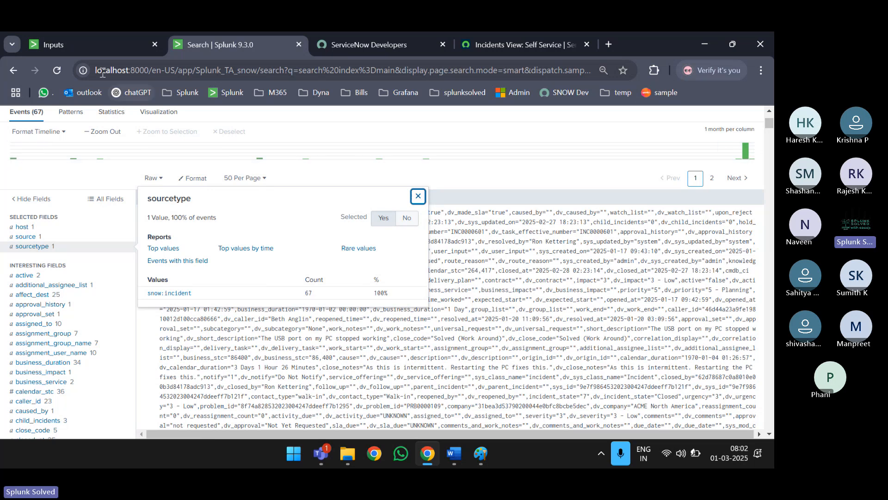
left_click(90, 42)
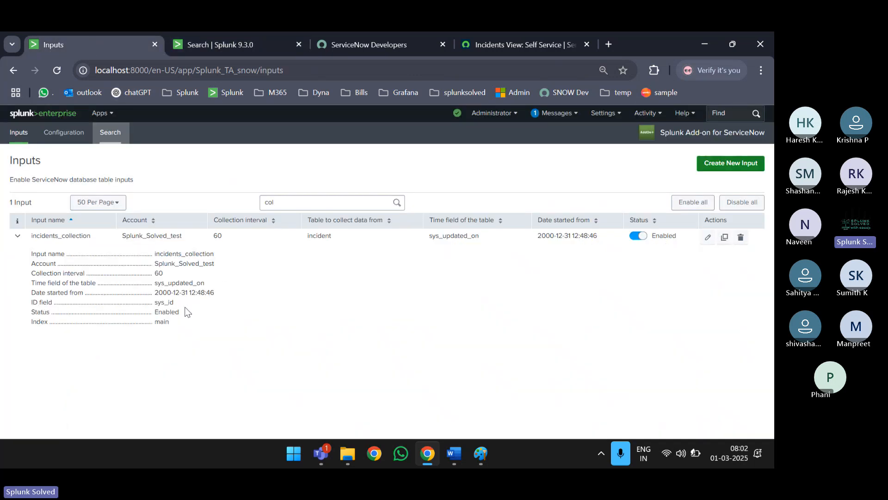
double_click(310, 236)
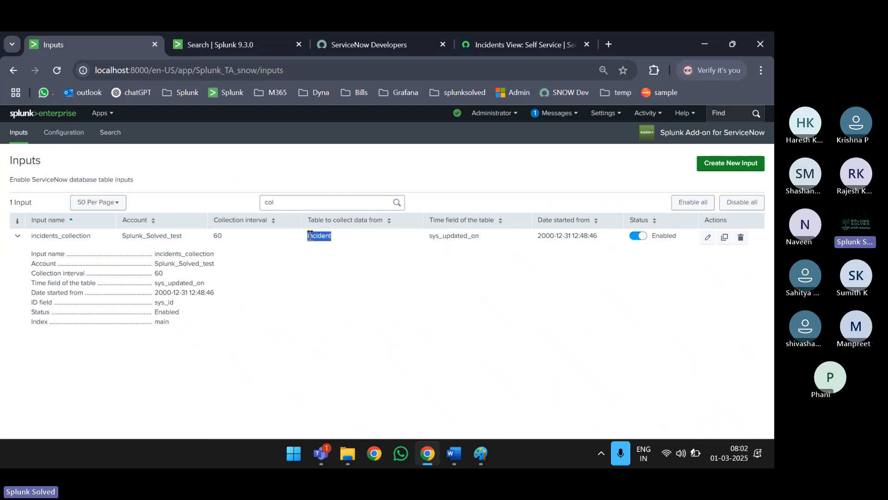
left_click(205, 46)
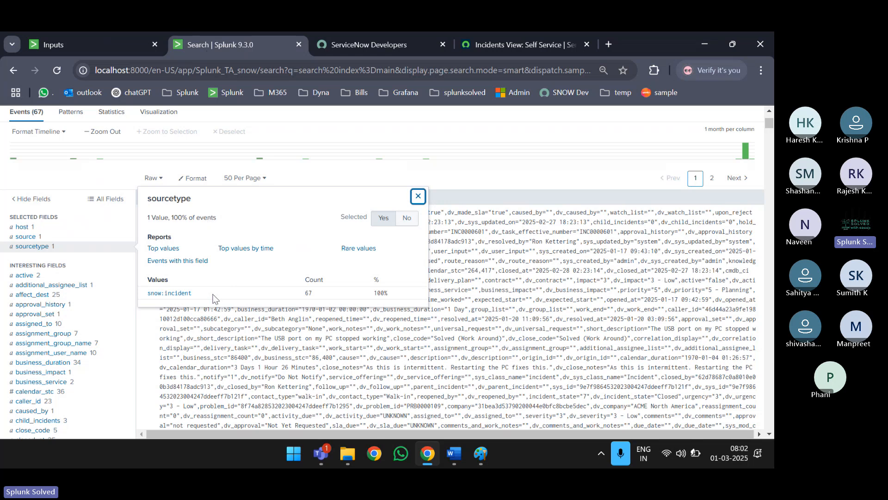
left_click_drag(212, 297, 148, 300)
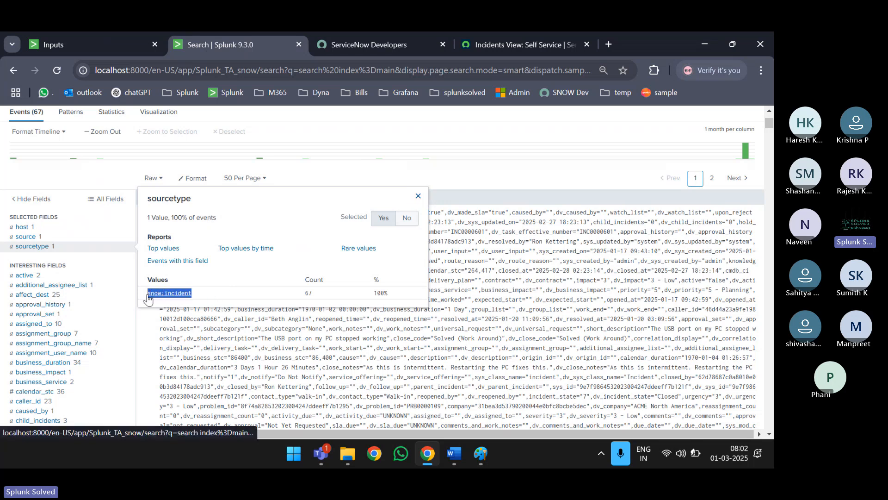
key("Escape")
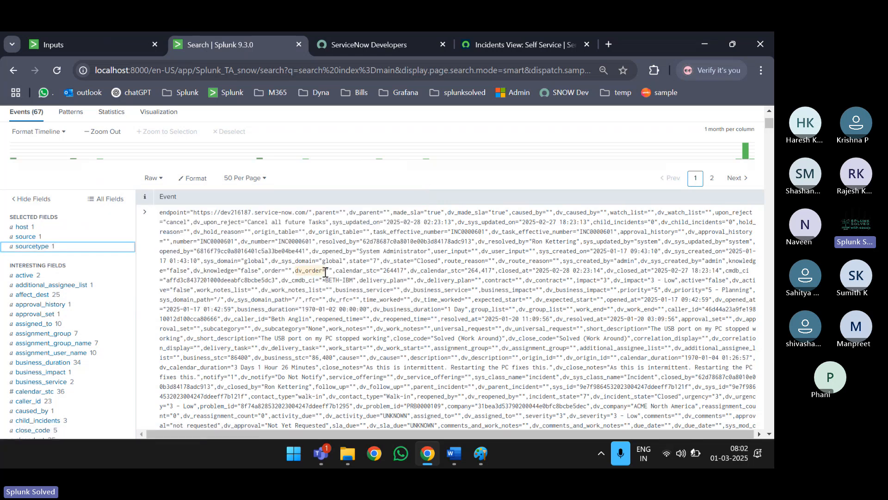
scroll(325, 272, "down", 1)
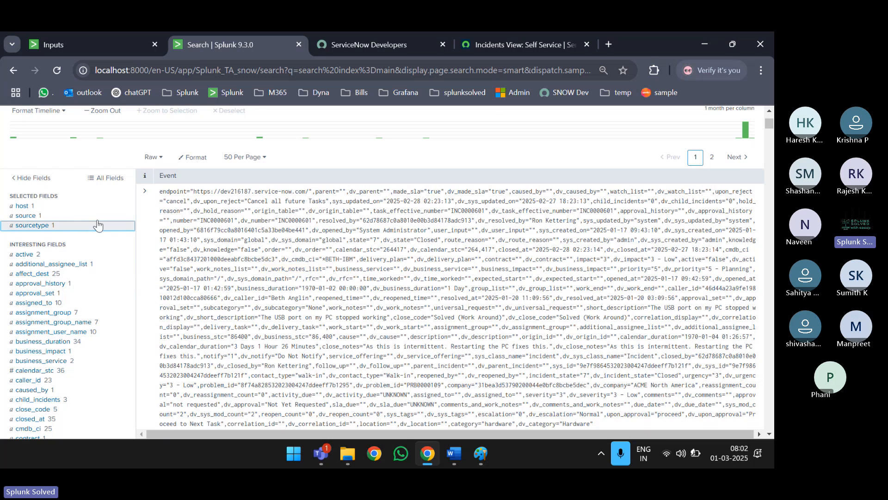
left_click(42, 226)
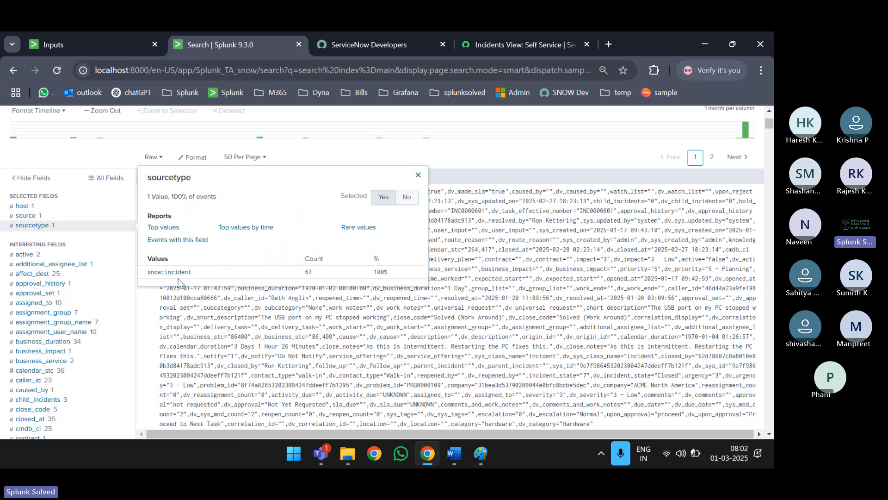
left_click_drag(192, 271, 147, 278)
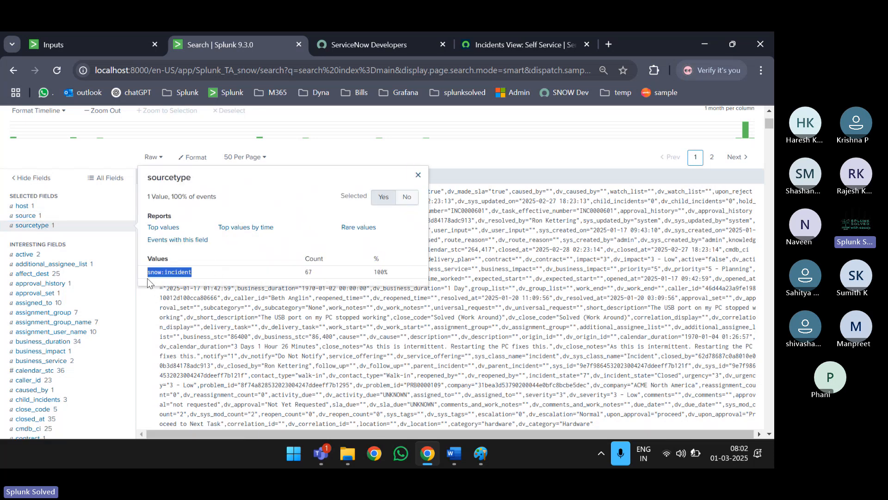
left_click(418, 174)
- Inspect the INC0000005 event text and its endpoint instance URL in the index=main results
scroll(416, 174, "down", 5)
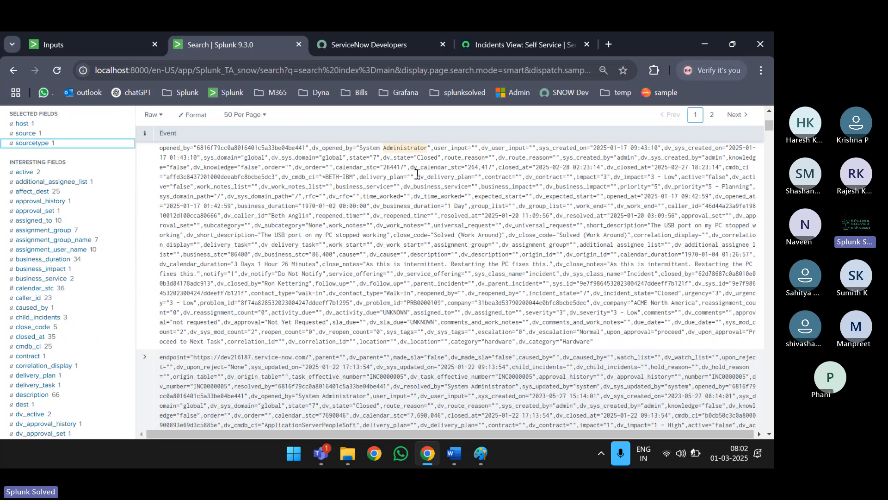
scroll(417, 174, "down", 1)
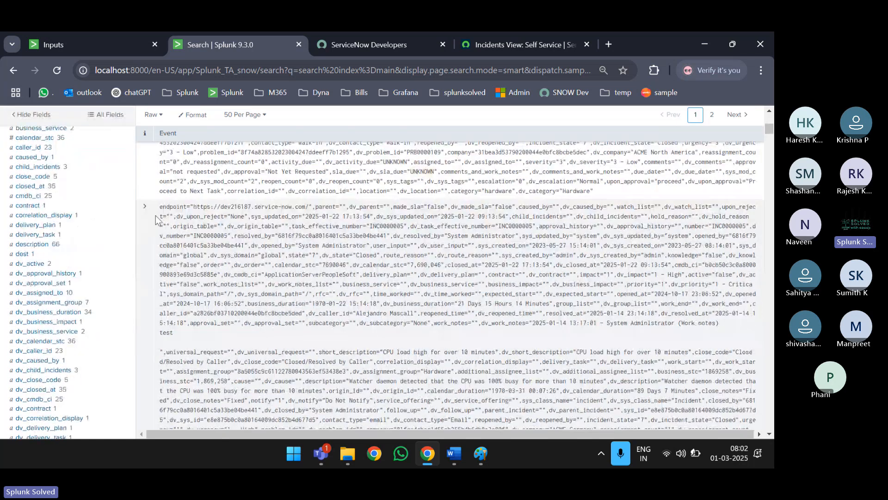
left_click_drag(159, 206, 169, 226)
left_click_drag(197, 302, 215, 337)
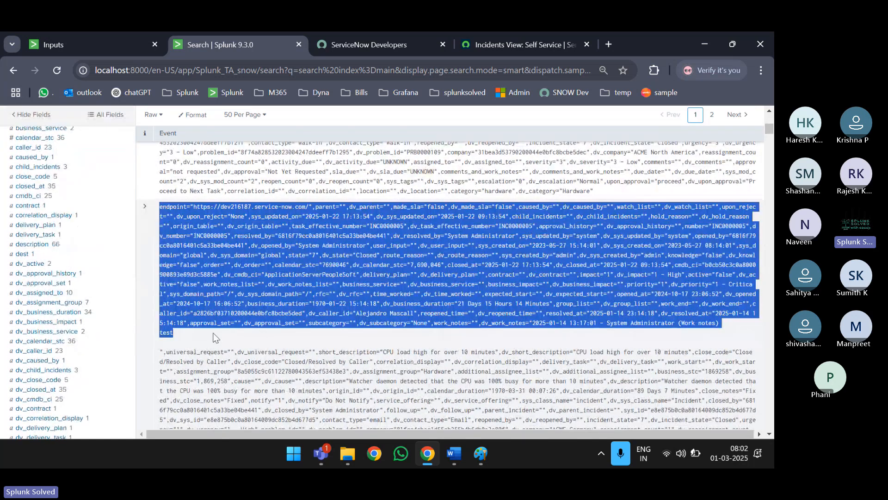
left_click(215, 337)
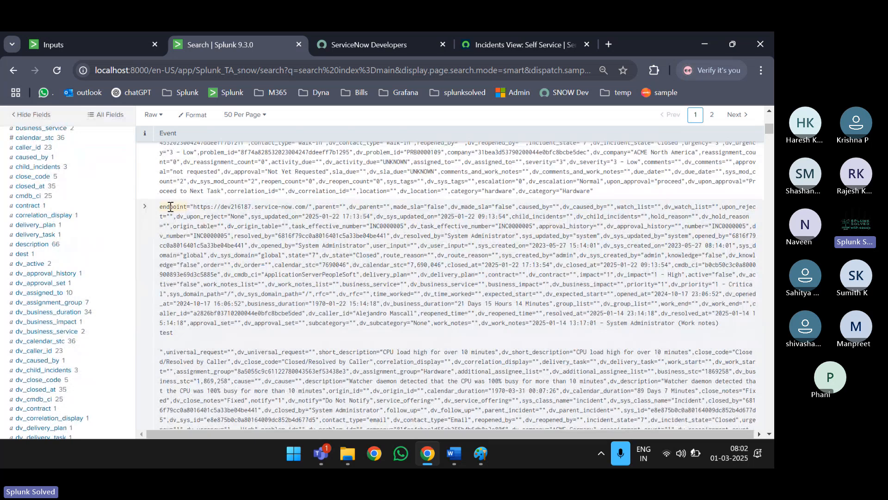
left_click_drag(193, 207, 308, 209)
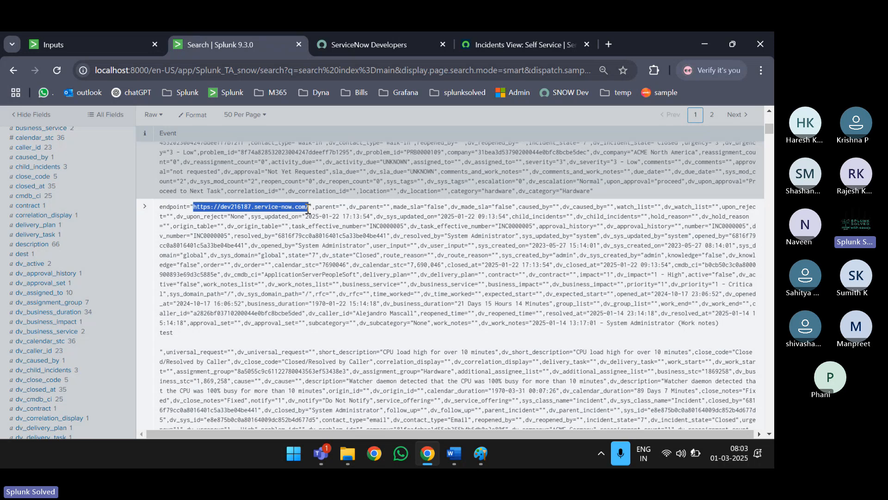
left_click(112, 231)
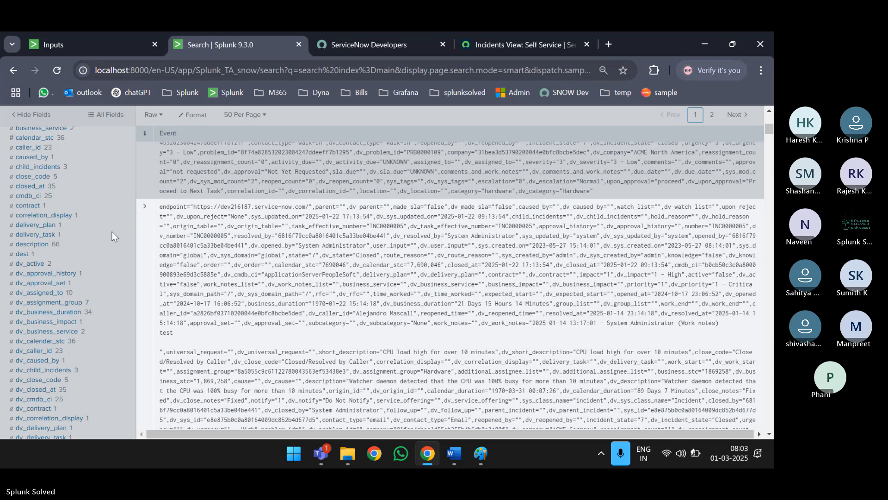
scroll(112, 234, "down", 3)
scroll(112, 237, "down", 15)
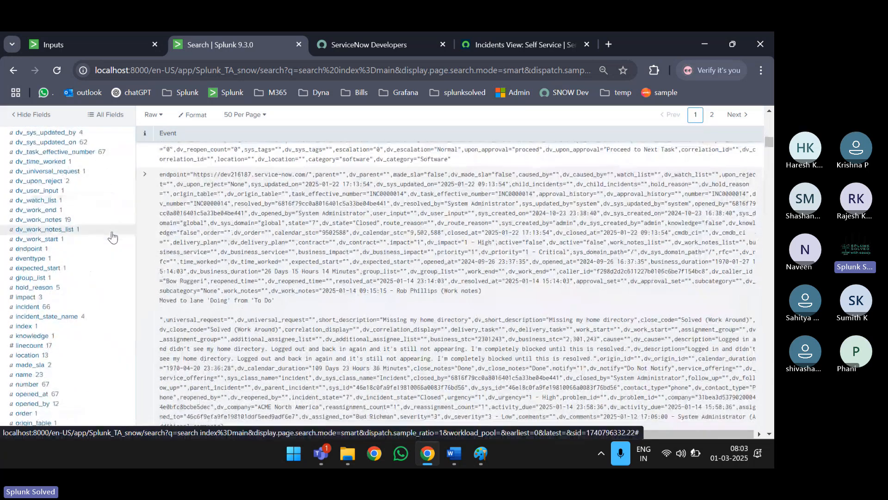
scroll(112, 237, "down", 15)
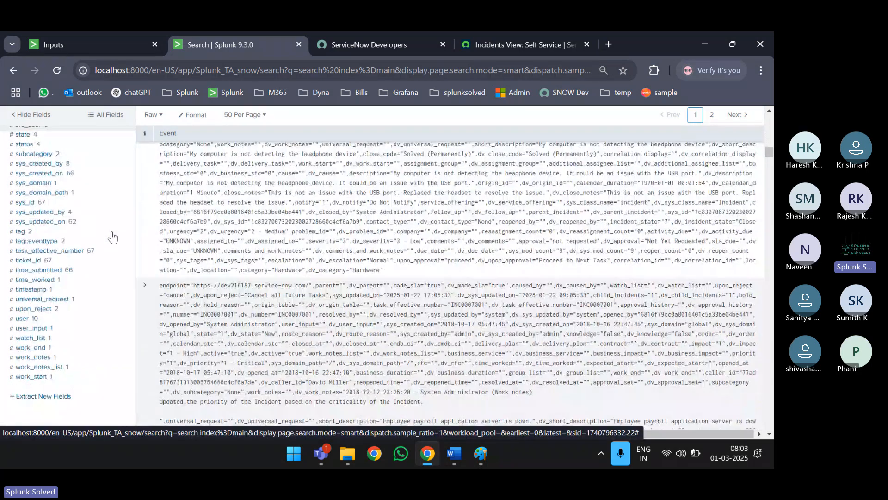
scroll(112, 237, "up", 20)
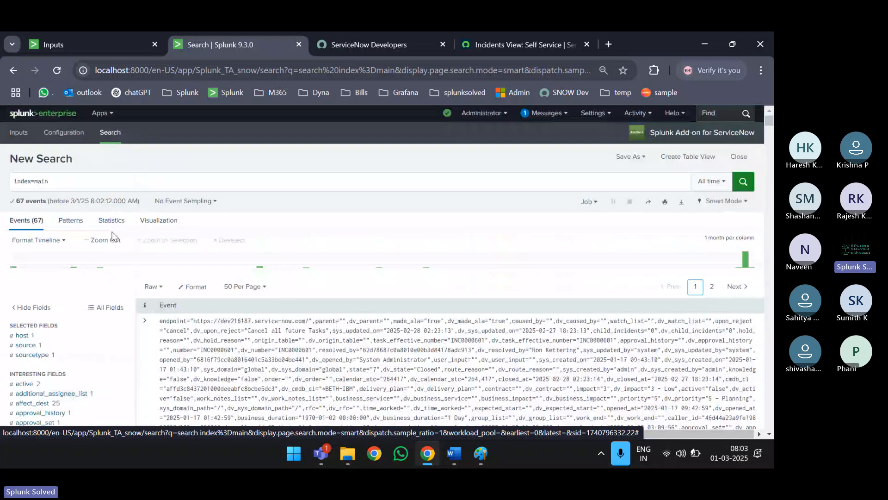
left_click(201, 181)
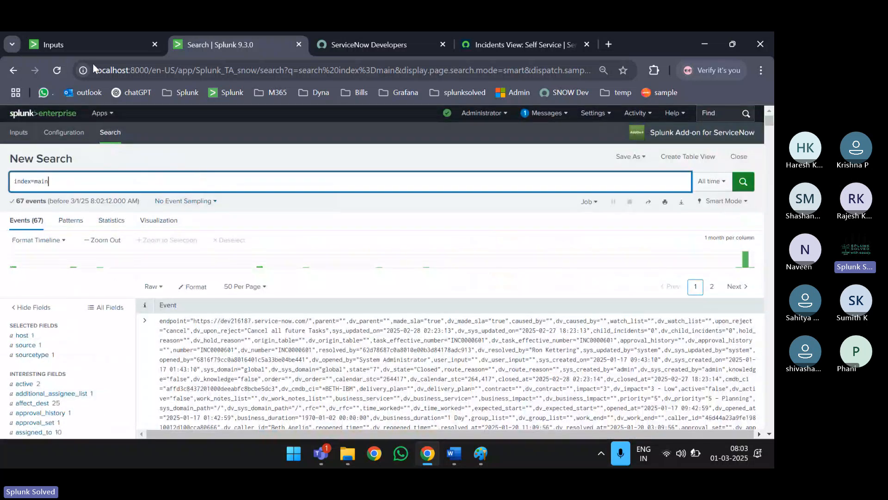
- Return to the add-on's Inputs page and delete the 'col' filter to list all 24 inputs
left_click(80, 37)
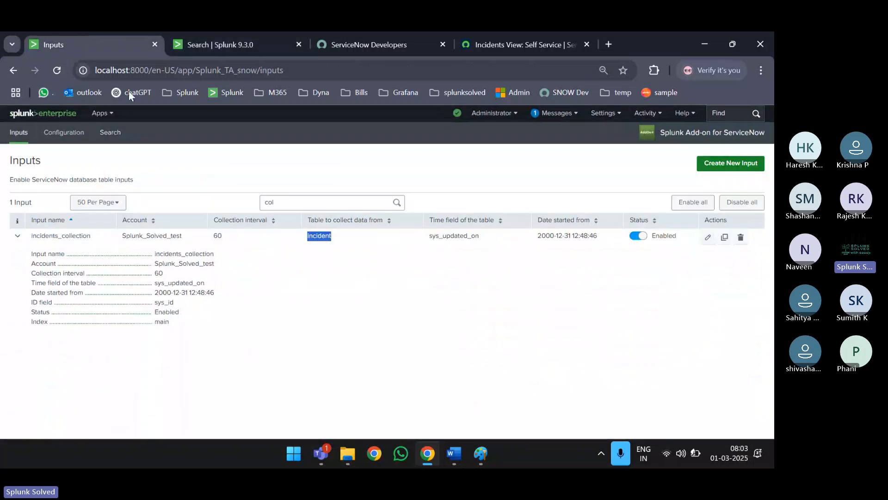
double_click(306, 203)
key("BackSpace")
key("Tab")
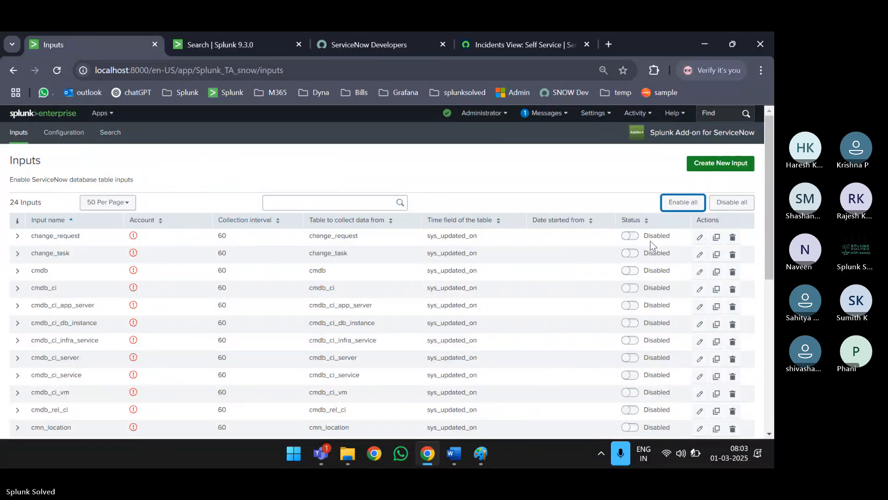
left_click(700, 272)
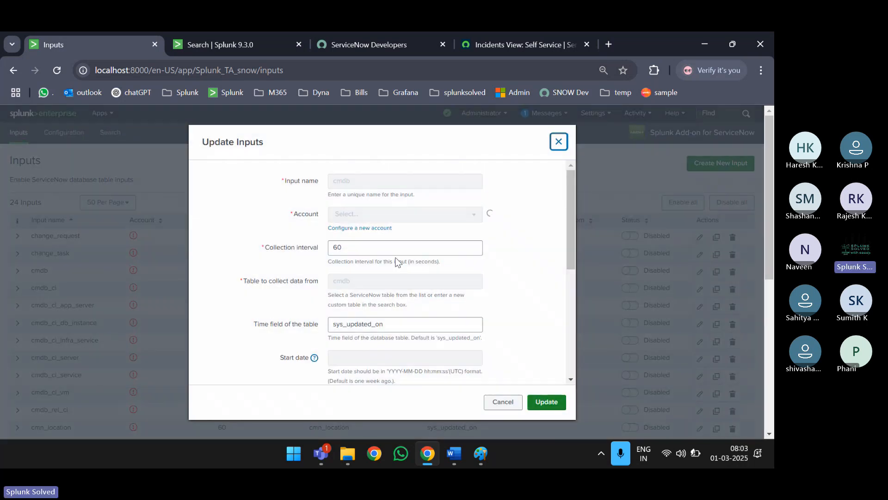
scroll(396, 262, "down", 1)
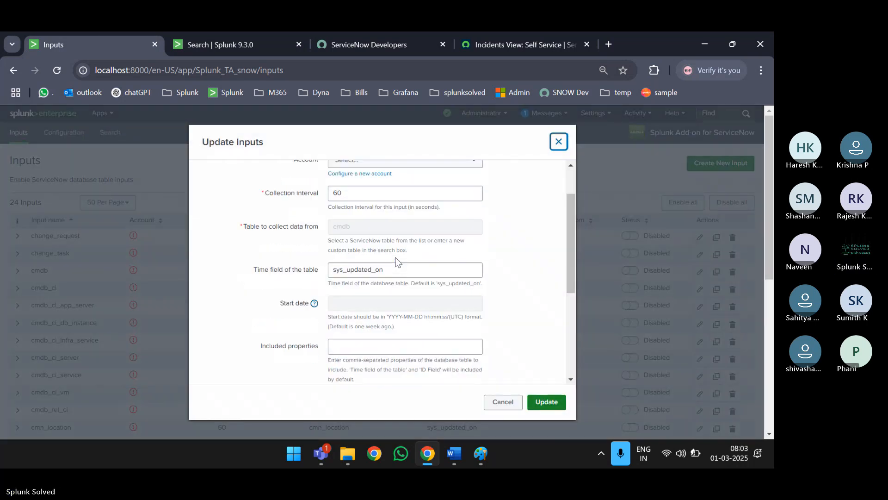
double_click(361, 225)
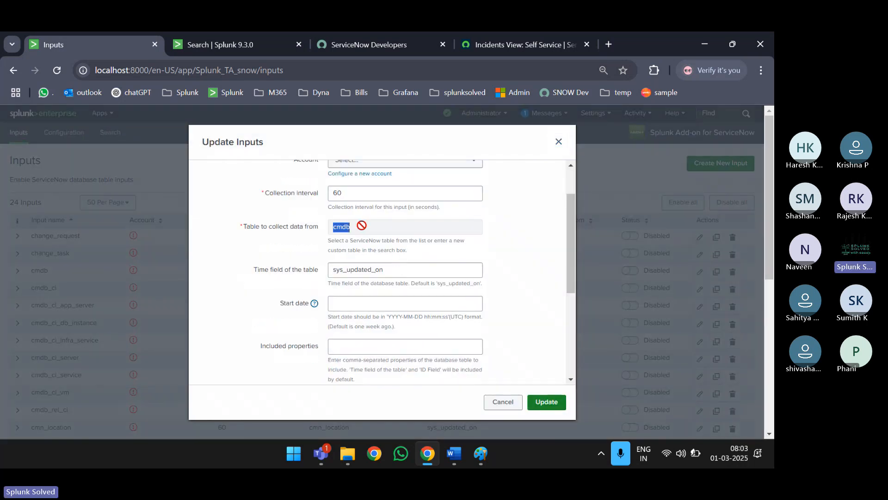
left_click(497, 402)
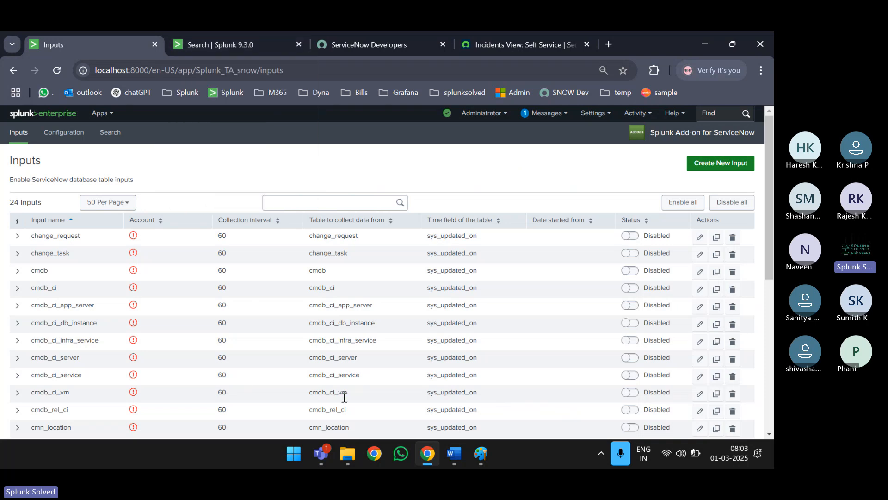
mouse_move(321, 454)
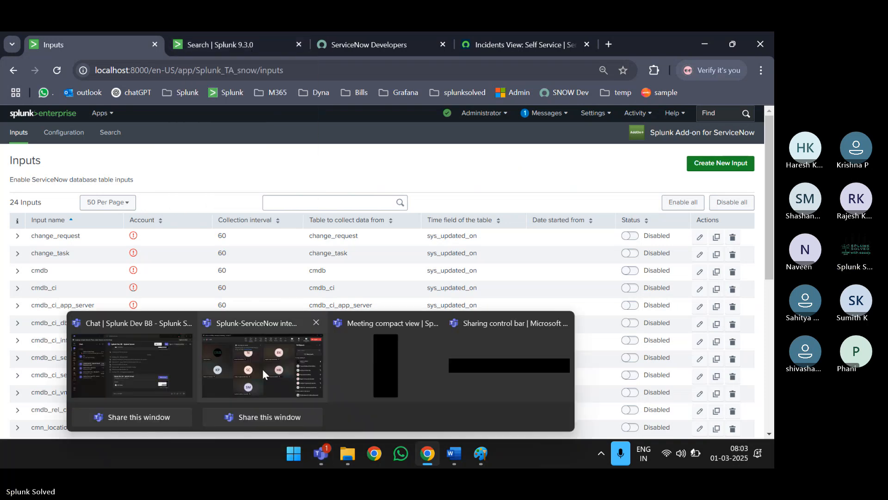
left_click(262, 368)
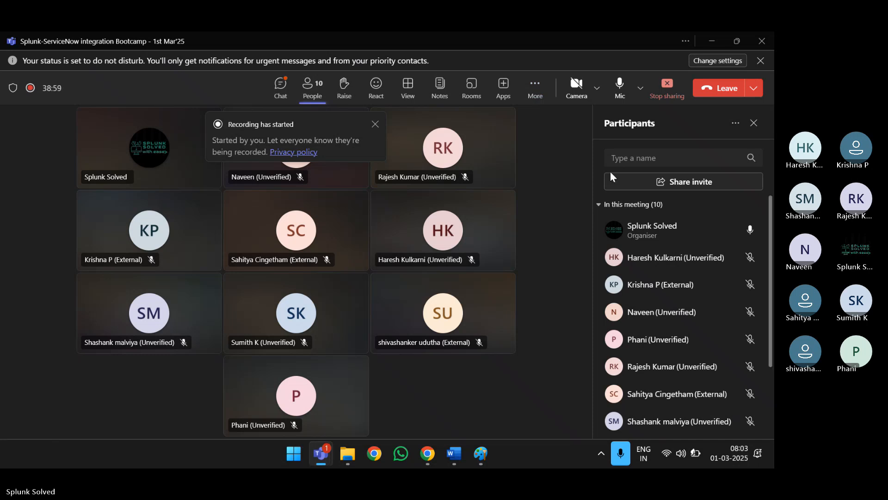
left_click(281, 95)
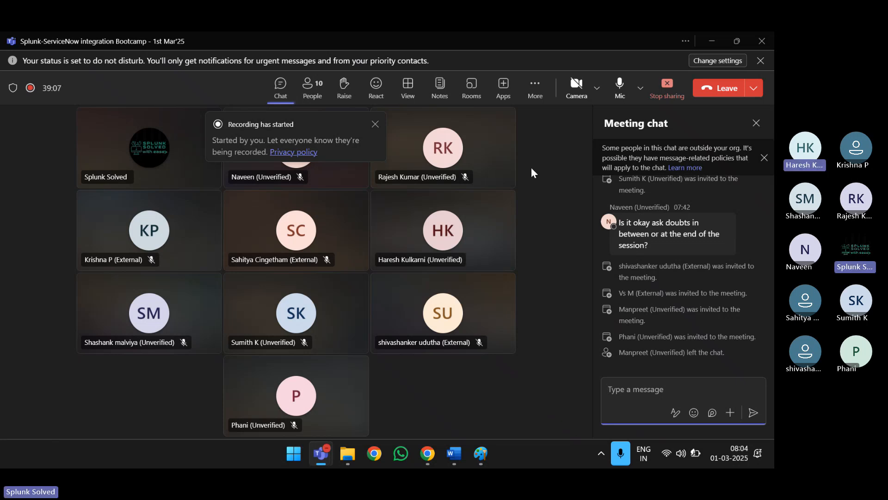
left_click(374, 125)
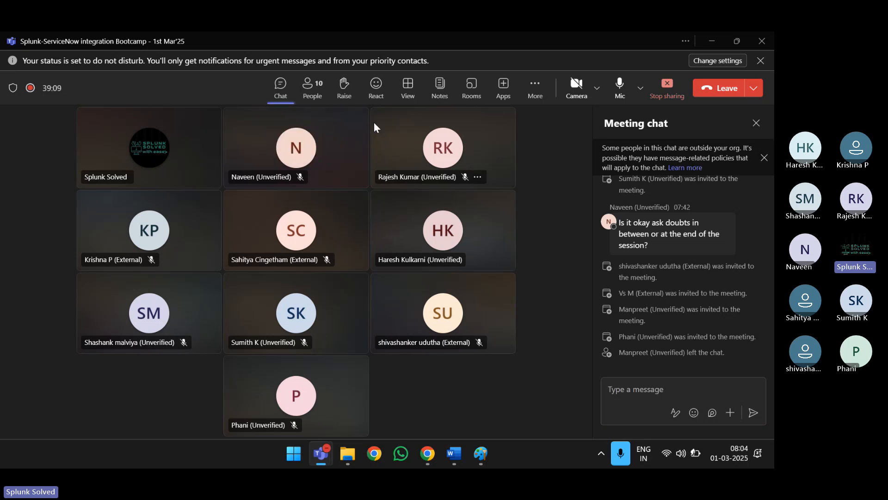
left_click(756, 123)
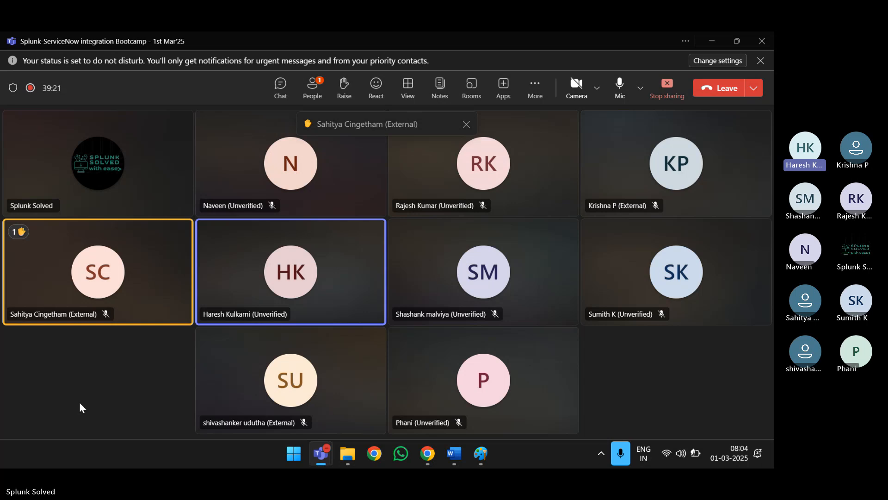
left_click(712, 40)
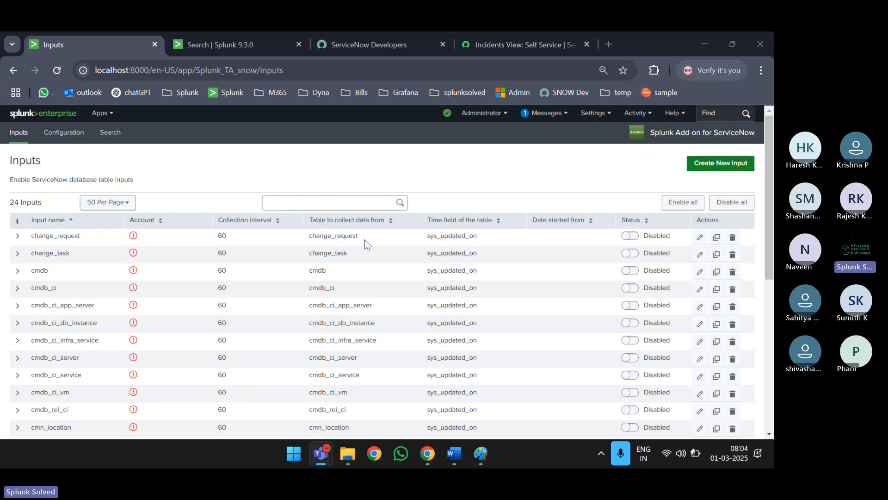
- Collapse the incidents_collection row's details in the Inputs table and scroll back to the top
scroll(364, 239, "down", 3)
scroll(365, 239, "down", 2)
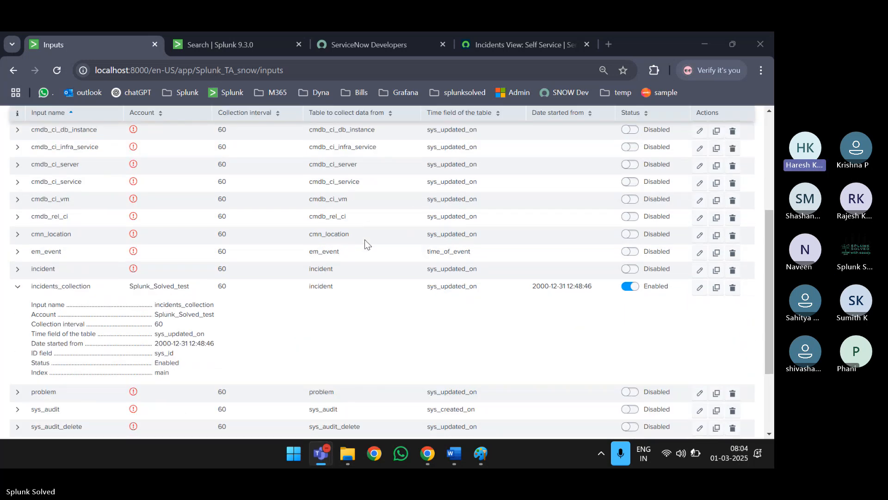
left_click(17, 286)
scroll(236, 330, "down", 1)
scroll(236, 329, "up", 6)
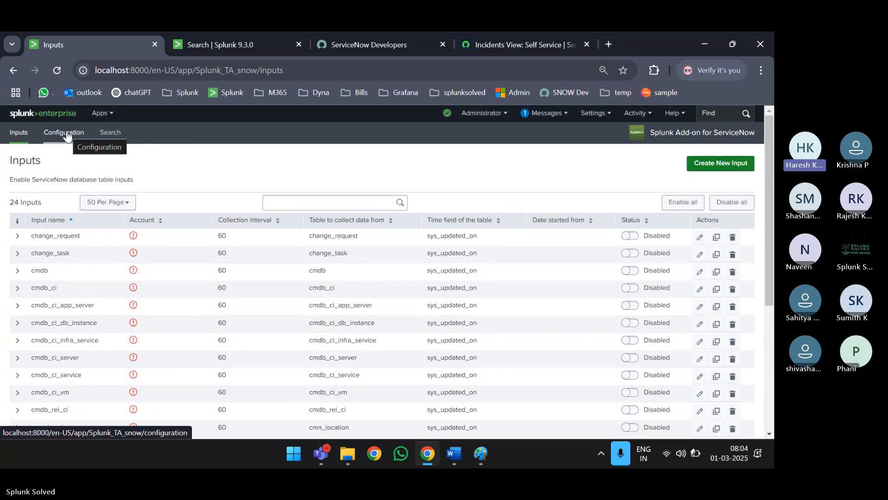
scroll(182, 179, "down", 2)
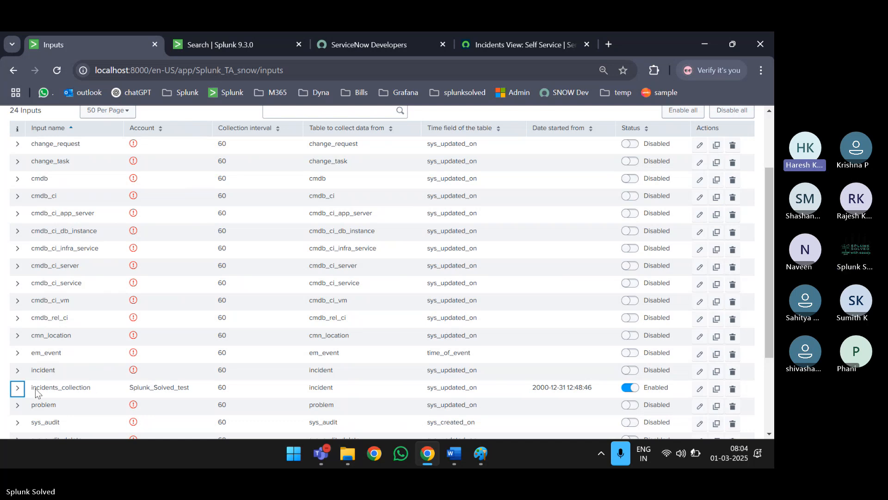
double_click(64, 389)
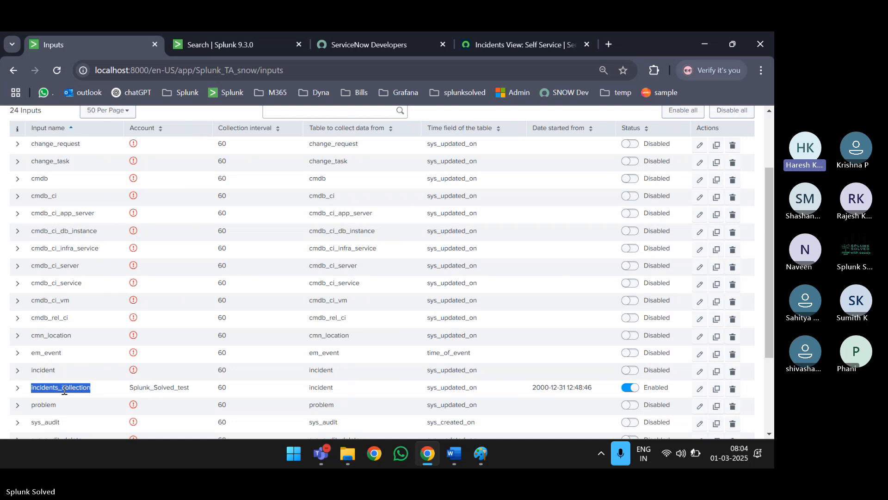
scroll(64, 391, "up", 3)
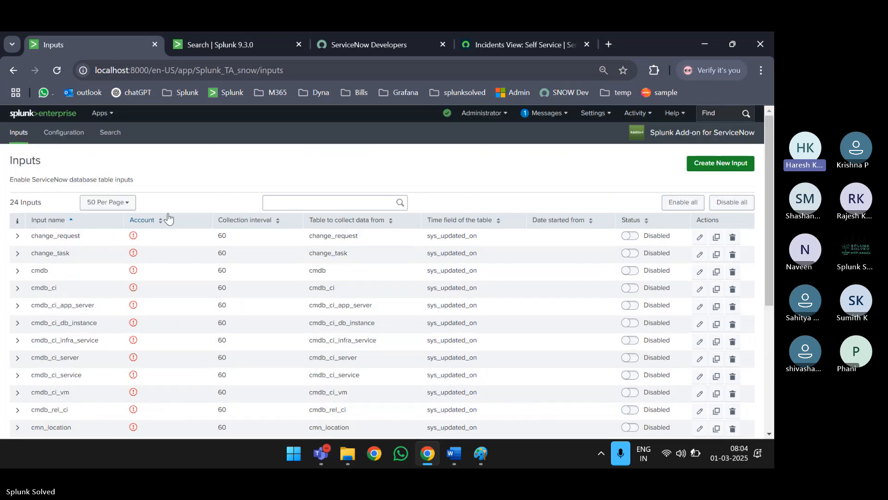
triple_click(206, 176)
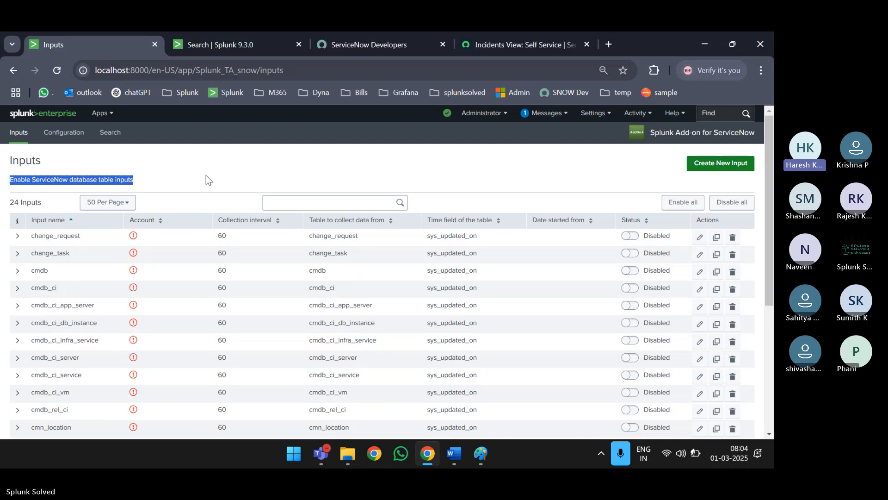
left_click(206, 176)
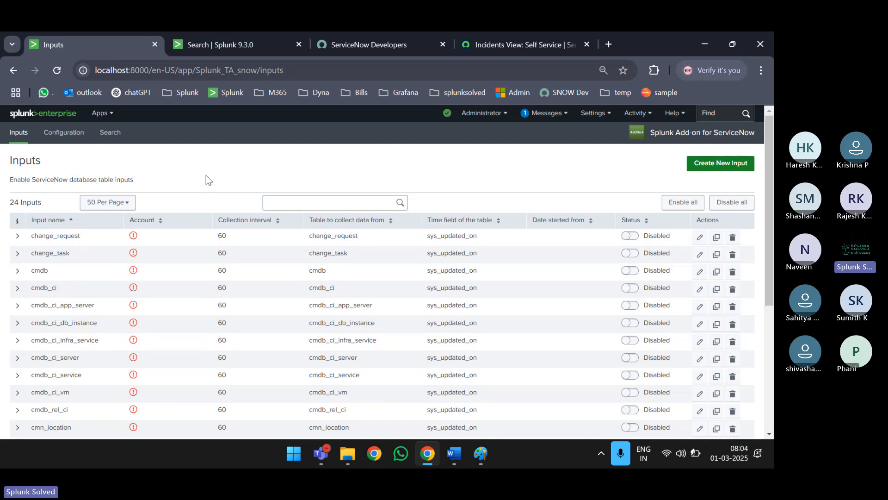
- In File Explorer, browse from the Windows (C:) drive into the Program Files folder
mouse_move(348, 453)
left_click(273, 332)
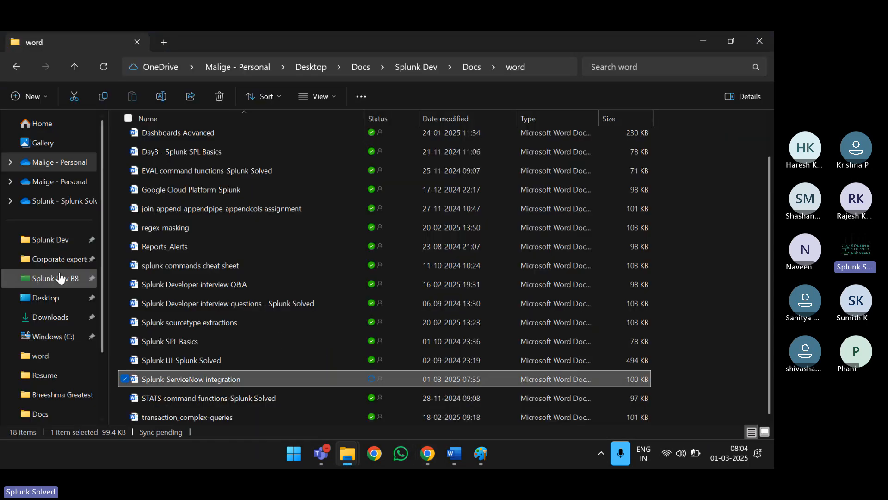
left_click(47, 334)
left_click(216, 119)
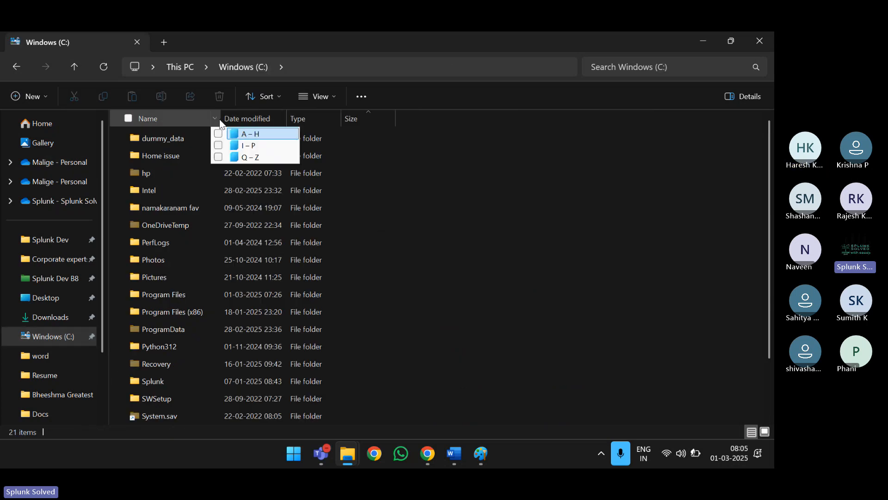
left_click(180, 303)
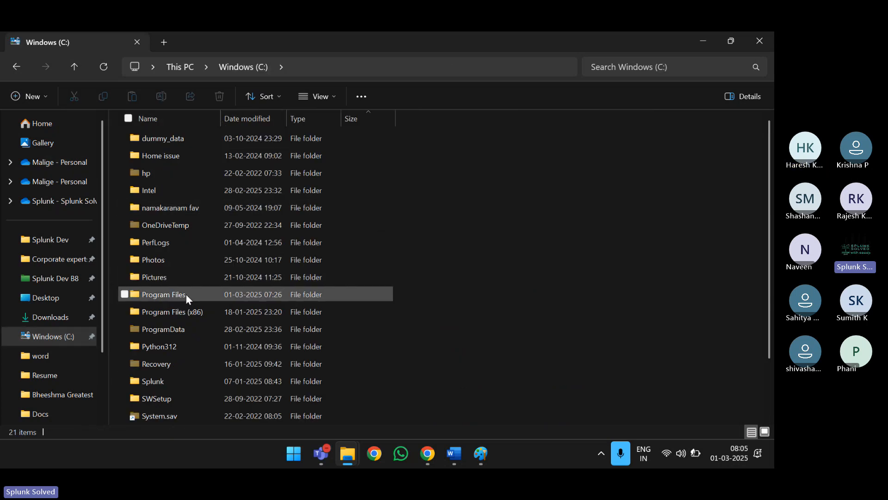
double_click(186, 294)
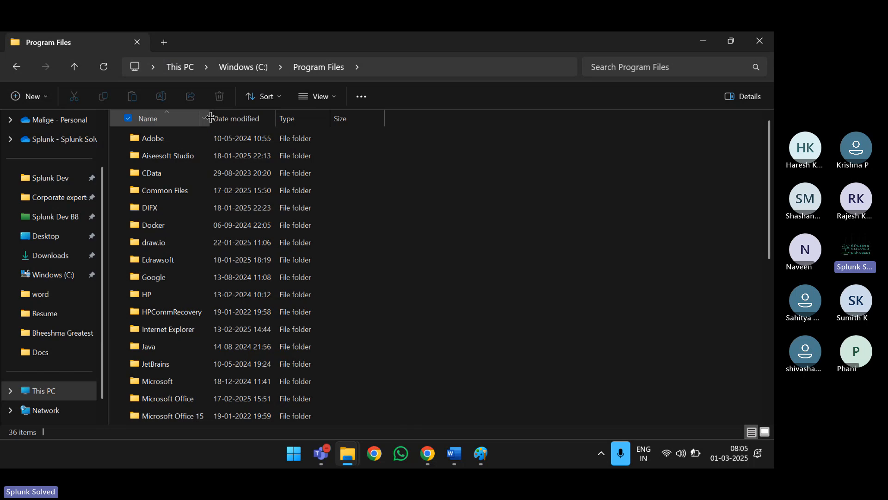
scroll(204, 382, "down", 3)
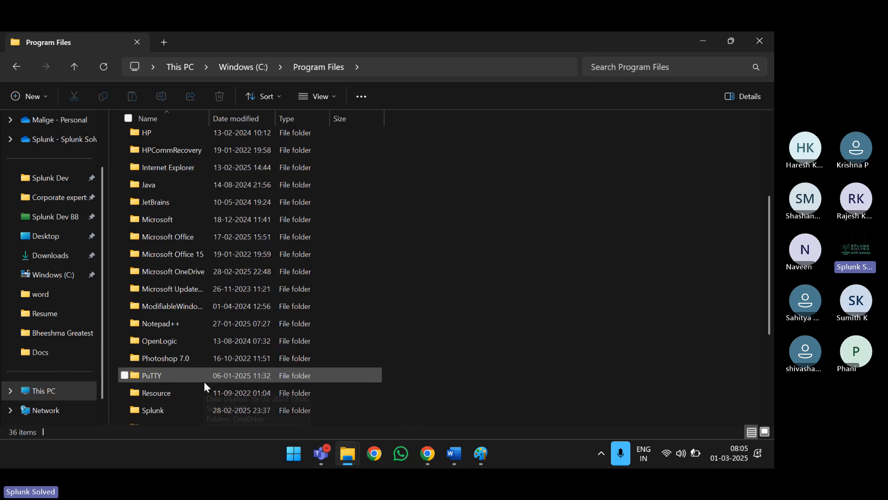
scroll(204, 381, "down", 1)
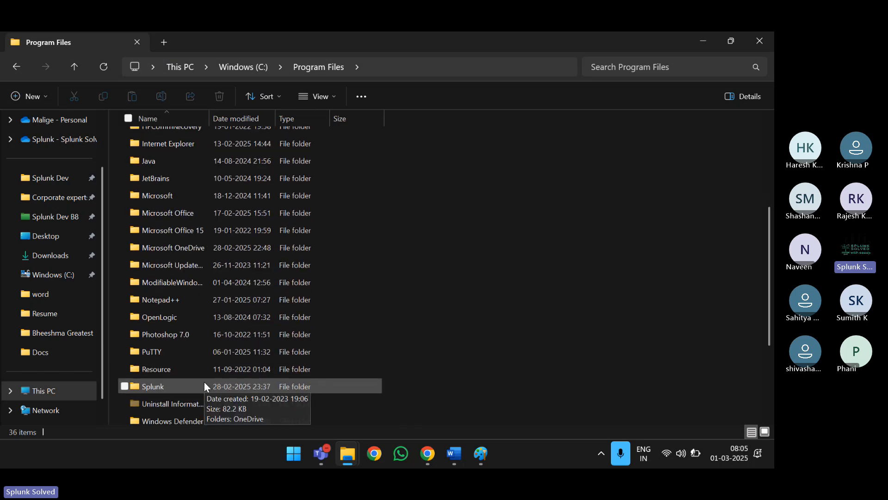
- Go through Splunk\etc\apps\Splunk_TA_snow\bin and select the snow_incident script
double_click(178, 389)
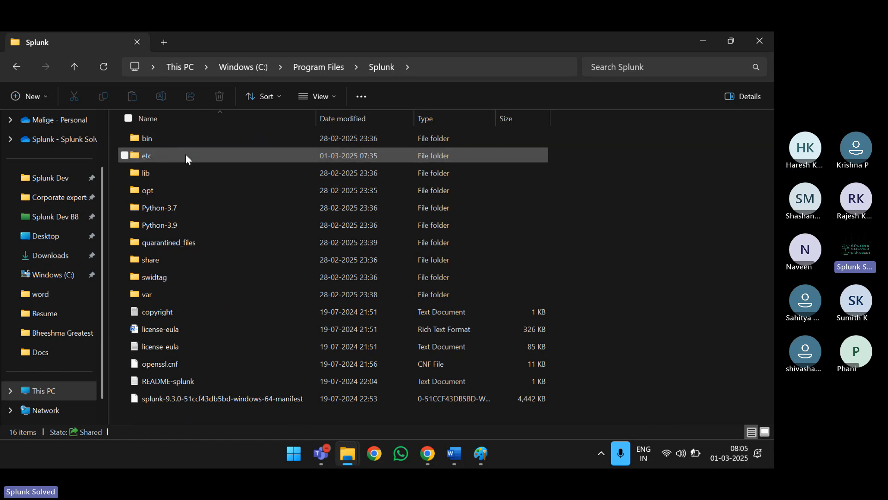
double_click(169, 157)
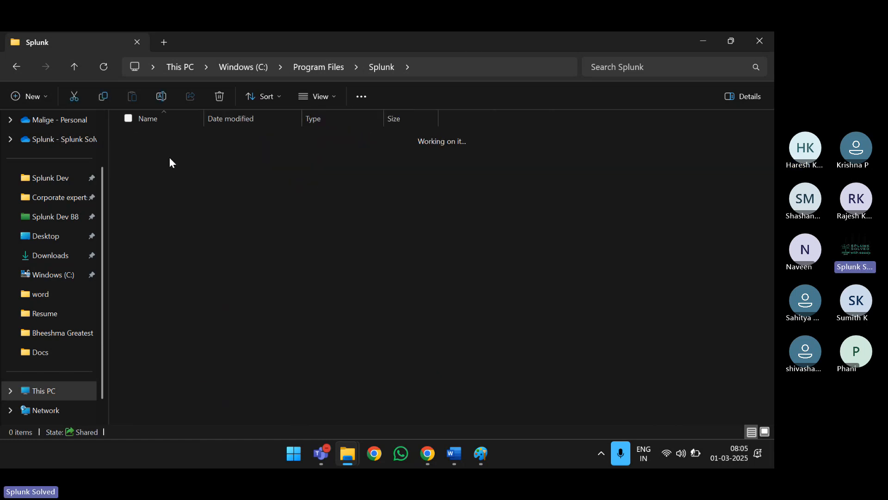
left_click(169, 158)
left_click(170, 157)
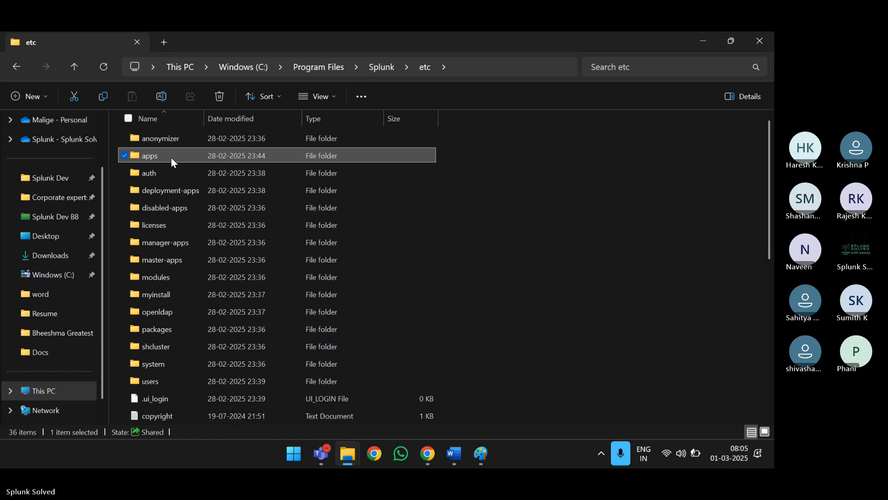
double_click(193, 156)
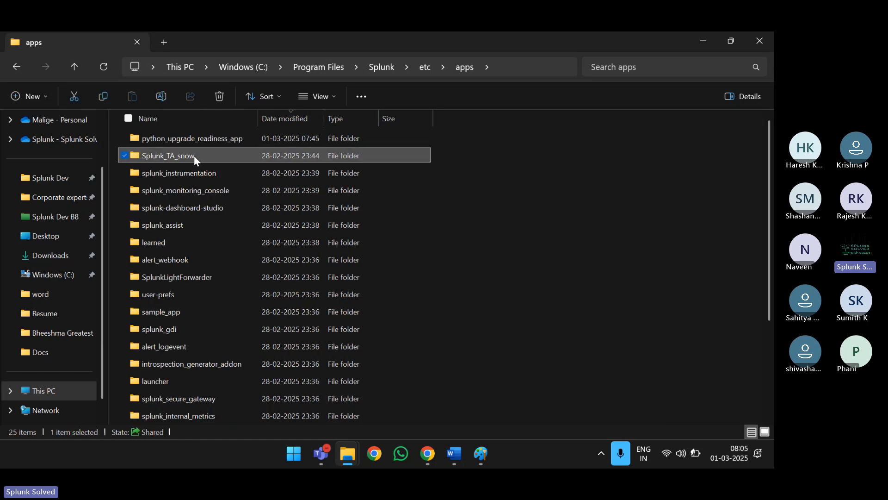
double_click(212, 153)
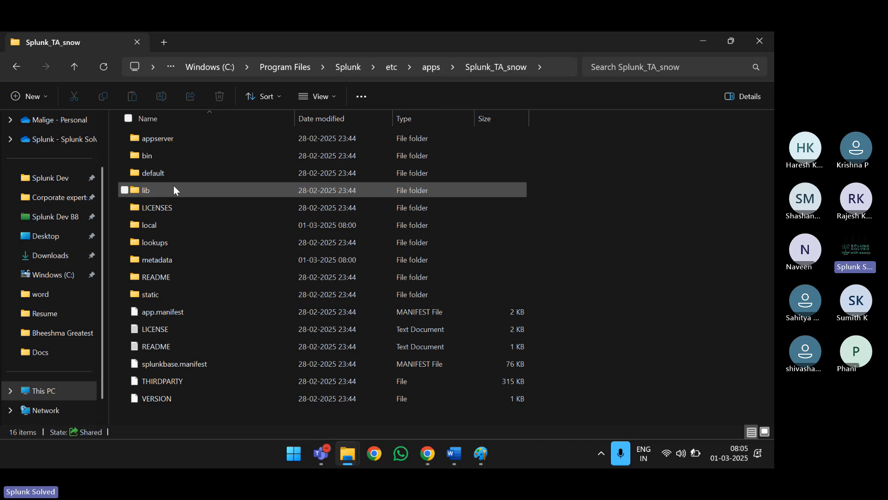
double_click(170, 155)
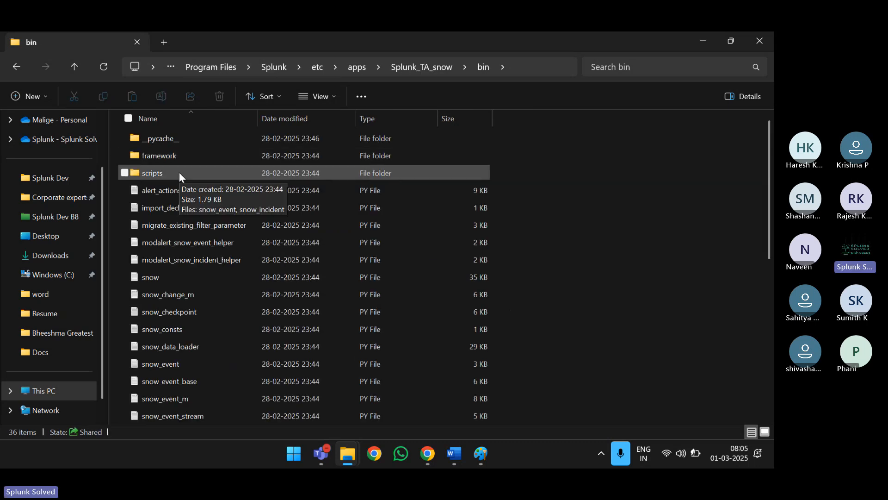
scroll(208, 377, "down", 2)
scroll(208, 377, "down", 1)
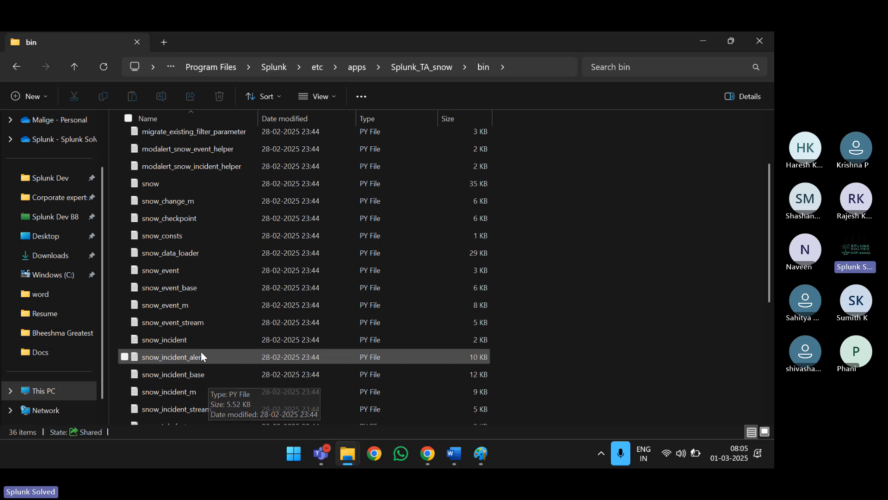
left_click(204, 337)
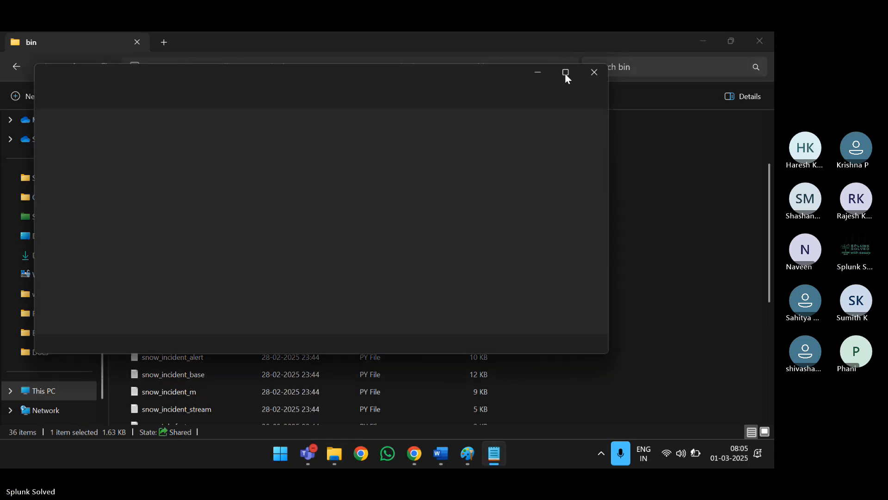
- Review the snow_incident code in a maximized Notepad, then minimize Notepad and File Explorer
left_click(565, 73)
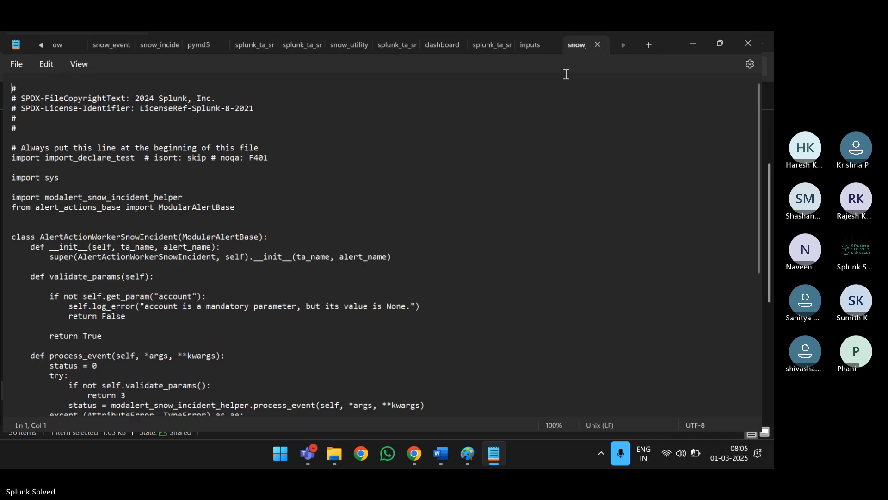
scroll(271, 235, "down", 7)
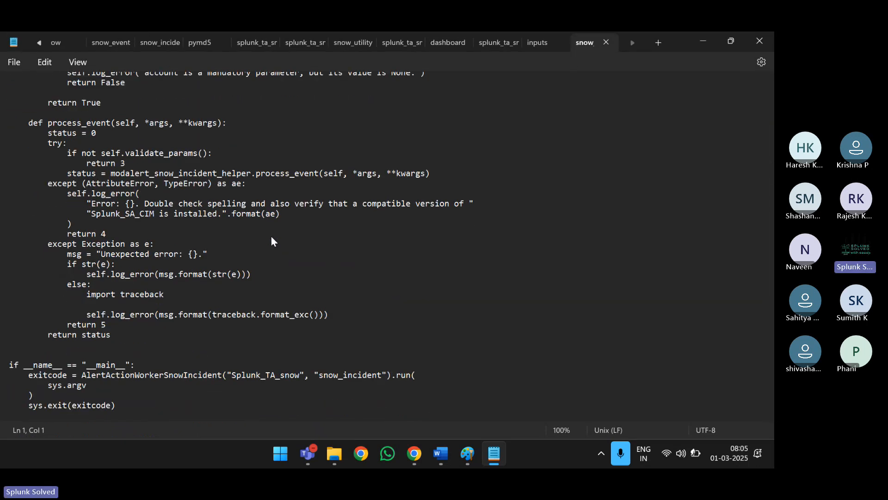
scroll(270, 235, "up", 6)
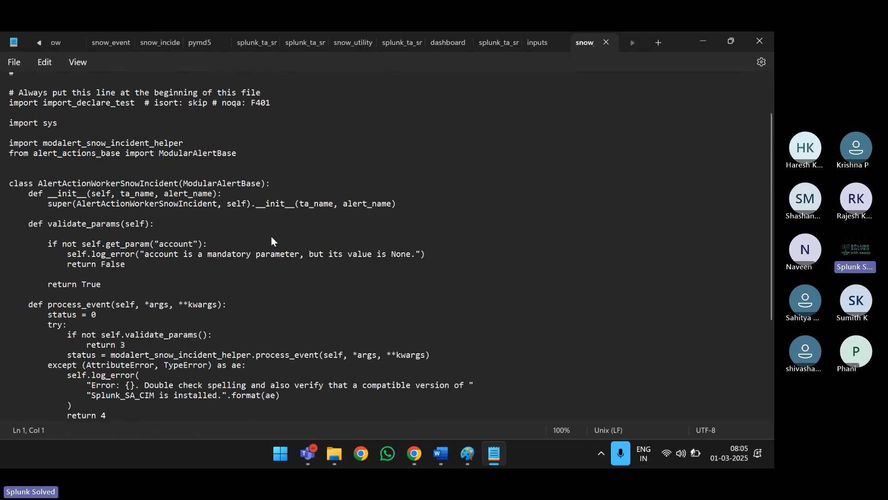
left_click(703, 41)
scroll(265, 223, "down", 5)
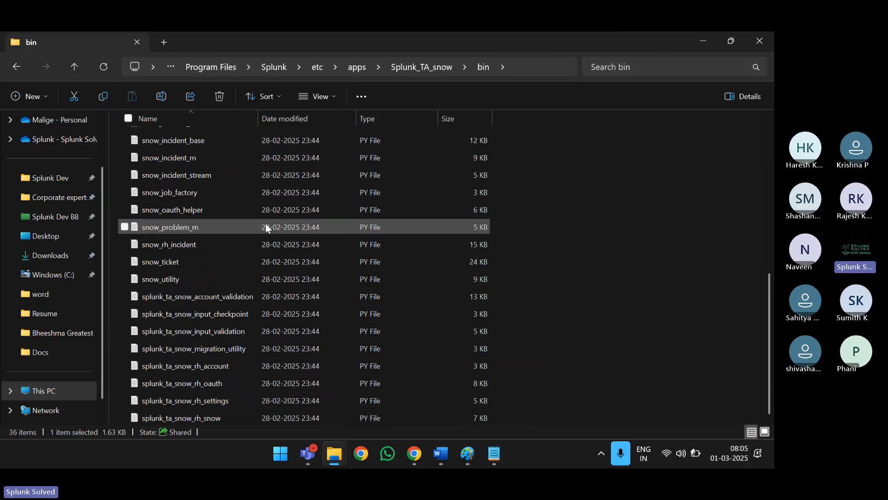
scroll(265, 224, "up", 2)
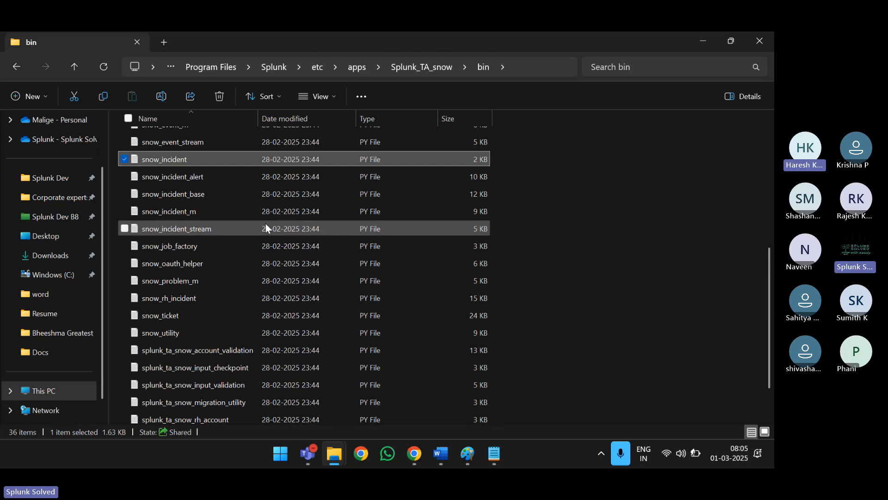
scroll(266, 223, "up", 2)
scroll(265, 223, "up", 2)
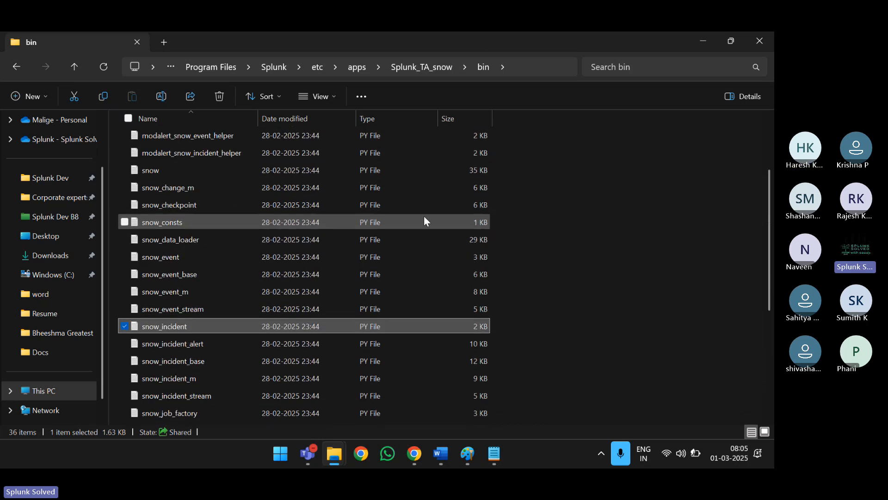
scroll(425, 220, "up", 3)
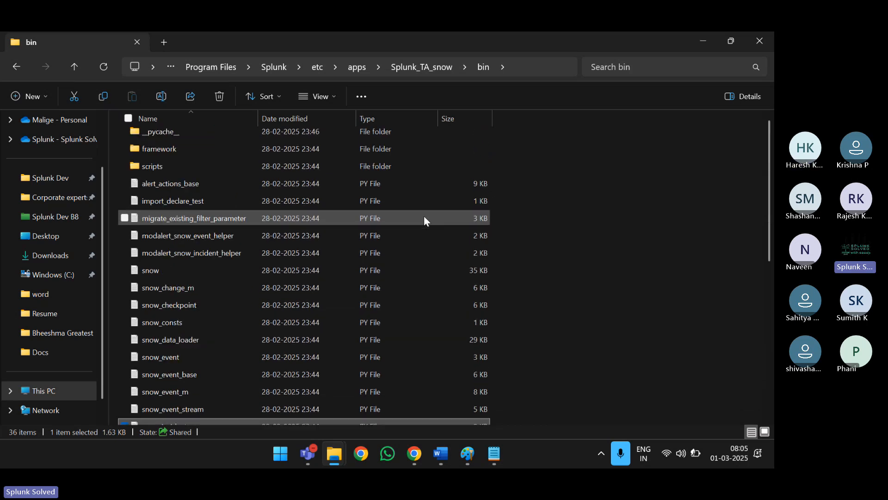
left_click(705, 42)
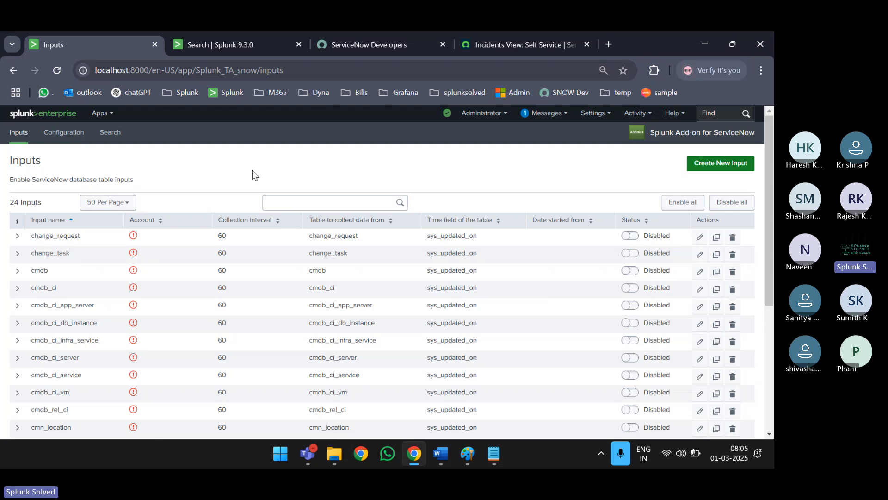
- Raise the screen brightness and scroll the 24-input list on the add-on's Inputs page
key("XF86MonBrightnessUp")
key("XF86MonBrightnessUp")
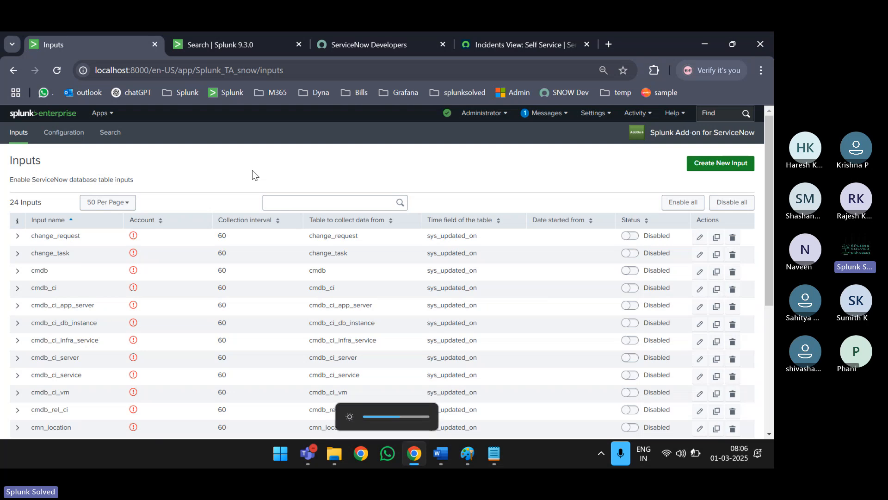
scroll(253, 174, "down", 1)
scroll(252, 170, "up", 1)
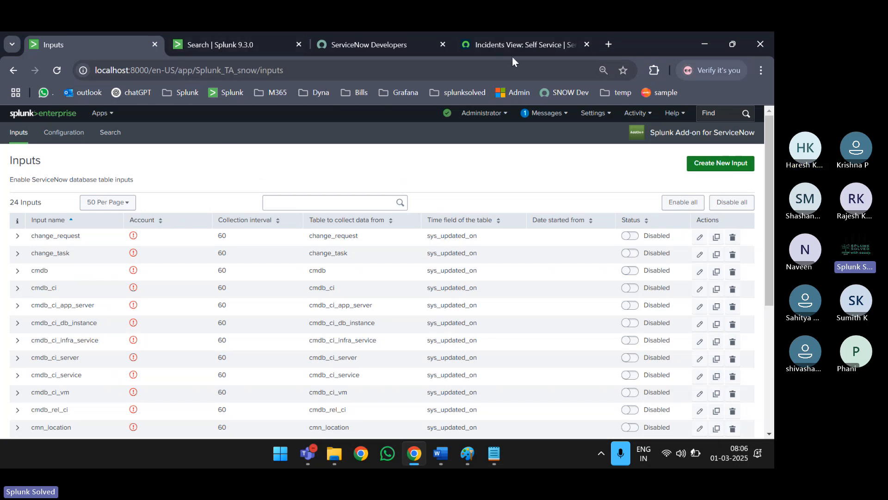
- Copy the ServiceNow instance URL and load its /api/now/table/incident endpoint in a new tab
key("ctrl+Tab")
key("ctrl+Tab")
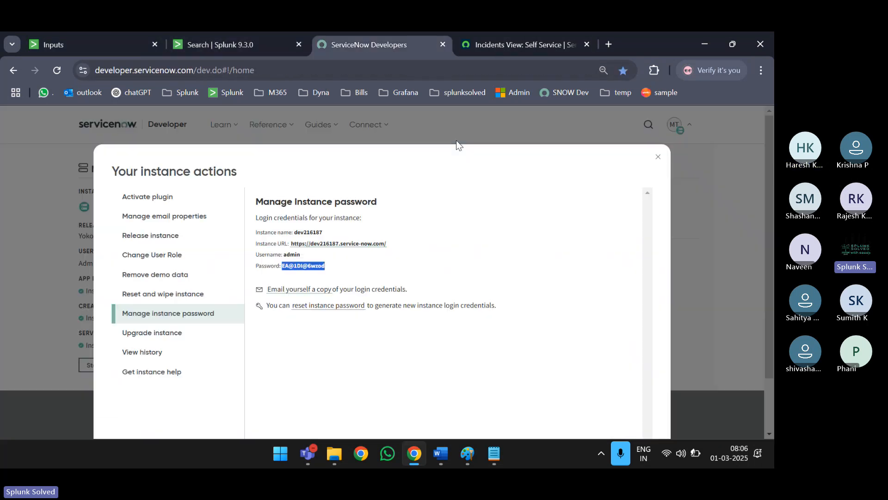
left_click_drag(393, 245, 291, 244)
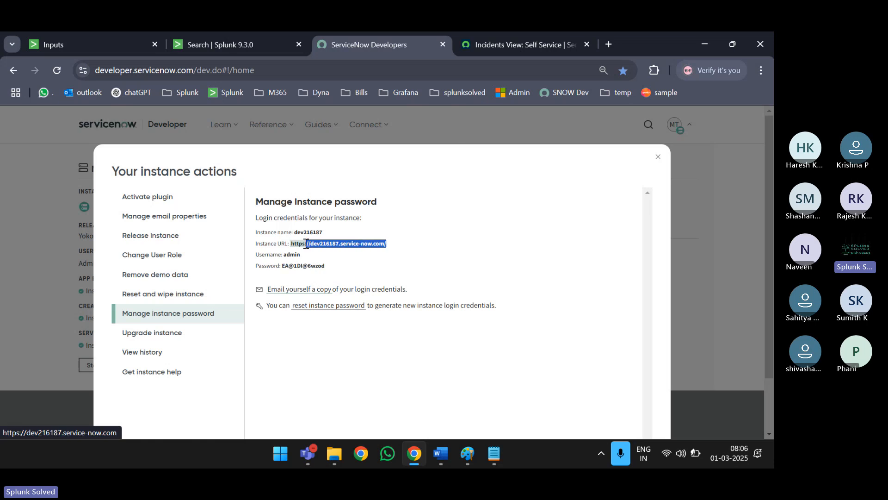
key("ctrl+c")
key("ctrl+t")
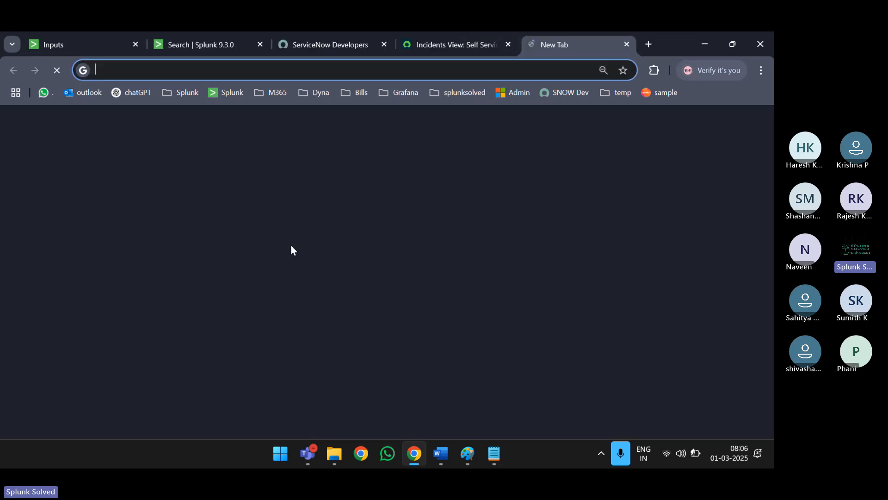
key("ctrl+v")
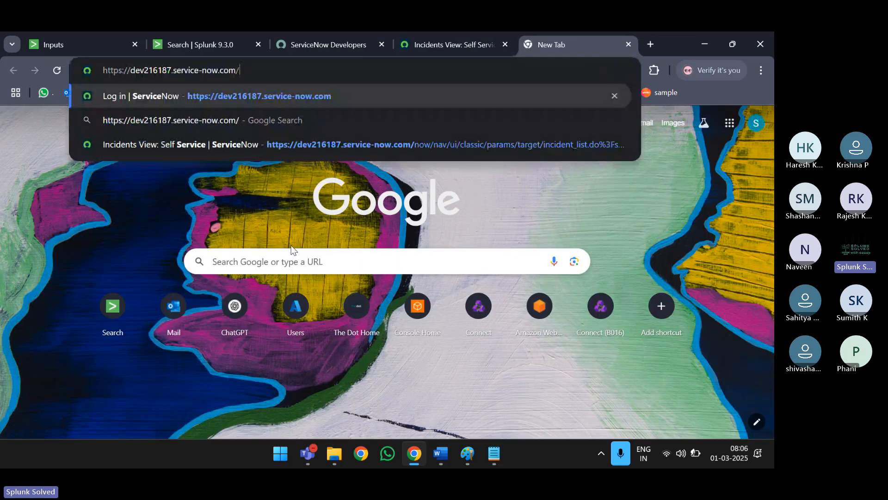
type("/")
key("BackSpace")
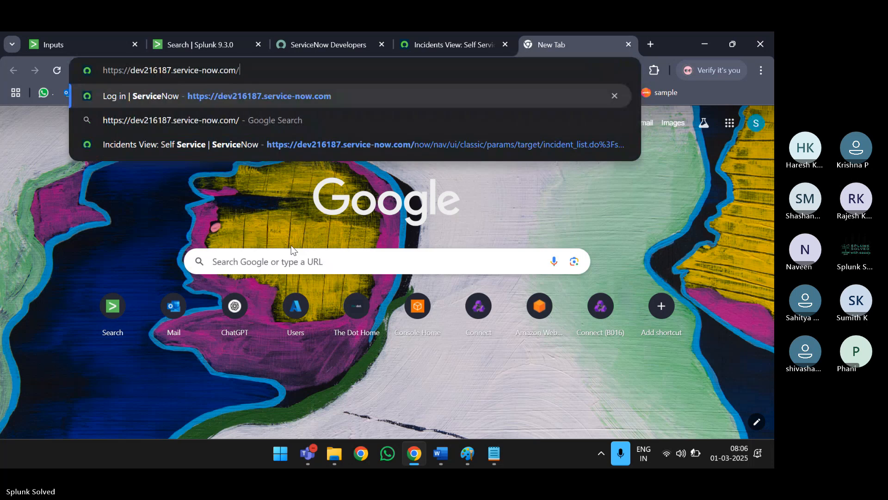
type("api/no")
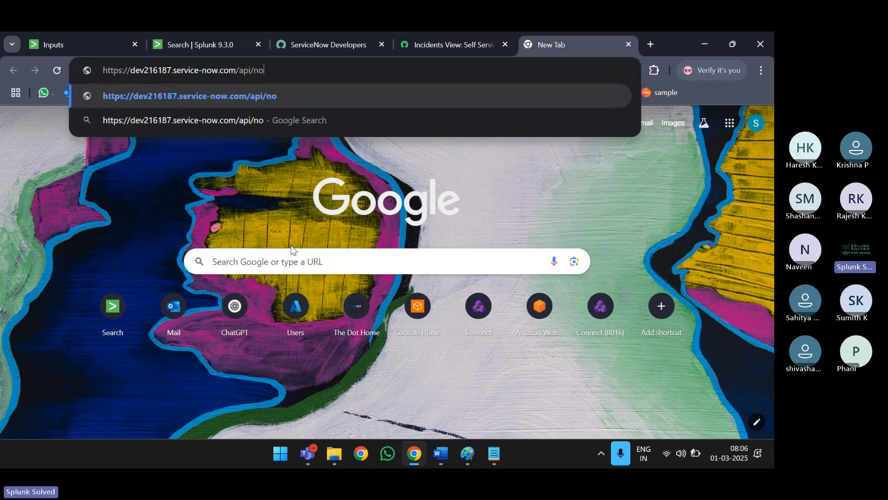
type("w/tab")
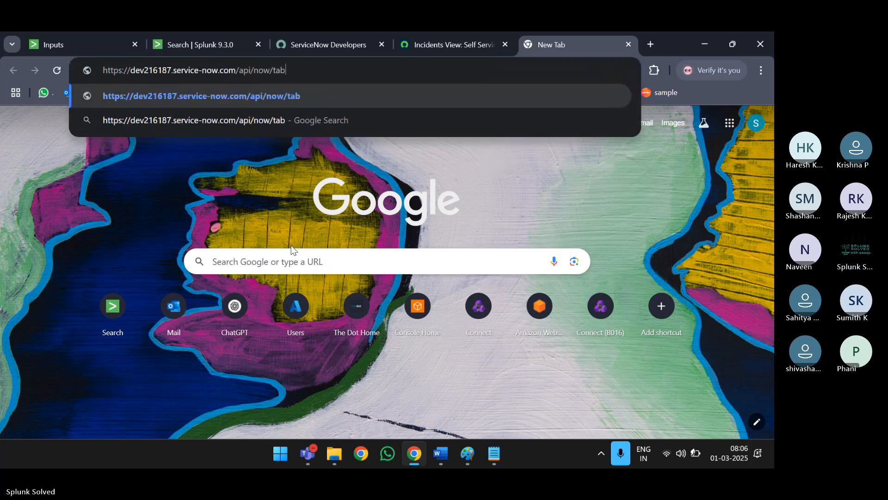
type("le/incident")
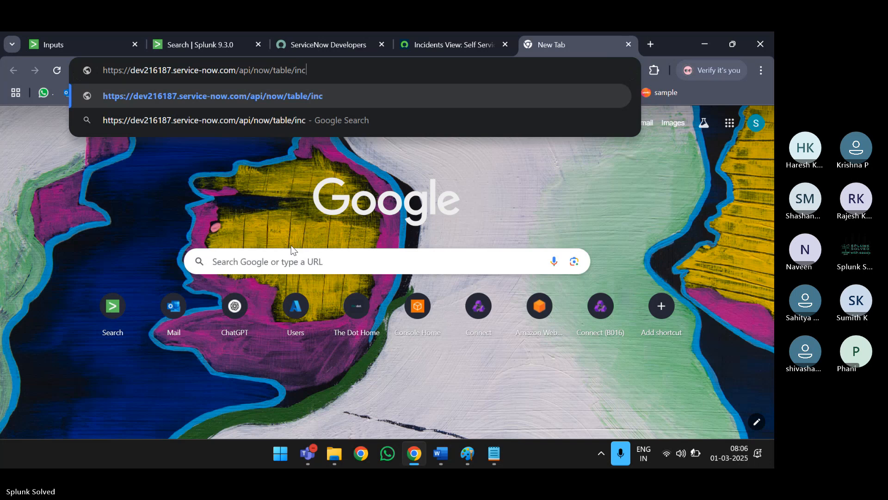
key("Return")
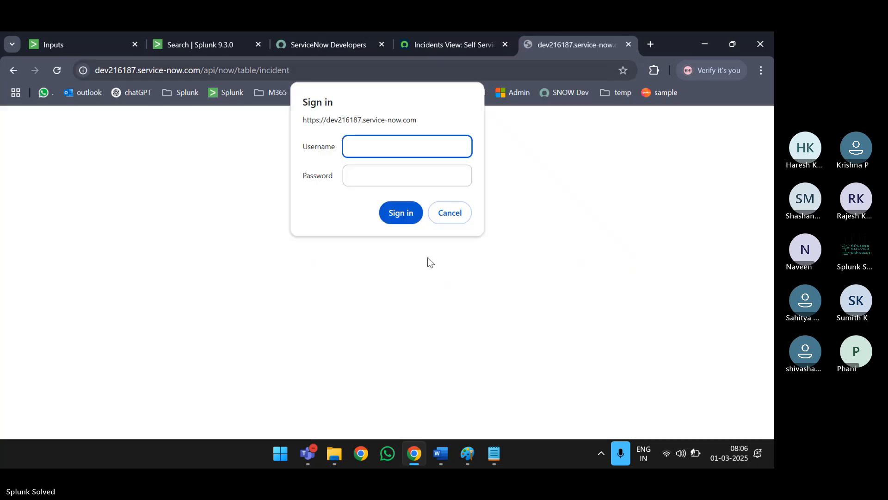
- Sign in to the instance with the username and password copied from the Developer Portal
left_click(399, 152)
type("admin")
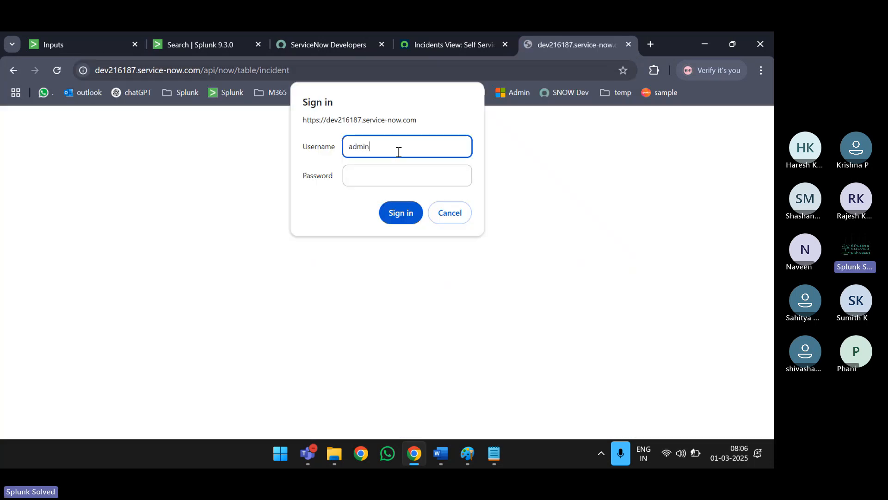
key("ctrl+Tab")
left_click(482, 43)
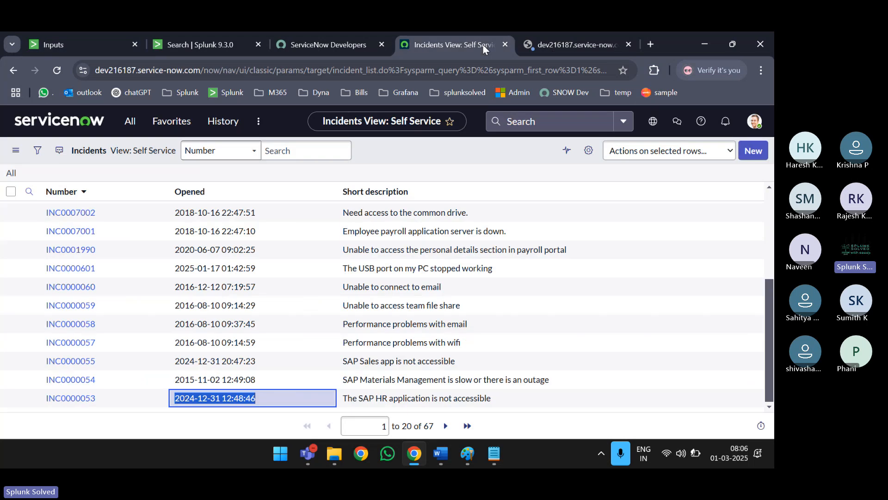
key("ctrl+shift+Tab")
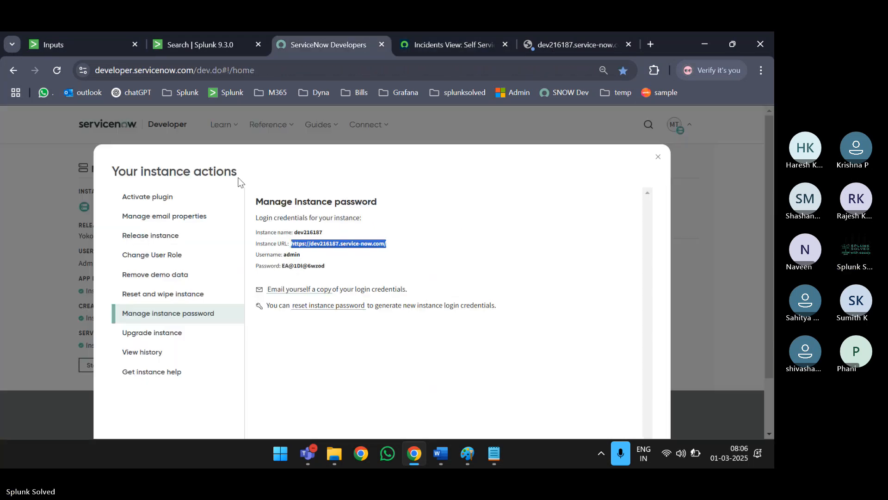
left_click_drag(331, 263, 283, 266)
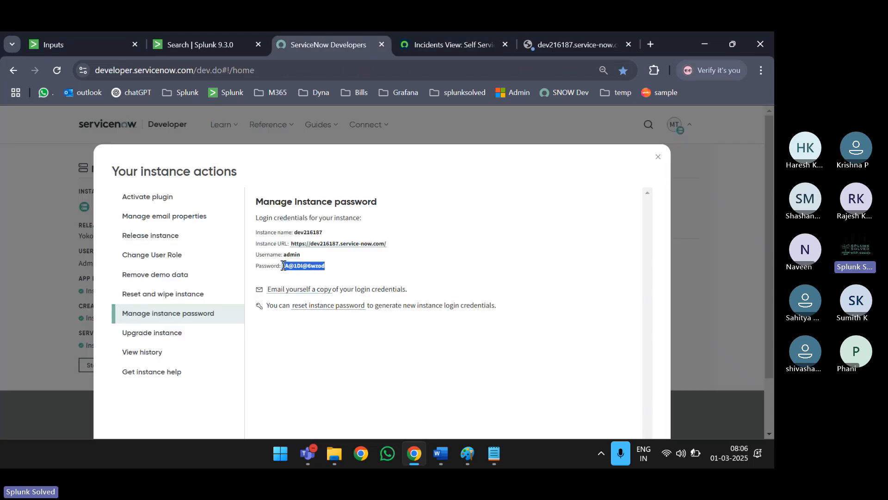
left_click(563, 40)
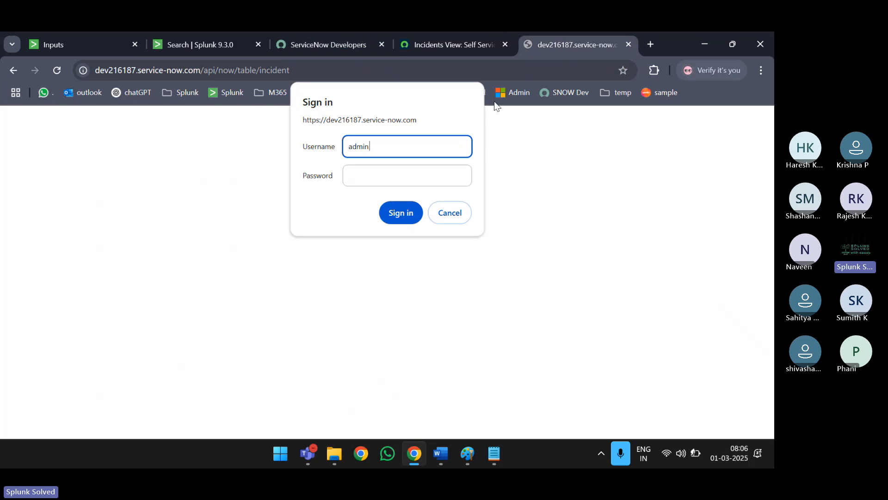
left_click(378, 181)
key("ctrl+v")
key("Return")
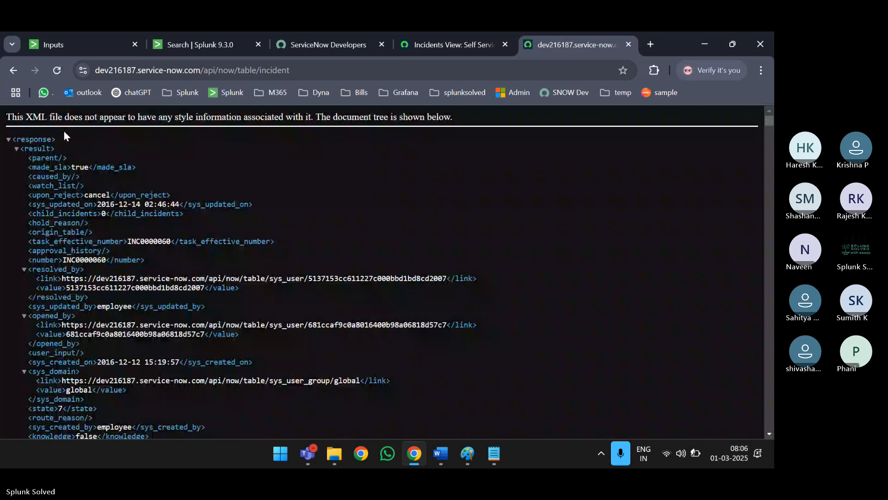
left_click(288, 69)
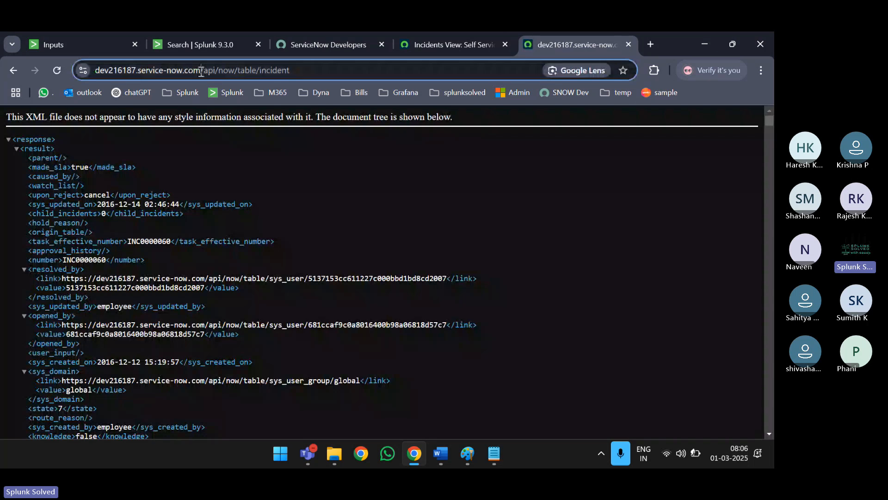
- Filter the inputs by 'col', expand incidents_collection, and review its edit dialog without saving
left_click(203, 38)
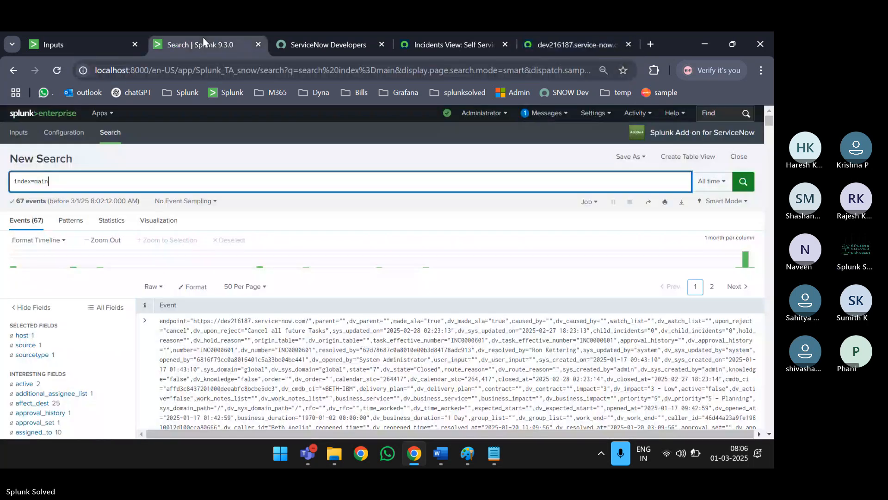
left_click(102, 47)
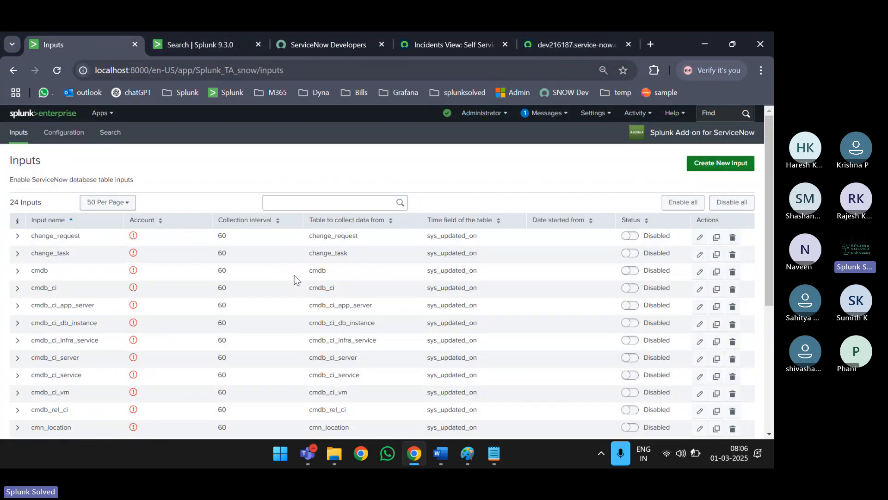
left_click(318, 200)
type("col")
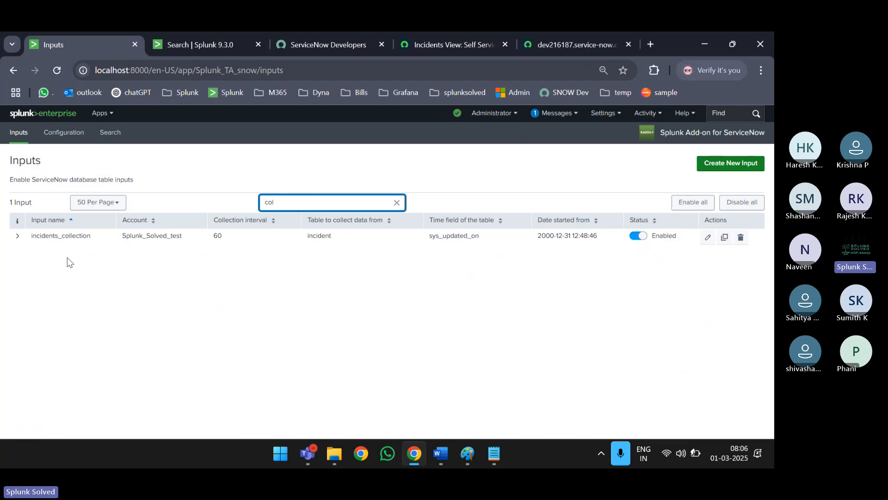
left_click(18, 236)
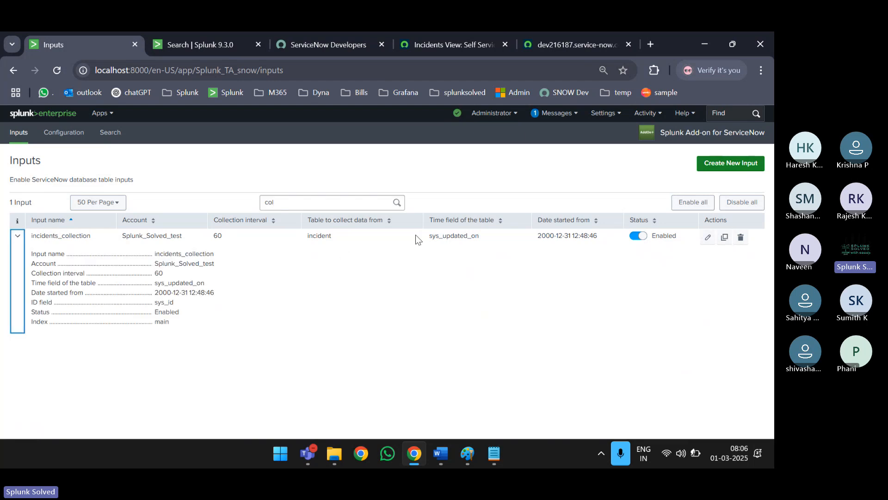
double_click(322, 237)
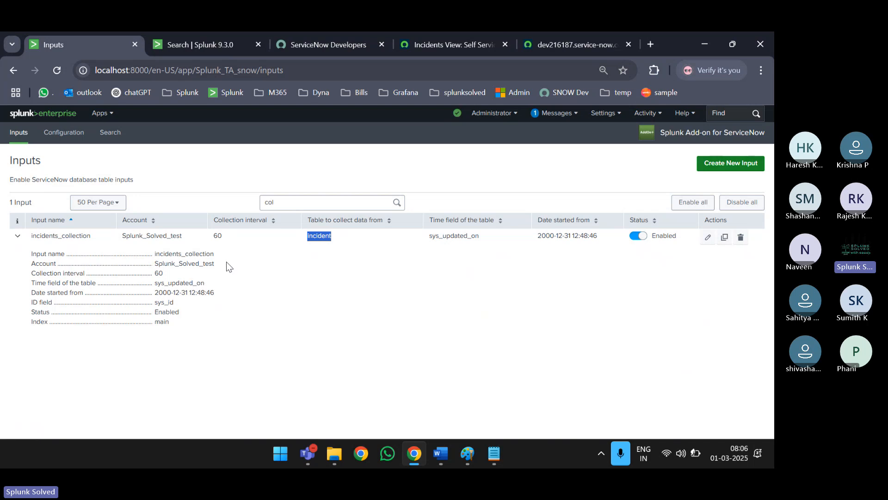
left_click(706, 242)
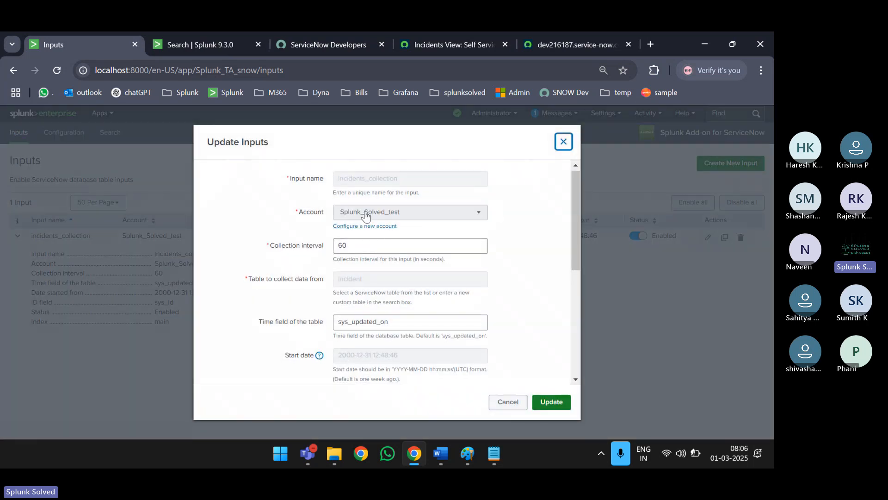
left_click(365, 214)
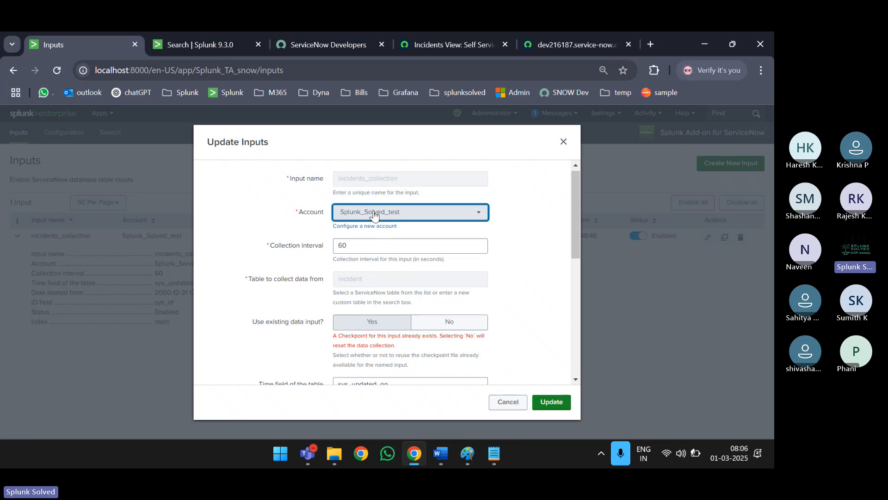
left_click(508, 402)
left_click(558, 44)
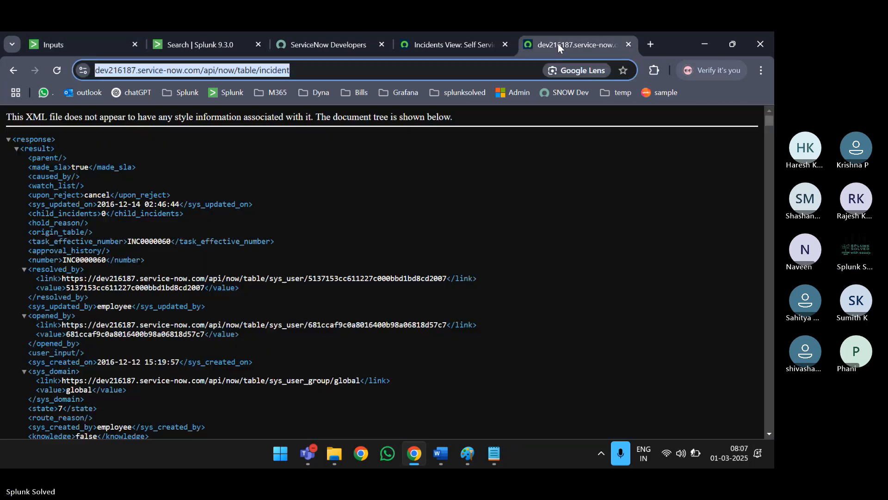
- Highlight the instance base URL and the api/now/table path in the address bar
left_click(194, 71)
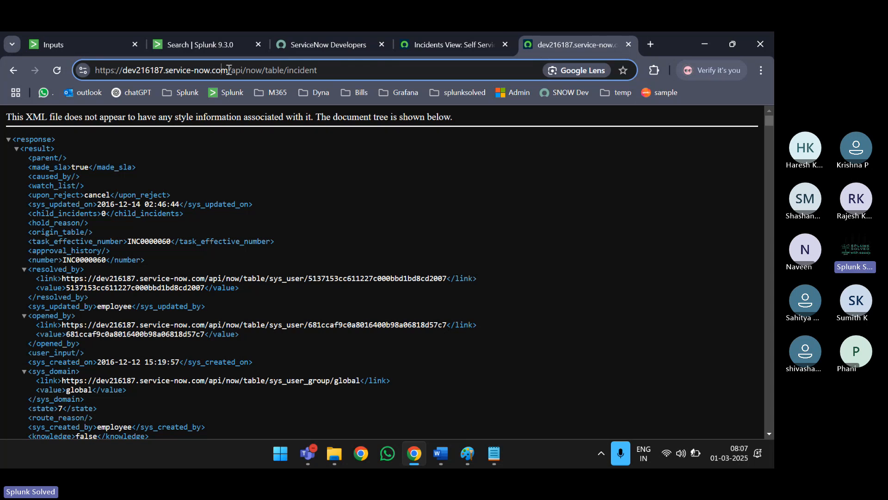
left_click_drag(229, 70, 95, 70)
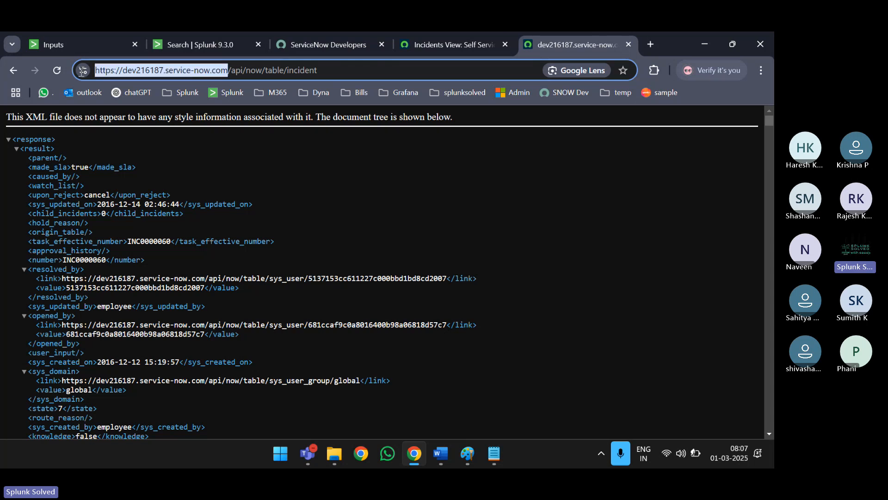
double_click(307, 70)
left_click_drag(231, 70, 285, 72)
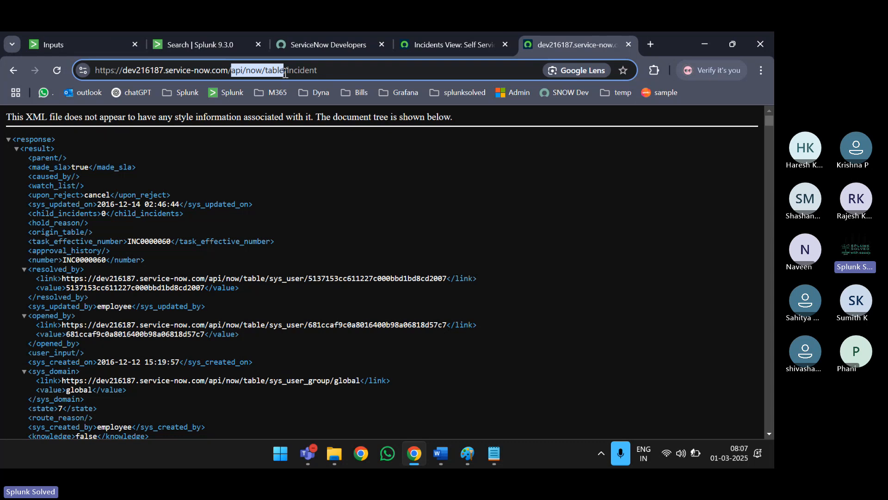
- Collapse and re-expand the XML response tree, pointing out made_sla and incident number INC0000060
scroll(181, 188, "down", 1)
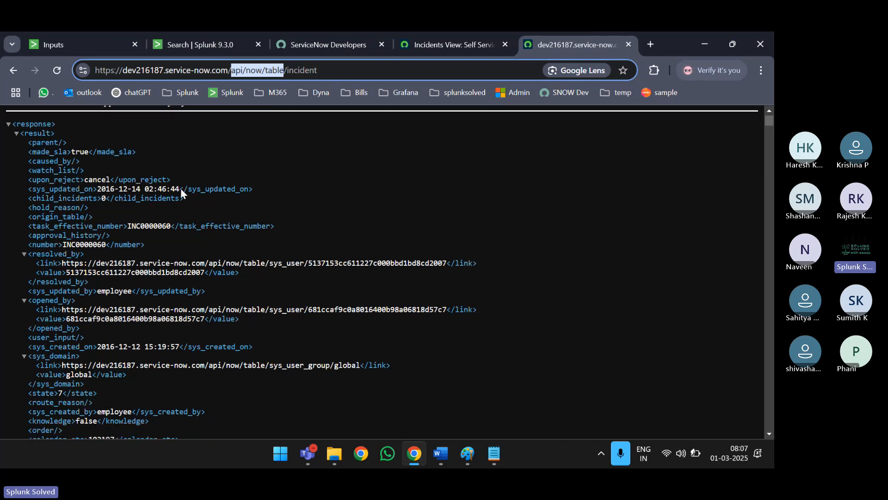
left_click(8, 125)
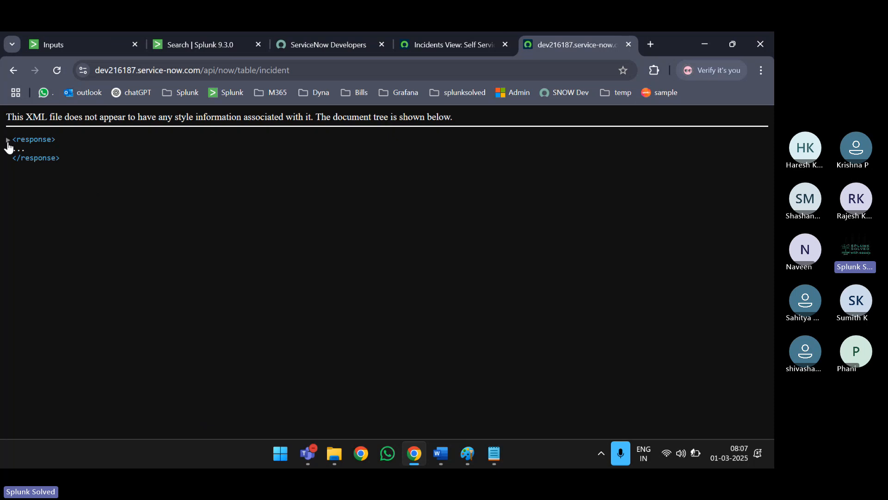
left_click(8, 140)
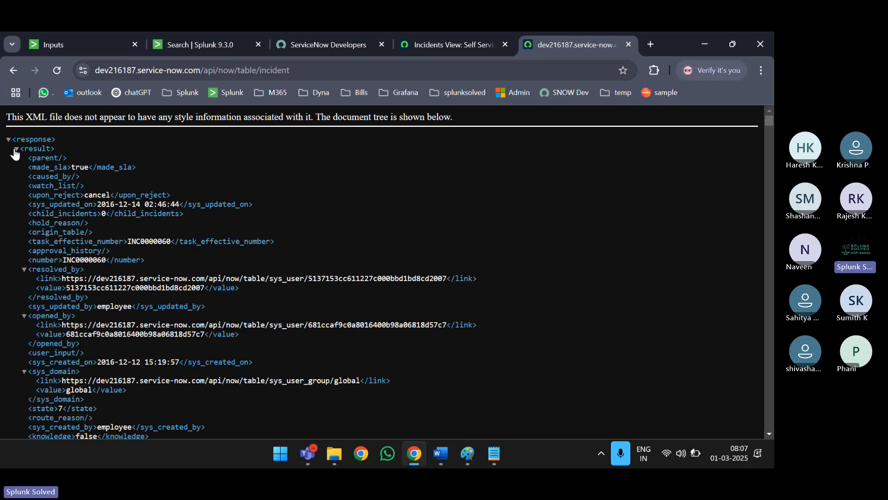
left_click(16, 149)
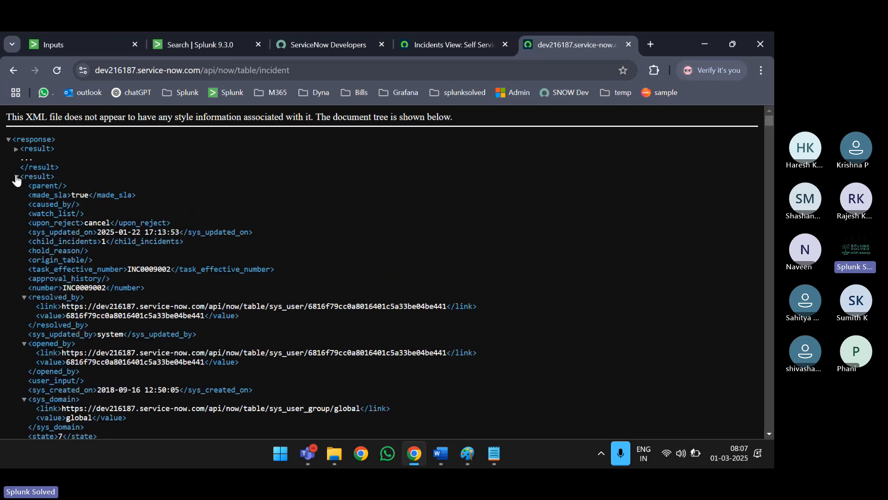
left_click(16, 151)
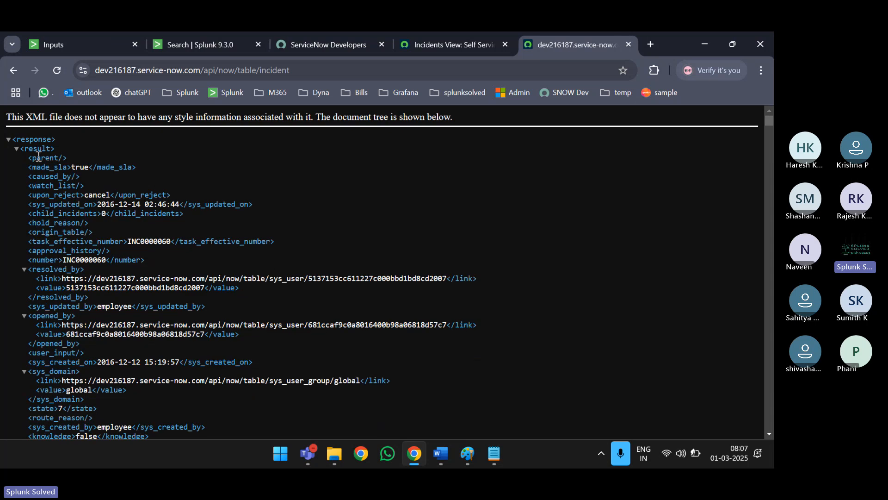
double_click(78, 166)
scroll(79, 182, "down", 1)
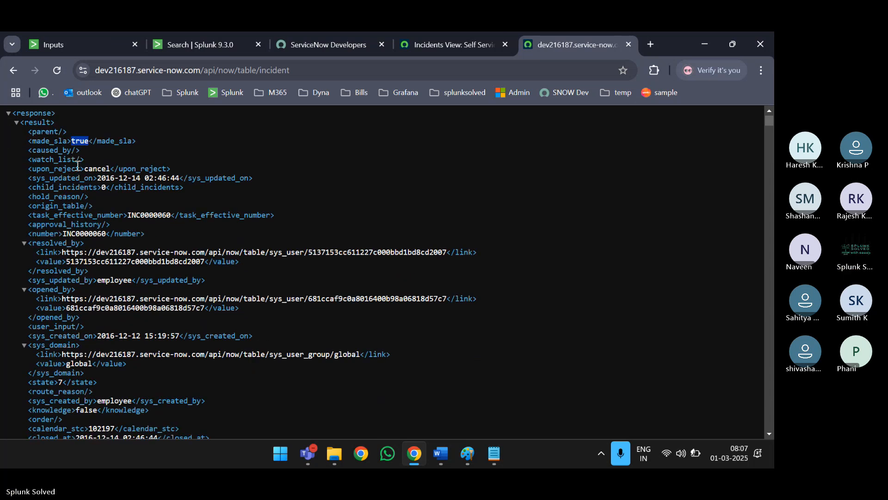
double_click(88, 218)
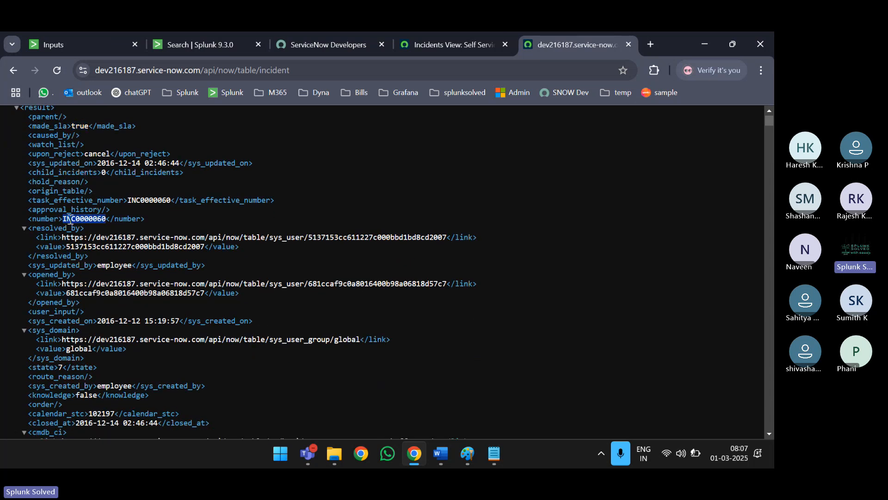
double_click(49, 218)
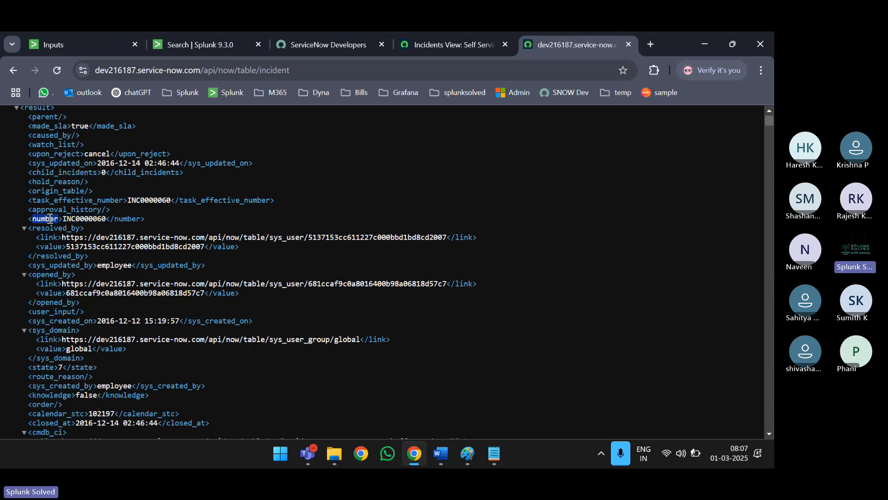
- Collapse the resolved_by, opened_by and sys_domain nodes, then select 'incident' in the address
left_click(24, 228)
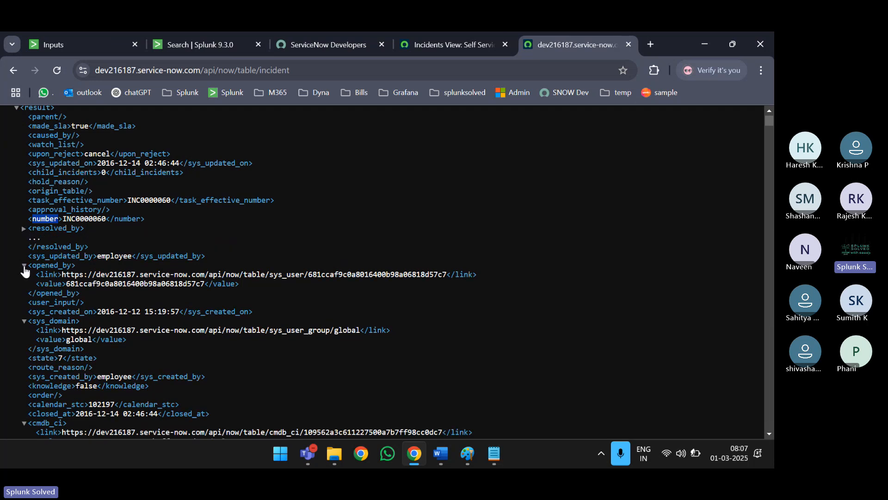
left_click(24, 266)
left_click(24, 313)
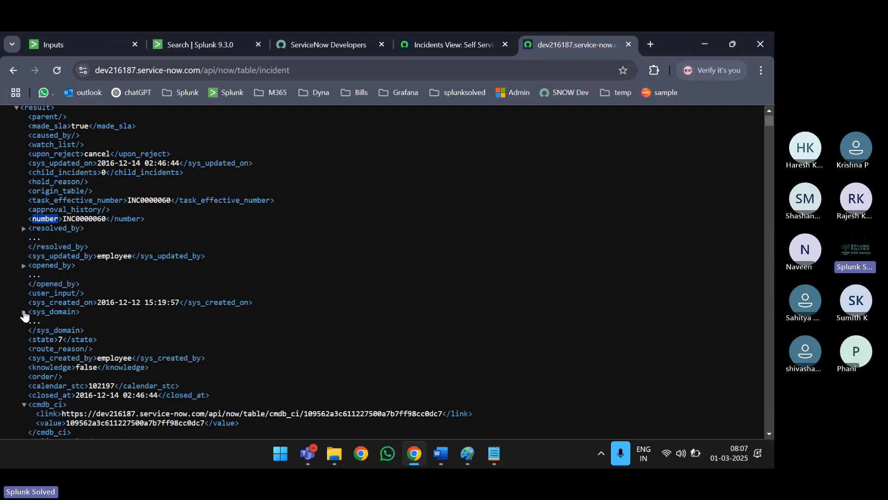
scroll(25, 314, "up", 2)
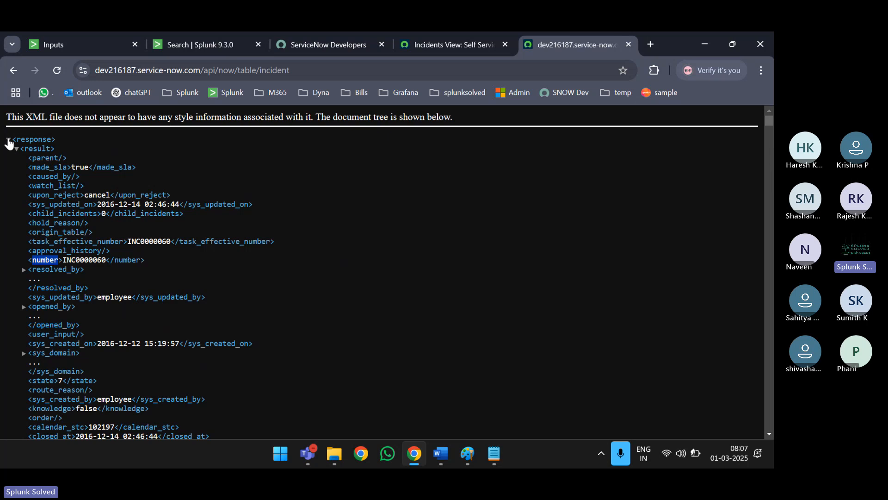
left_click(8, 139)
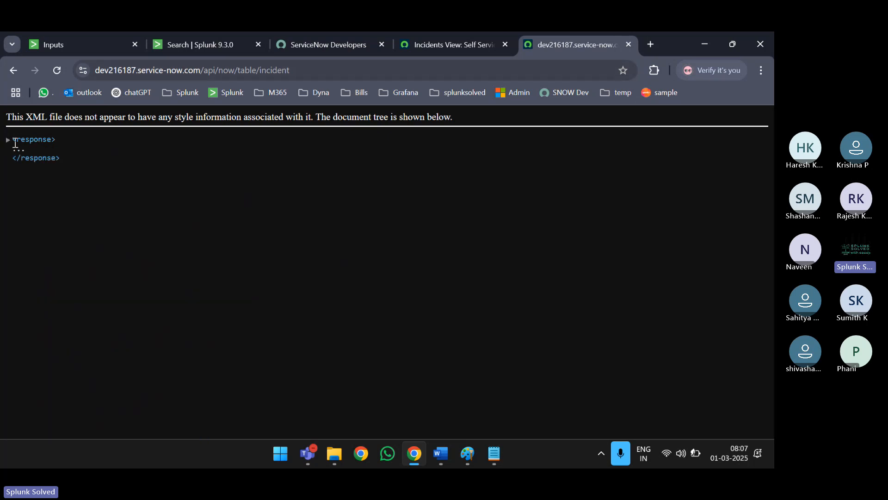
left_click(8, 139)
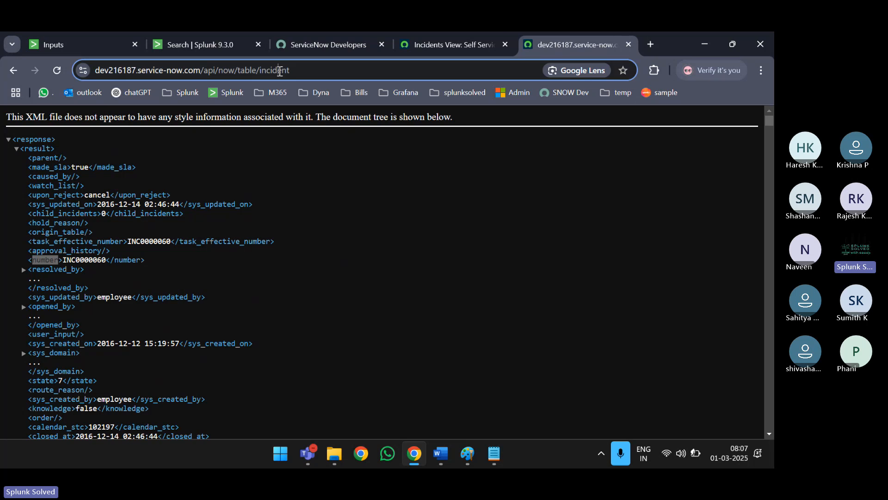
double_click(280, 71)
- Load /api/now/table/cmdb and scroll through the returned CMDB asset records
type("c")
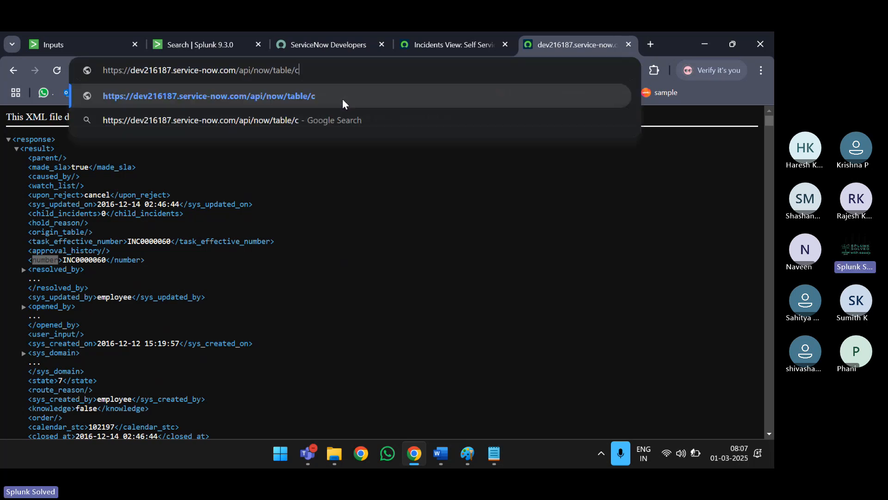
type("mdb")
key("Return")
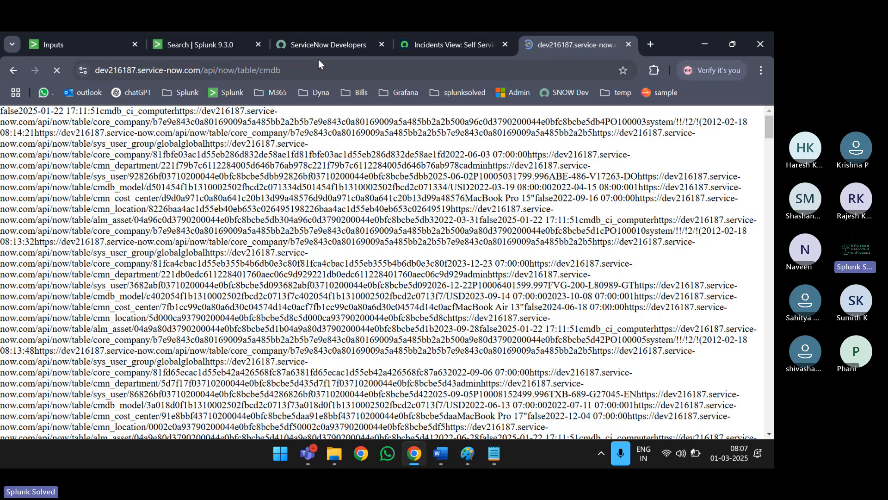
scroll(163, 157, "down", 5)
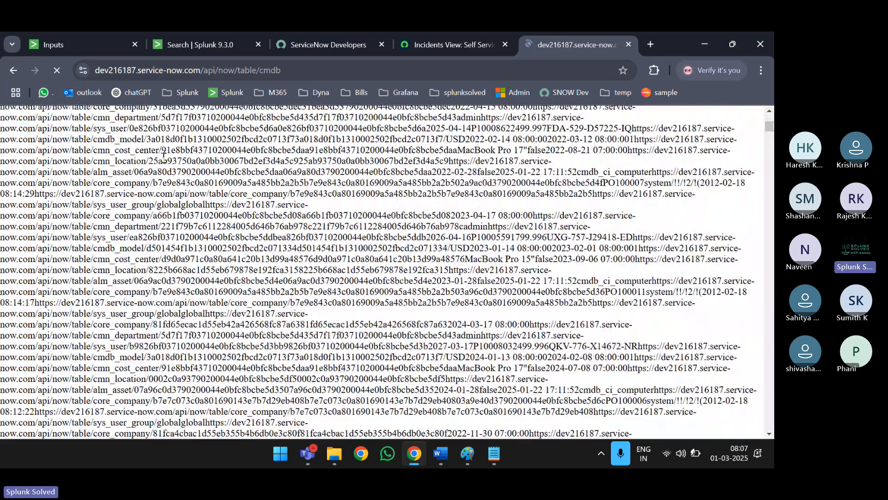
scroll(164, 158, "down", 10)
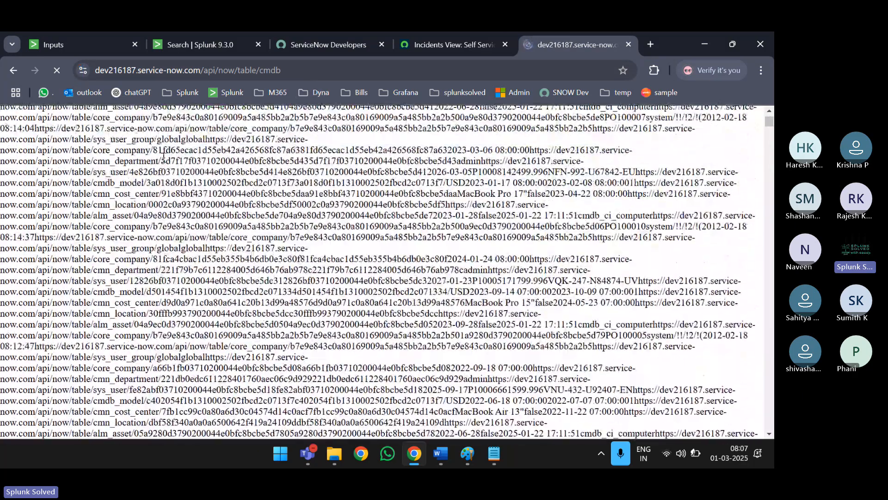
scroll(163, 157, "up", 6)
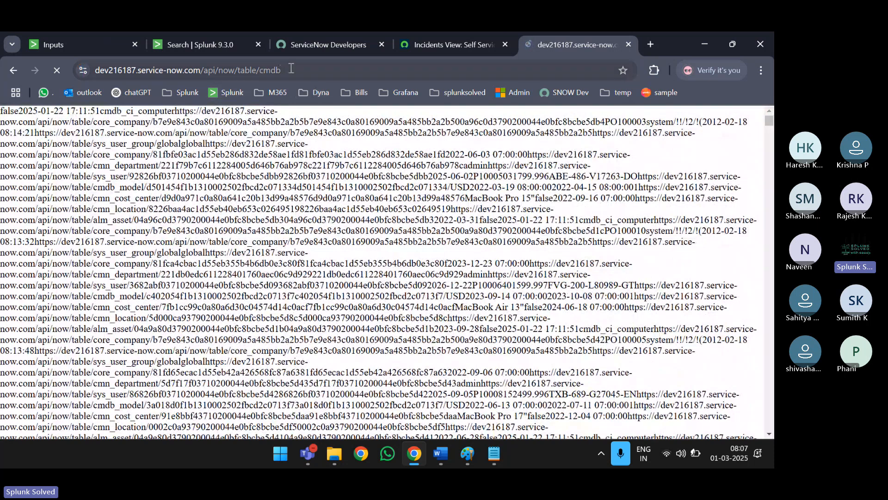
left_click(310, 69)
- Restore the /api/now/table/incident address and scroll through the returned incident records
key("ctrl+z")
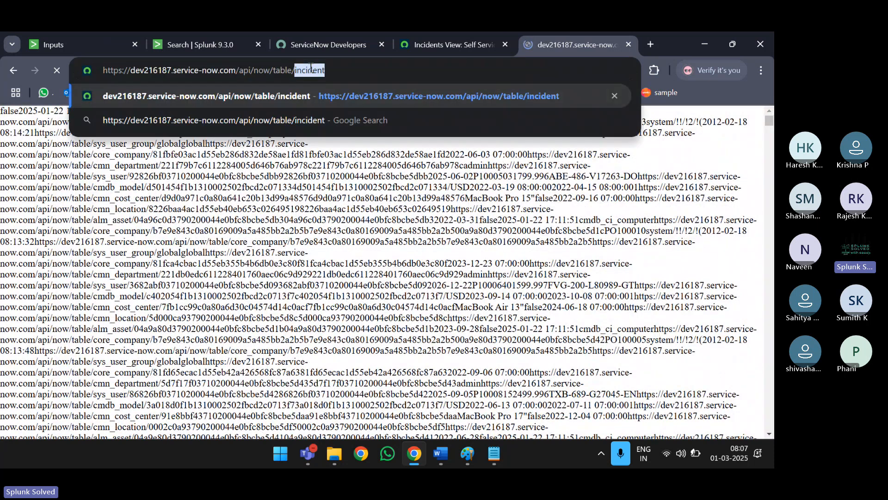
key("Return")
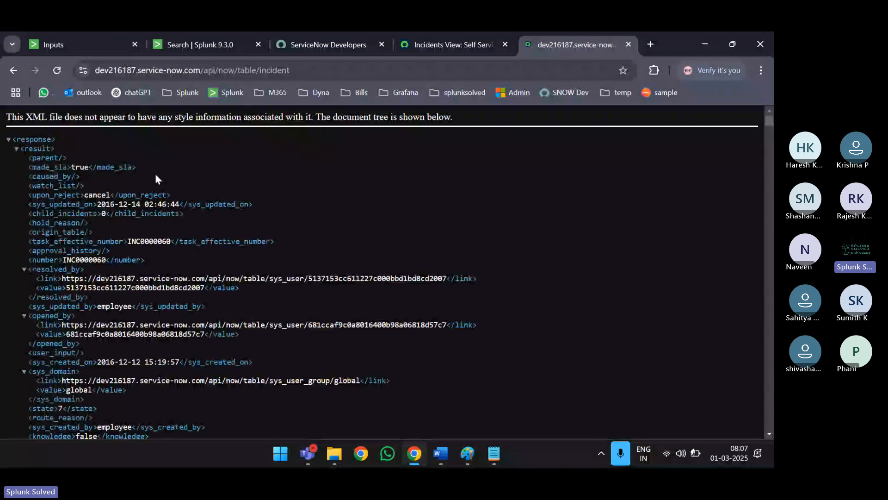
scroll(50, 163, "down", 15)
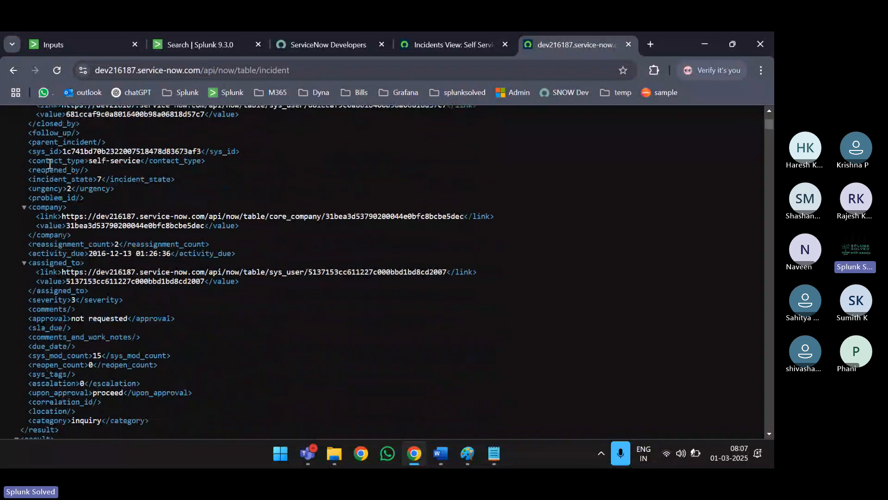
scroll(50, 163, "down", 5)
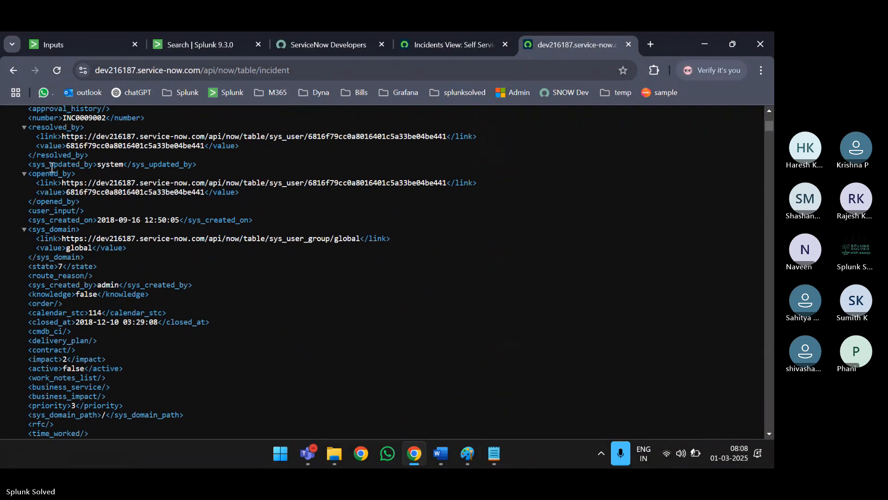
scroll(75, 245, "down", 20)
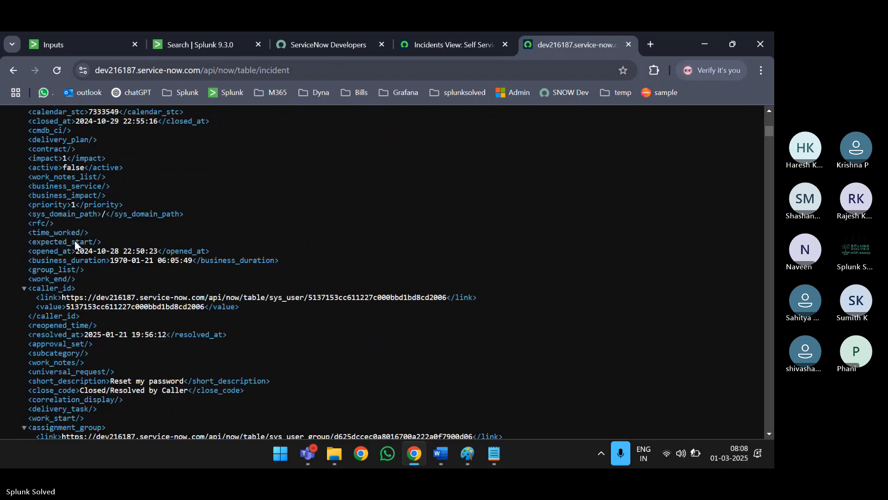
scroll(76, 245, "down", 2)
scroll(179, 252, "up", 15)
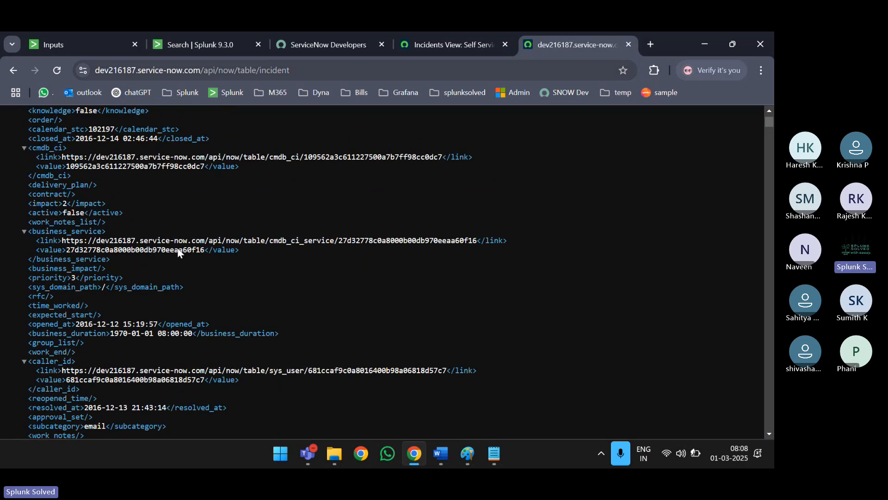
scroll(175, 257, "up", 7)
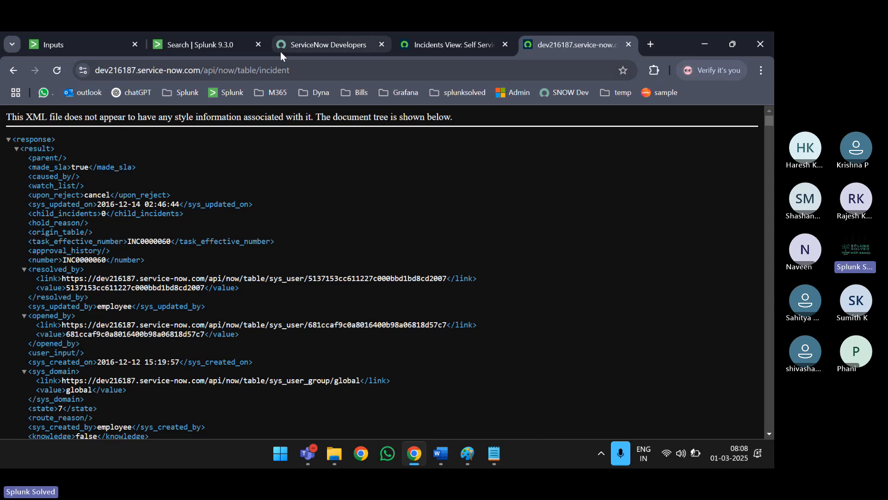
- Point out the incident table name in the address, then scroll further through the records
double_click(276, 70)
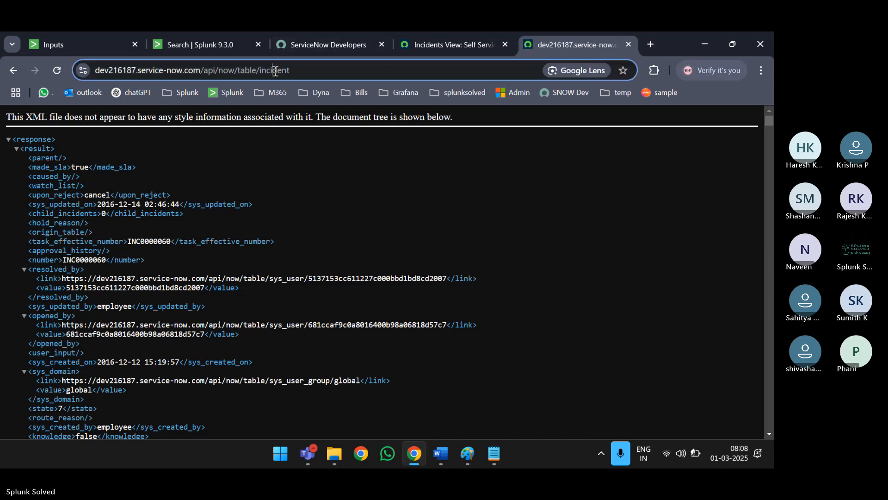
left_click(328, 72)
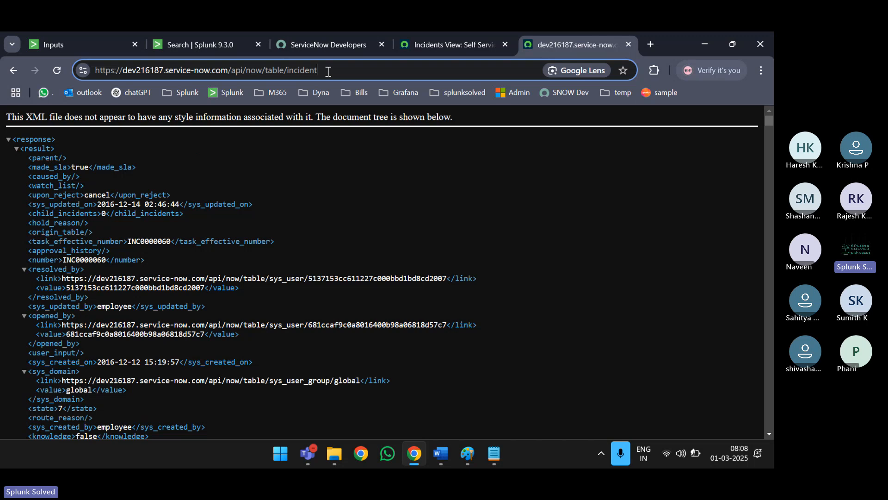
double_click(328, 72)
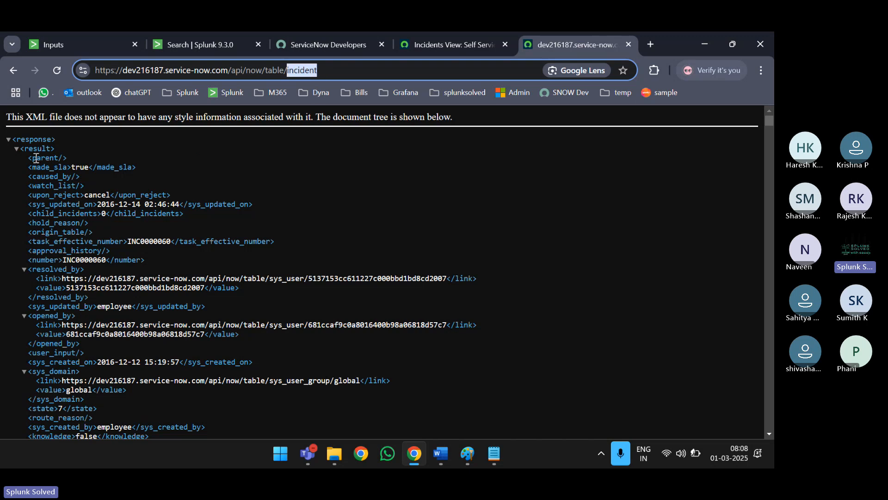
left_click(142, 232)
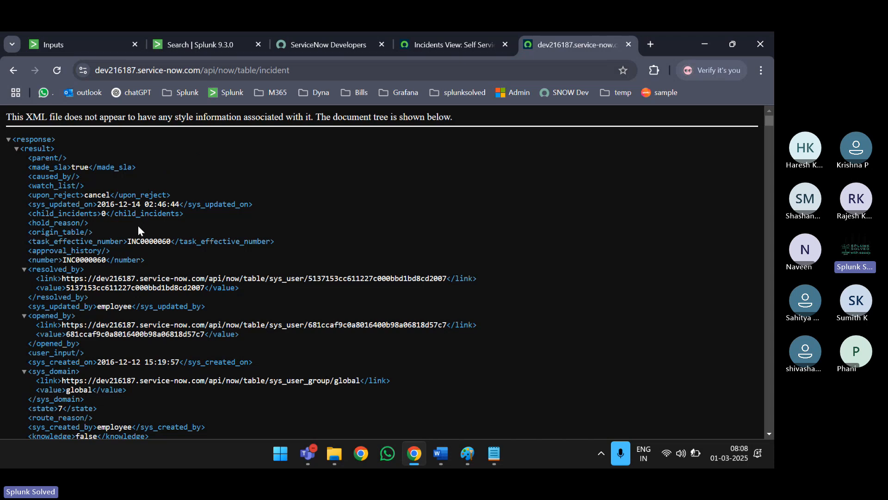
scroll(115, 290, "down", 15)
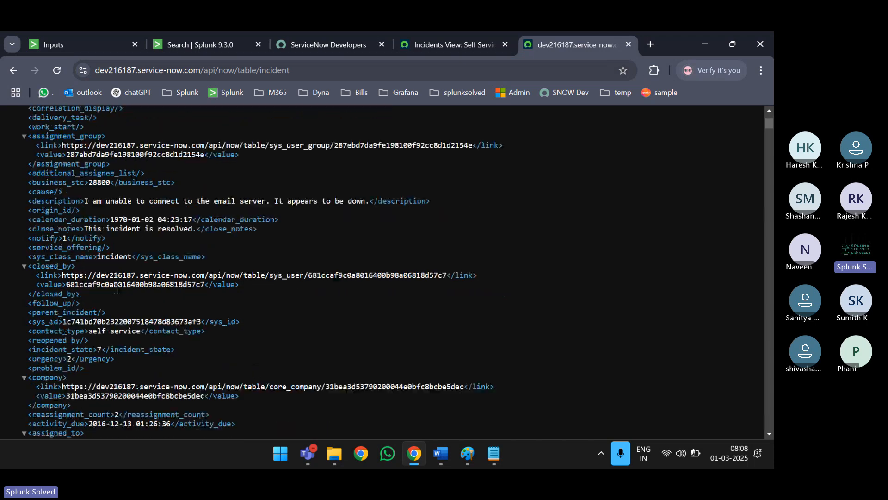
scroll(116, 291, "down", 15)
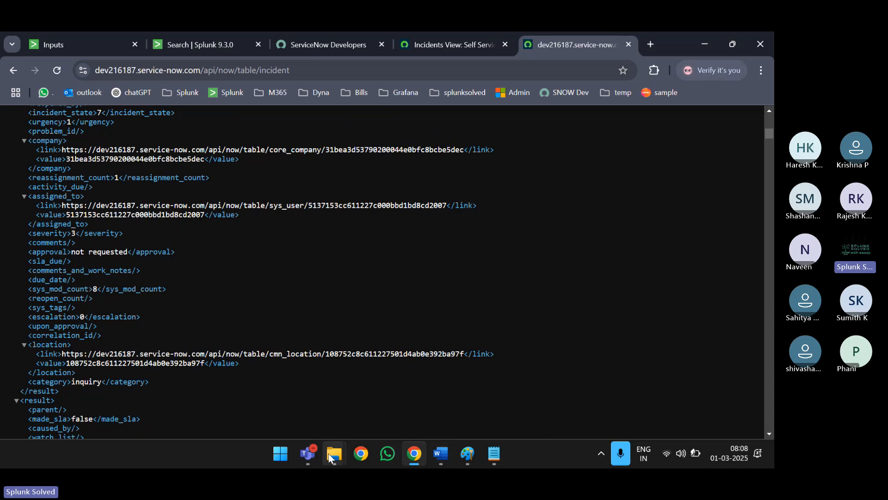
- Check the Teams meeting, minimize it, and return to Splunk's incidents_collection Inputs page
mouse_move(310, 454)
left_click(198, 379)
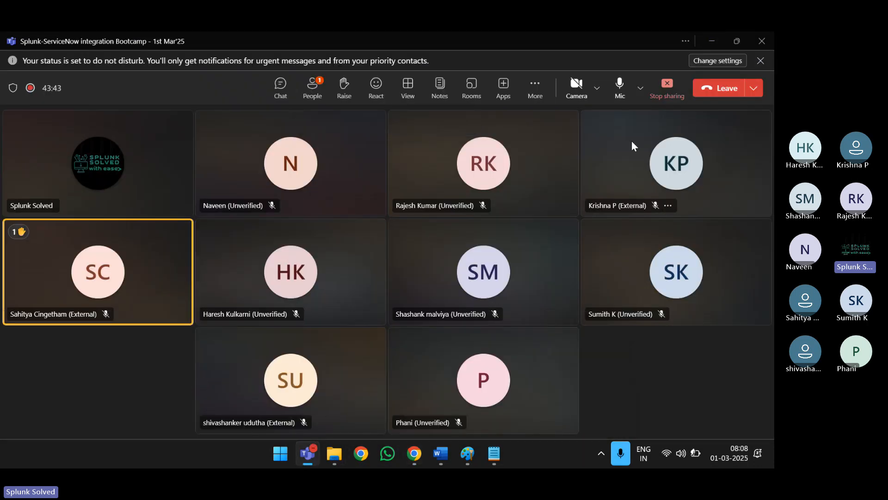
left_click(715, 40)
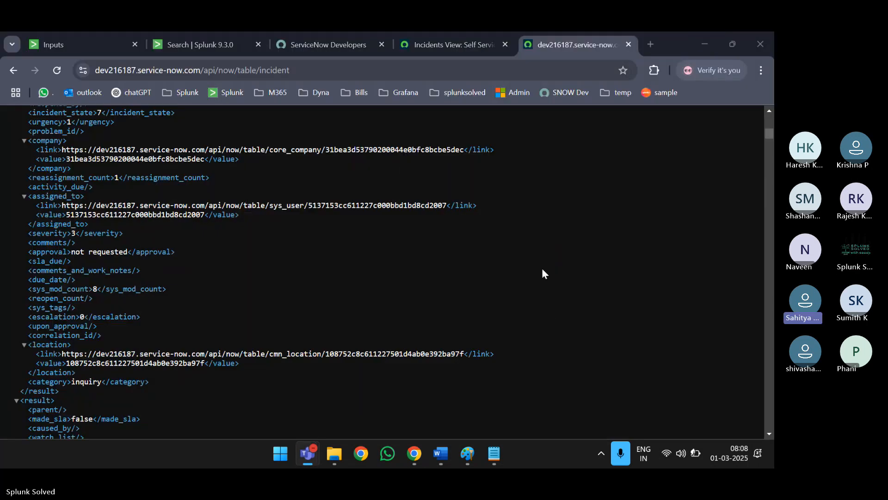
key("XF86AudioRaiseVolume")
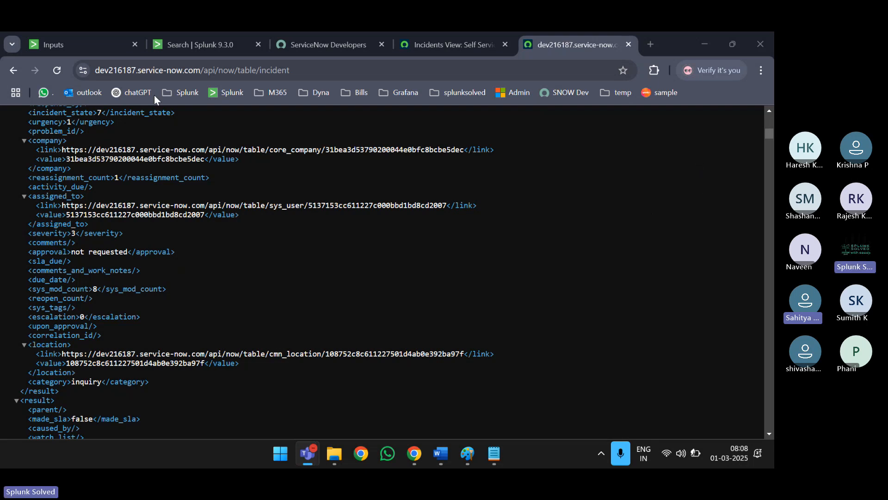
left_click(85, 49)
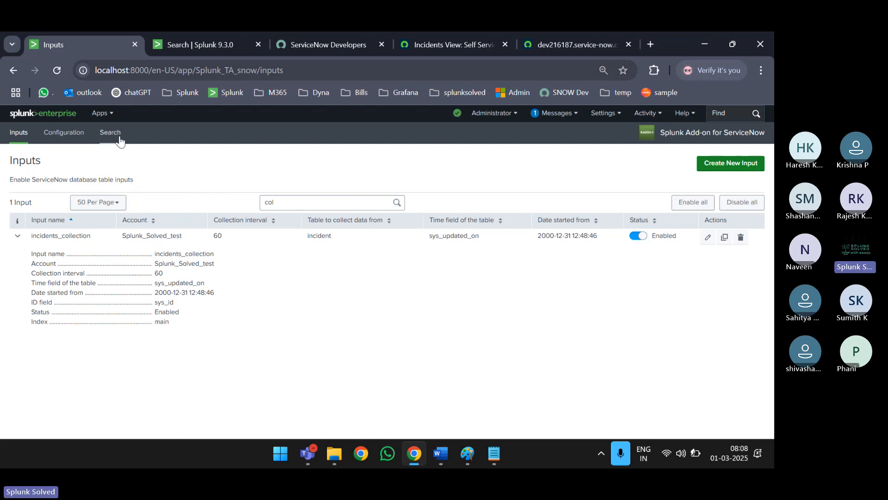
- Toggle the Splunk Apps menu, zoom the page in, and glance back at the incident XML
left_click(104, 115)
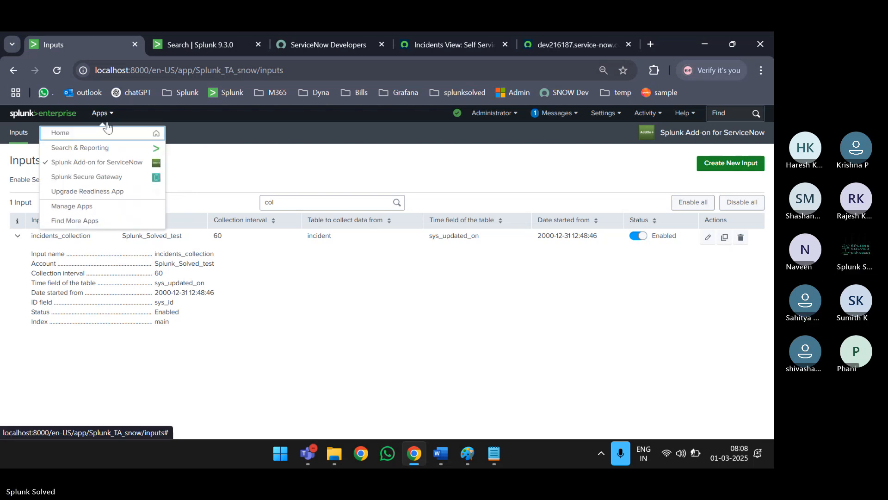
left_click(215, 171)
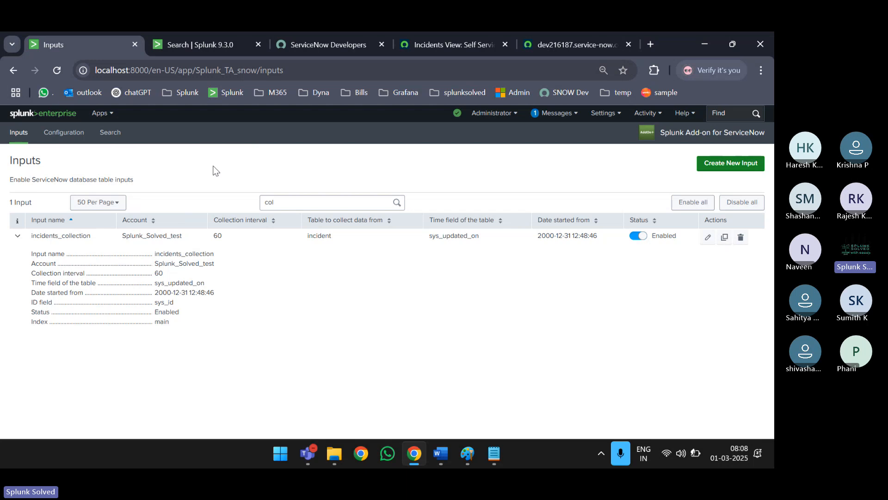
key("ctrl+plus")
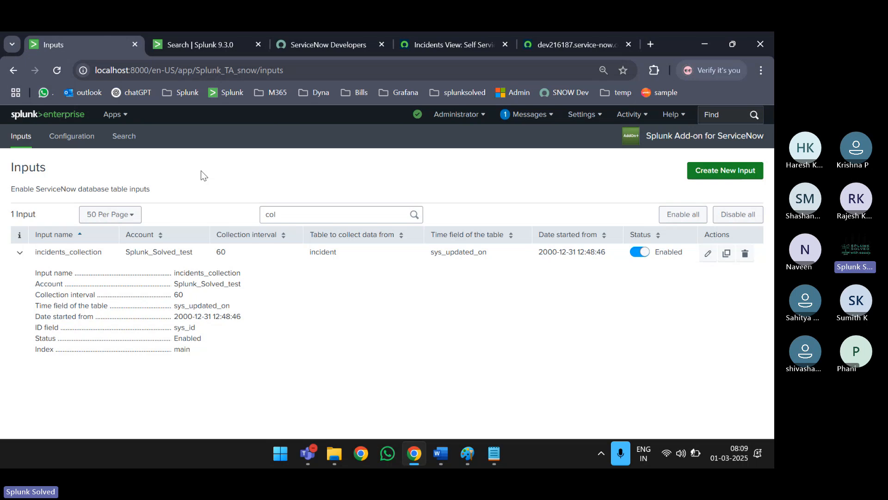
left_click(115, 115)
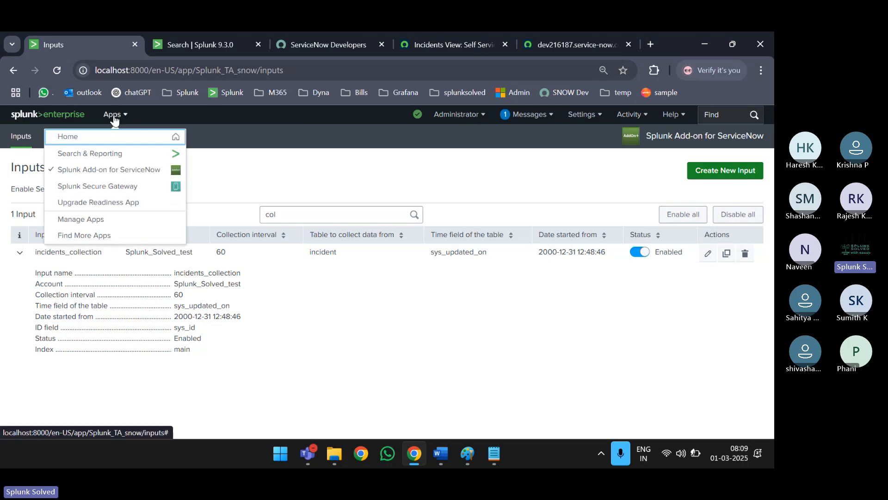
left_click(229, 179)
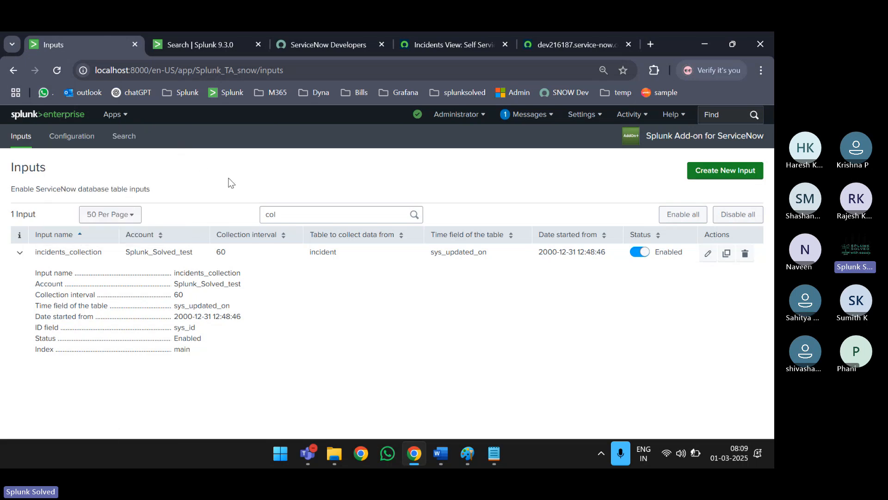
left_click(562, 43)
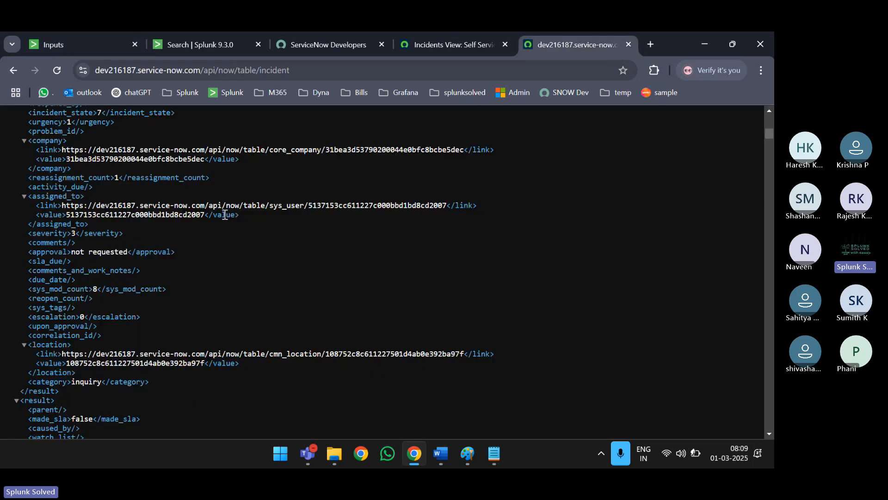
left_click(79, 46)
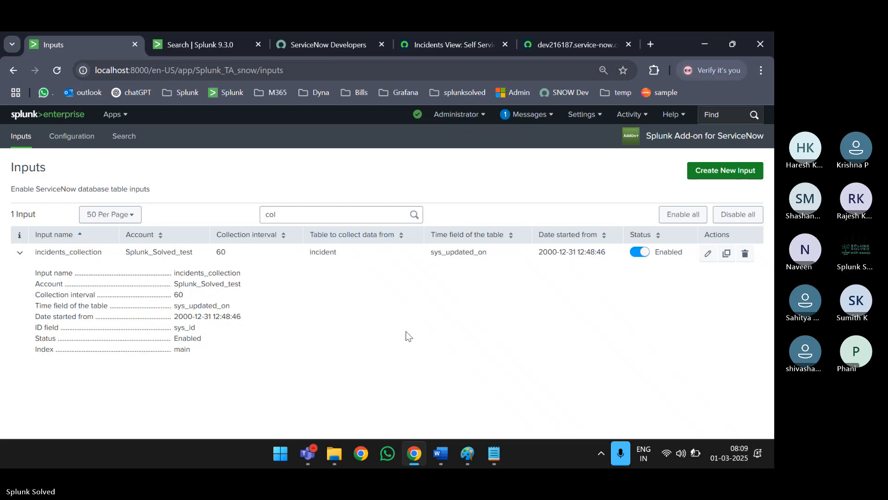
- Close the snow_incident notes, collapse the incidents_collection details, and bring up the Teams meeting
mouse_move(491, 453)
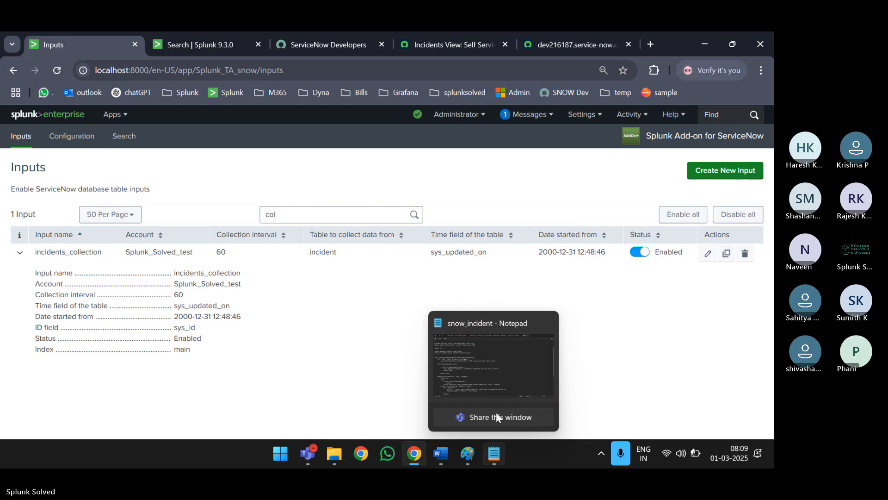
left_click(498, 372)
left_click(760, 41)
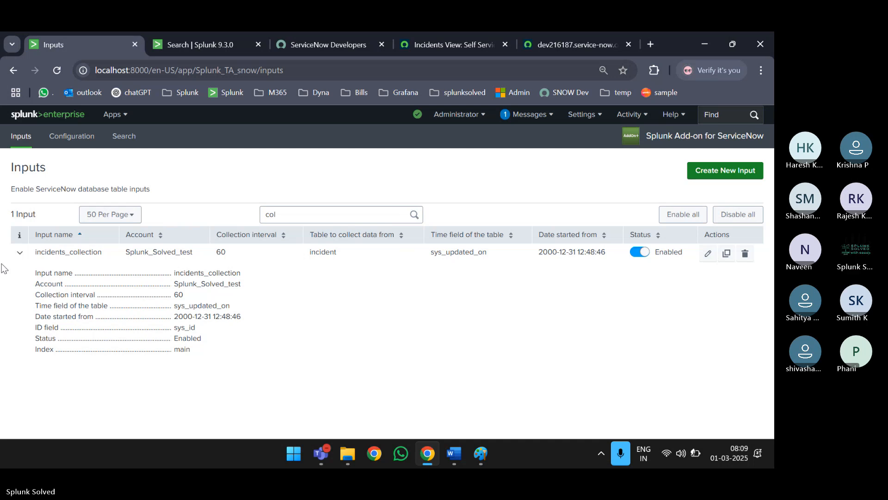
left_click(18, 253)
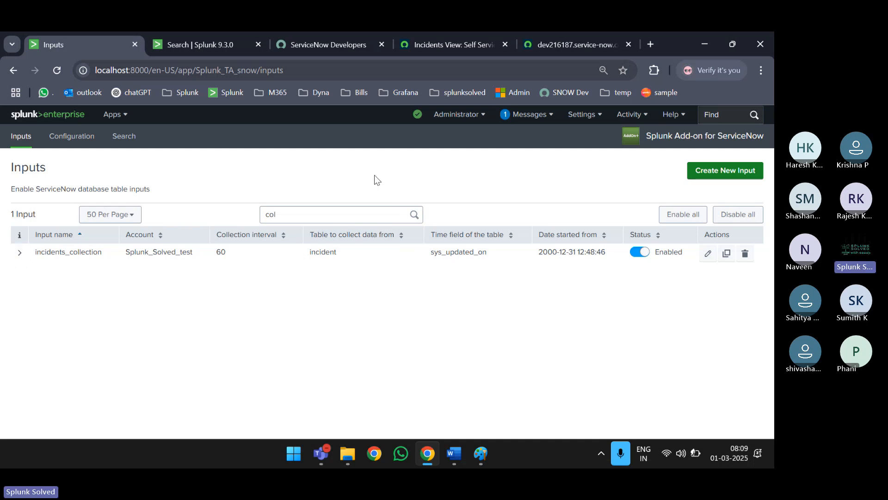
mouse_move(326, 454)
left_click(234, 368)
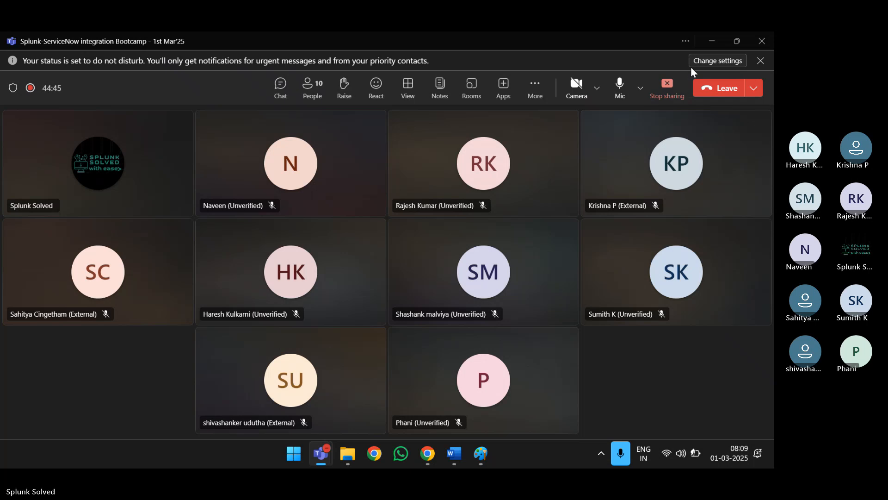
- Minimize Teams, check the add-on's empty Searches, Reports, and Alerts list, then open Search & Reporting
key("XF86AudioRaiseVolume")
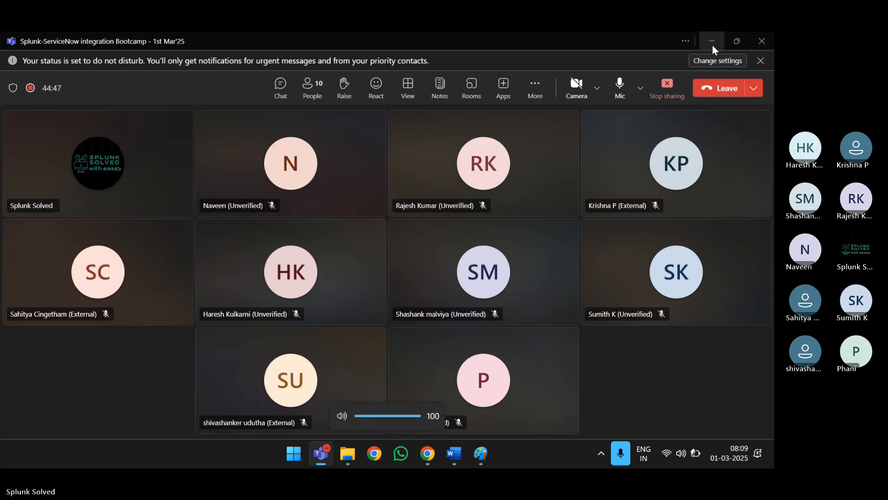
left_click(712, 44)
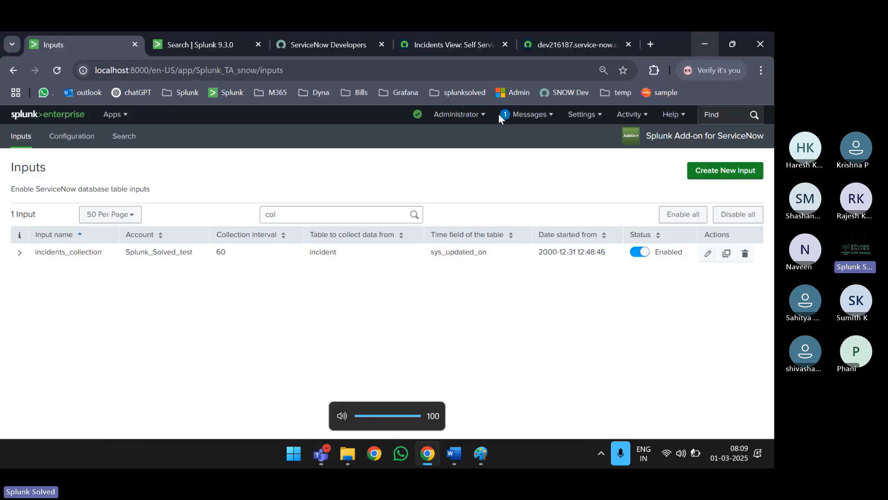
left_click(592, 116)
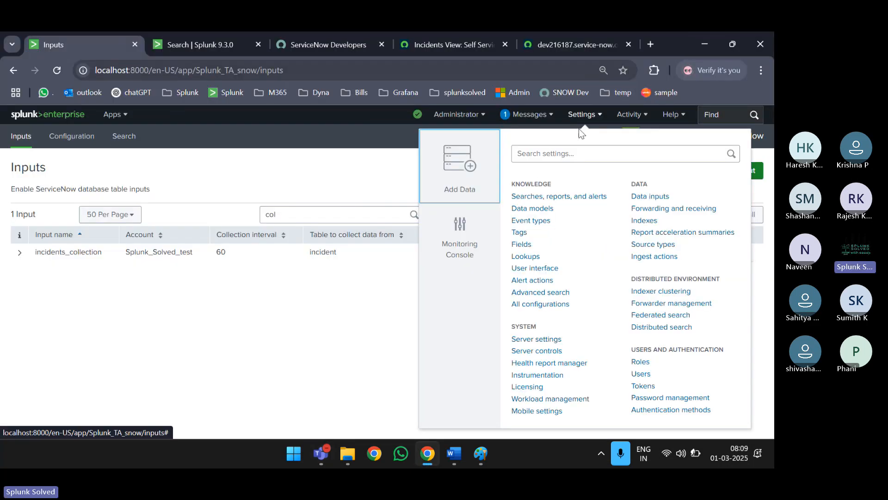
left_click(537, 198)
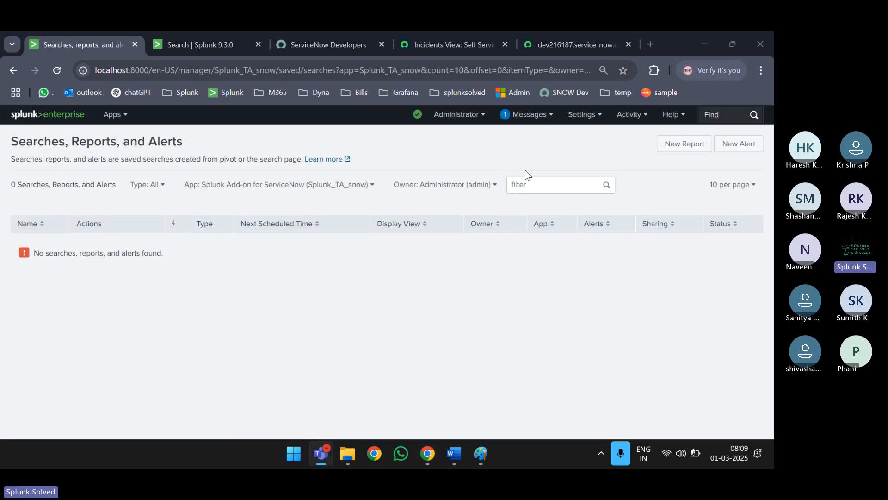
left_click(113, 114)
left_click(104, 153)
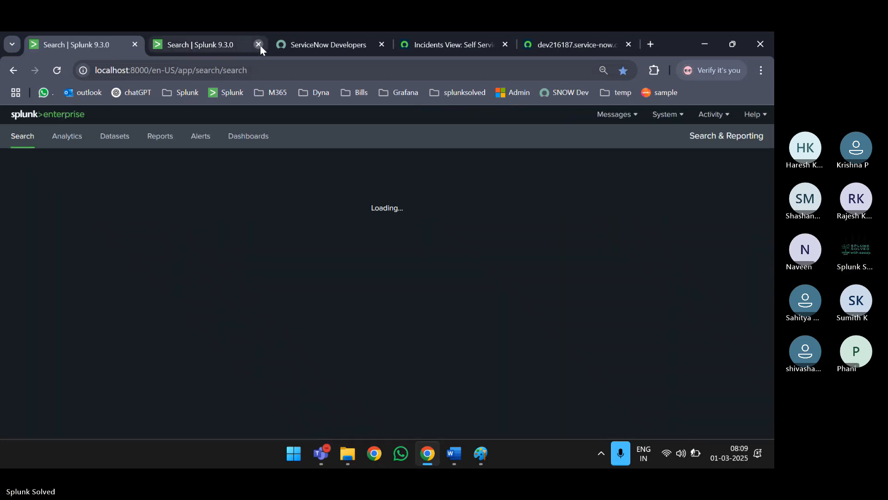
- Close the duplicate tab and run |tstats count where index=_internal by index
left_click(258, 45)
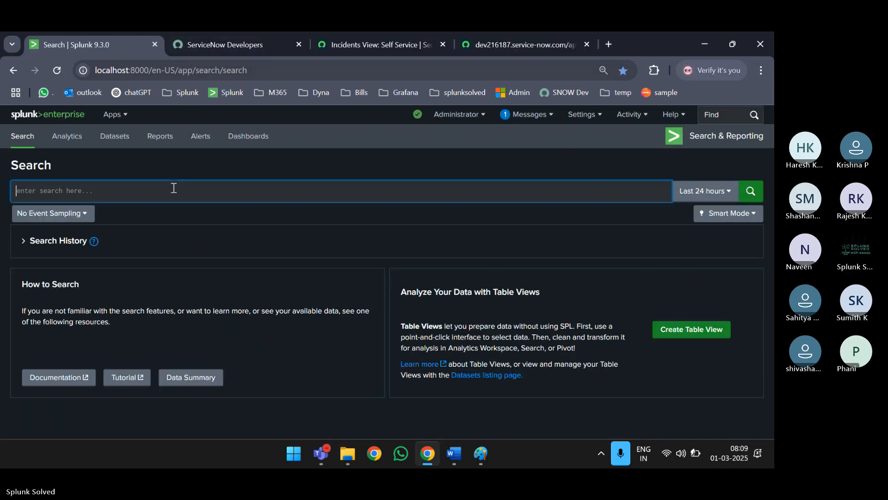
type("|tstats count where index=_internal ")
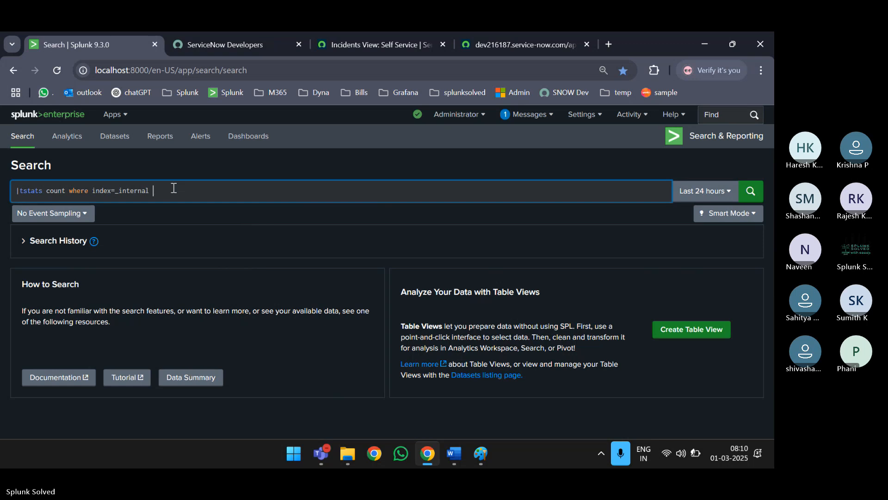
type("by inde")
type("x")
key("Return")
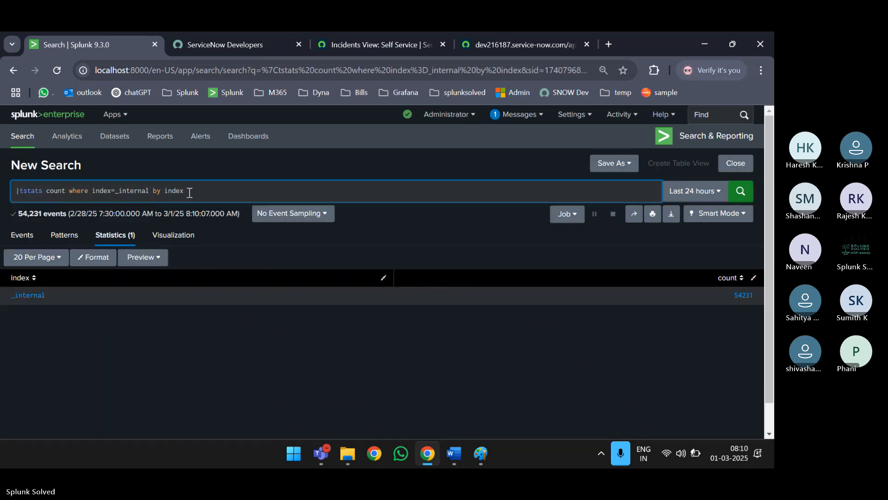
- Add an eval message field so results read 'The count of_internal is 54581'
key("shift+Return")
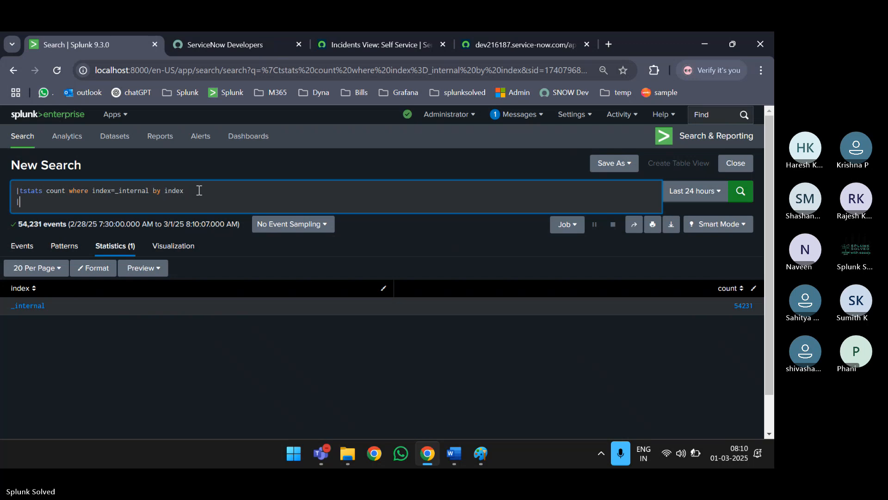
type("| eval message=\"The cou")
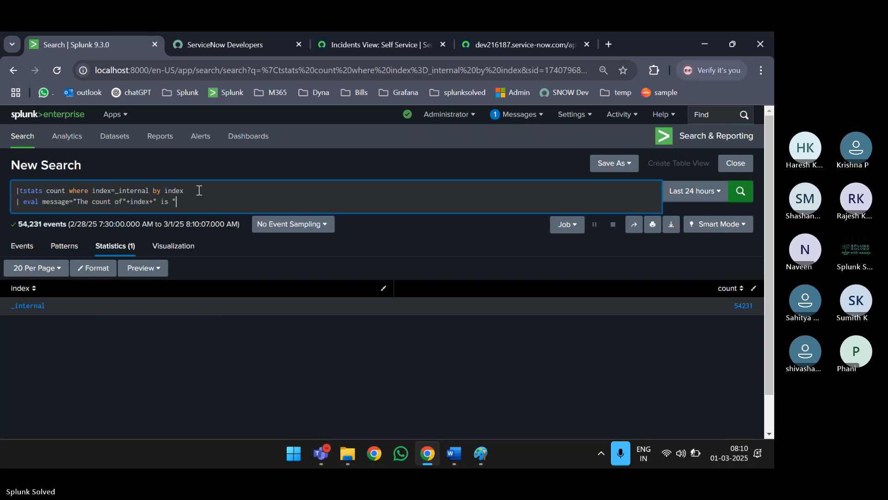
type("nt")
key("Return")
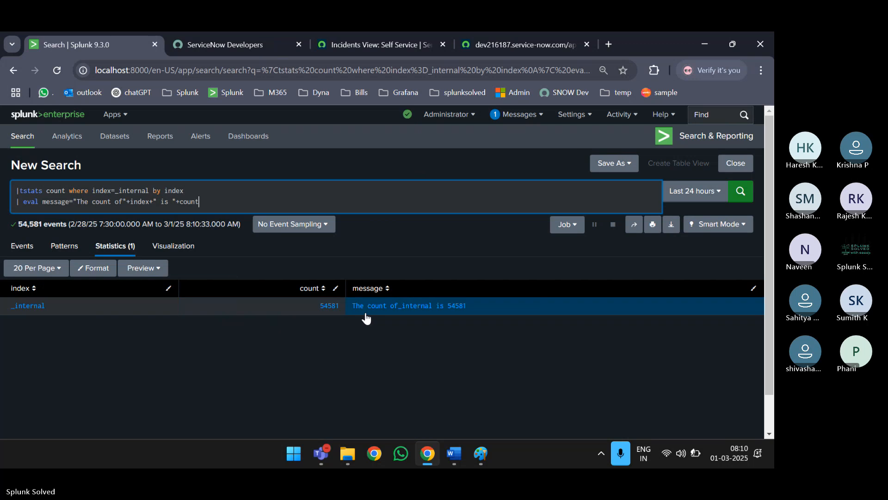
key("shift+Return")
- Append | table message, rerun the search, and cancel the Save As Alert dialog
type("| ")
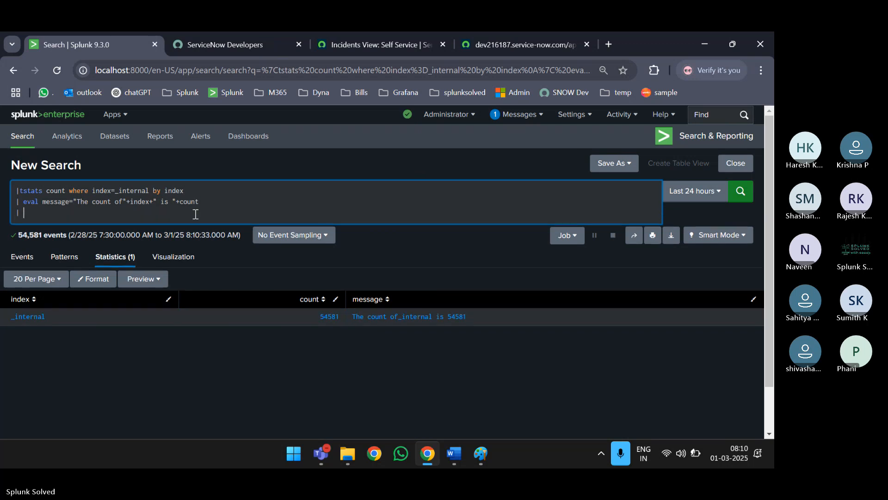
type("table message")
key("Return")
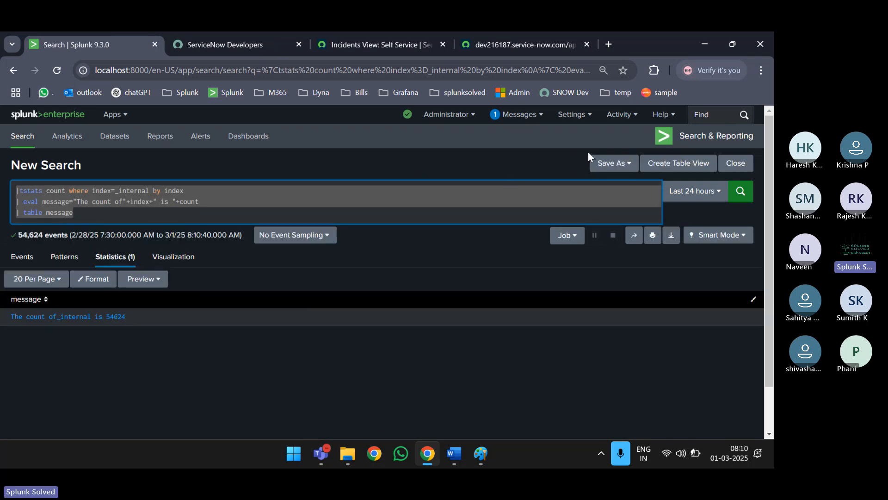
left_click(613, 163)
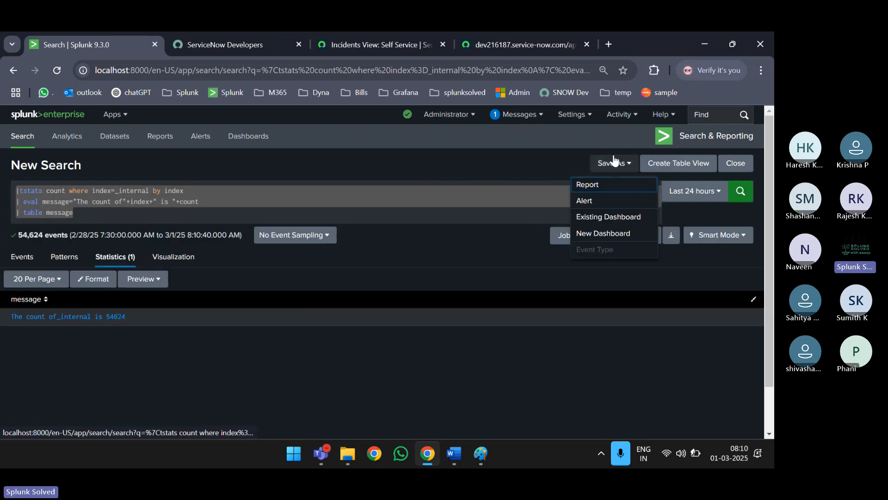
left_click(600, 202)
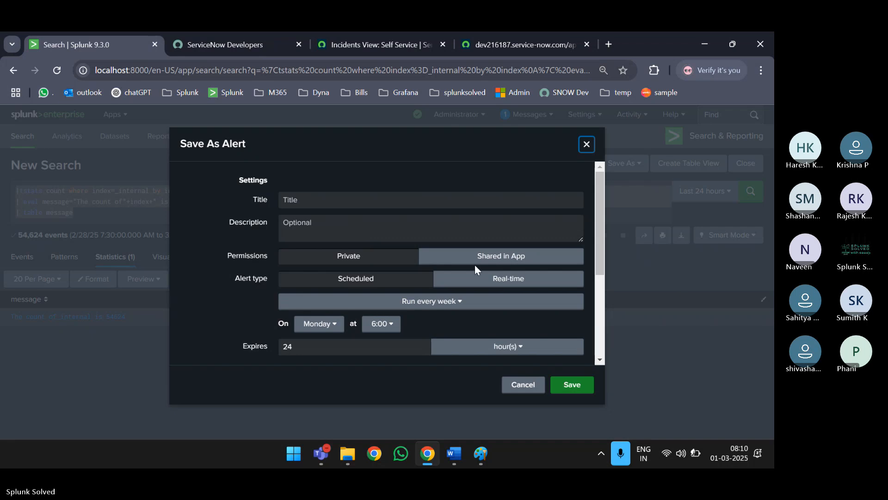
left_click(528, 388)
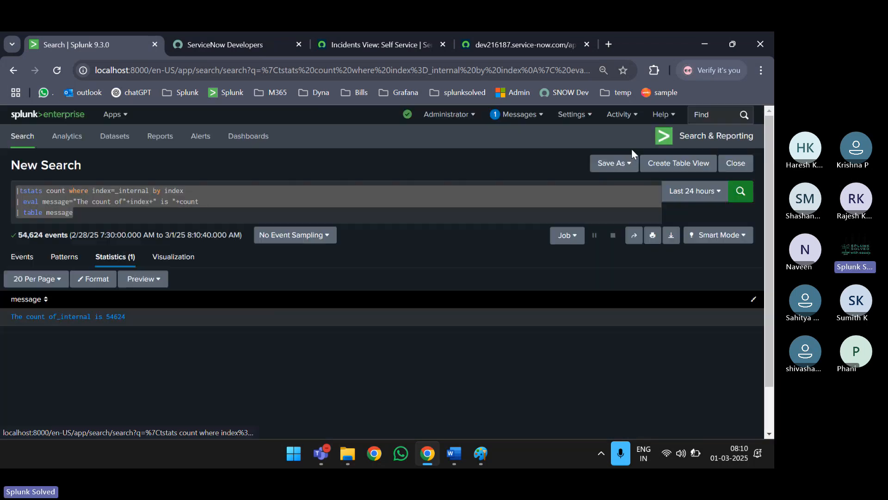
- Open Searches, Reports, and Alerts in a new tab and switch to it
left_click(578, 120)
middle_click(527, 198)
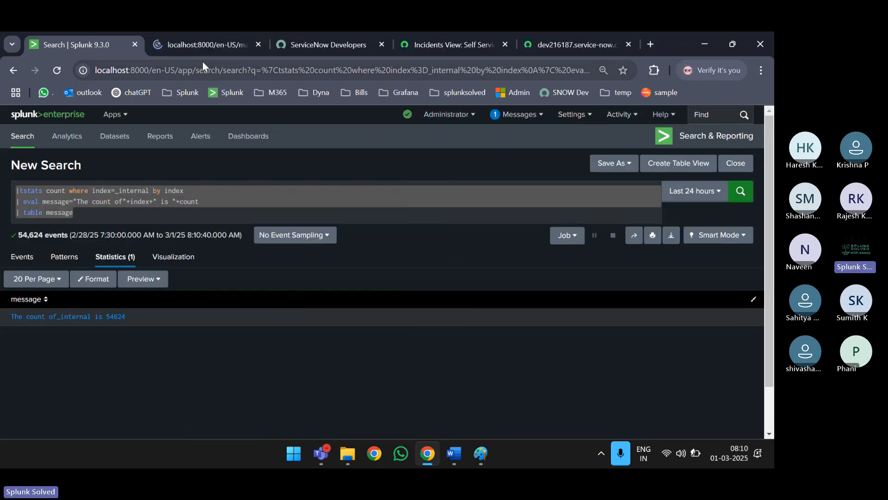
left_click(190, 43)
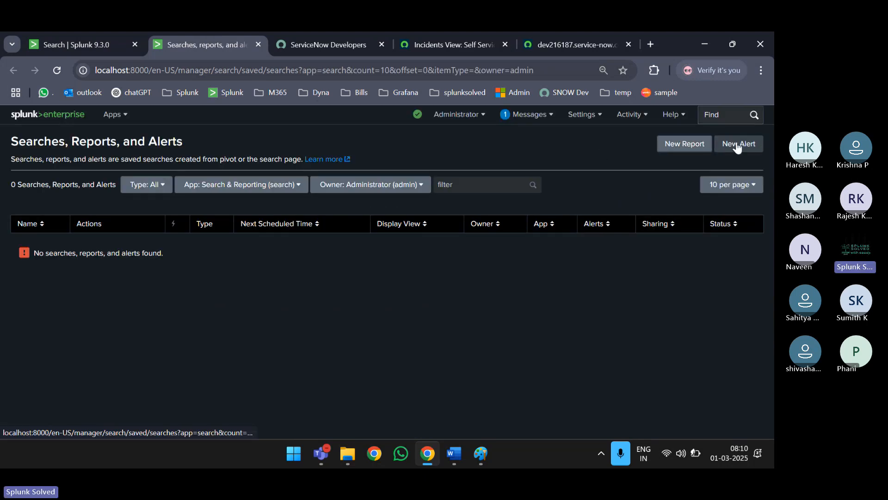
- Start a new alert titled Internal index count and paste in the message search
left_click(737, 145)
left_click(312, 200)
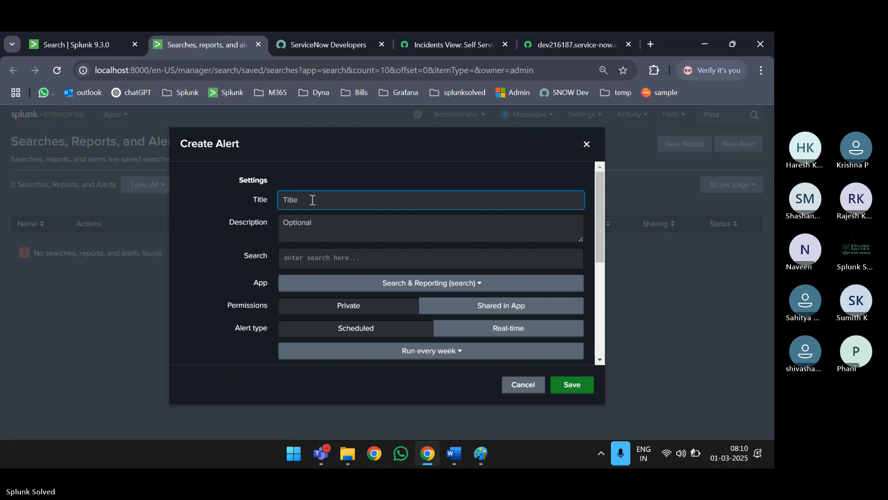
type("Internal index count")
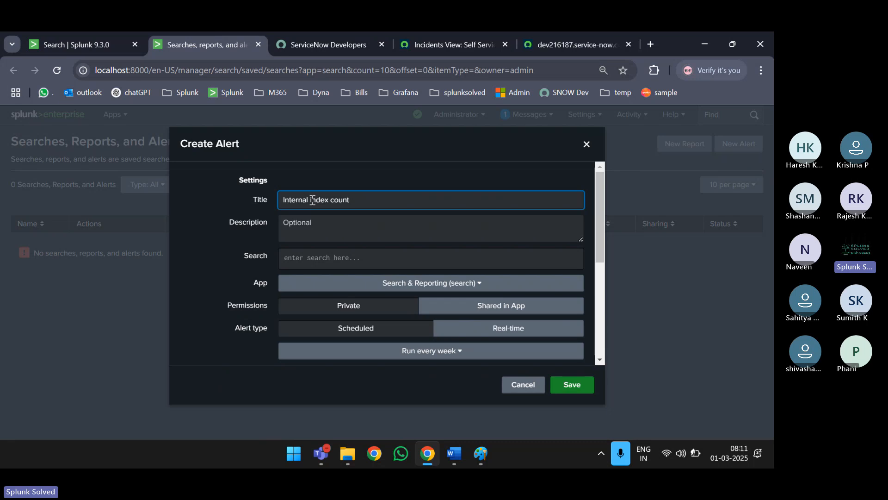
left_click(314, 221)
left_click(333, 257)
type("|tstats count where index=_internal by index | eval message=\"The count of\"+index+\" is \"+count | table message")
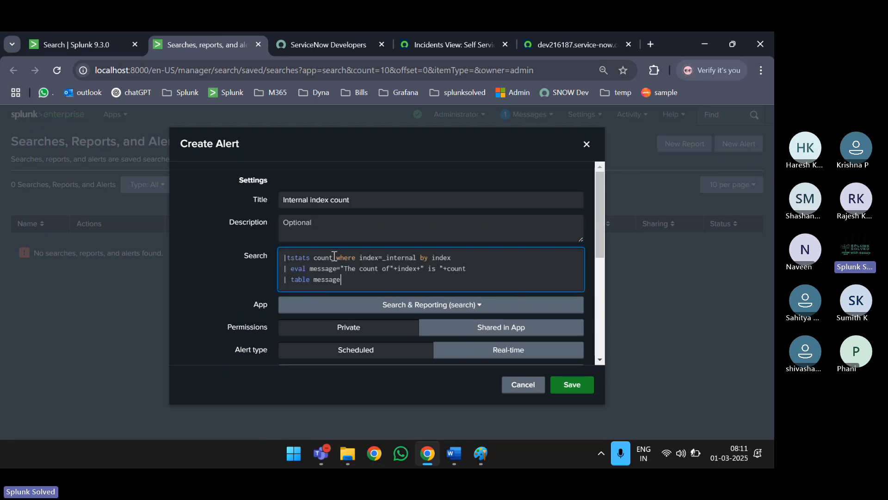
- Schedule the alert on a cron expression ending in 1 and open the alert actions list
scroll(338, 254, "down", 2)
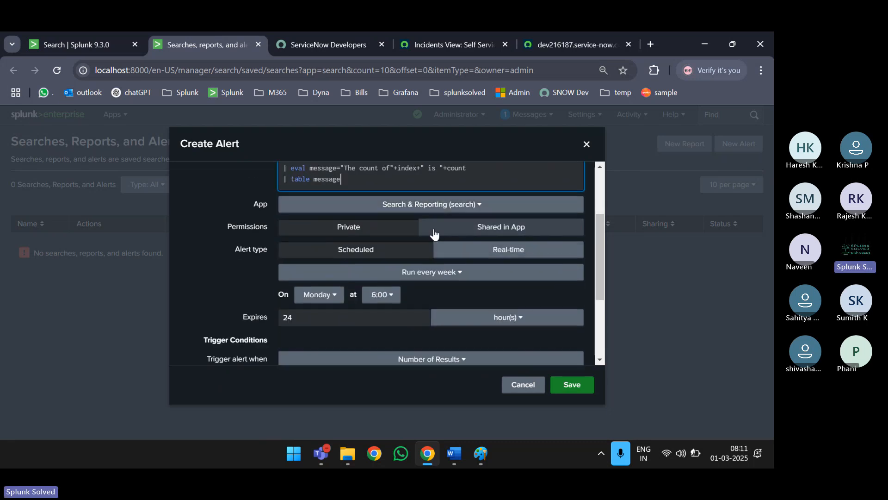
scroll(451, 224, "down", 1)
left_click(422, 214)
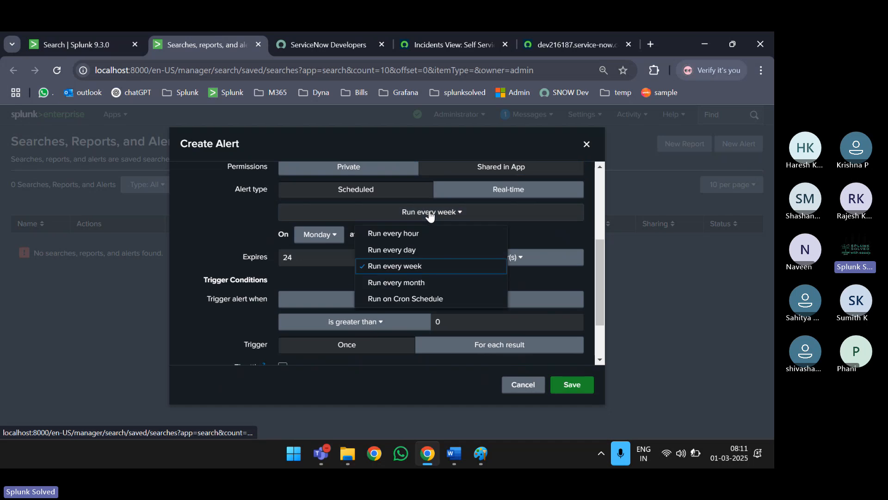
left_click(407, 298)
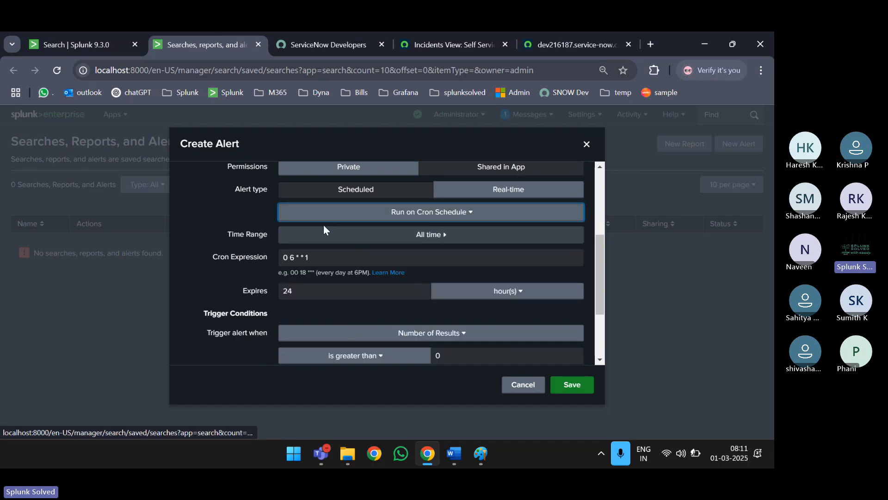
left_click(316, 258)
key("BackSpace")
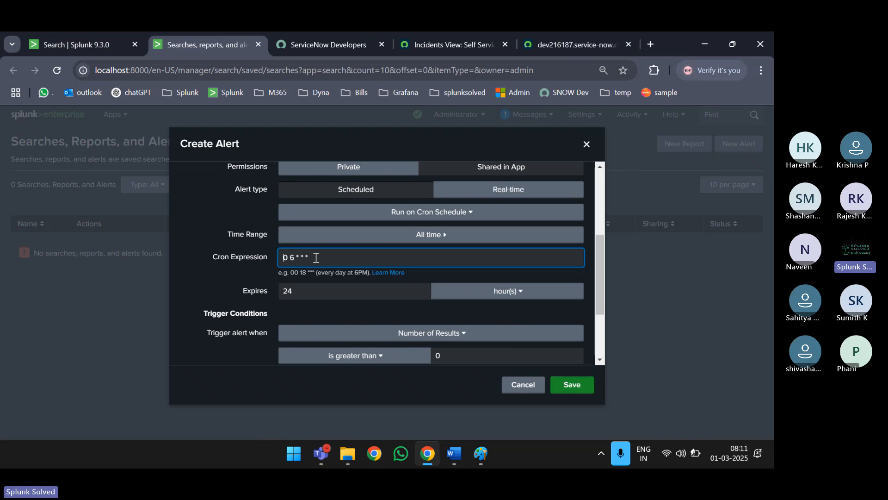
type("1")
scroll(397, 303, "down", 3)
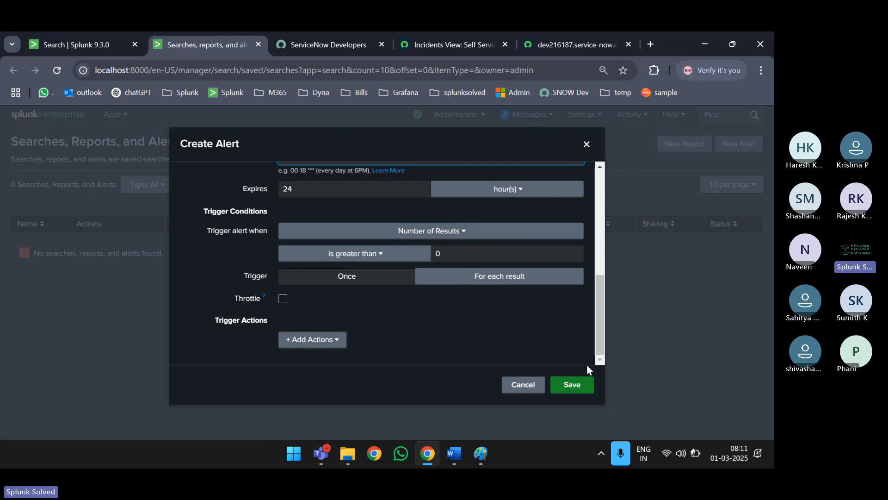
left_click(312, 347)
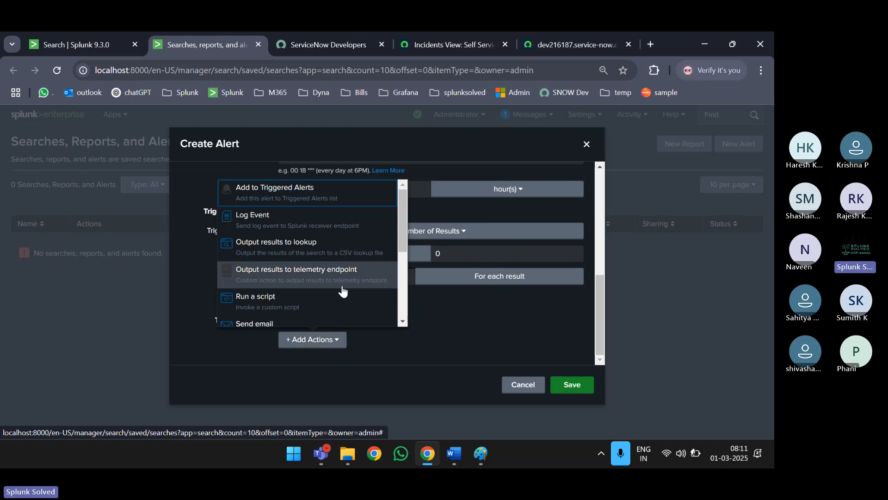
scroll(341, 289, "down", 2)
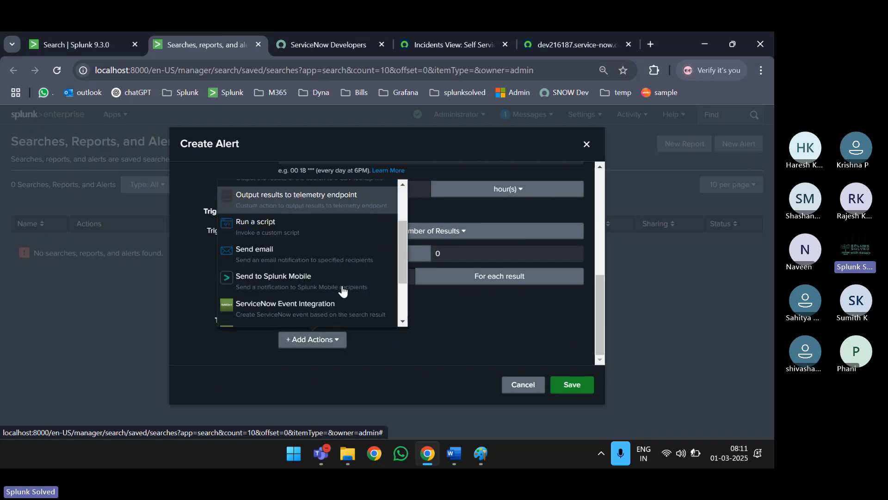
left_click(82, 44)
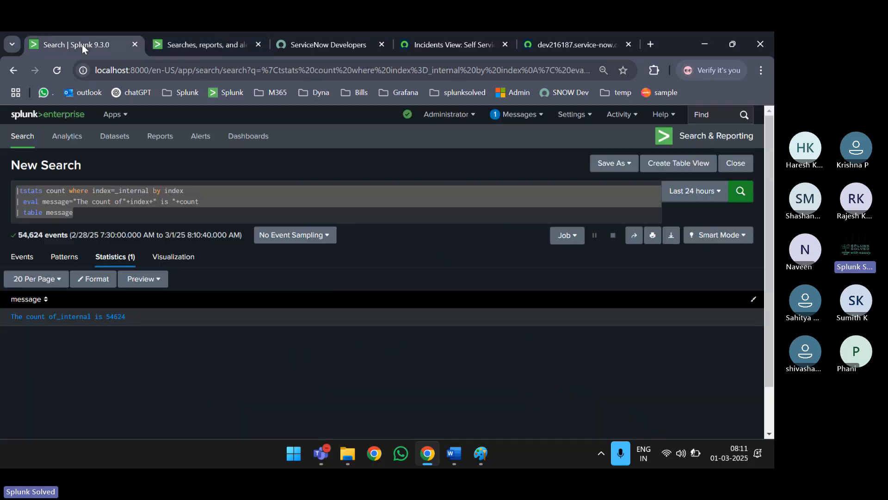
- Switch the user theme to Dark then back to Light, save preferences, and reload
left_click(450, 114)
left_click(440, 153)
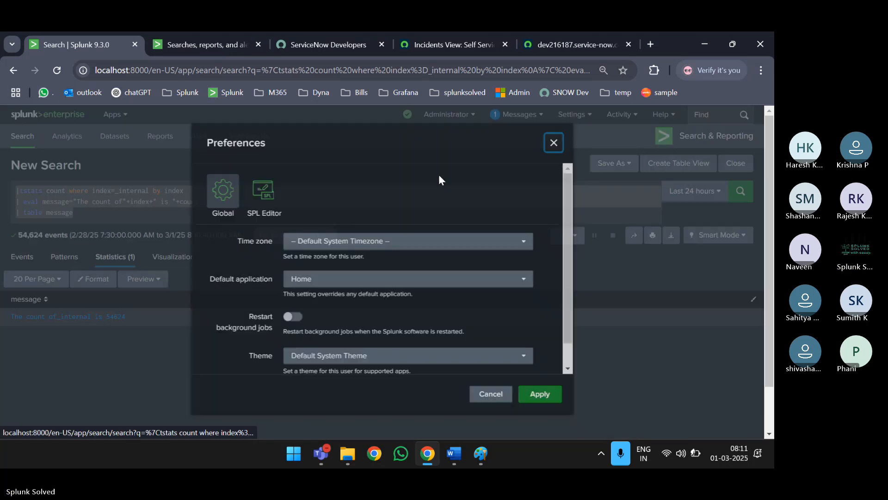
scroll(341, 324, "down", 1)
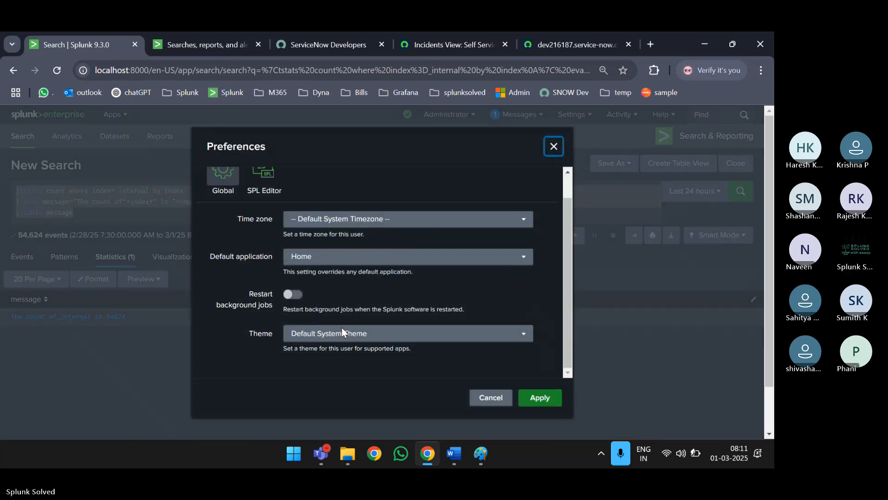
left_click(350, 334)
left_click(350, 334)
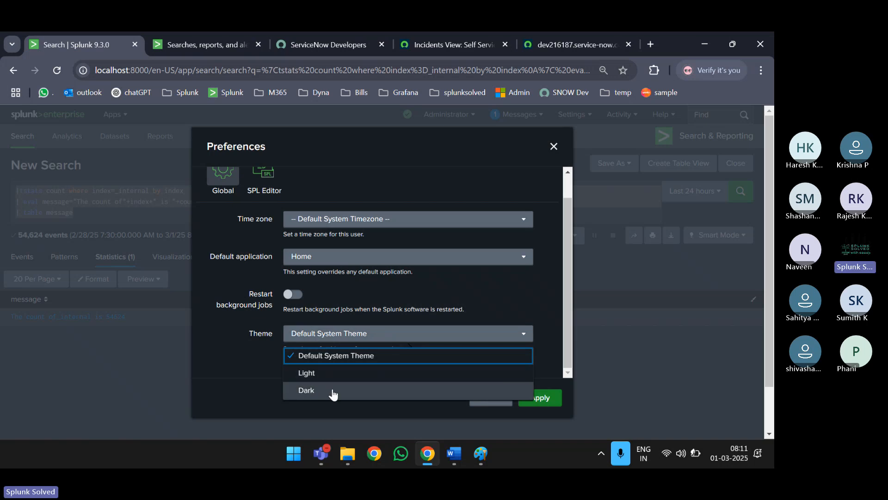
left_click(331, 391)
left_click(349, 365)
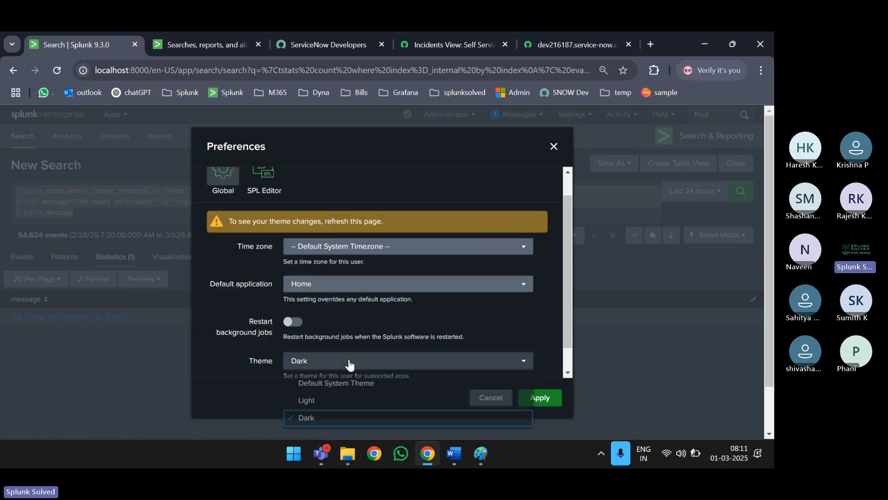
left_click(327, 399)
left_click(540, 397)
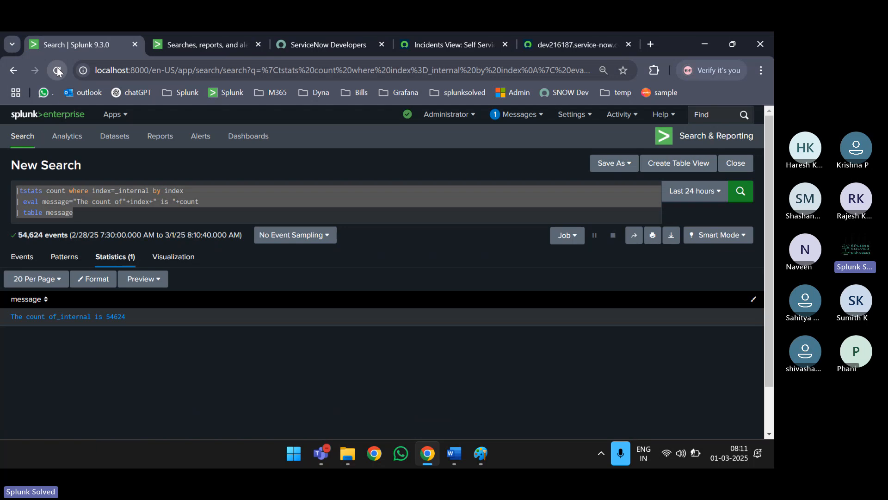
left_click(57, 68)
- Return to the new alert and scroll the actions list to the ServiceNow integrations
left_click(185, 44)
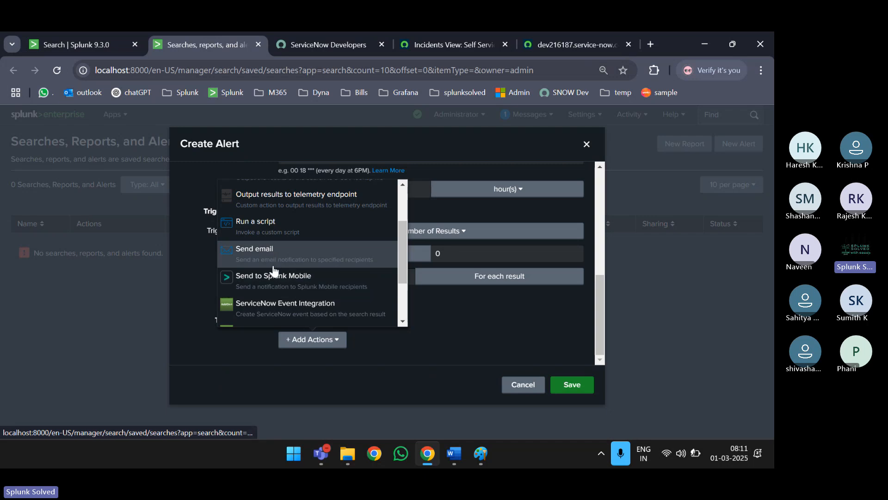
scroll(273, 269, "down", 1)
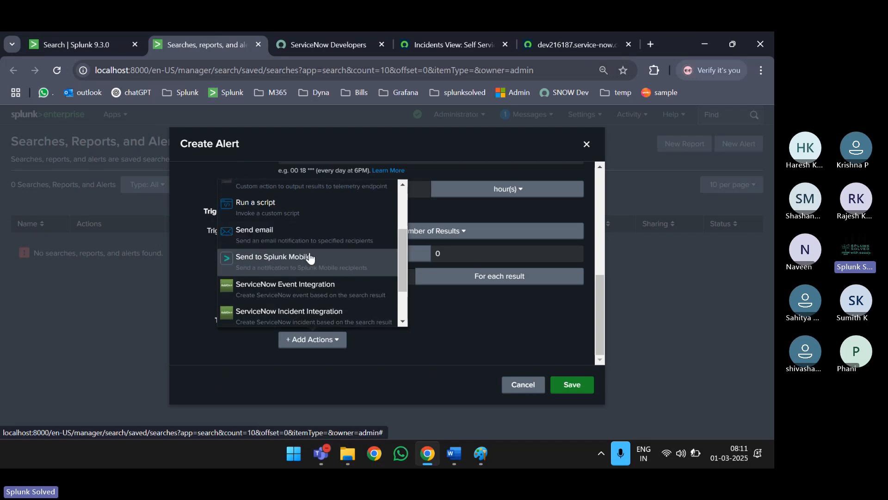
scroll(309, 258, "down", 2)
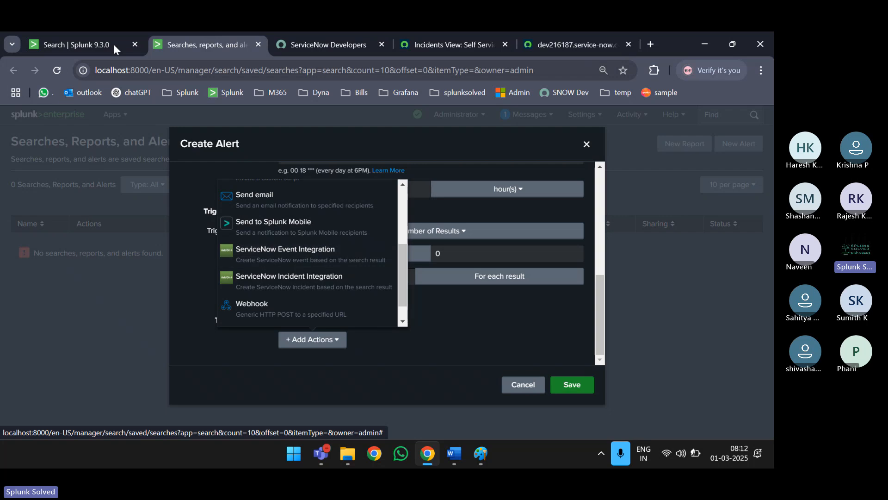
left_click(88, 39)
- Go to Settings > Alert actions and find the ServiceNow Event and Incident Integration entries
left_click(109, 119)
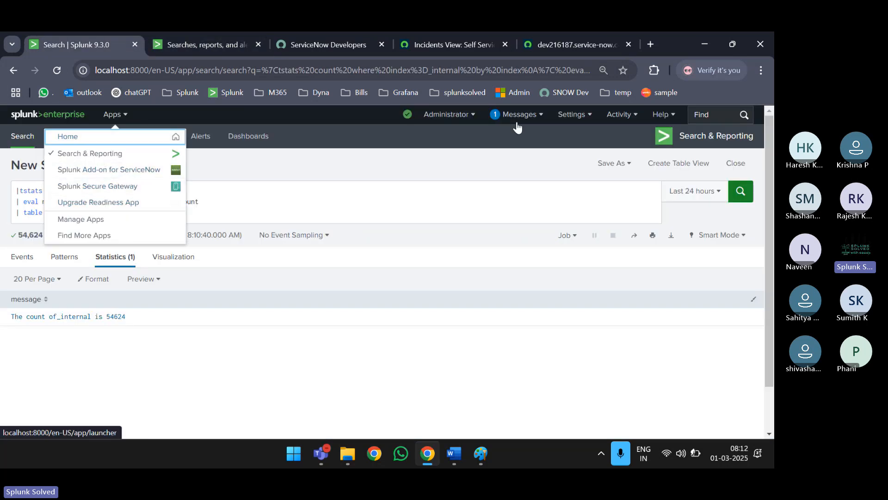
left_click(579, 117)
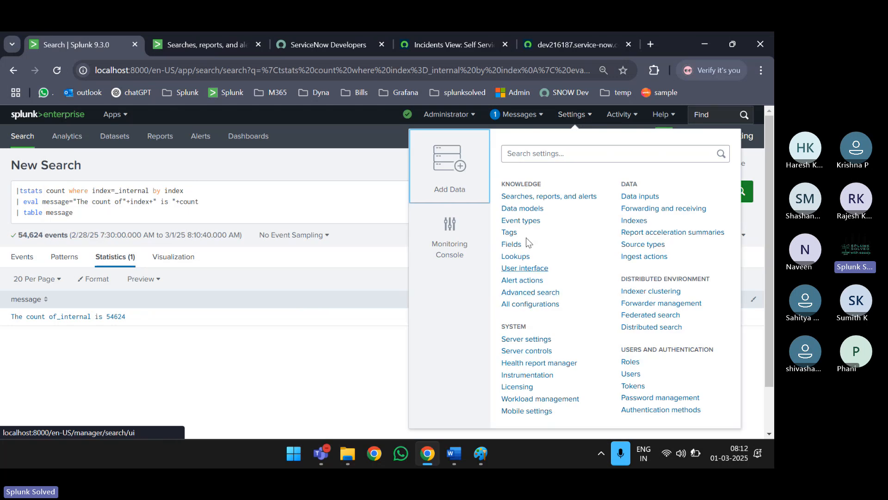
left_click(519, 282)
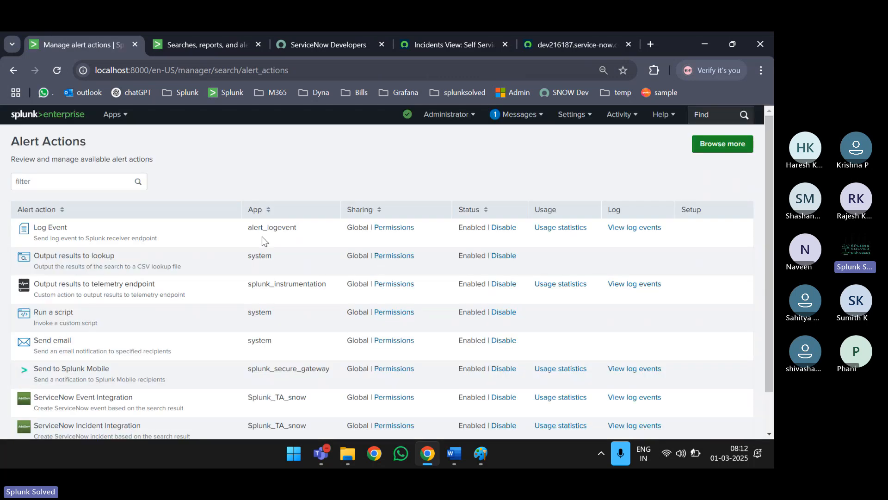
scroll(269, 333, "down", 1)
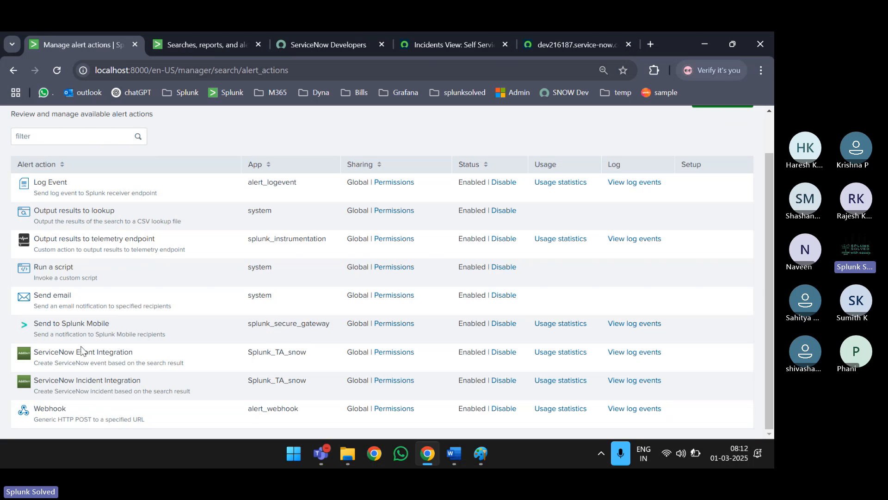
triple_click(66, 352)
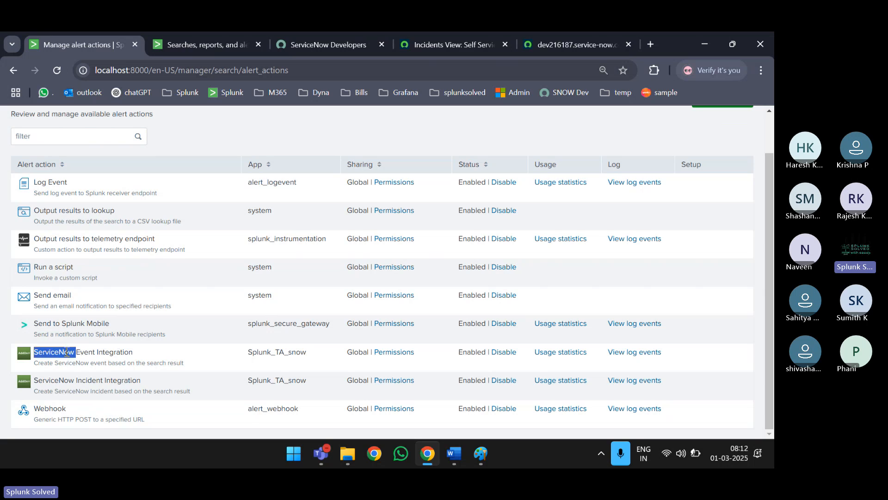
triple_click(103, 380)
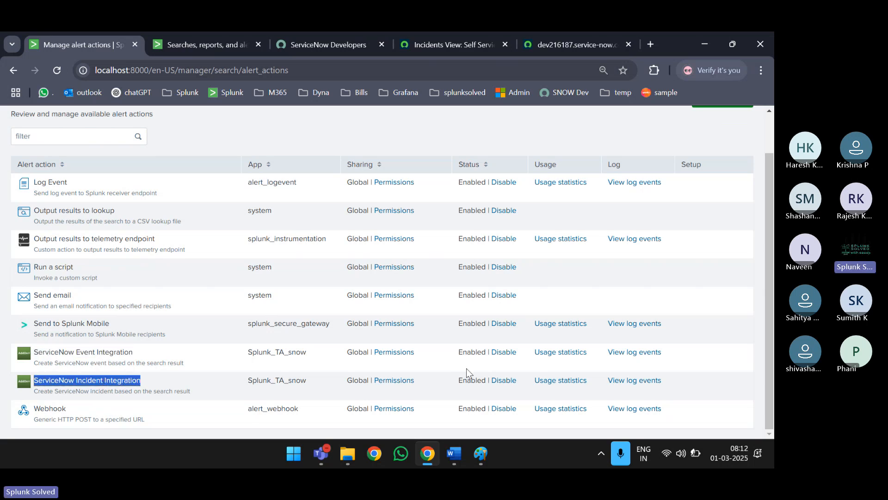
- Open the Incident Integration's usage statistics and log events in new tabs, then return to Create Alert
middle_click(566, 381)
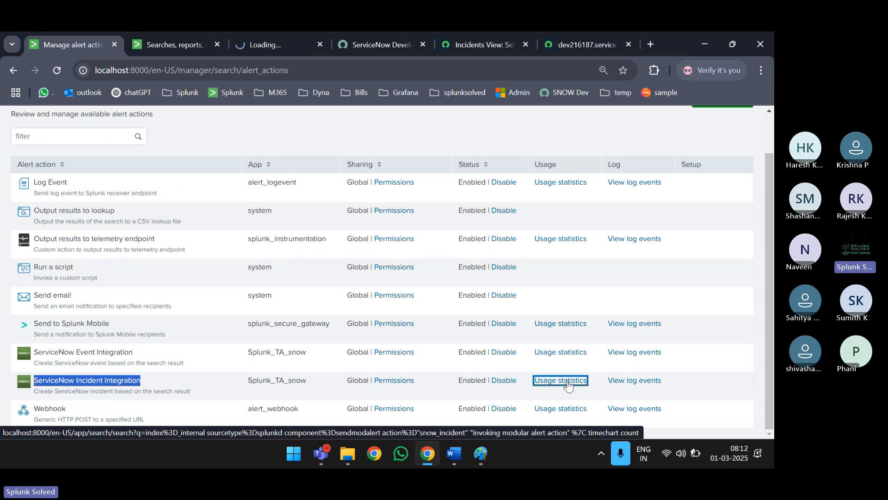
middle_click(633, 383)
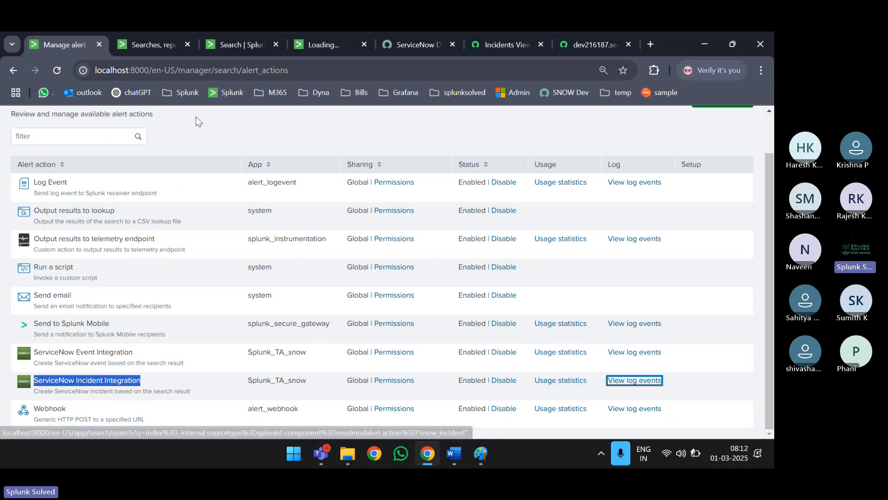
left_click(227, 51)
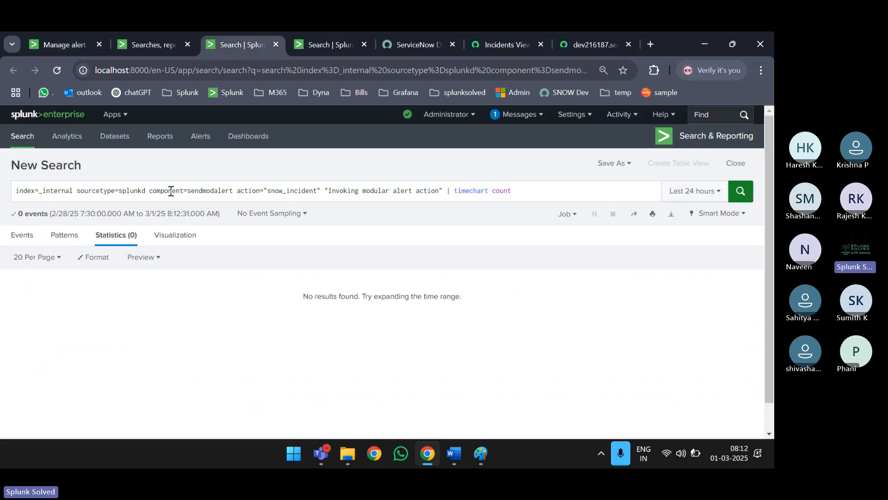
left_click(170, 191)
key("ctrl+a")
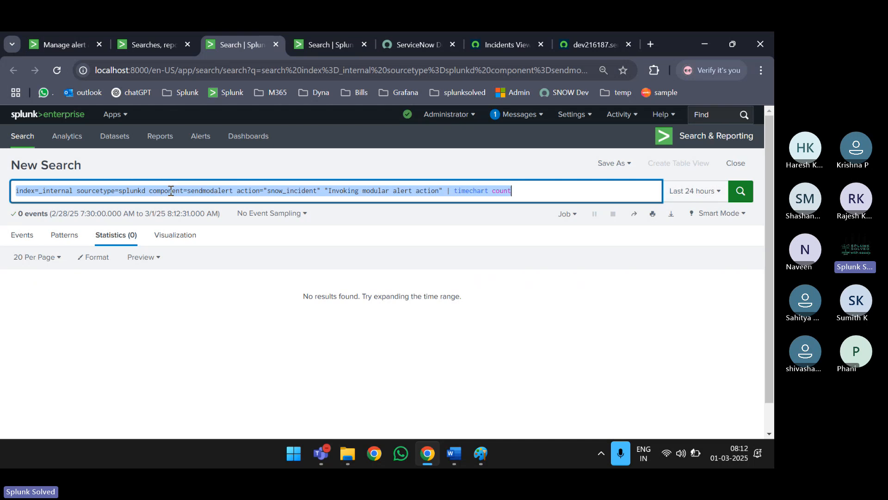
key("ctrl+Tab")
key("ctrl+Tab")
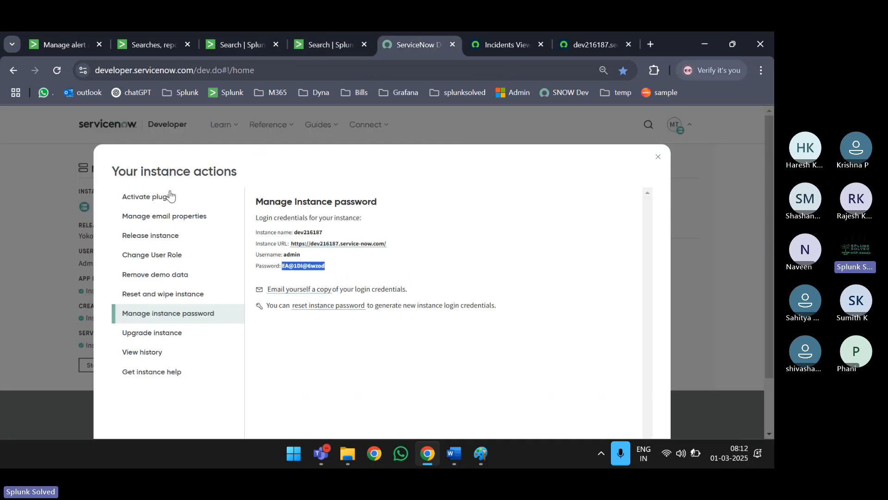
left_click(145, 44)
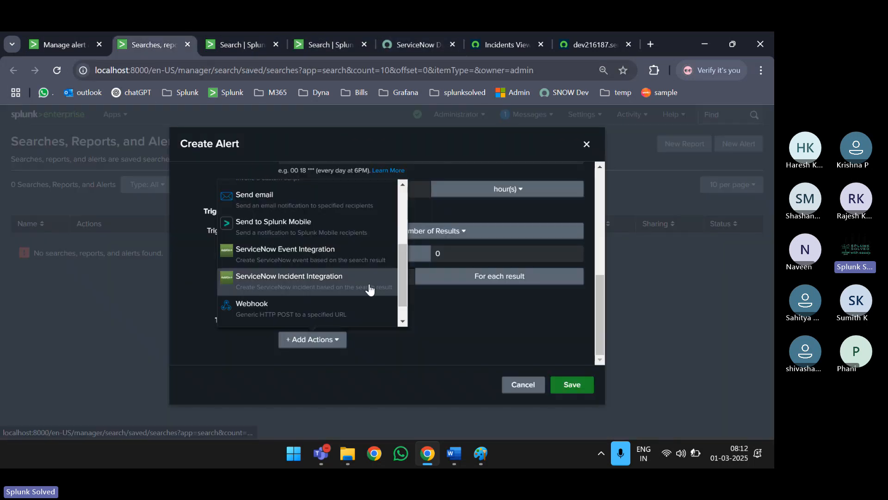
- Add the ServiceNow Incident Integration action and select the Splunk_Solved_test account
left_click(317, 279)
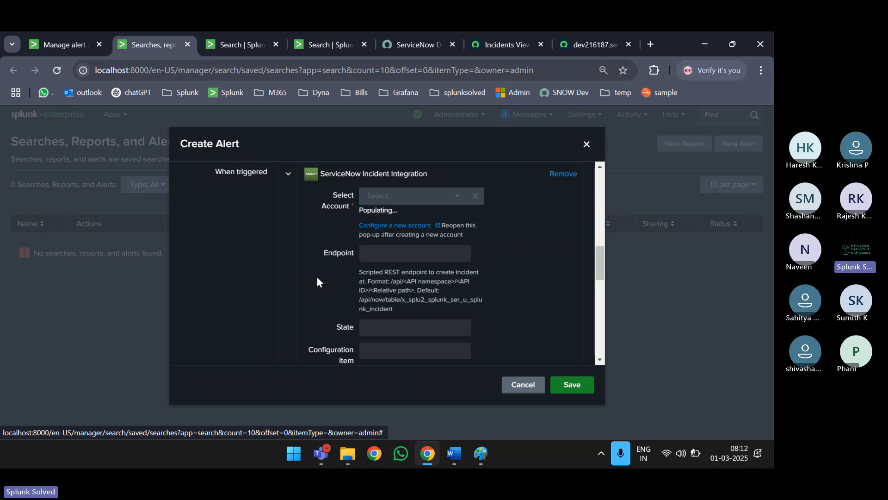
key("ctrl+minus")
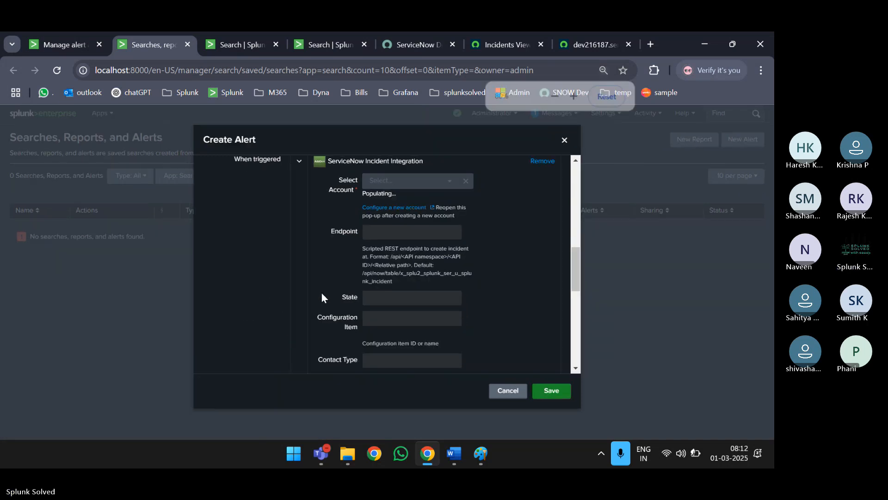
scroll(417, 285, "up", 1)
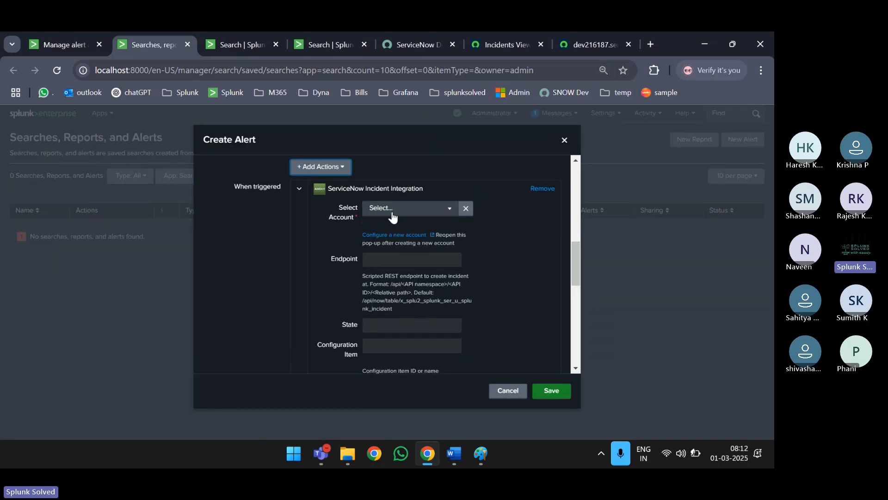
left_click(392, 213)
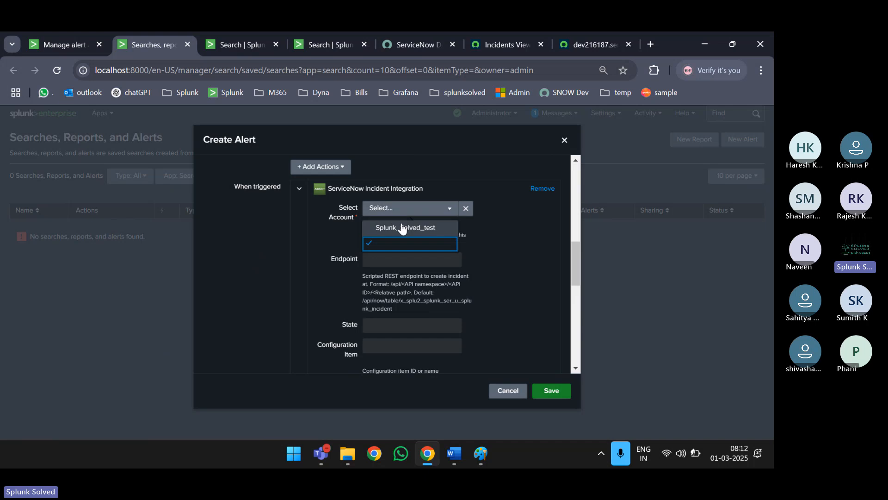
left_click(402, 227)
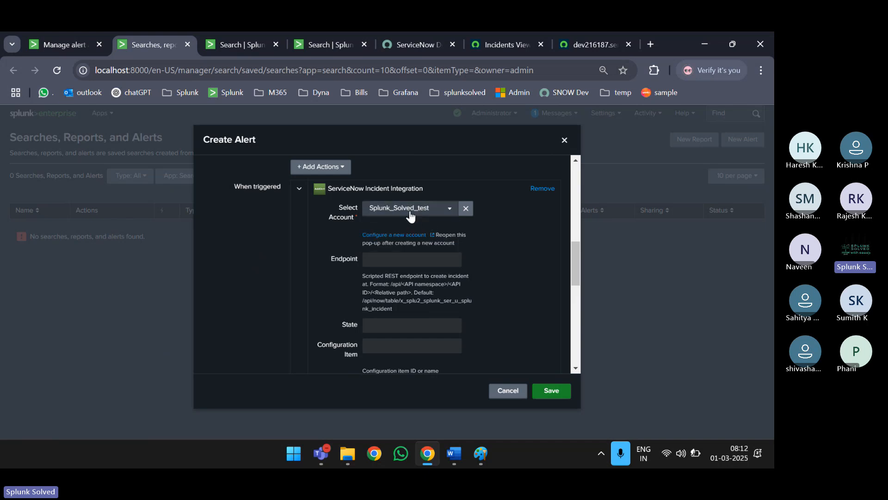
key("ctrl+plus")
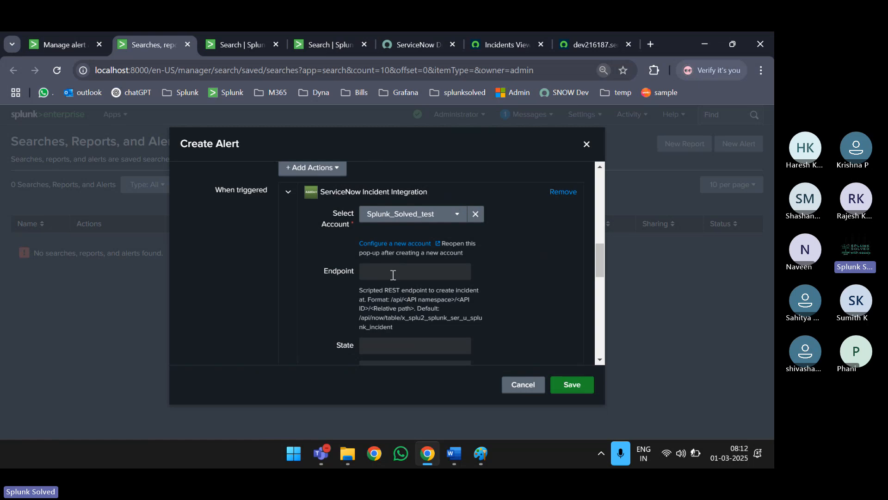
- Check the ServiceNow instance host name in the incident table API page address, then return to the alert
left_click(393, 274)
left_click(585, 41)
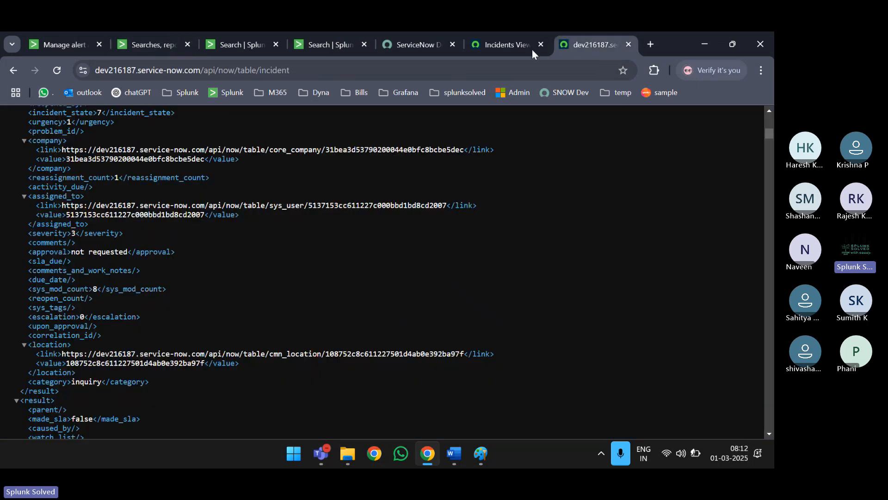
left_click(108, 69)
left_click(142, 70)
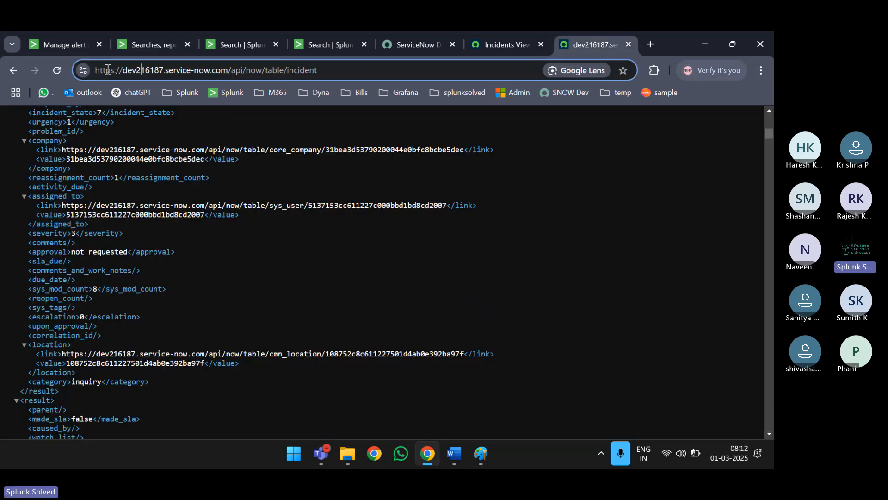
left_click_drag(123, 70, 229, 74)
left_click(50, 46)
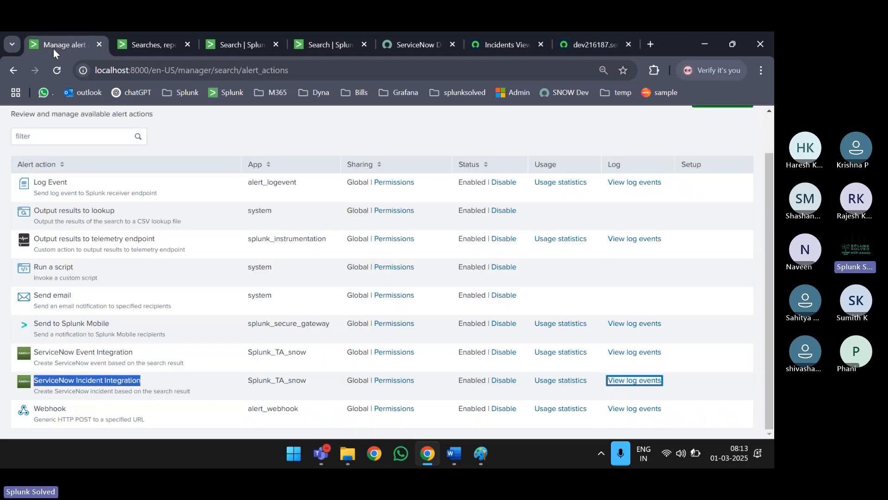
left_click(141, 44)
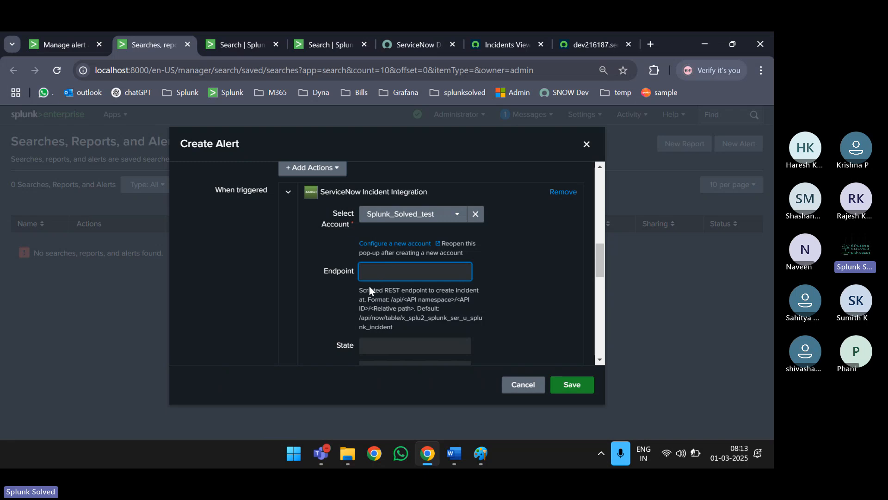
- Study the Endpoint field's help text and its default endpoint path format
left_click(375, 274)
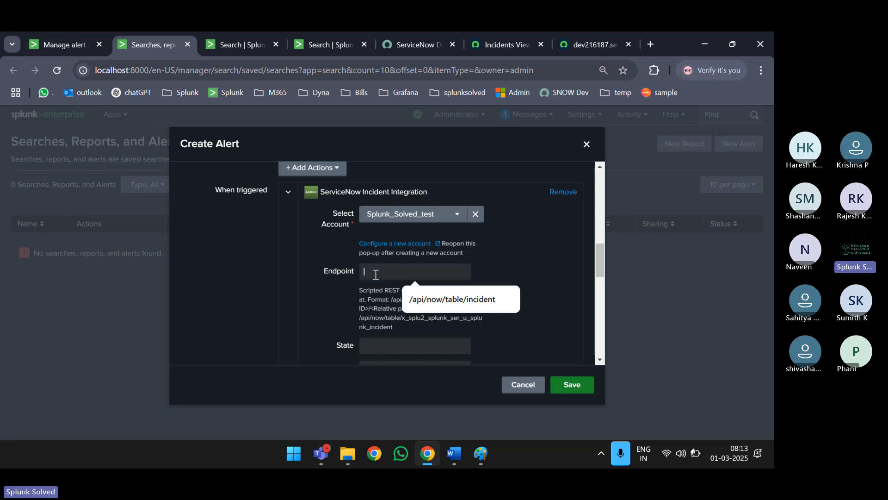
left_click(344, 291)
left_click_drag(364, 290, 414, 309)
left_click(369, 299)
left_click(414, 309)
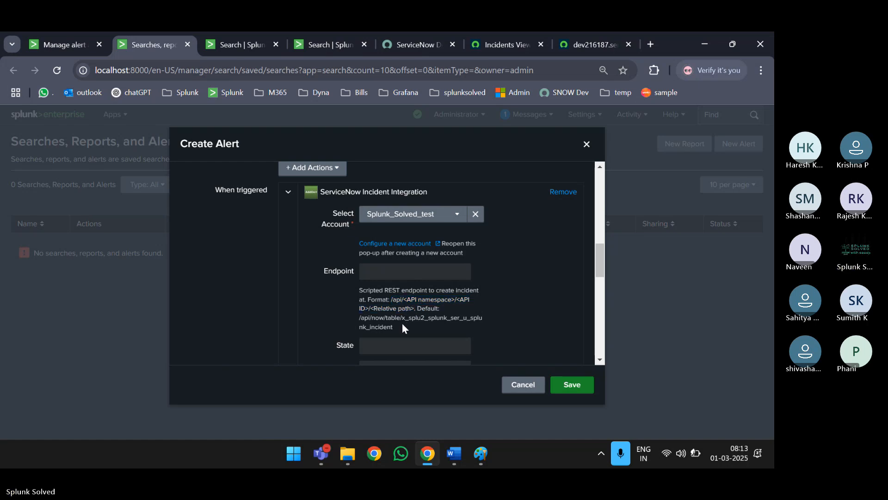
left_click_drag(359, 319, 400, 323)
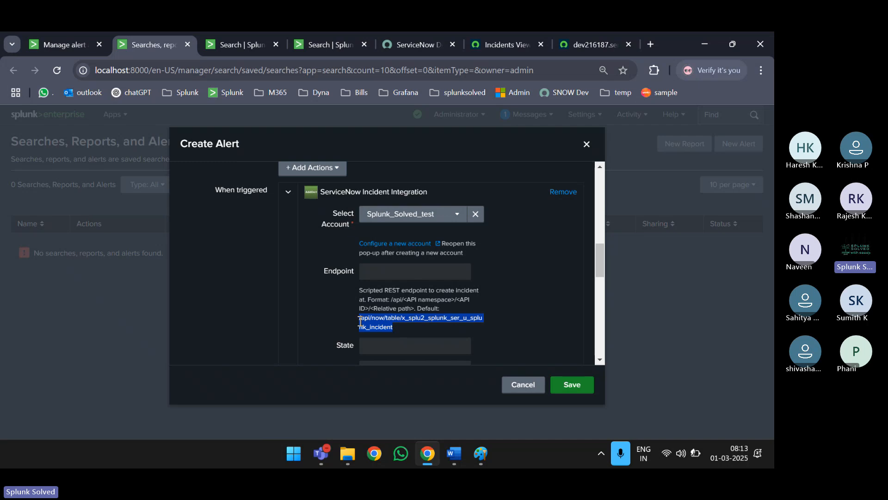
key("ctrl+plus")
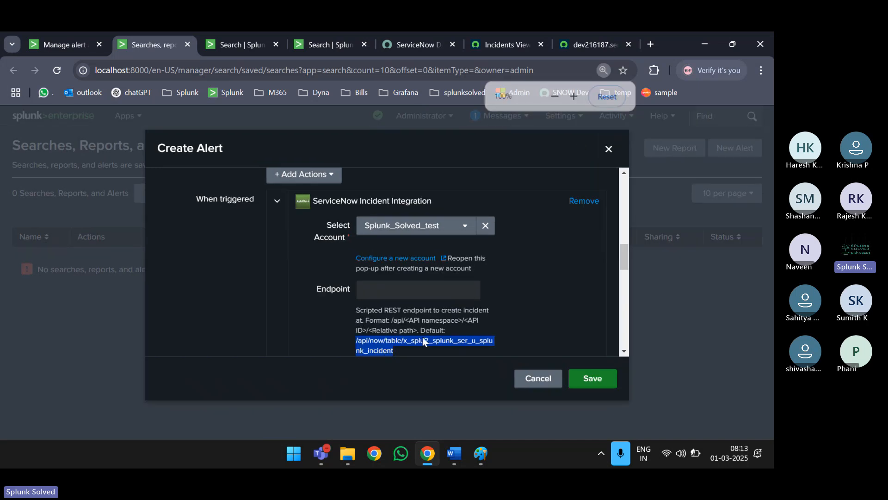
scroll(474, 326, "down", 1)
left_click(408, 293)
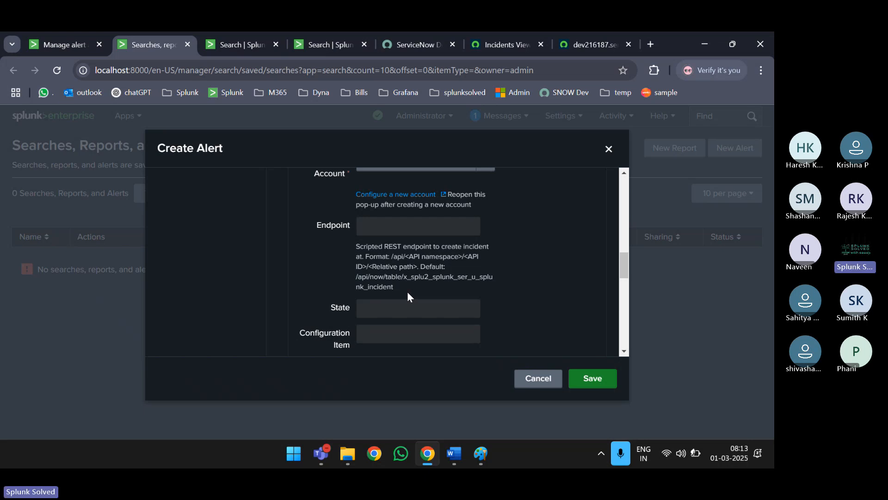
- Start the endpoint with /api/now/, following the help text's API namespace format
left_click(390, 221)
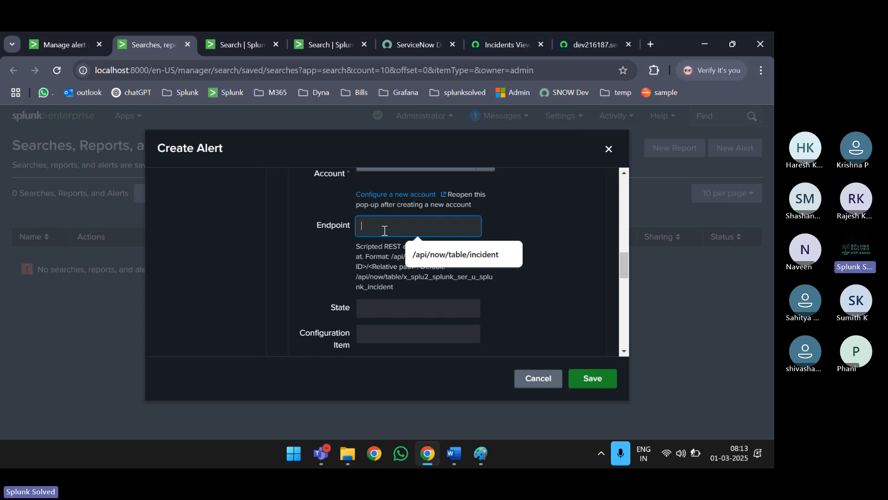
left_click(379, 262)
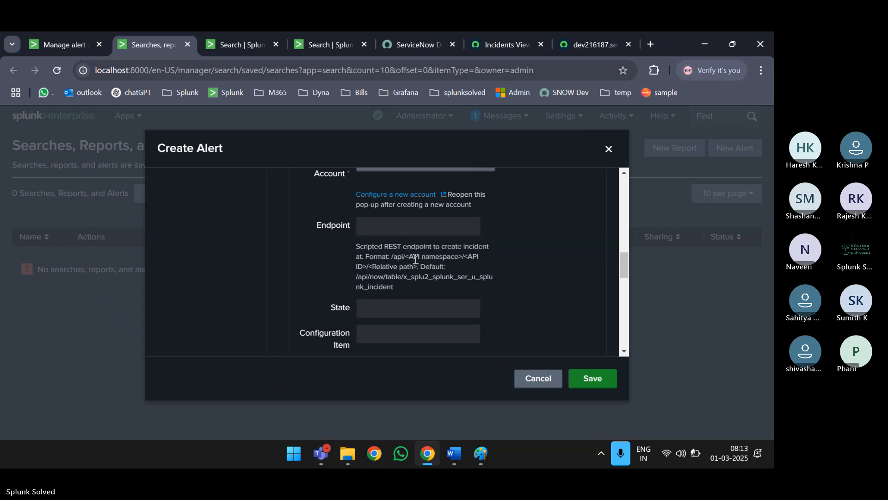
double_click(398, 256)
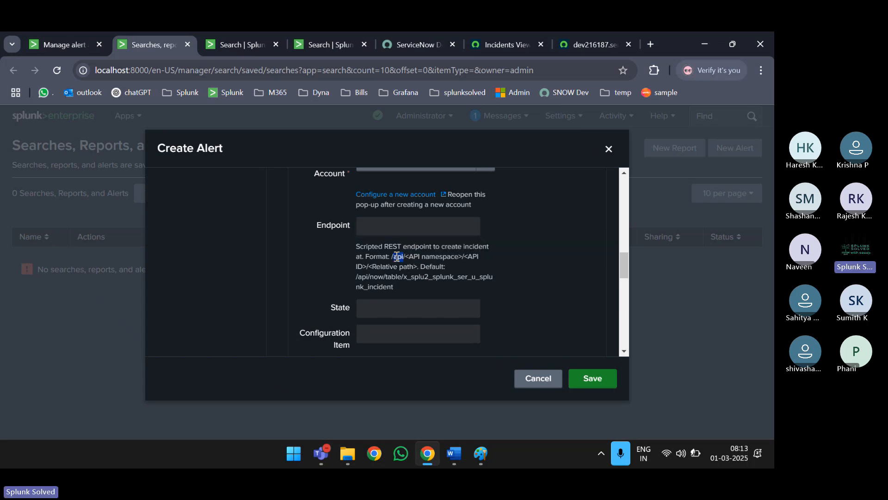
left_click(386, 225)
type("/api/")
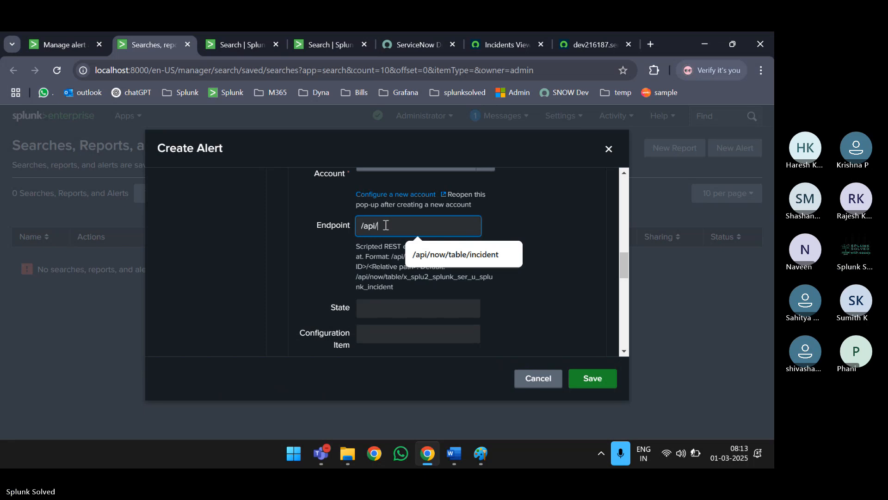
left_click(356, 274)
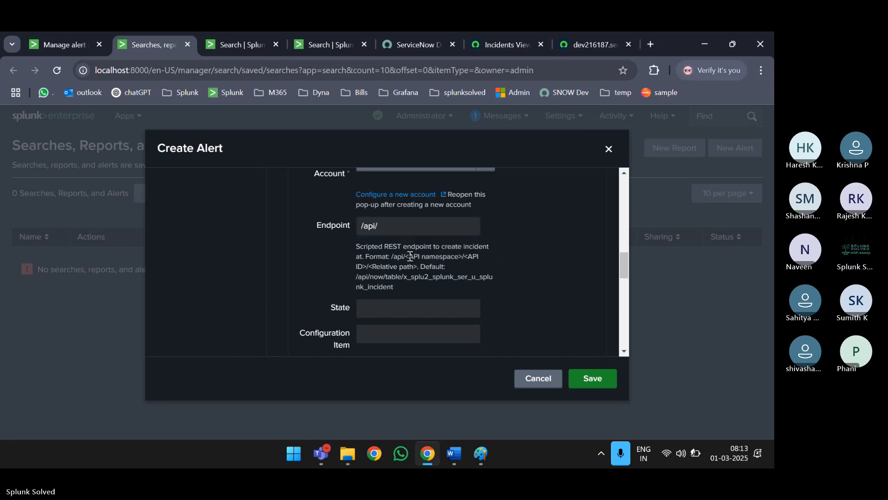
left_click_drag(405, 257, 460, 258)
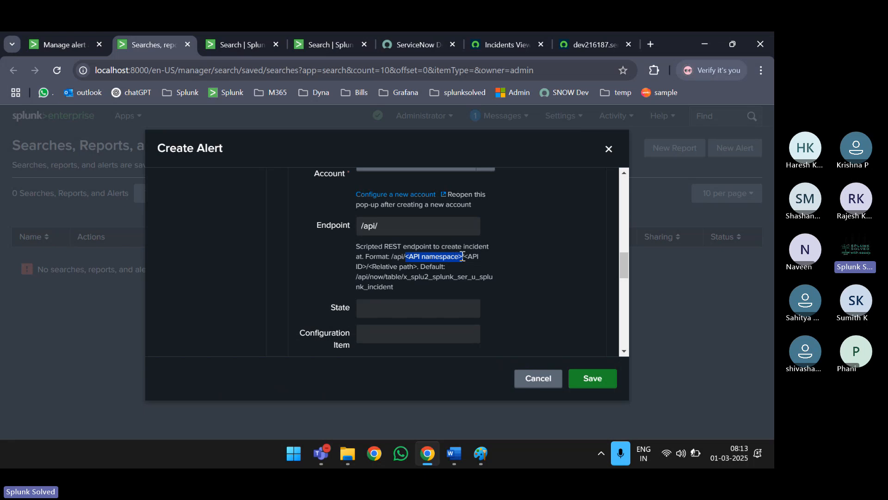
left_click(395, 229)
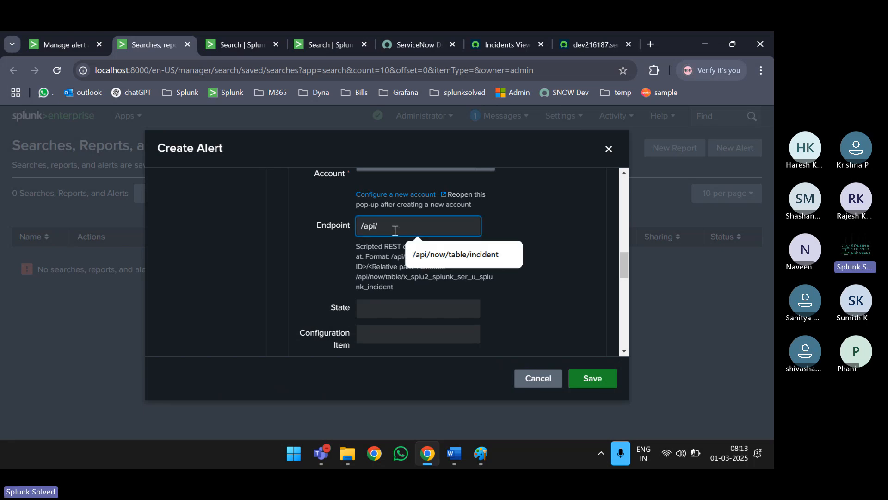
type("now/")
left_click(350, 262)
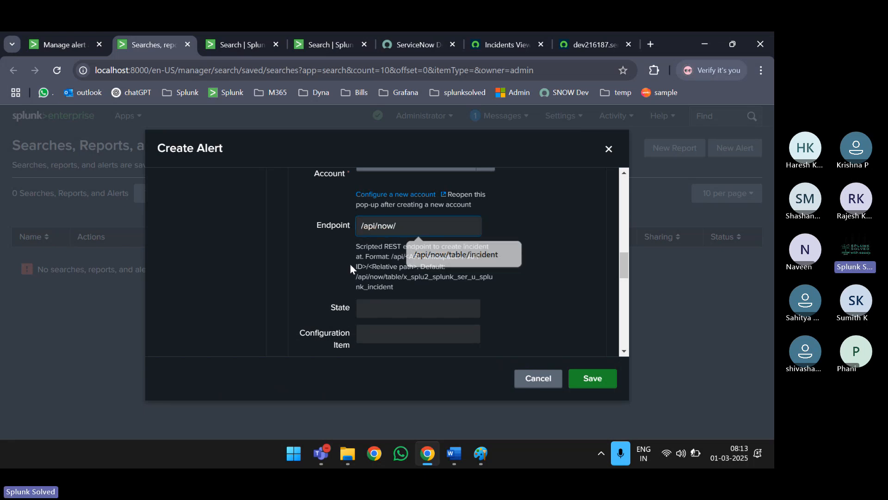
left_click(397, 226)
double_click(391, 225)
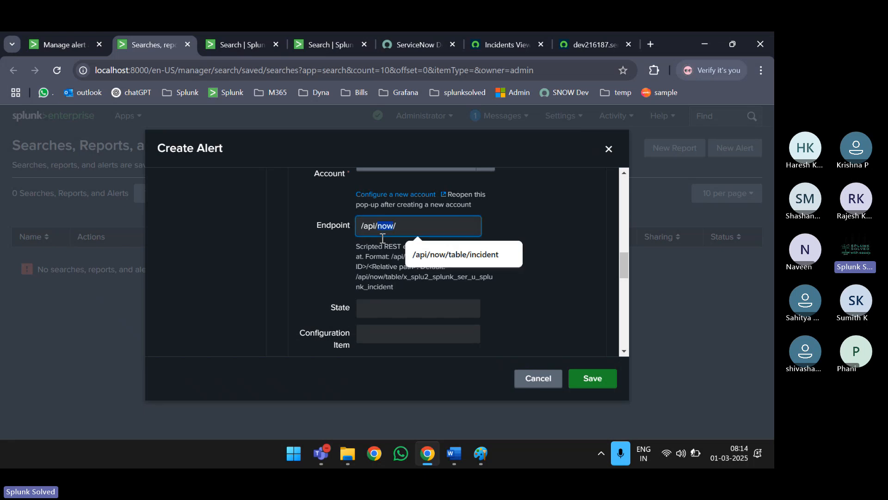
left_click(382, 238)
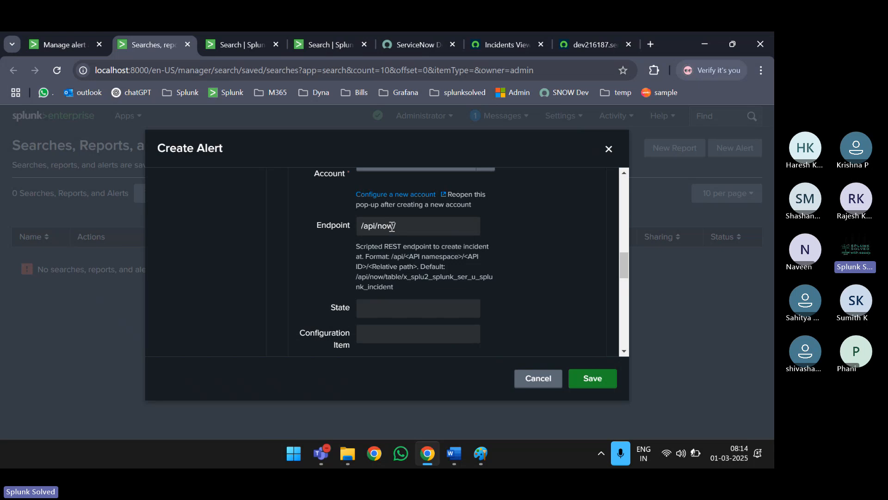
- Complete the endpoint as /api/now/table/incident by adding the API ID and relative path
left_click_drag(466, 256, 367, 269)
left_click(410, 226)
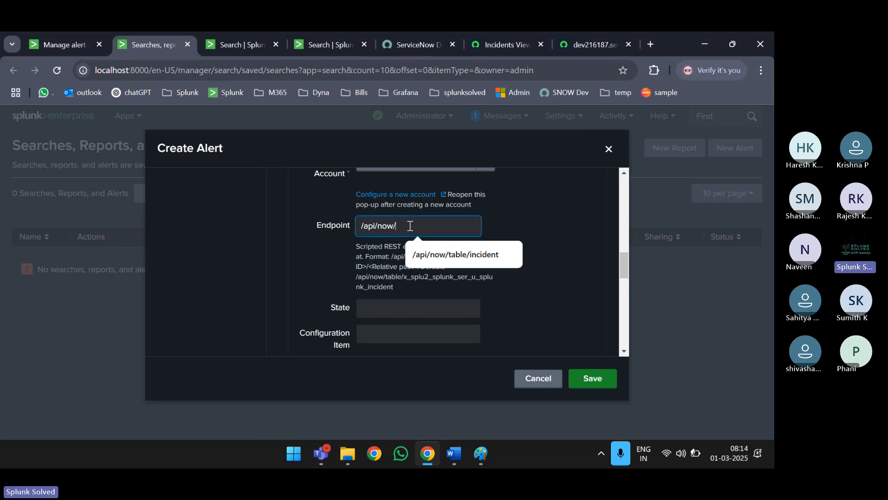
type("table")
left_click(548, 208)
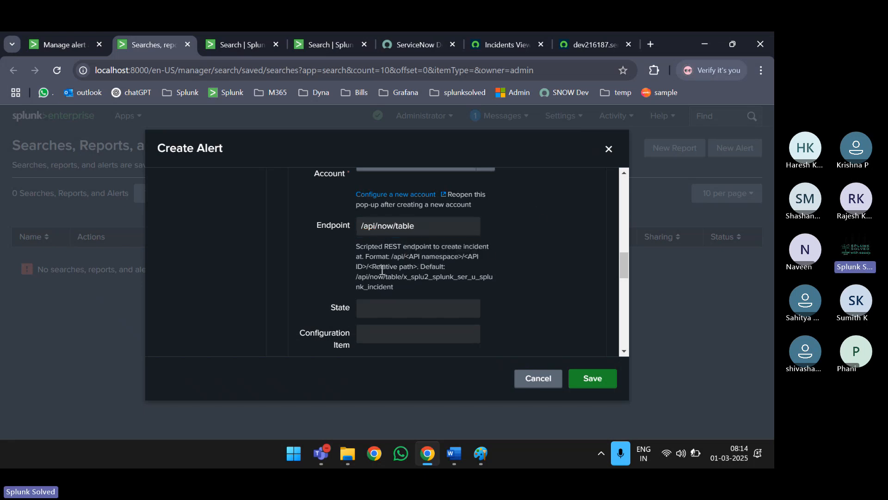
left_click_drag(364, 267, 472, 257)
left_click(431, 231)
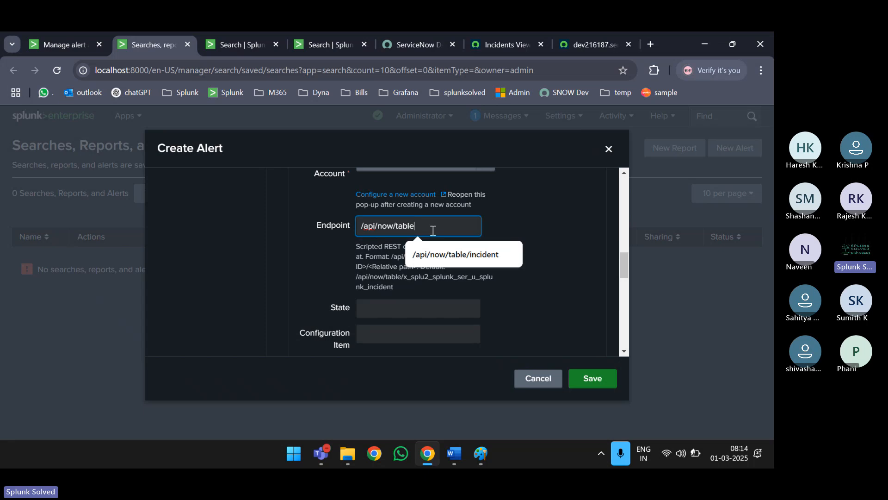
type("/")
left_click(376, 274)
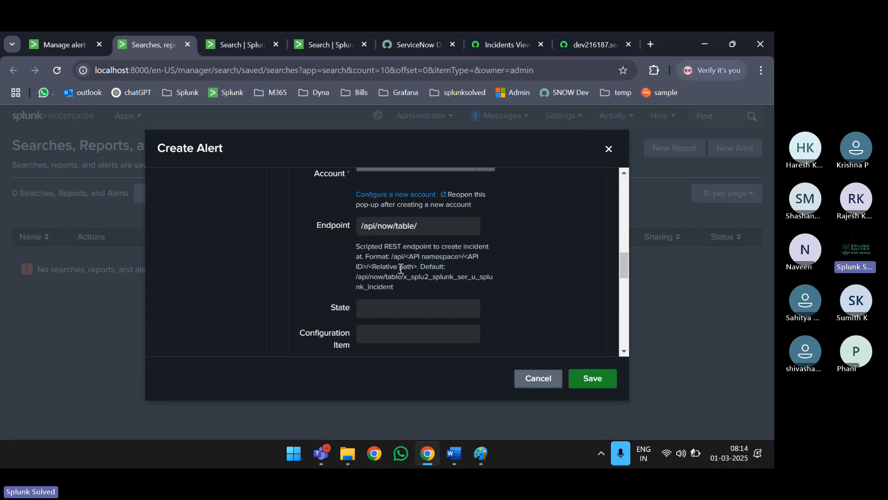
left_click_drag(418, 267, 375, 267)
left_click(437, 223)
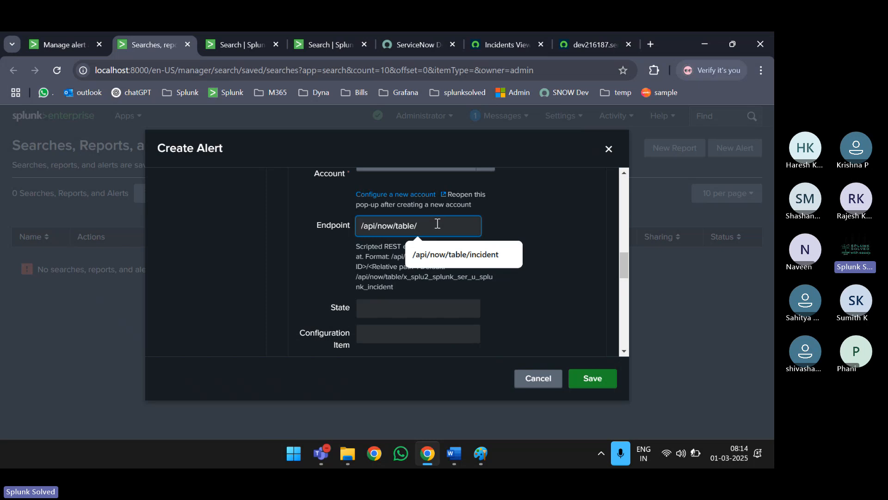
type("incident")
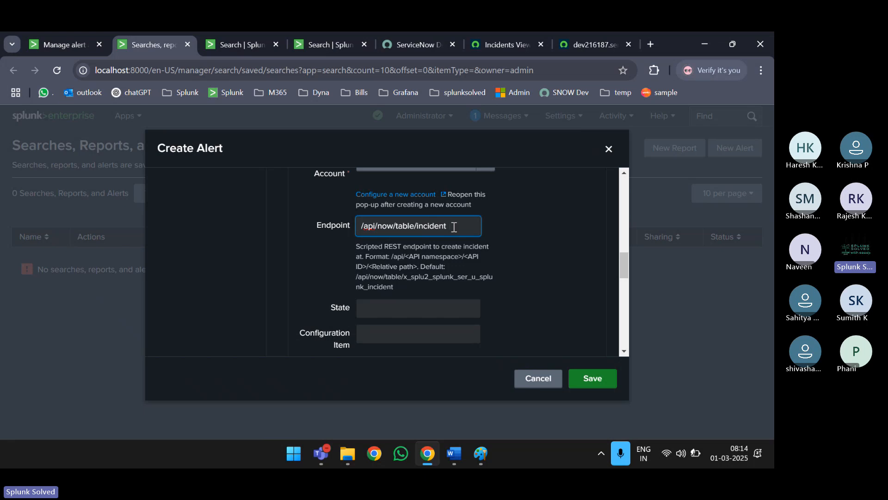
left_click_drag(453, 225, 358, 224)
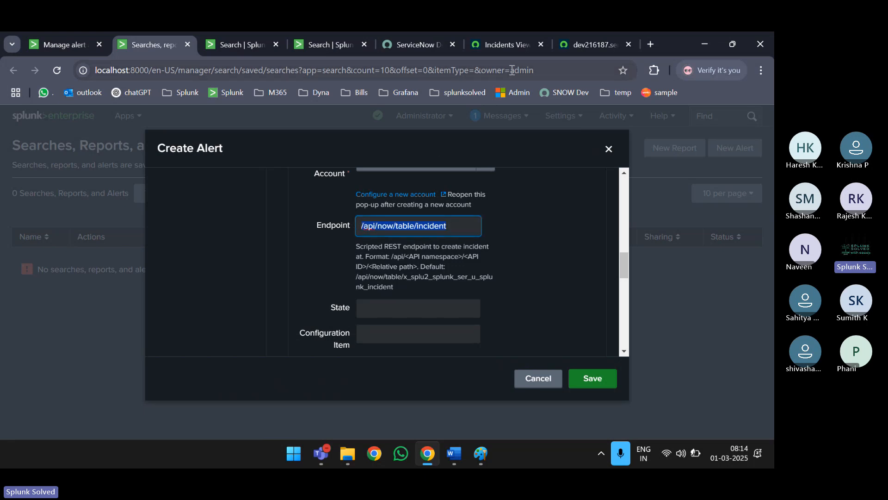
left_click(582, 44)
scroll(195, 199, "up", 6)
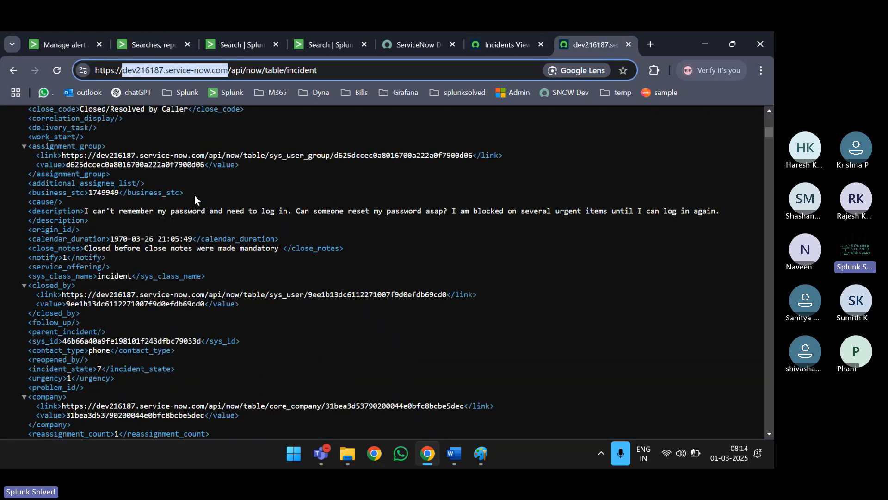
scroll(318, 240, "up", 15)
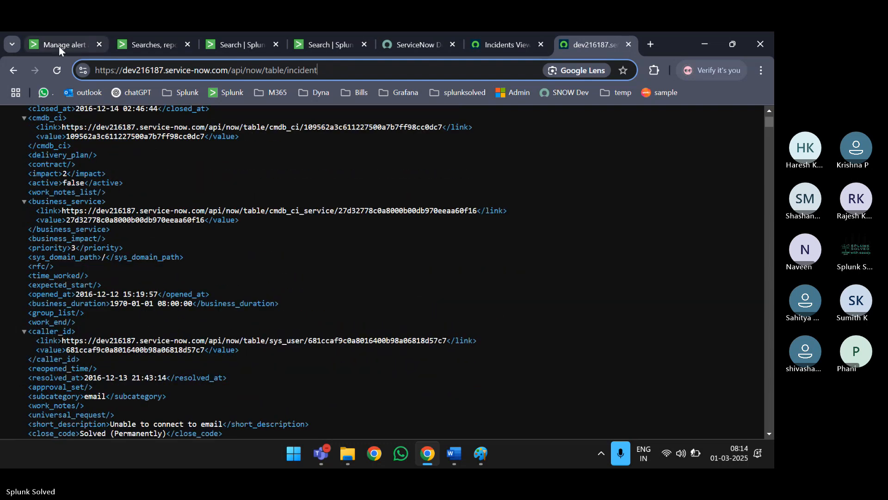
scroll(203, 235, "up", 2)
scroll(204, 235, "up", 6)
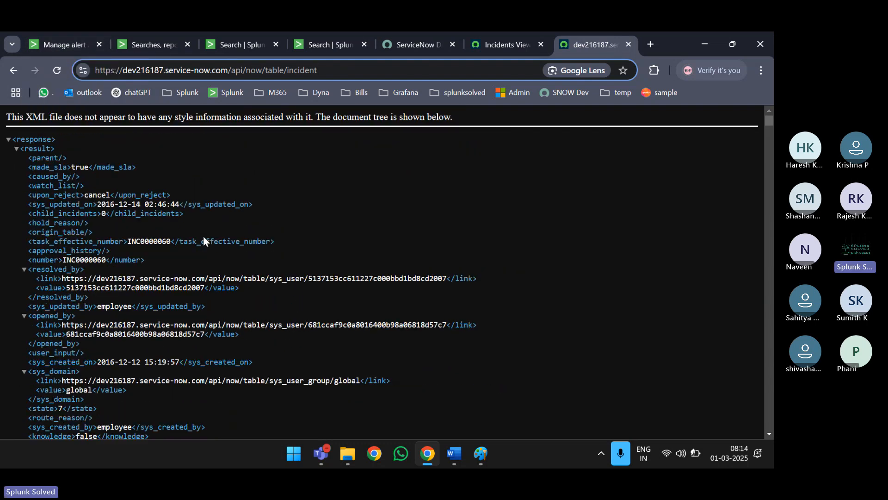
left_click(146, 40)
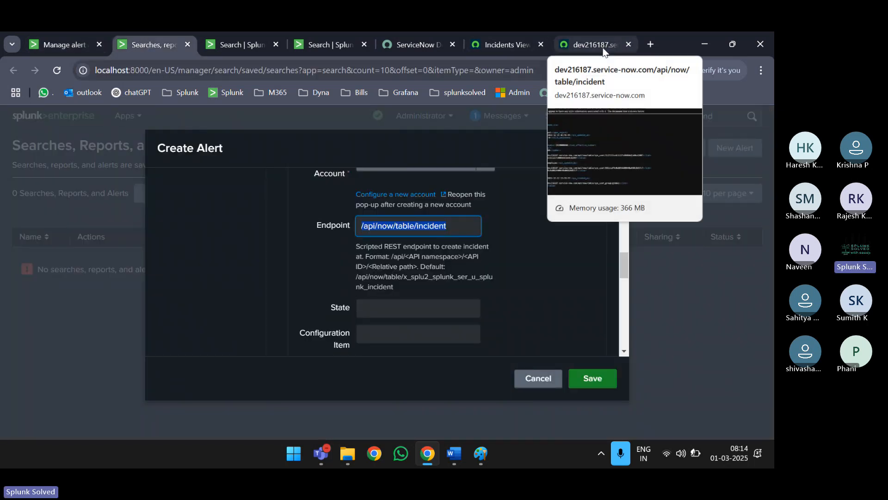
- Fill the Short Description with 'I am an incident from SPlunk' and save the alert
scroll(441, 303, "down", 2)
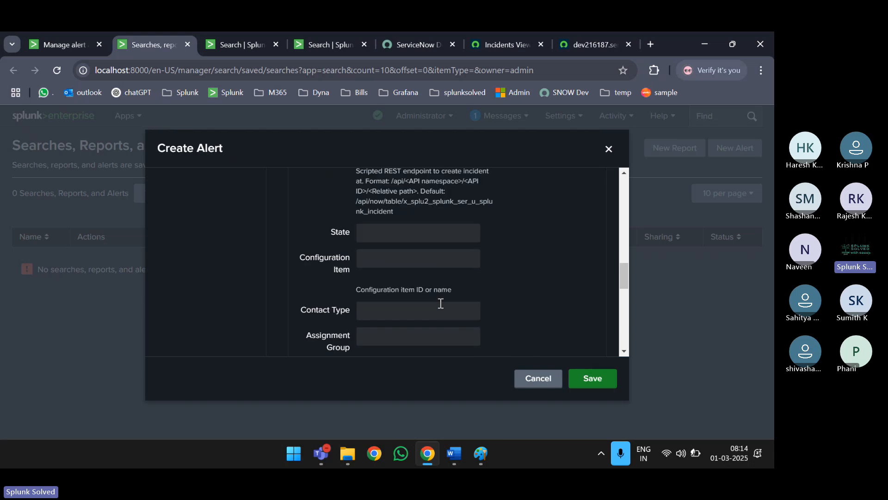
scroll(392, 235, "down", 3)
scroll(392, 235, "up", 3)
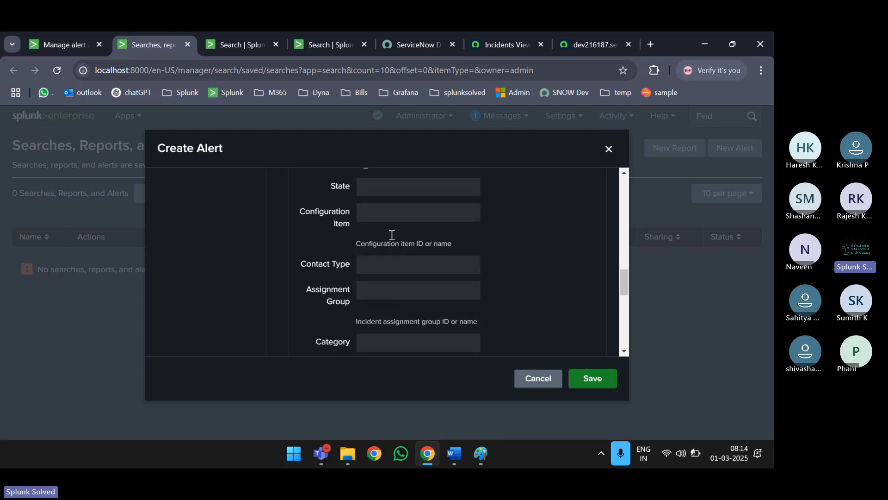
scroll(391, 235, "down", 5)
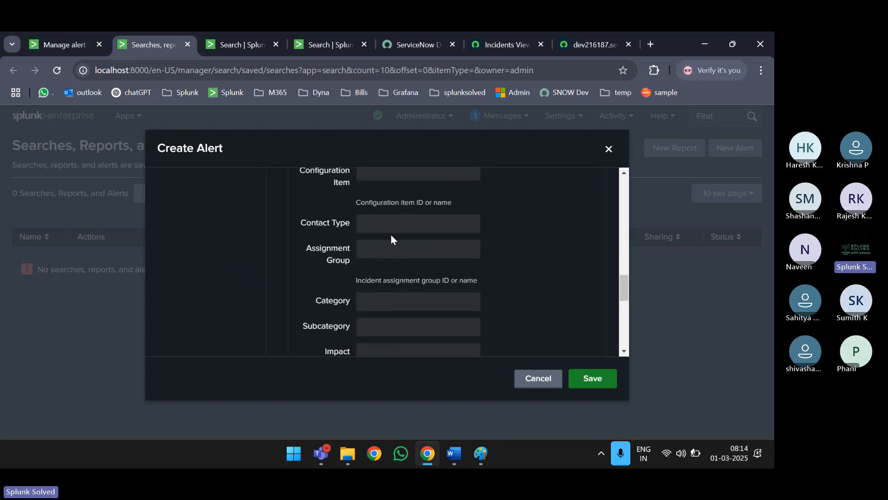
scroll(398, 282, "down", 3)
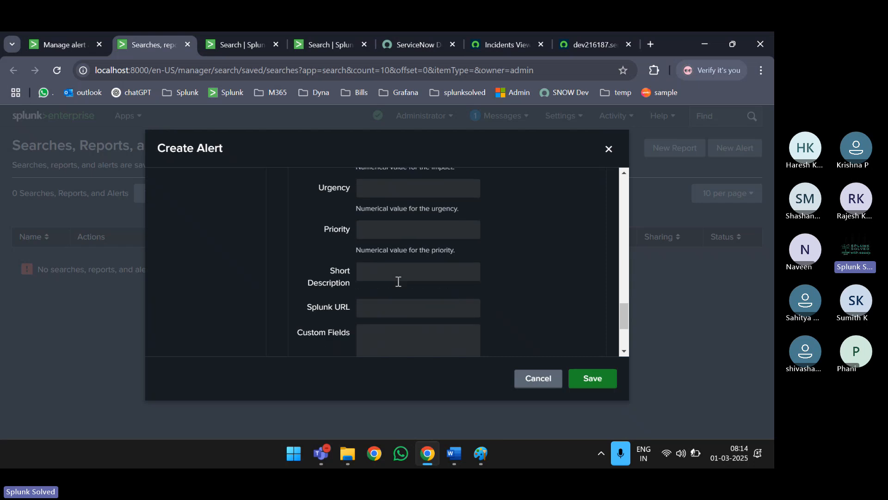
left_click(391, 221)
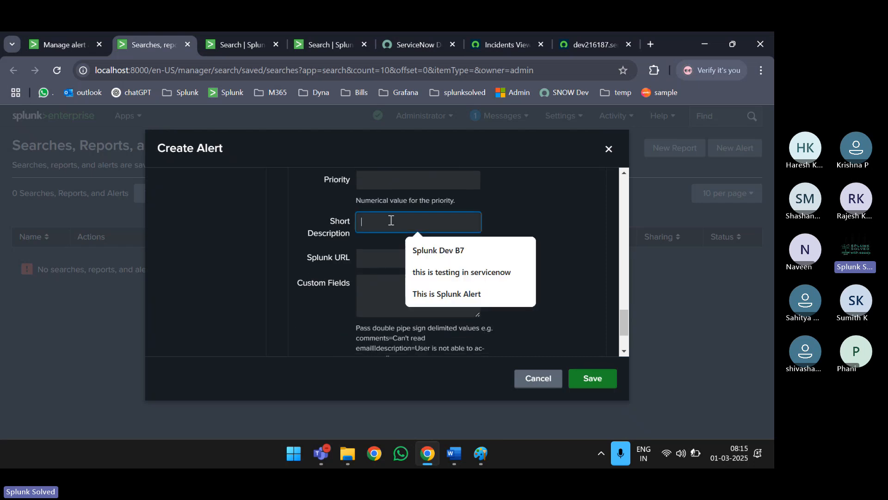
type("T")
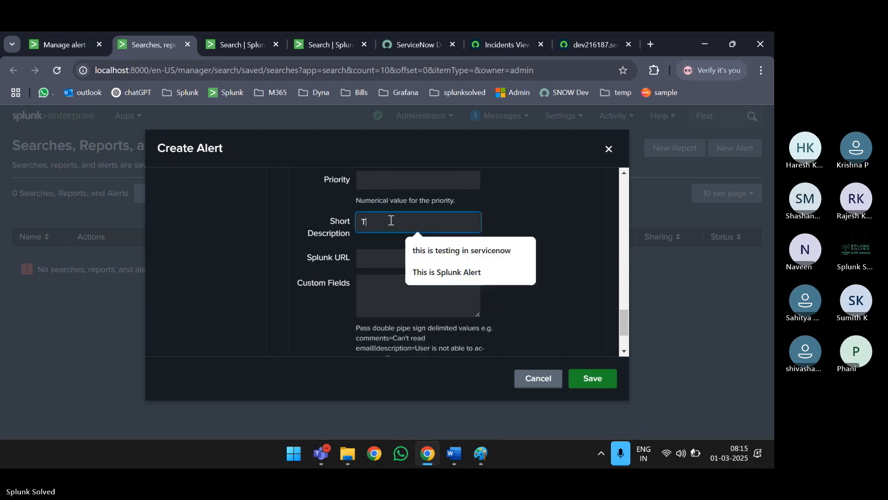
type("I am ")
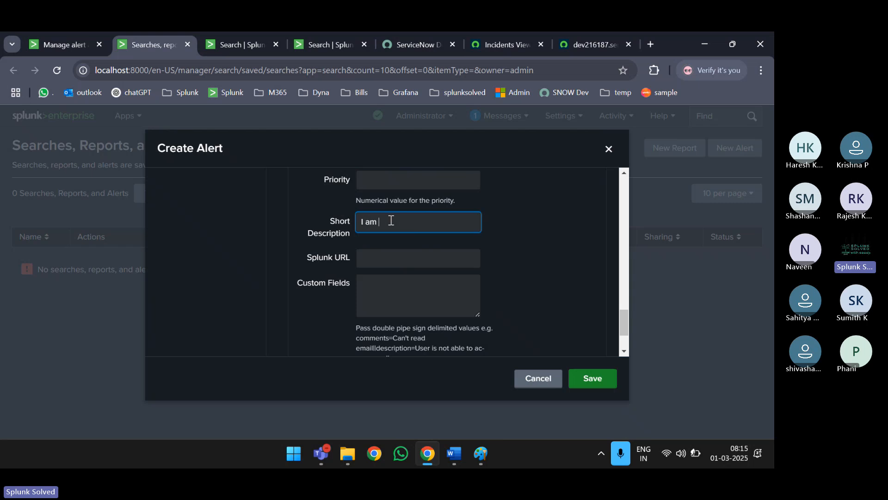
type("an incident from SPlunk")
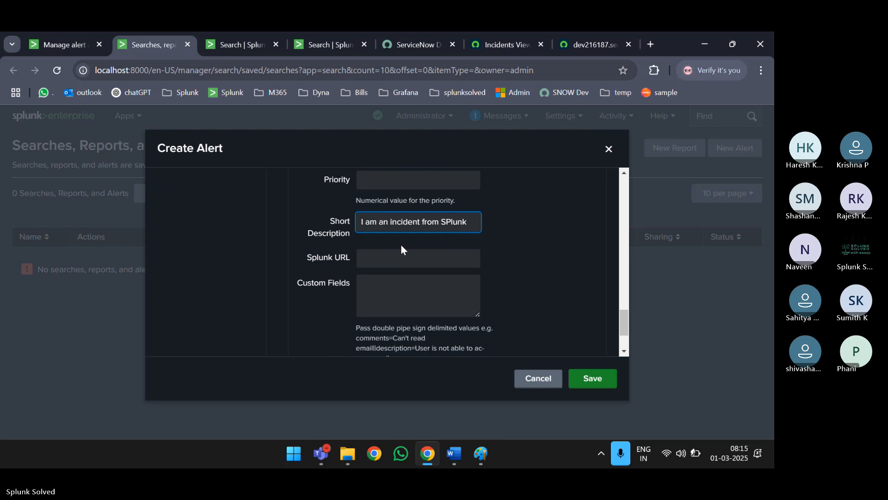
scroll(401, 259, "down", 2)
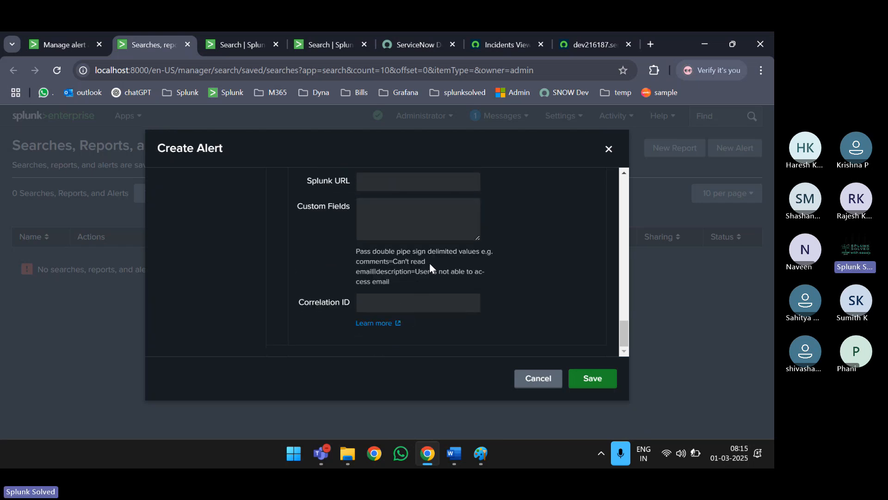
left_click(600, 385)
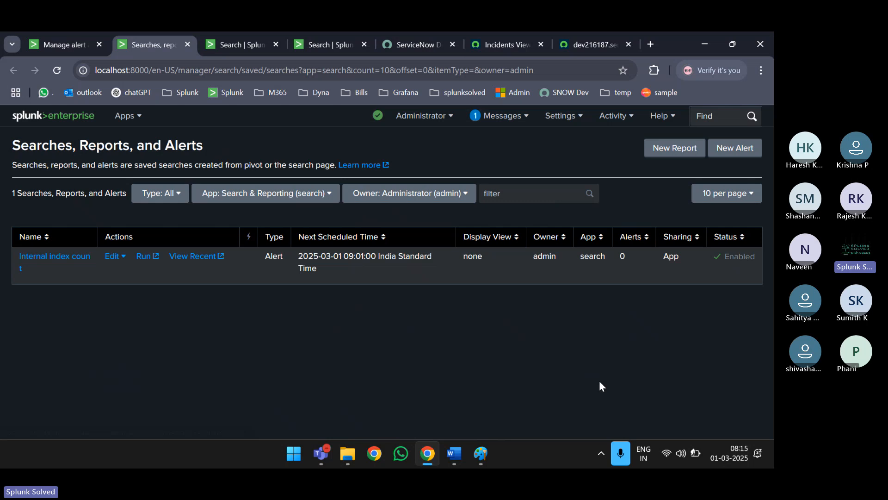
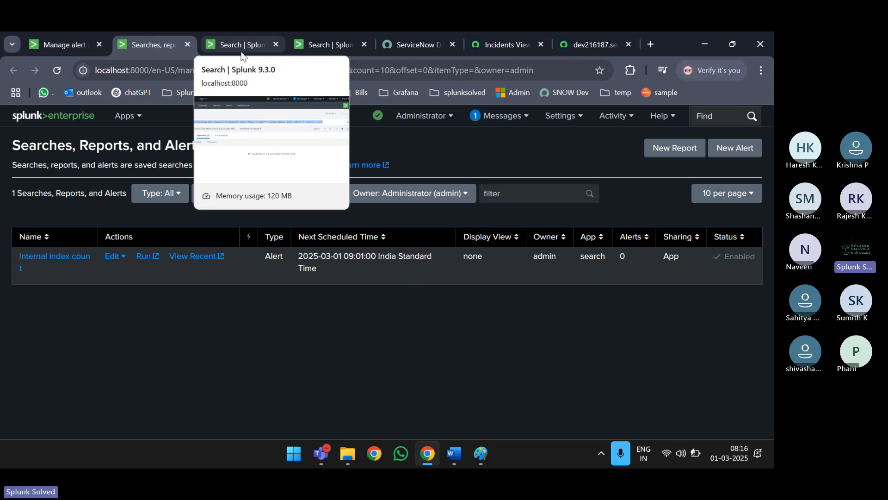
- Cycle from the Splunk sendmodalert search and alerts list over to the ServiceNow incident list
left_click(241, 51)
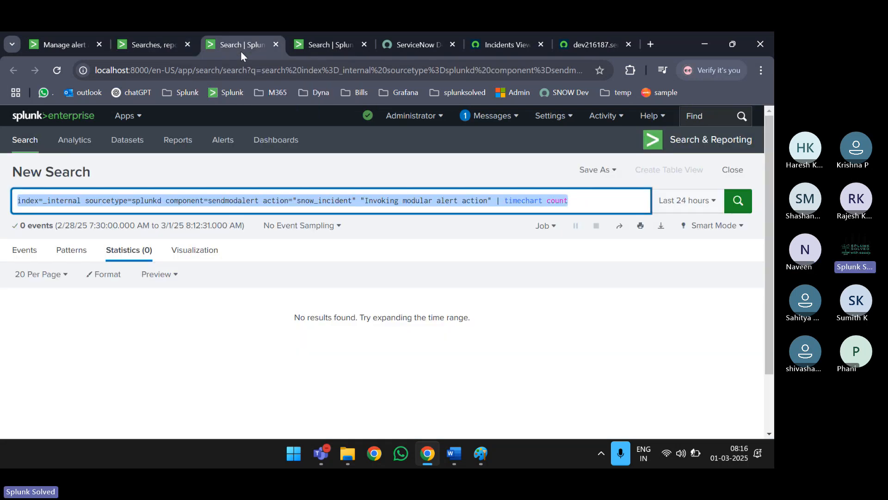
key("ctrl+Tab")
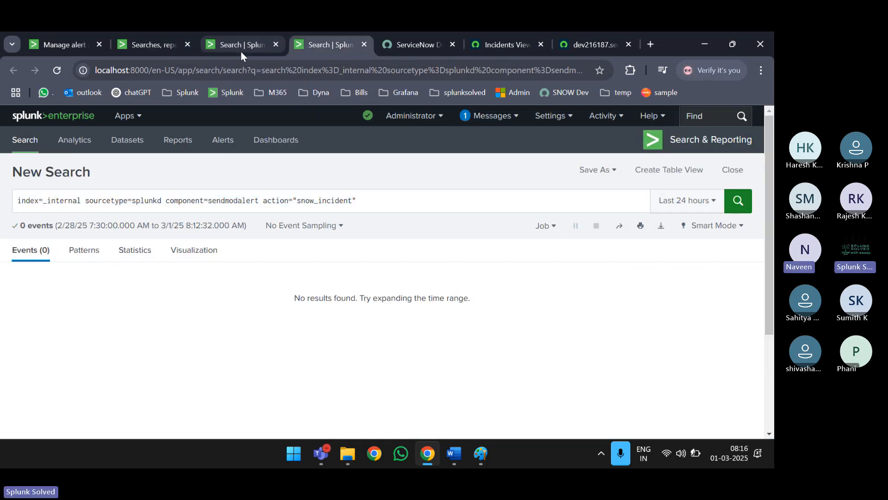
key("ctrl+Tab")
key("XF86MonBrightnessUp")
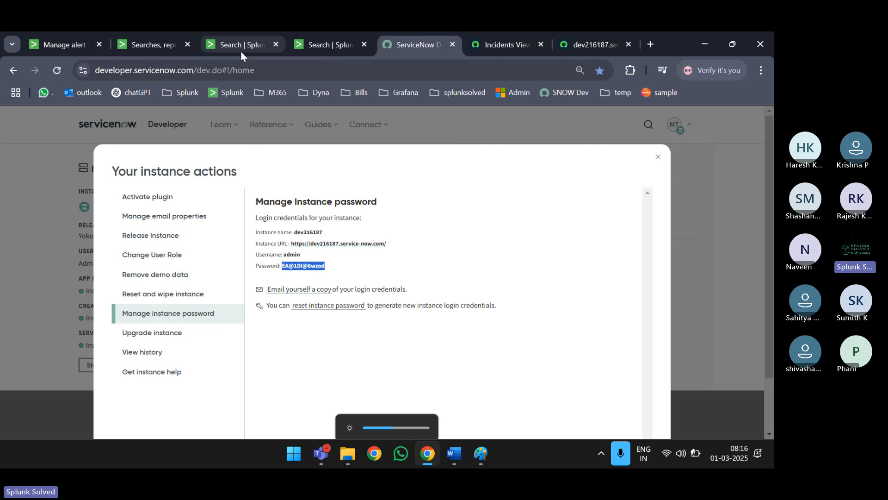
left_click(154, 45)
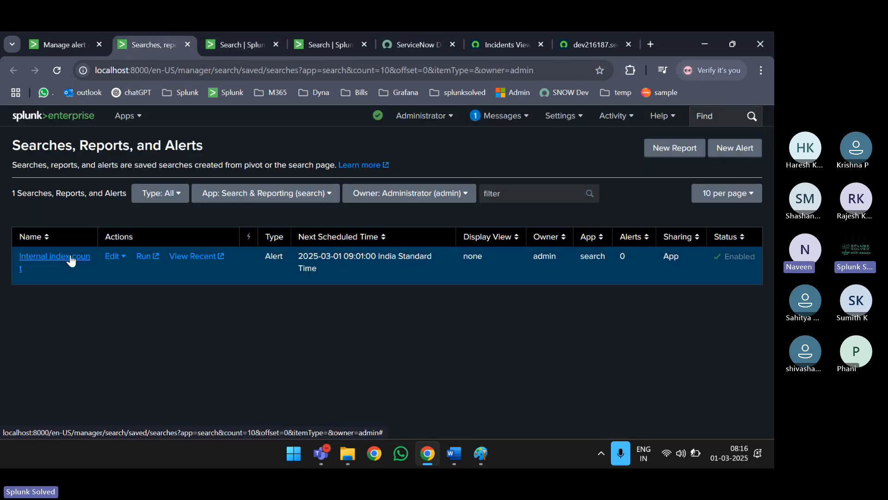
key("ctrl+Tab")
key("ctrl+Tab")
key("ctrl+Tab")
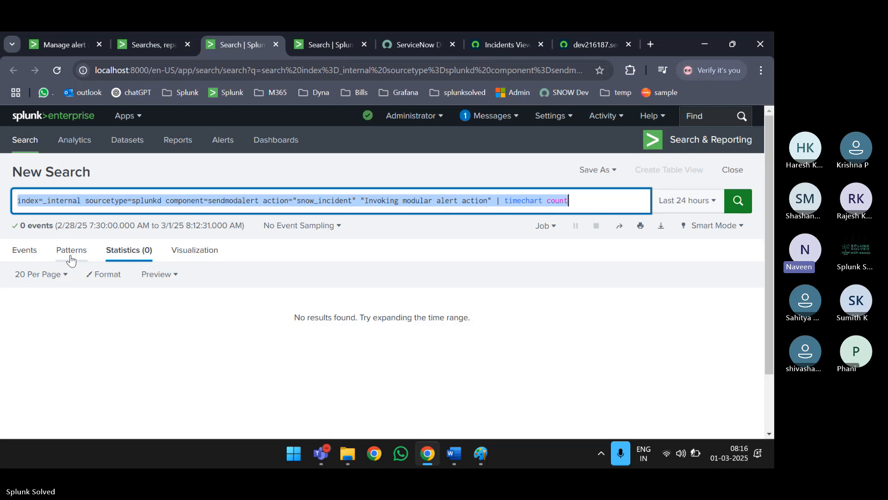
key("ctrl+Tab")
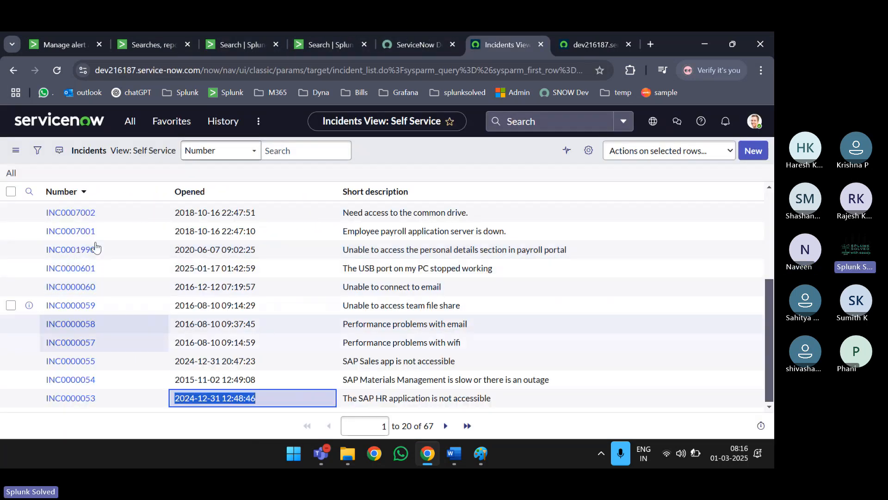
- Refresh the ServiceNow incident list twice to check for a new alert incident
scroll(107, 236, "up", 3)
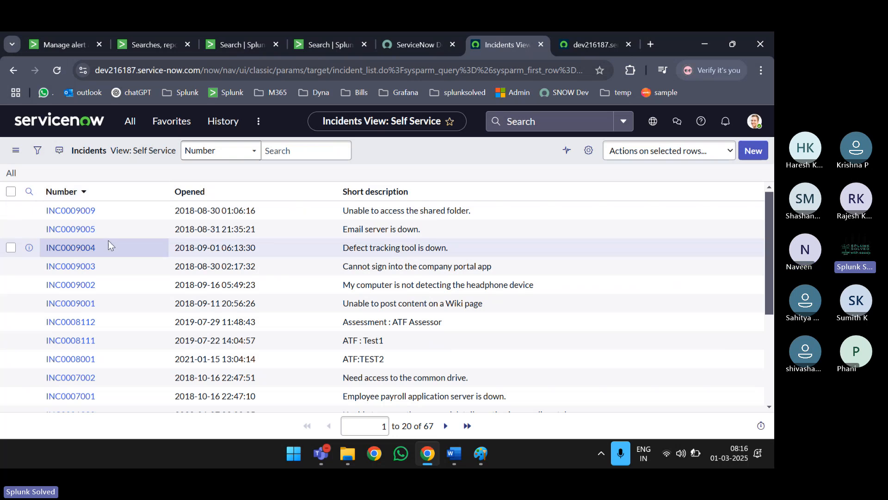
left_click(58, 71)
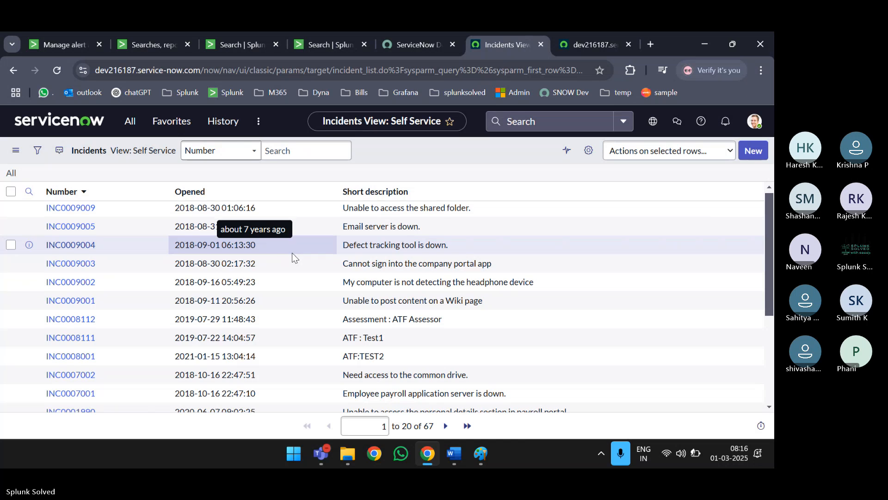
scroll(292, 252, "down", 2)
scroll(293, 253, "down", 3)
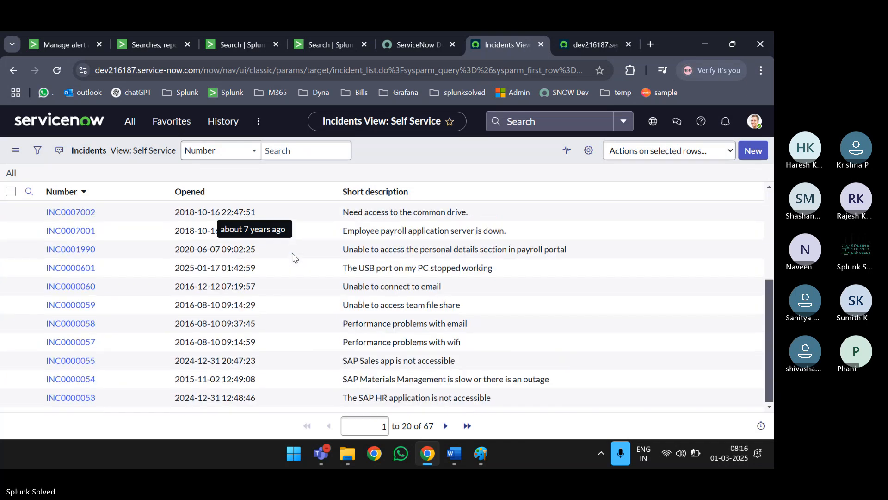
scroll(292, 252, "up", 4)
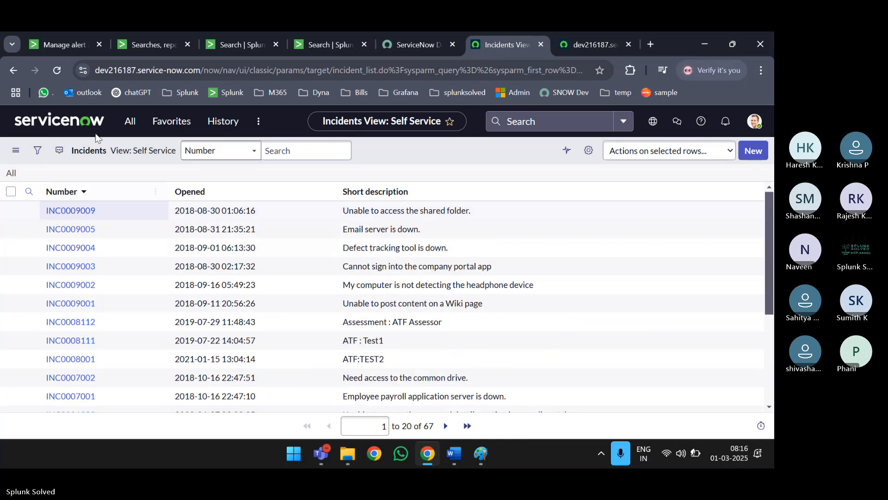
left_click(65, 68)
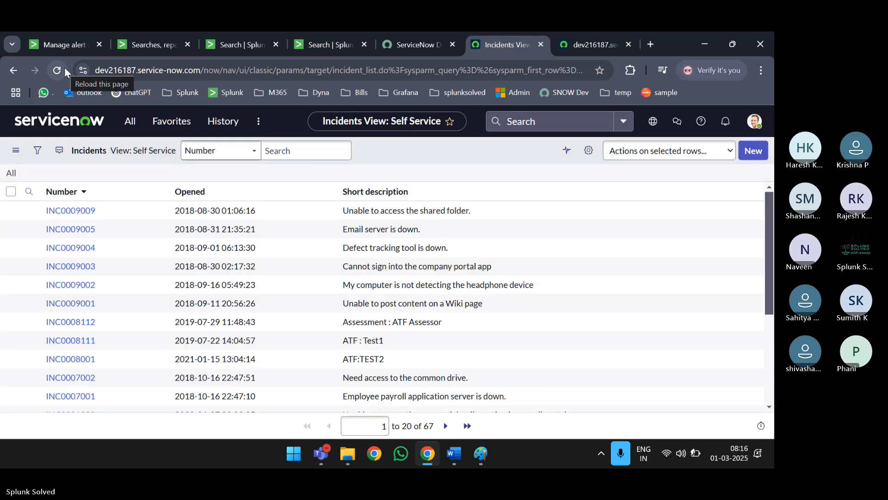
scroll(212, 193, "down", 3)
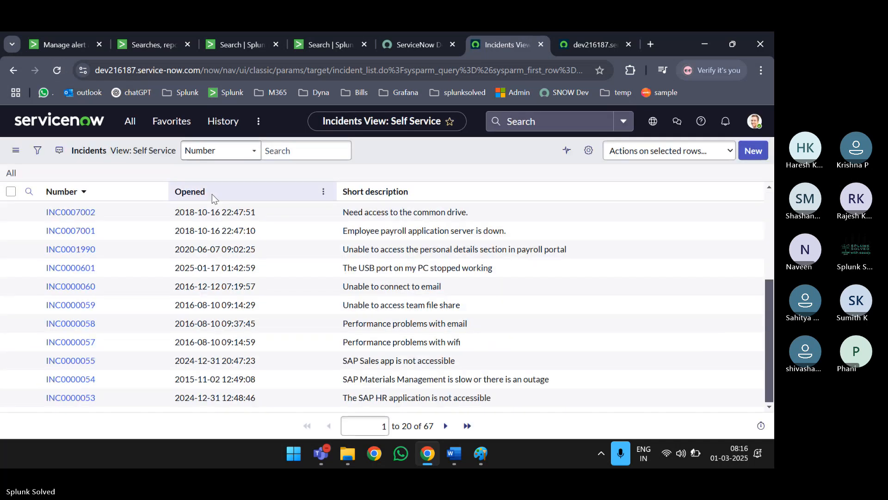
scroll(211, 194, "up", 3)
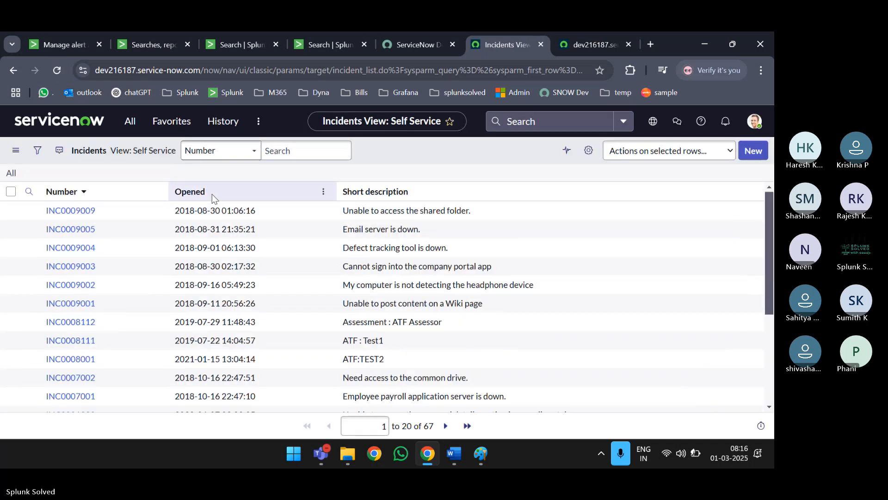
- Sort incidents by Opened date newest first, reload, and return to Splunk's alerts list
left_click(37, 152)
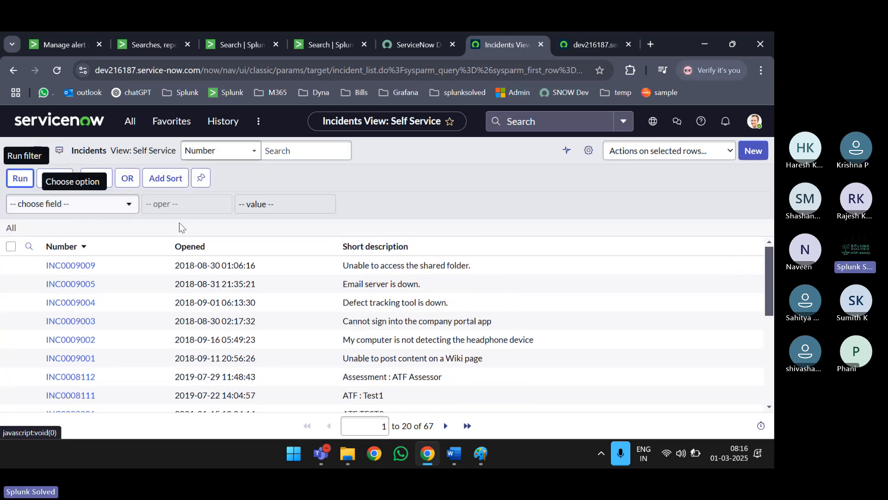
left_click(506, 171)
left_click(203, 249)
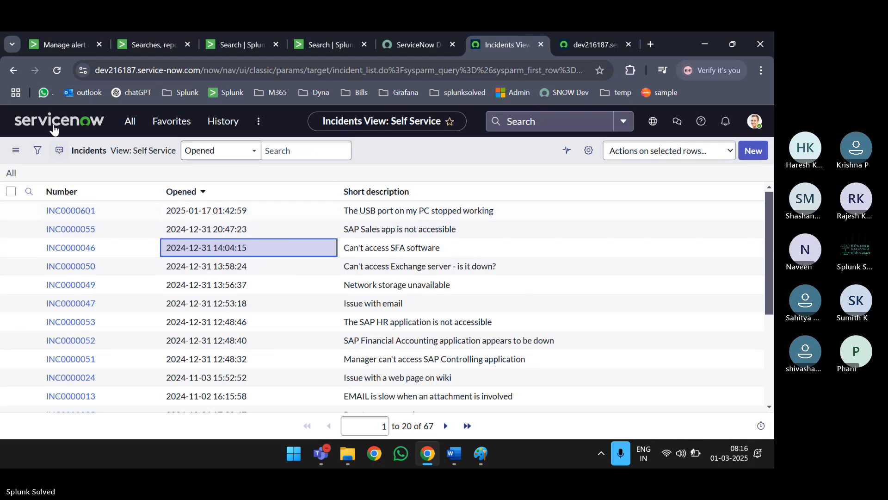
left_click(58, 70)
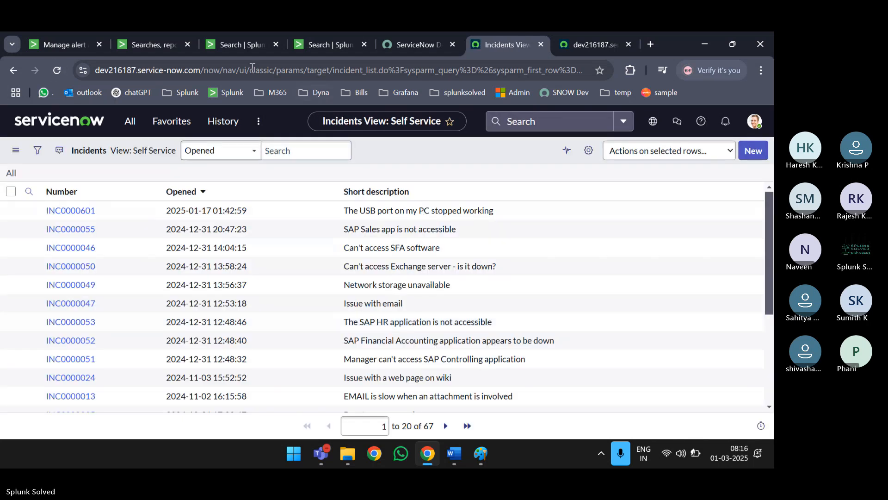
left_click(235, 43)
left_click(145, 36)
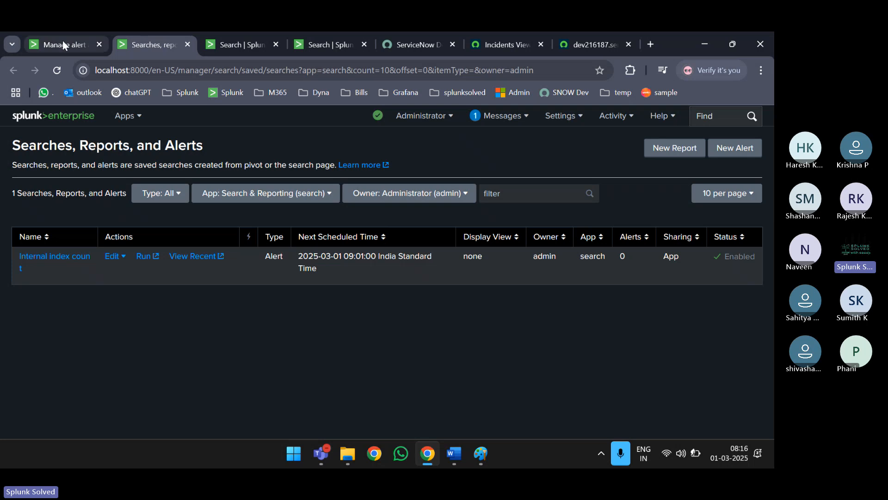
- Check the alert's recent runs and next run date, then copy its cron expression
left_click(192, 257)
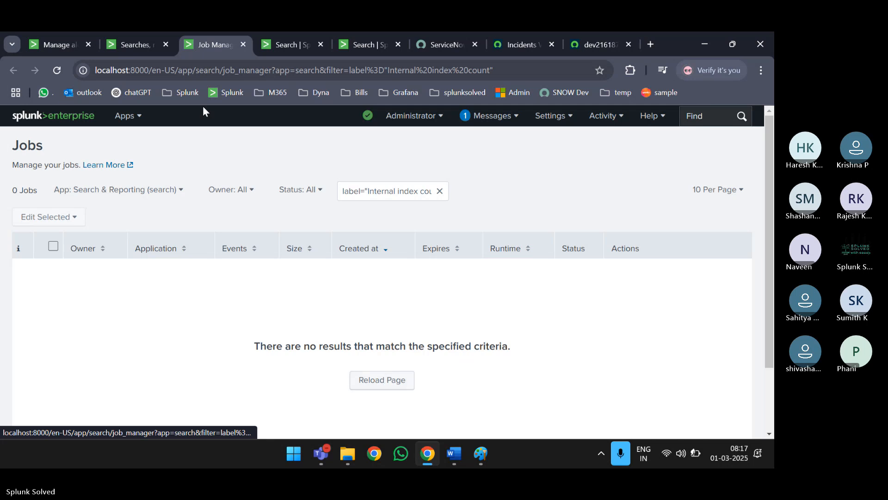
left_click(147, 49)
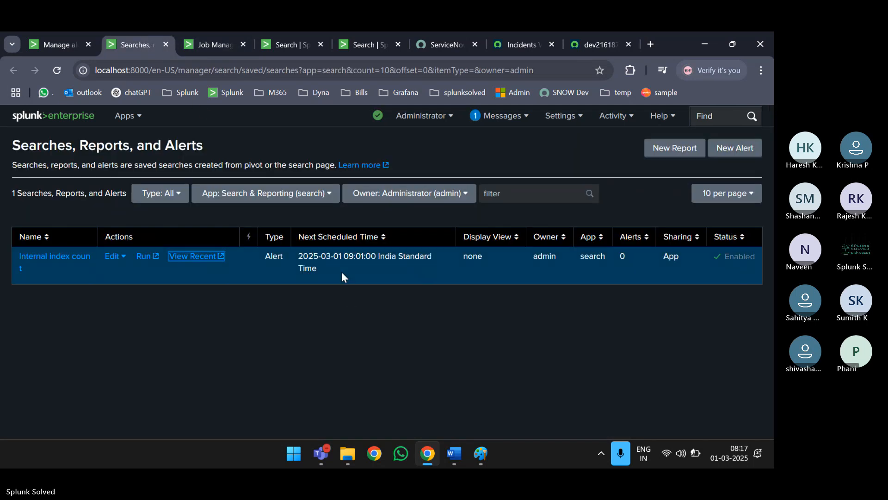
left_click_drag(337, 257, 350, 260)
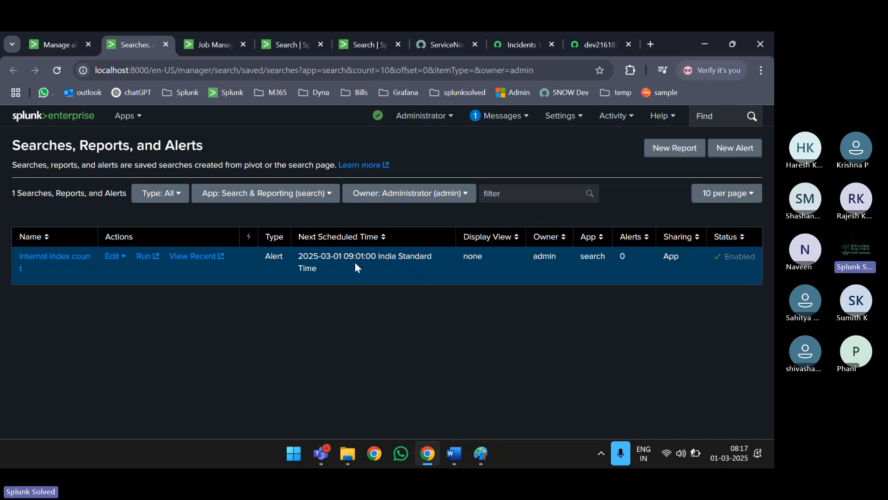
left_click(74, 257)
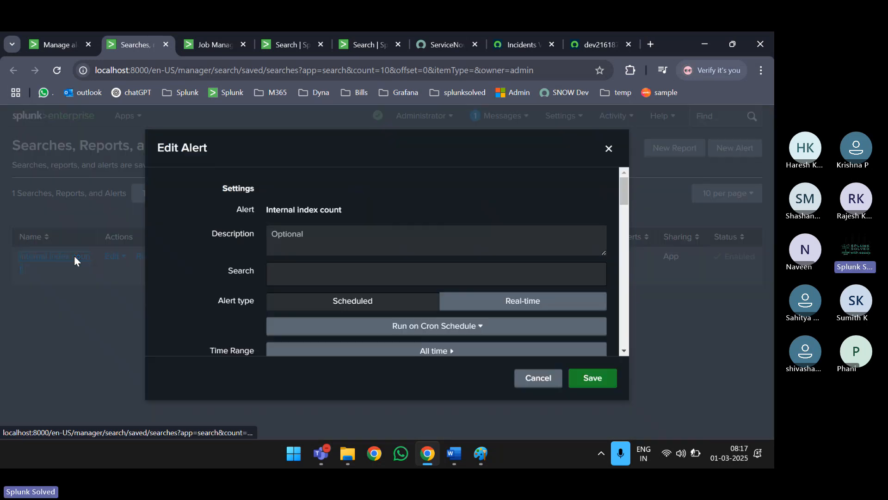
scroll(336, 280, "down", 4)
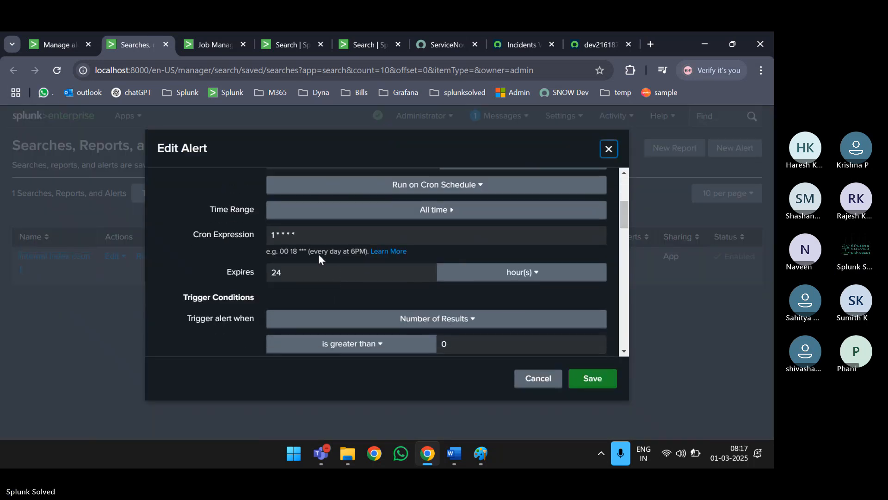
left_click_drag(310, 236, 239, 232)
key("ctrl+c")
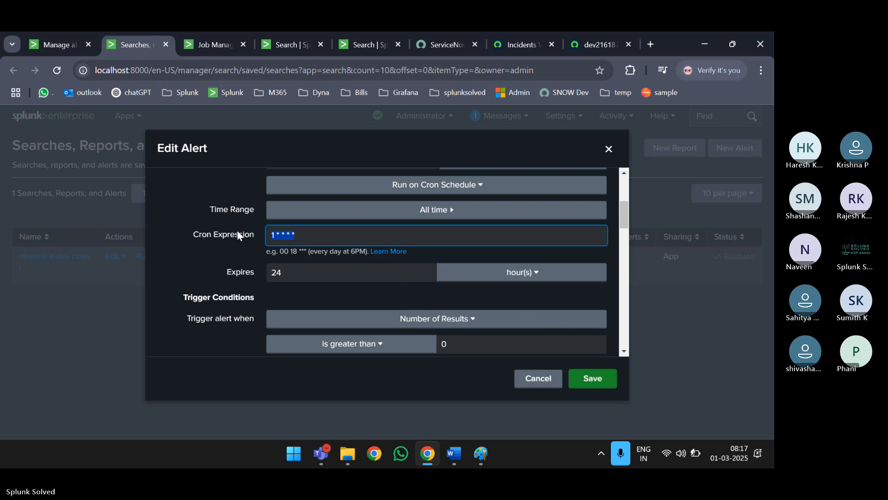
scroll(401, 245, "up", 1)
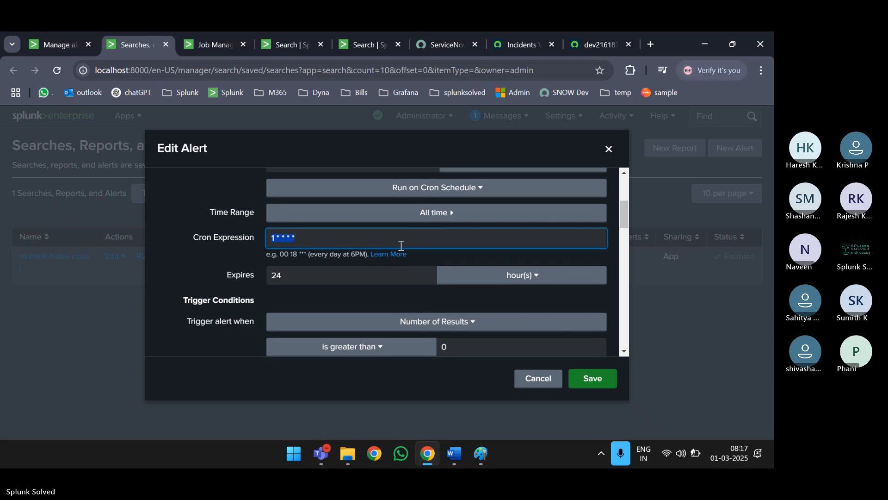
- Decode the cron expression on crontab.guru, then cancel the Edit Alert dialog unchanged
key("ctrl+t")
type("c")
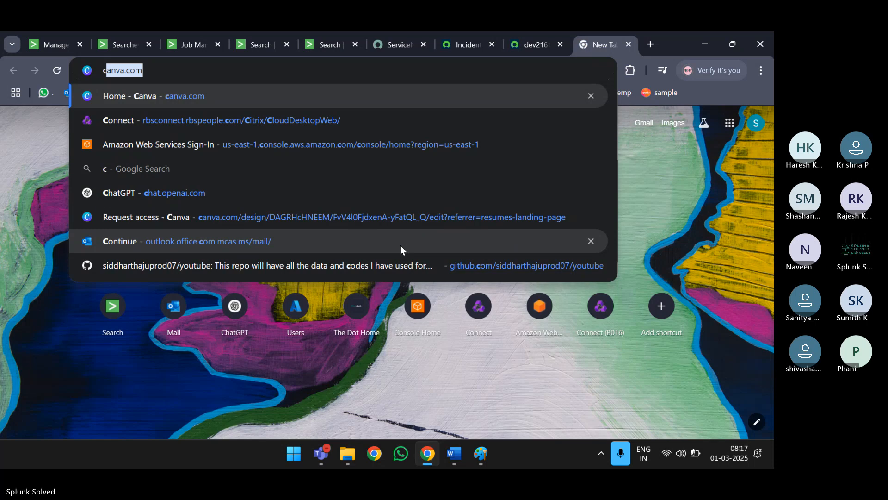
type("rontab.guru/#*_*_*_*")
key("Return")
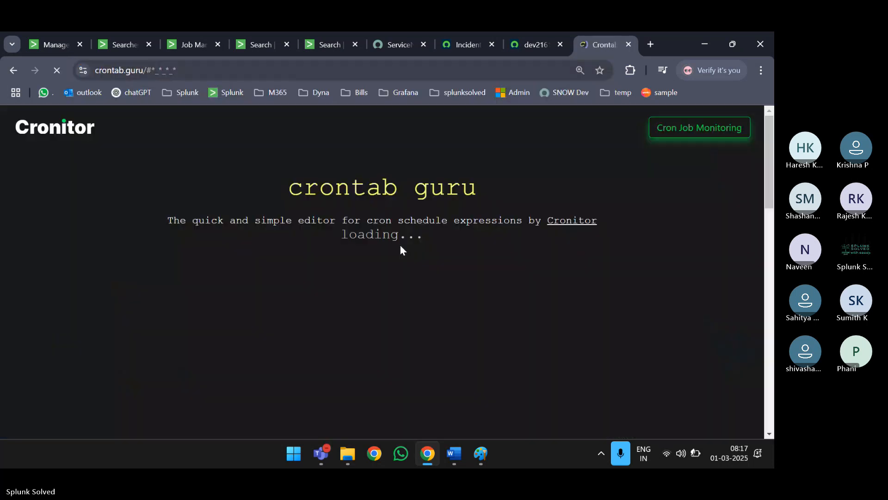
key("ctrl+a")
key("ctrl+v")
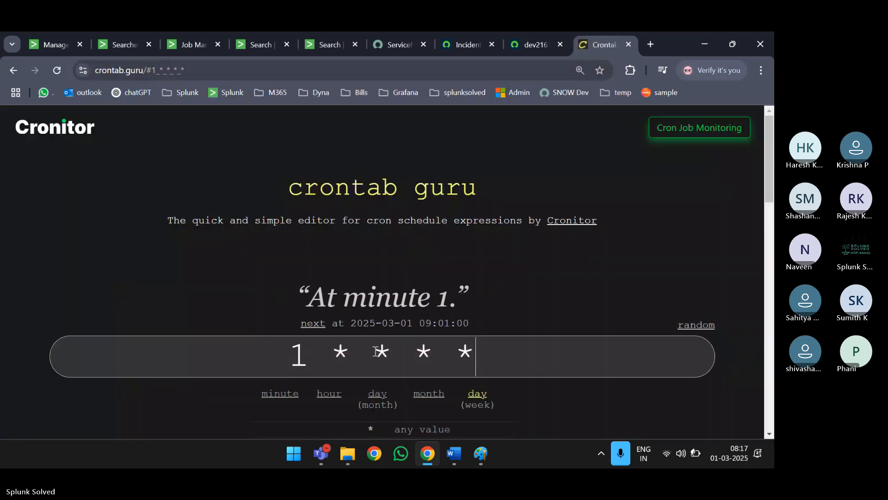
left_click(115, 42)
scroll(420, 345, "down", 3)
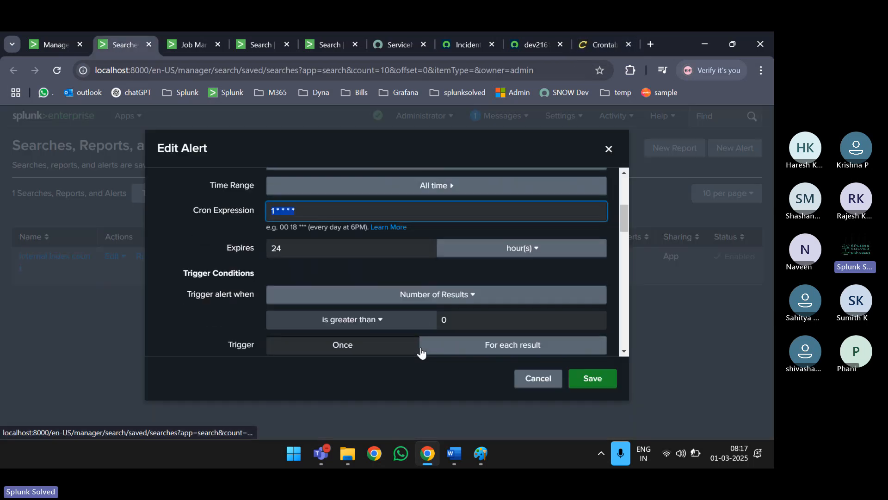
scroll(486, 337, "down", 6)
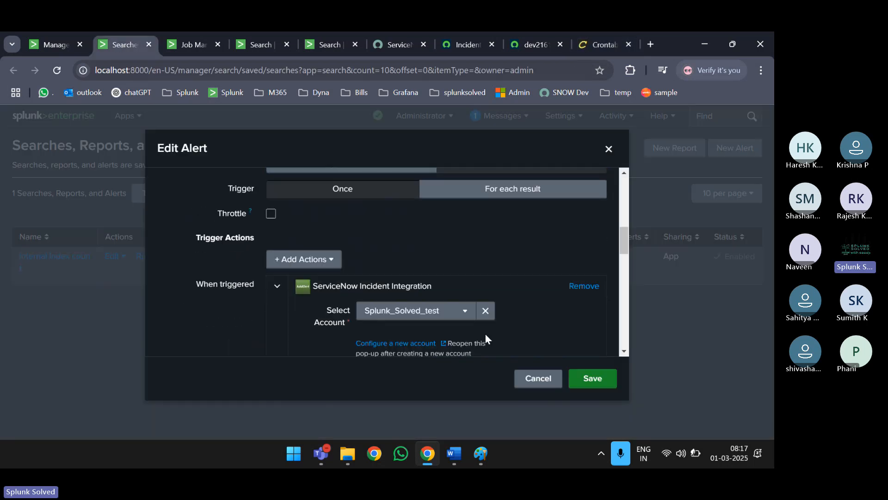
left_click(535, 381)
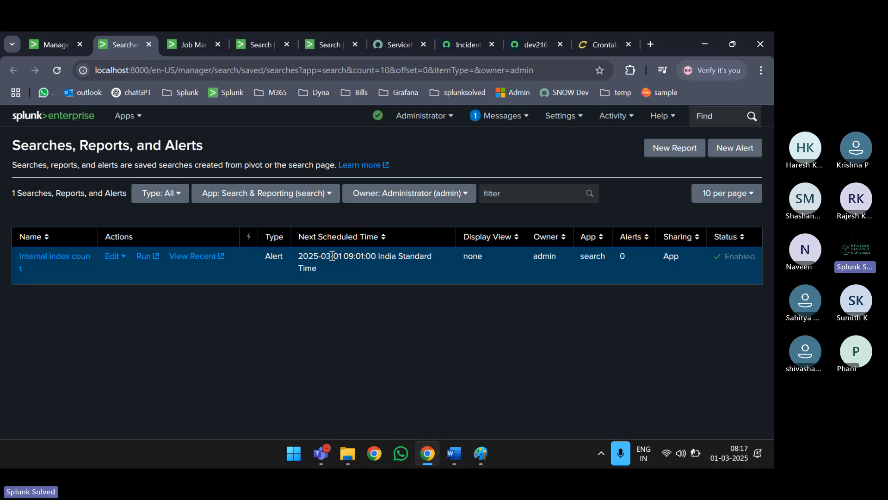
- Reload the saved searches list and check the alert's recent jobs page
left_click(56, 72)
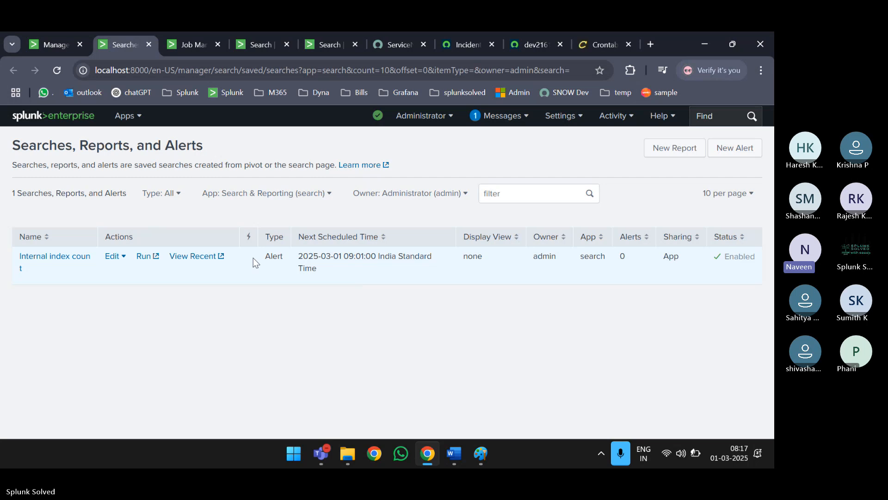
left_click(190, 260)
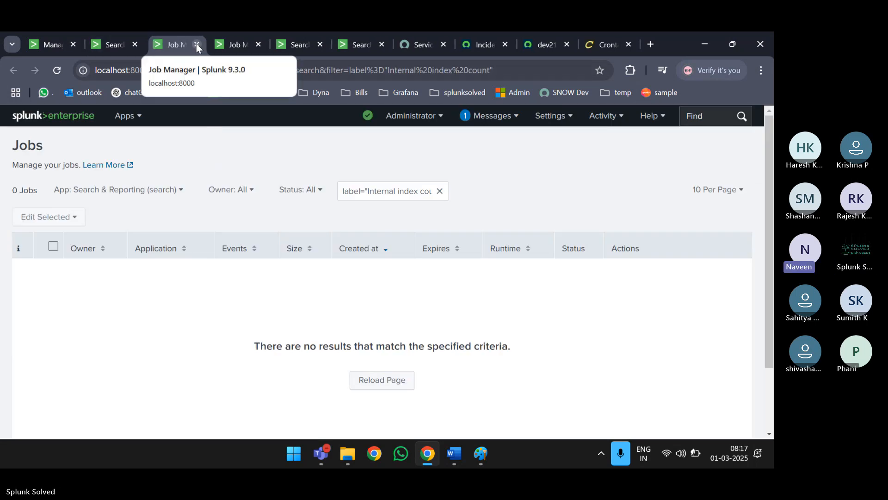
left_click(196, 45)
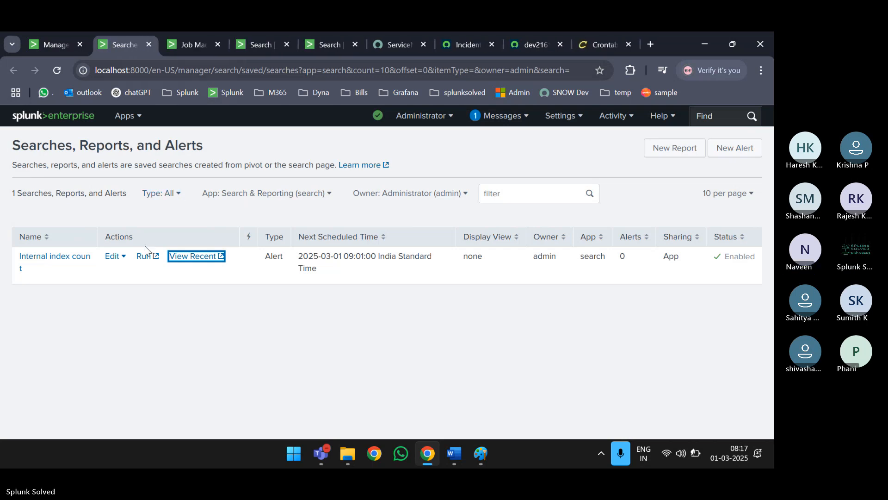
- Change the Internal index count cron from '1 * * * *' to '* * * * *' and save
left_click(76, 261)
scroll(368, 280, "down", 10)
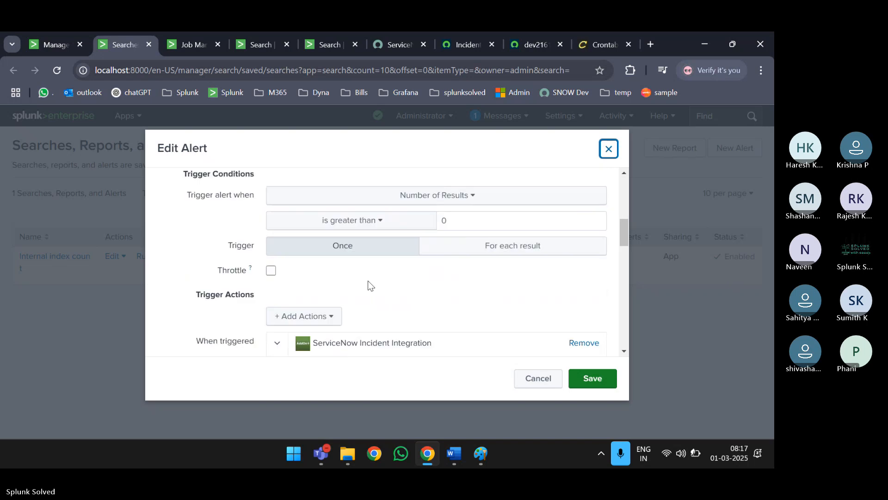
scroll(368, 280, "up", 5)
left_click(309, 201)
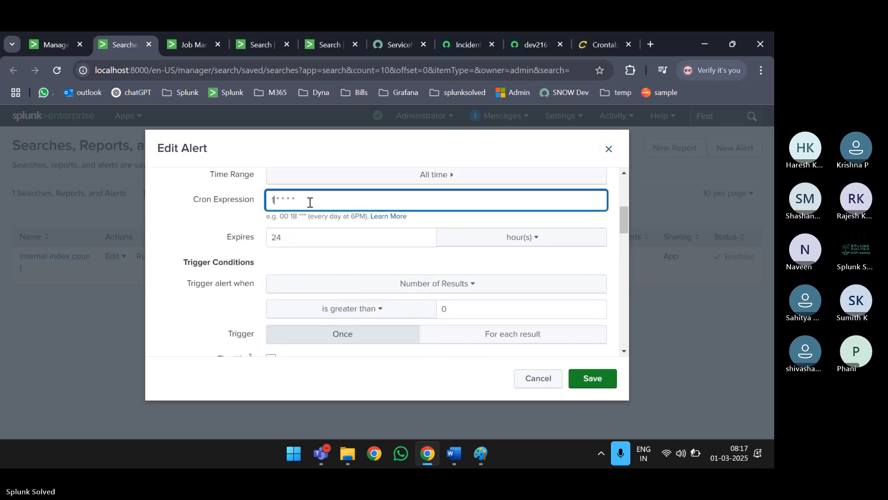
key("BackSpace")
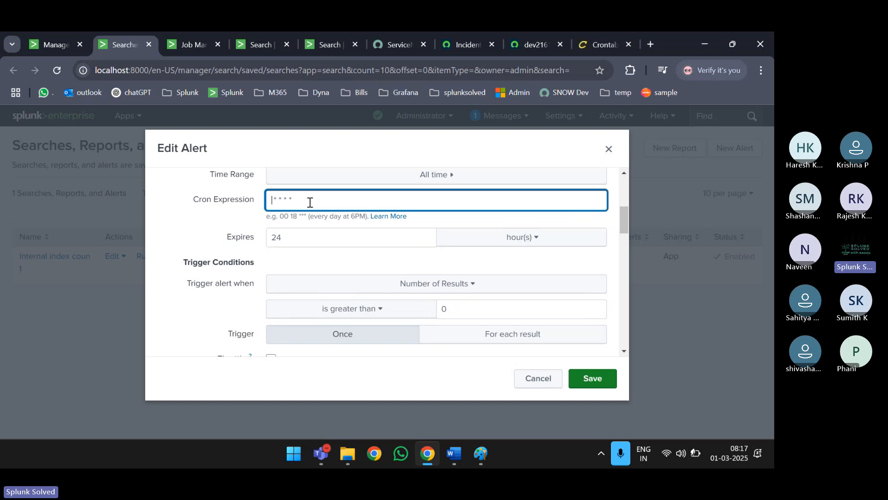
type("*")
left_click(601, 379)
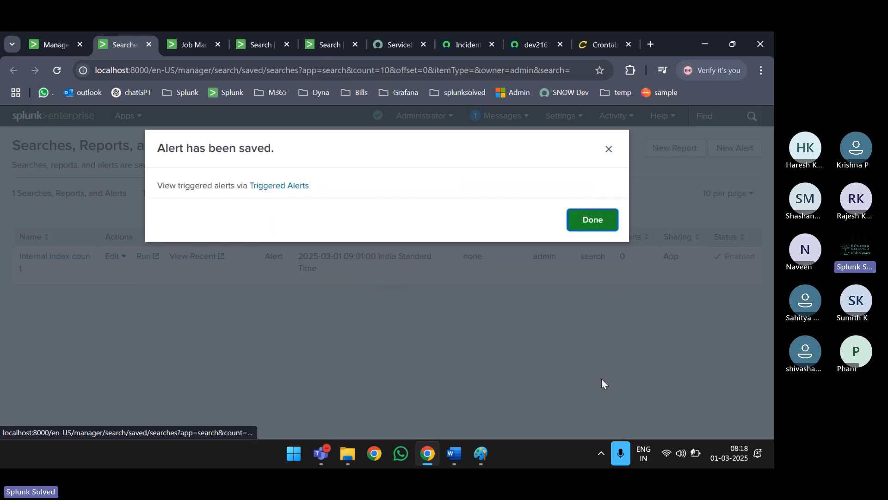
left_click(593, 219)
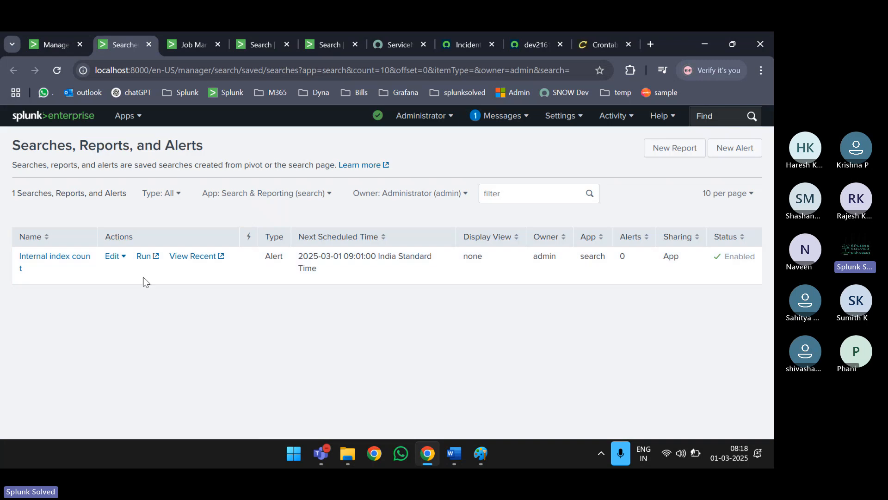
- Reload the alerts list to show the 08:19 next run, then view the alert's jobs
left_click(62, 73)
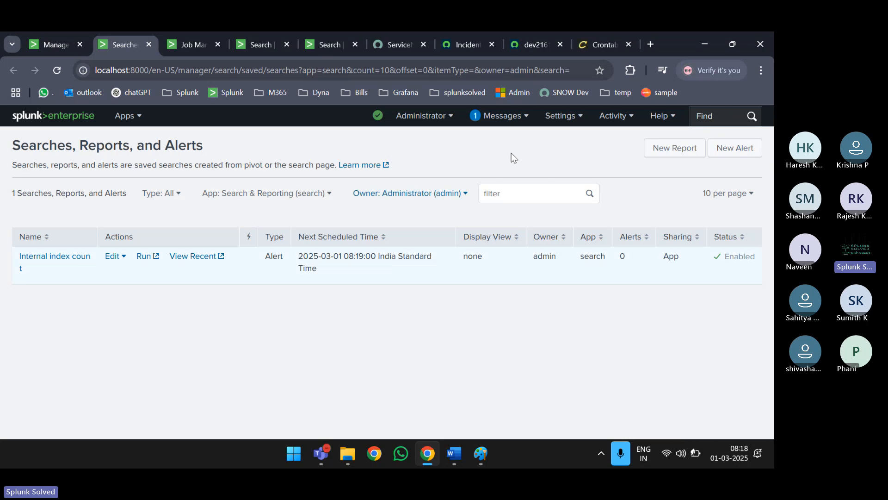
left_click(193, 54)
mouse_move(492, 458)
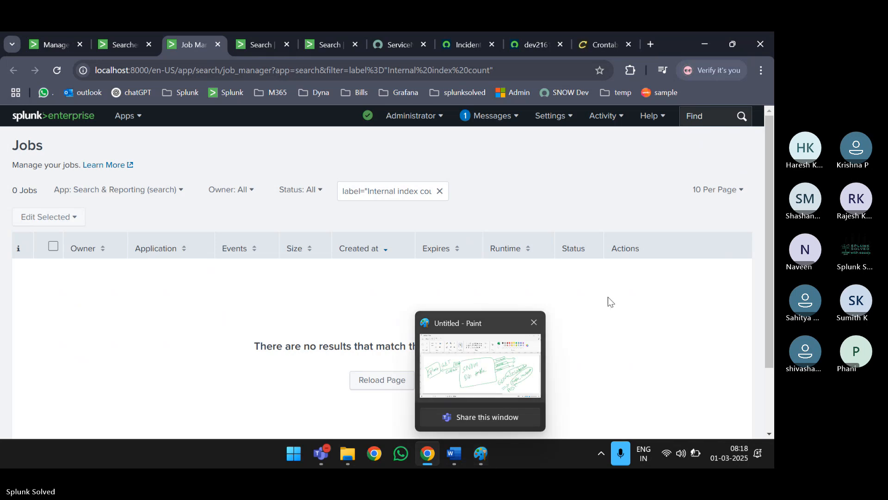
- Reload the ServiceNow incident list for new incidents, then go back to Splunk's alerts page
left_click(535, 46)
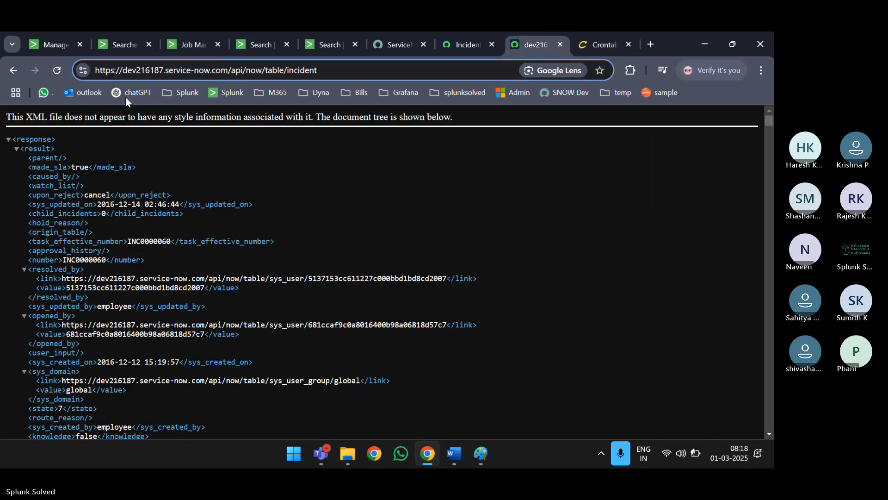
left_click(473, 46)
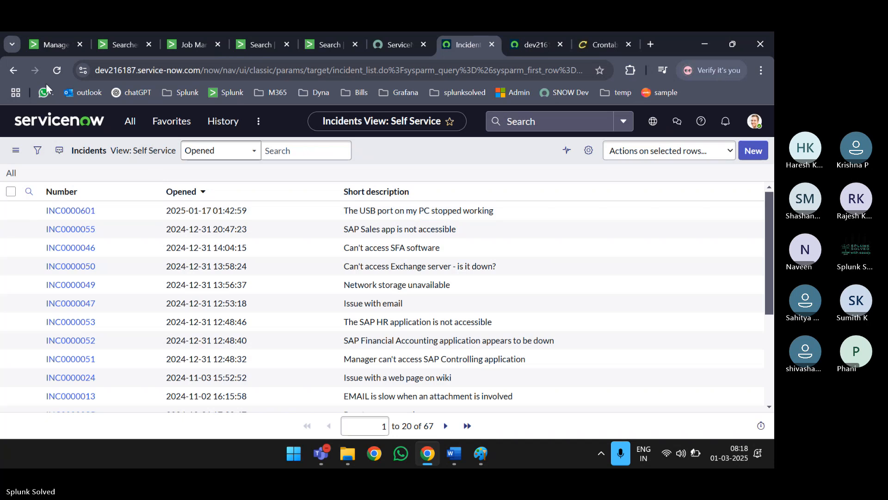
left_click(57, 70)
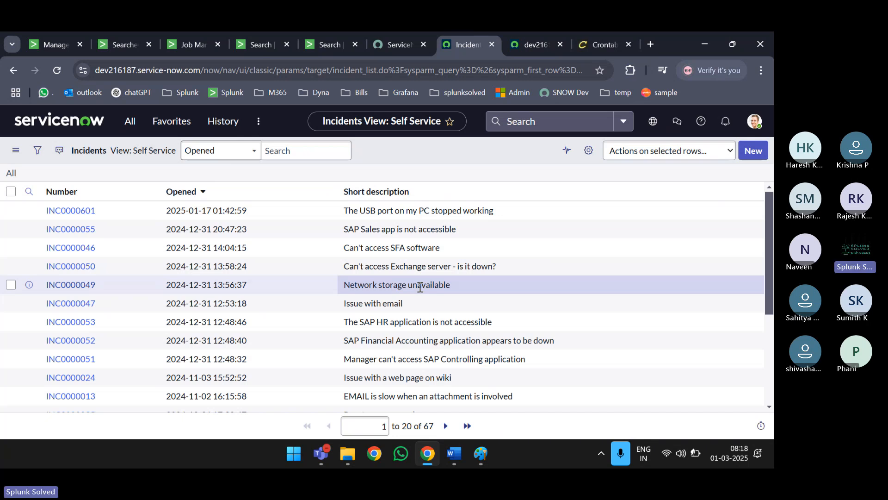
left_click(110, 44)
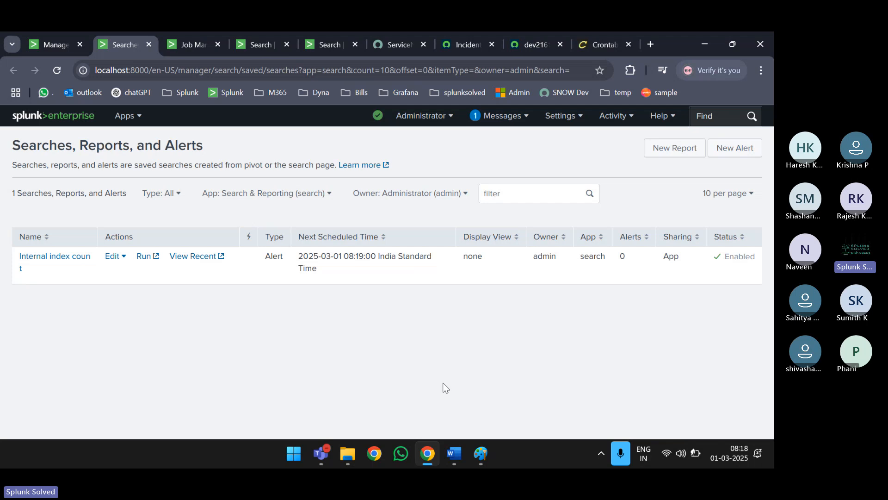
- Zoom the page out to 90% and reload the ServiceNow incident list twice
key("ctrl+minus")
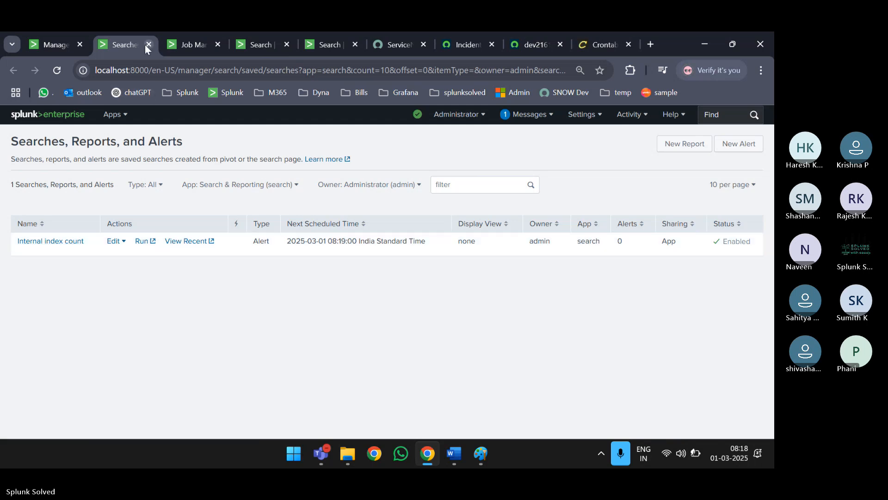
mouse_move(52, 48)
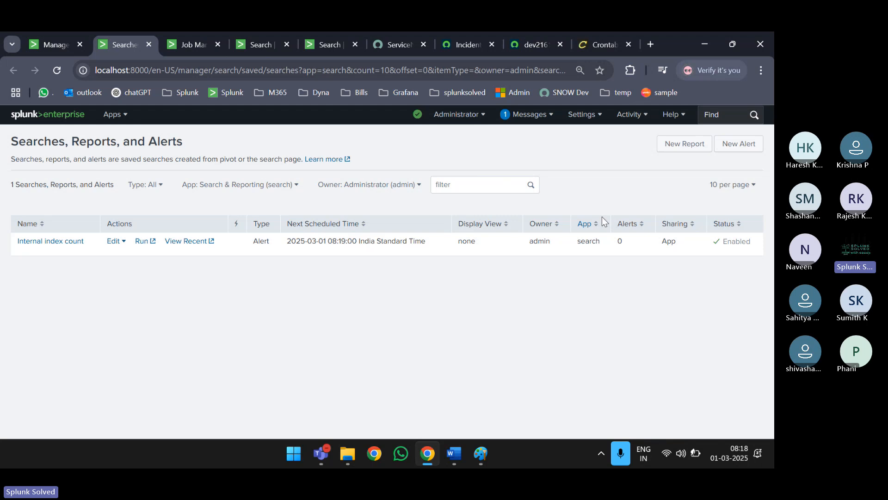
key("ctrl+Tab")
key("ctrl+Tab")
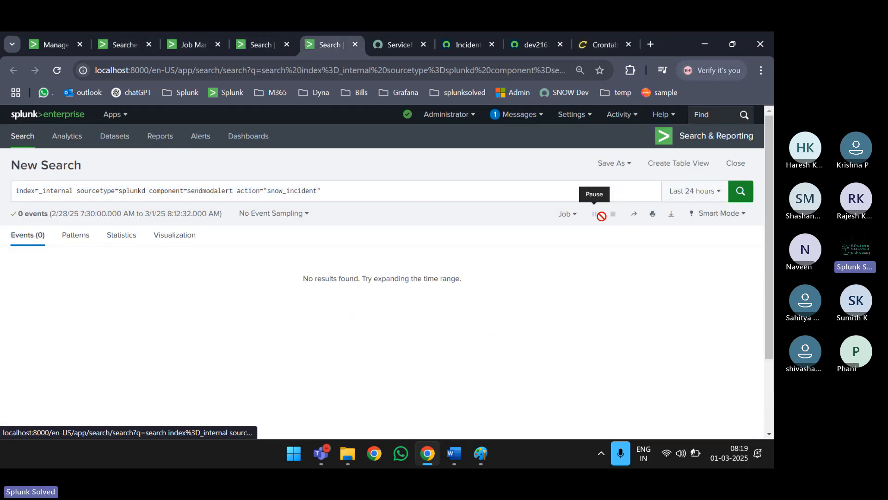
key("ctrl+Tab")
key("ctrl+Tab")
key("ctrl+Tab")
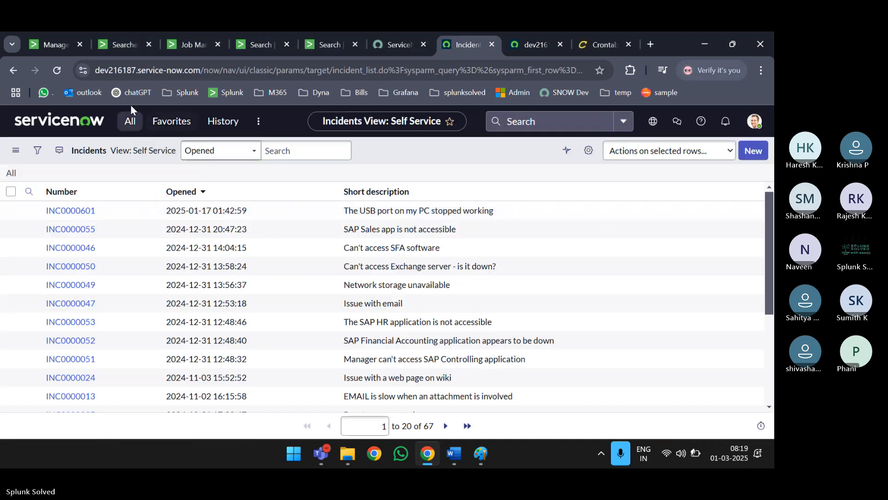
left_click(57, 71)
left_click(62, 71)
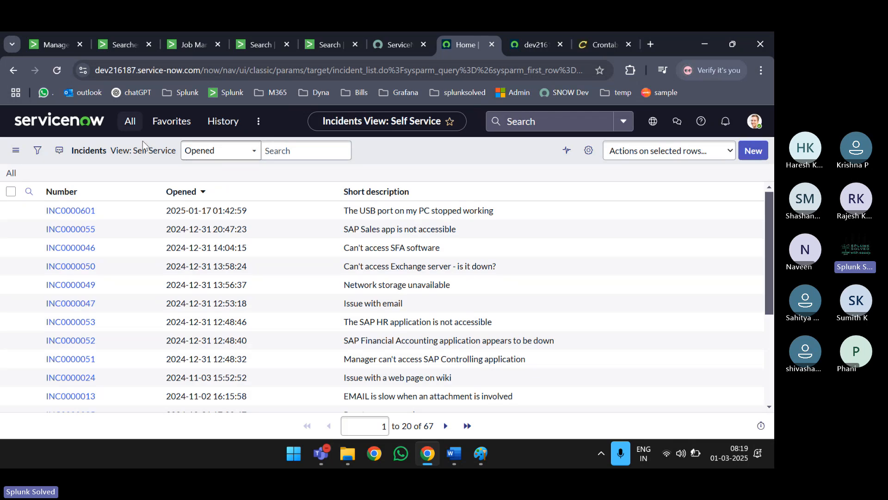
- Refresh Splunk's jobs and alerts pages to confirm the 8:19 run, then return to the sendmodalert search
left_click(189, 48)
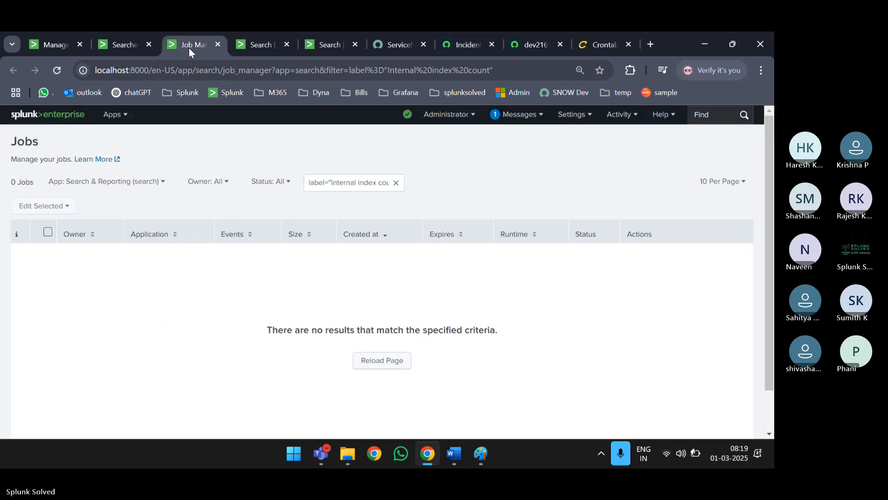
left_click(382, 360)
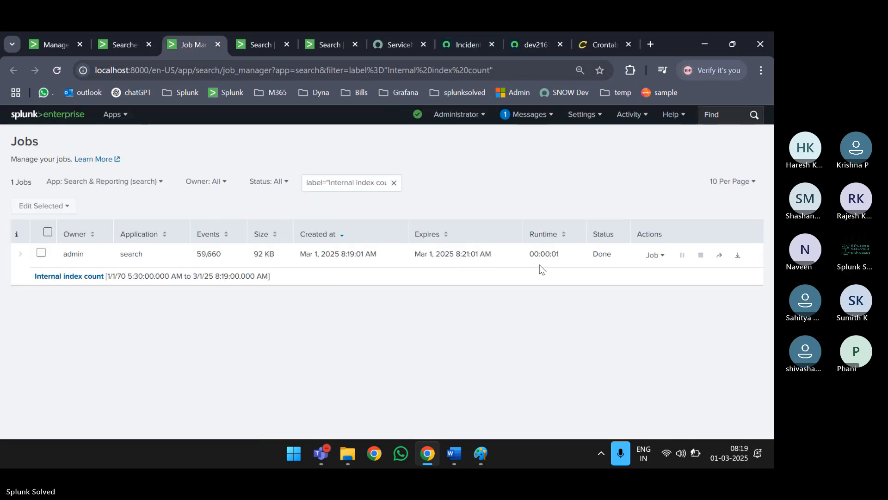
left_click(125, 44)
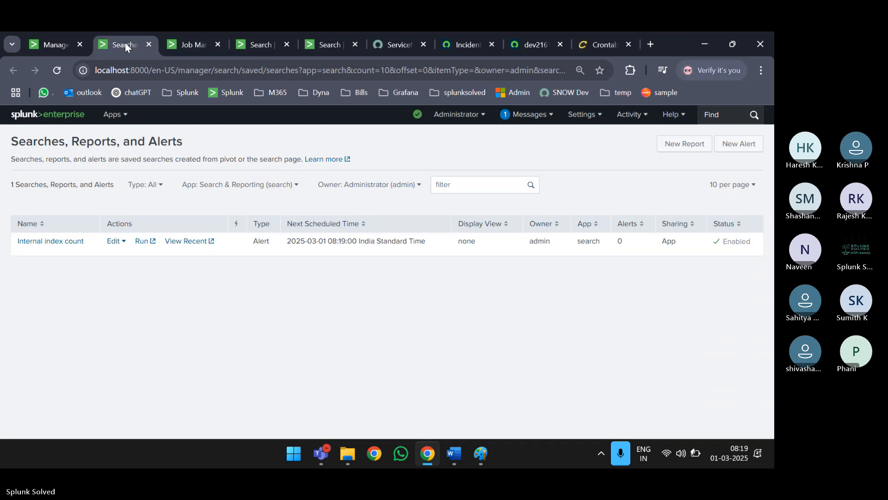
left_click(58, 71)
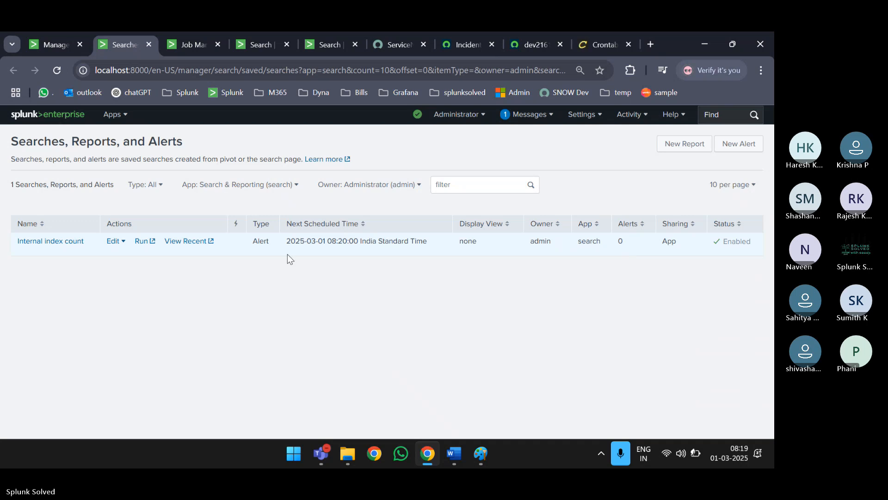
key("ctrl+Tab")
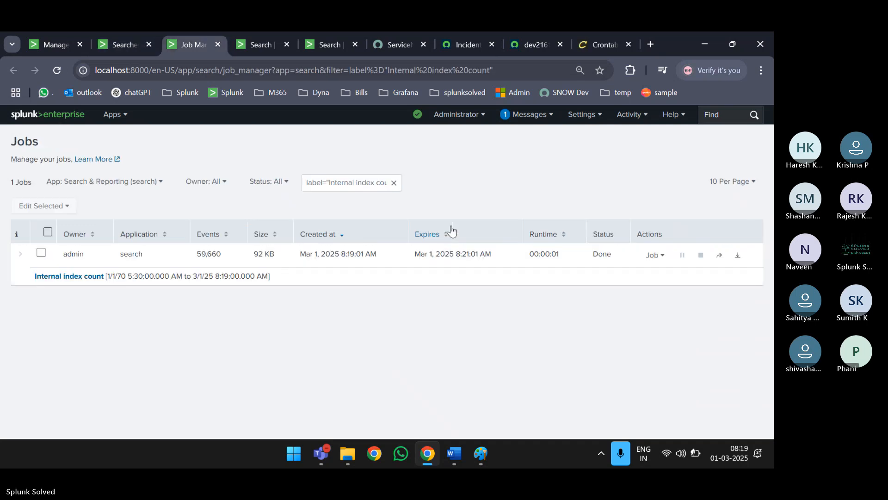
key("ctrl+Tab")
key("ctrl+Tab")
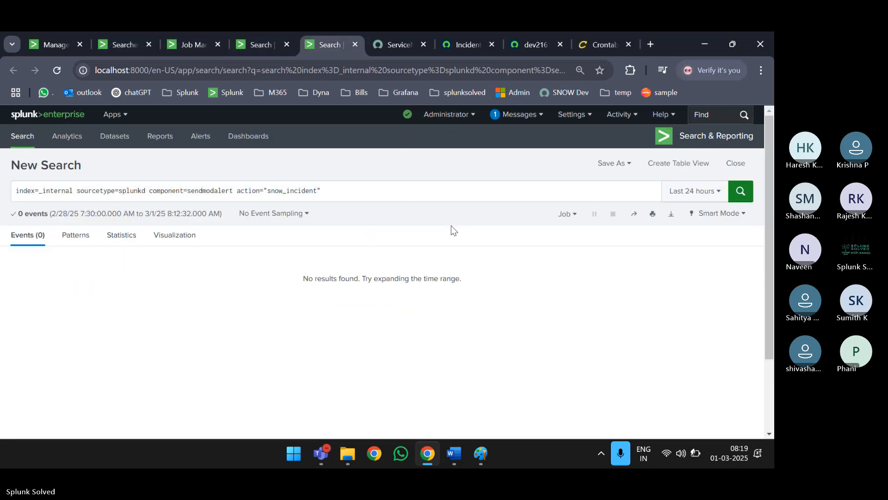
key("ctrl+Tab")
key("ctrl+Tab")
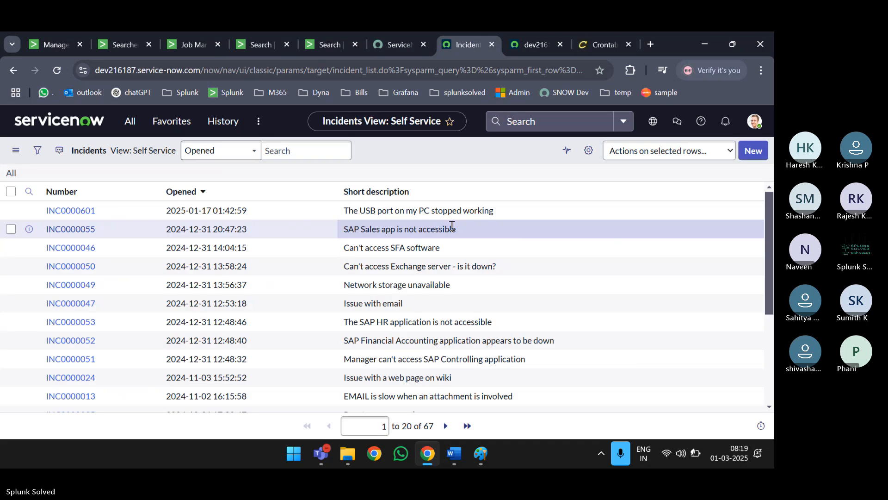
- Reload incidents, find the new 'I am an incident from SPlunk' row, and open INC0010001
left_click(62, 67)
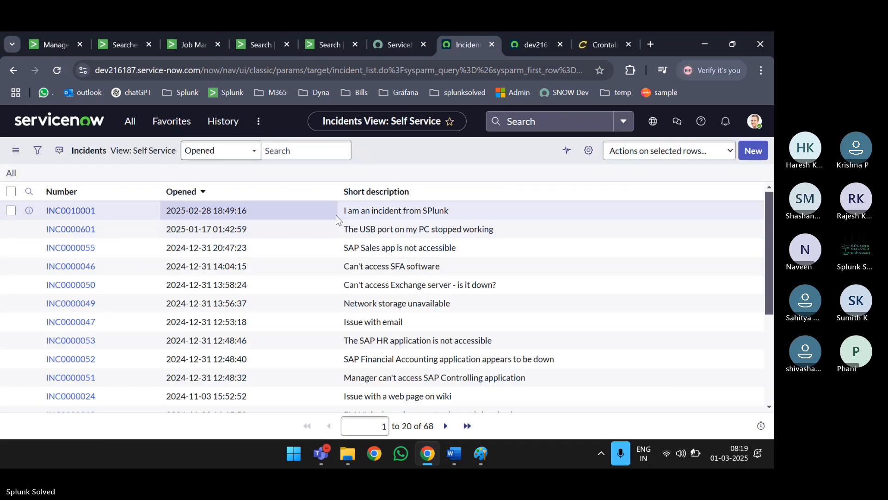
left_click_drag(344, 211, 460, 218)
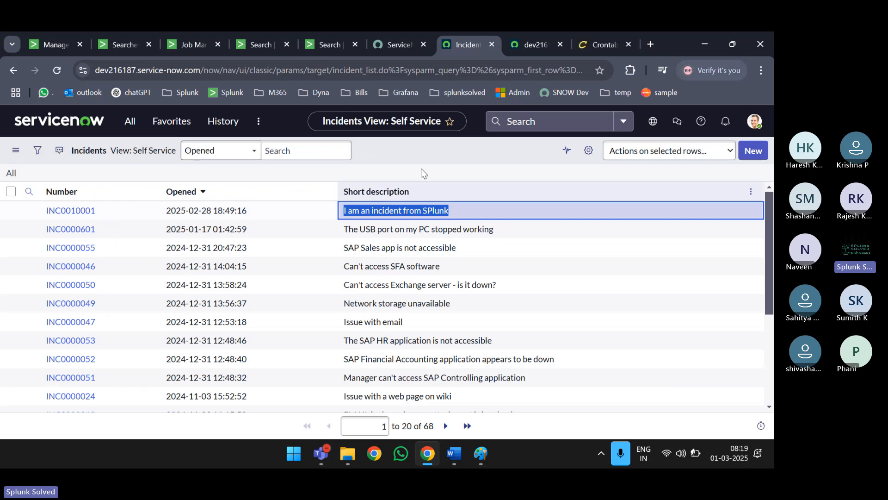
left_click(403, 157)
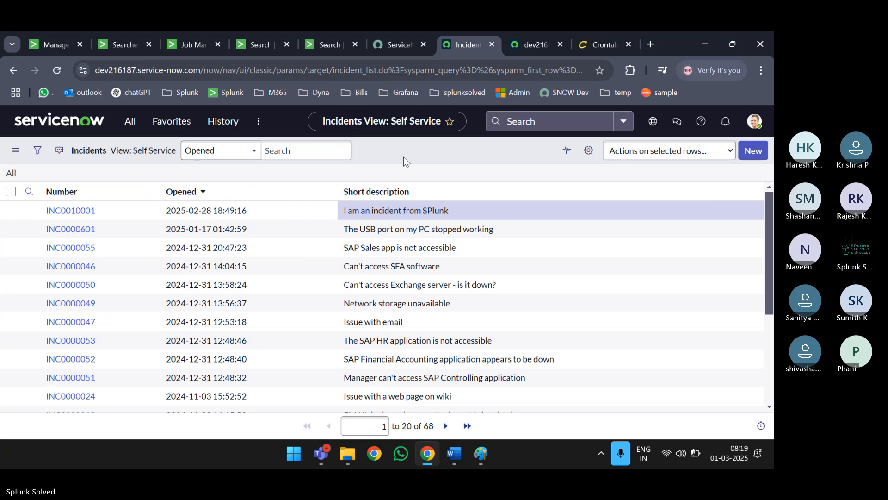
left_click(84, 211)
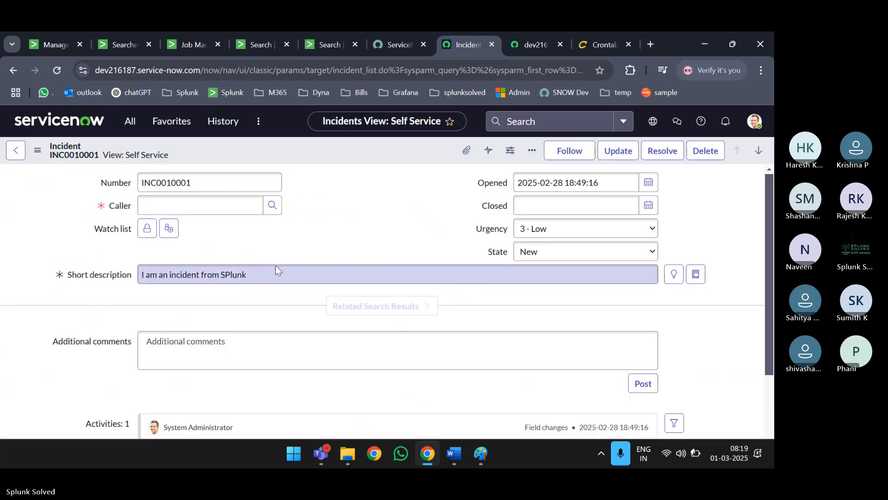
- Review incident INC0010001's details, including who opened it, keeping its State as New
scroll(277, 270, "down", 1)
scroll(277, 270, "down", 1)
scroll(278, 269, "up", 3)
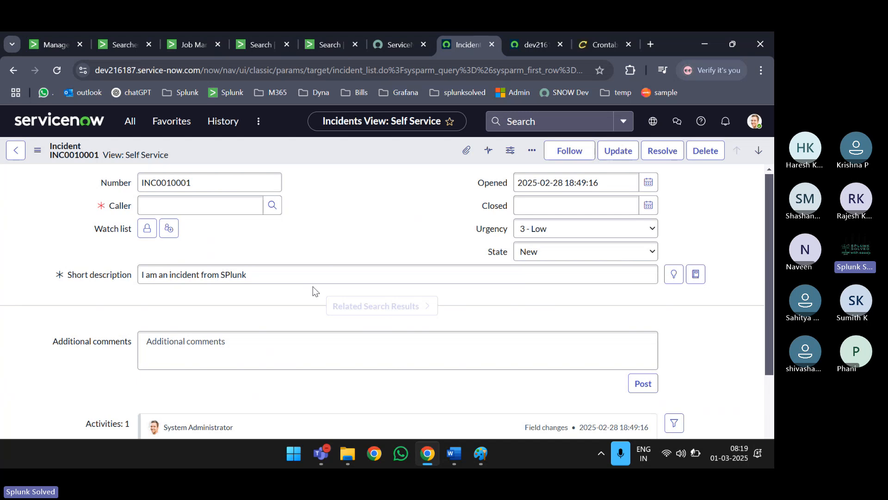
scroll(350, 277, "down", 1)
scroll(350, 277, "down", 2)
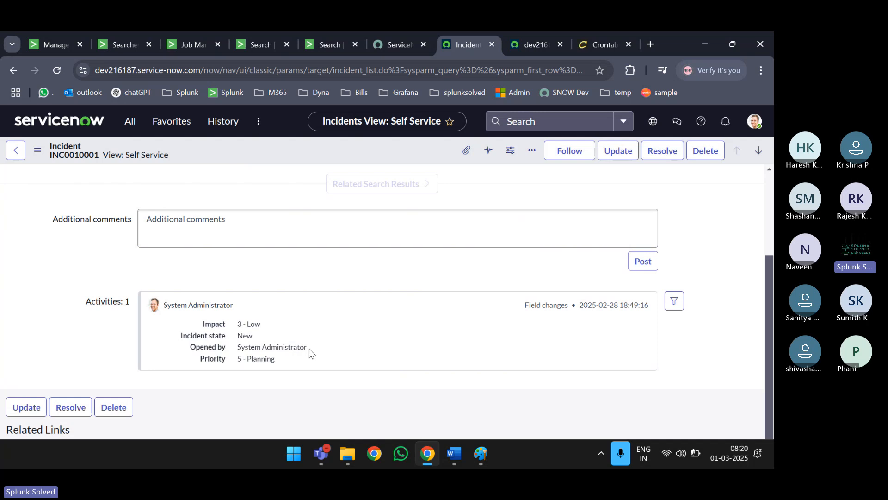
left_click_drag(309, 348, 237, 348)
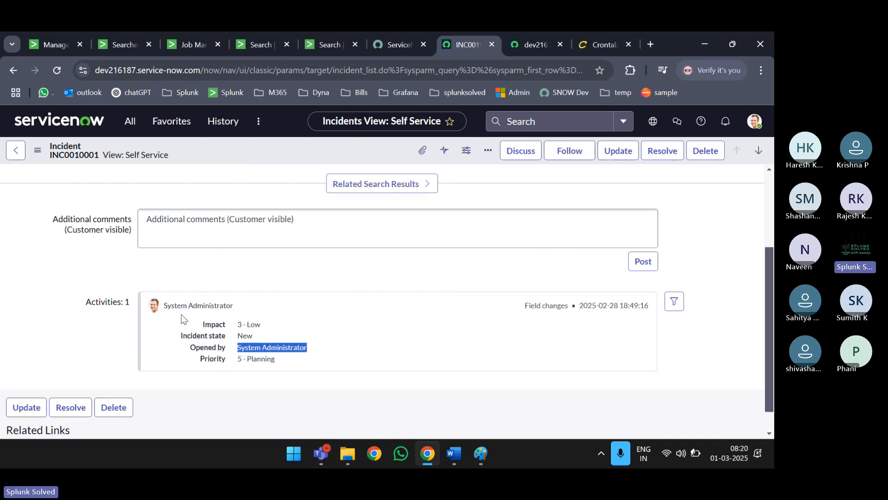
scroll(273, 302, "up", 1)
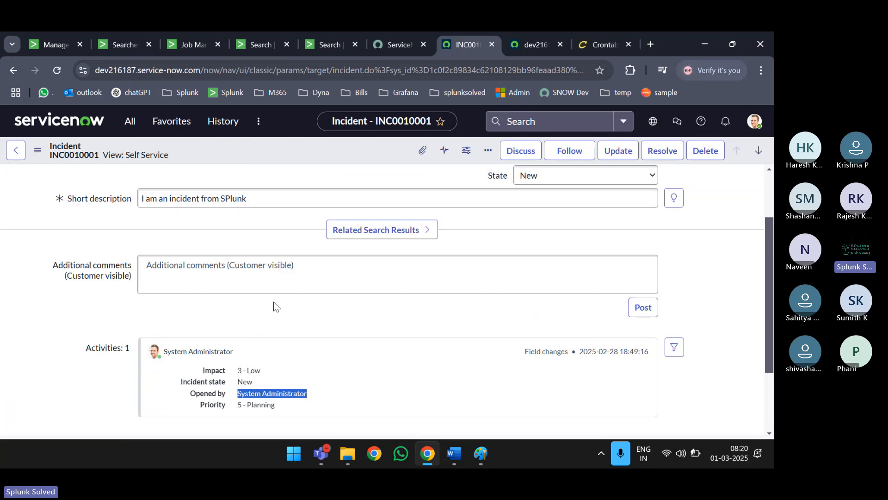
scroll(274, 301, "down", 2)
scroll(273, 302, "up", 3)
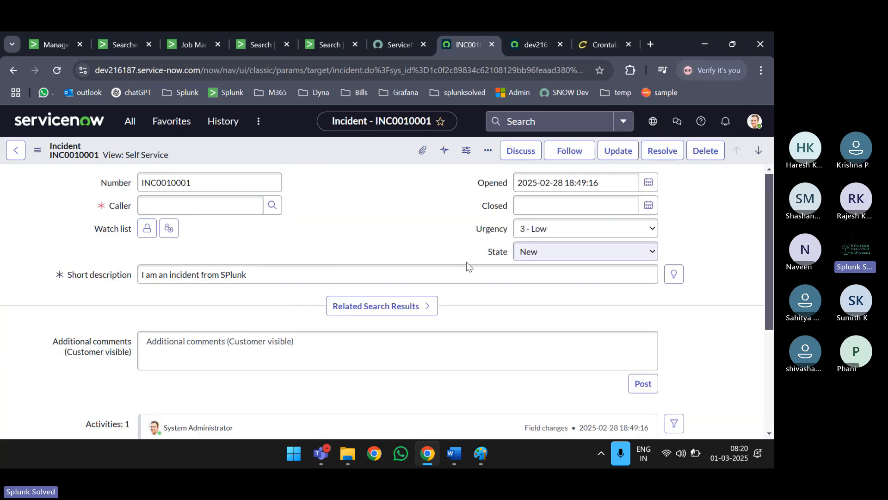
left_click(570, 255)
left_click(570, 255)
- Replace the Internal index count alert's ServiceNow Short Description with $result.message$
left_click(114, 48)
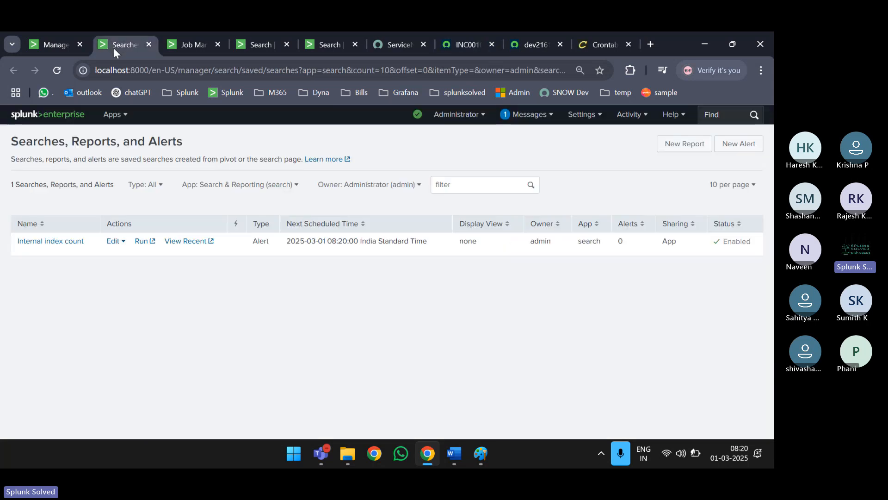
left_click(57, 241)
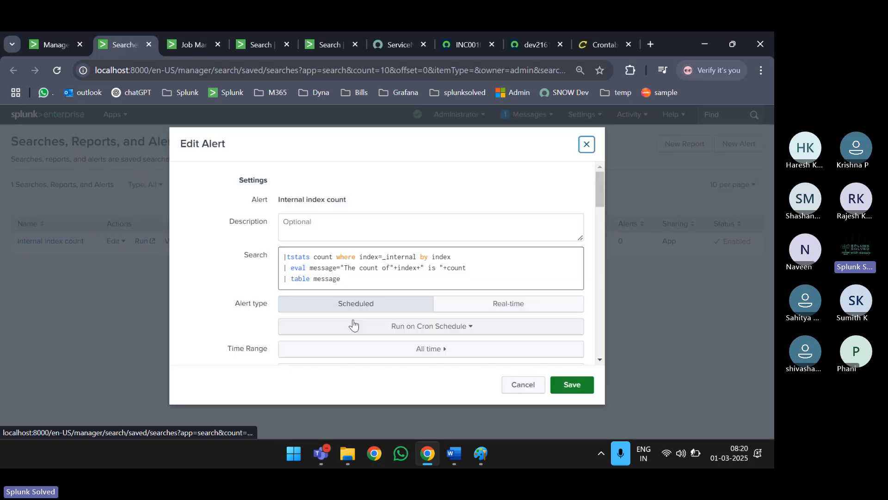
scroll(353, 324, "down", 3)
scroll(353, 324, "down", 10)
scroll(353, 321, "up", 9)
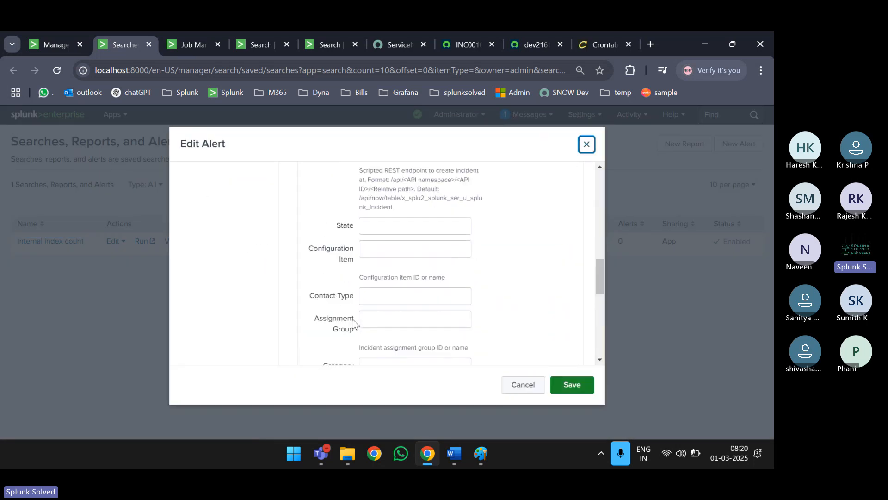
scroll(353, 319, "up", 1)
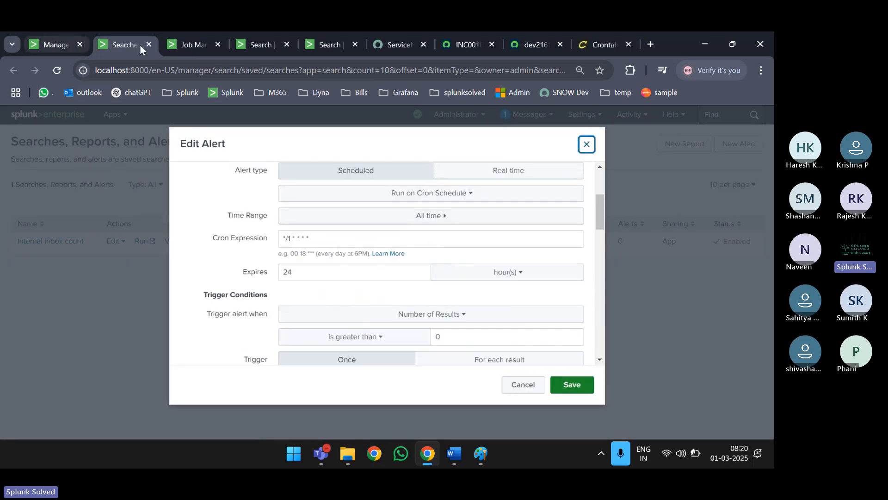
scroll(365, 224, "down", 10)
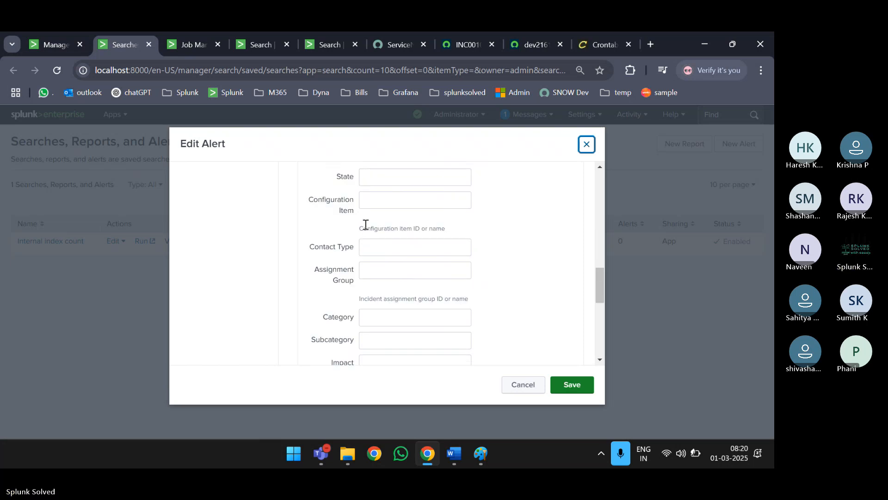
scroll(366, 223, "down", 6)
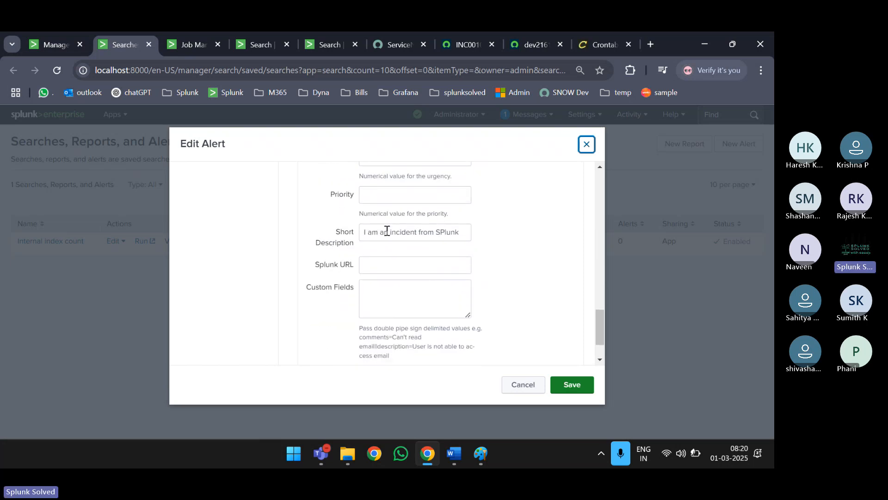
triple_click(387, 230)
type("$")
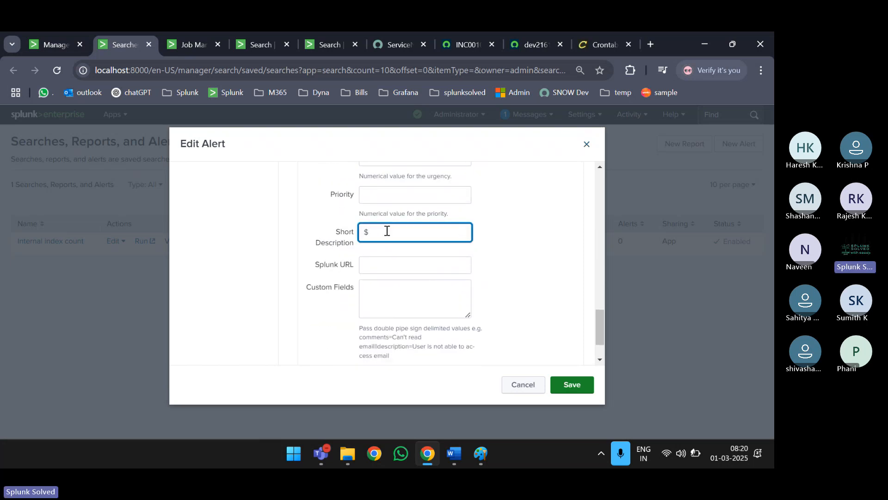
type("result")
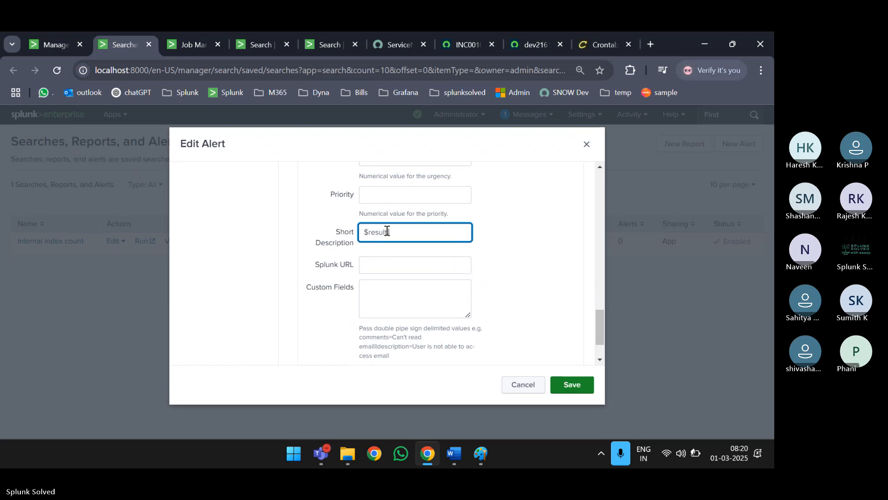
type(".message$")
scroll(387, 230, "up", 3)
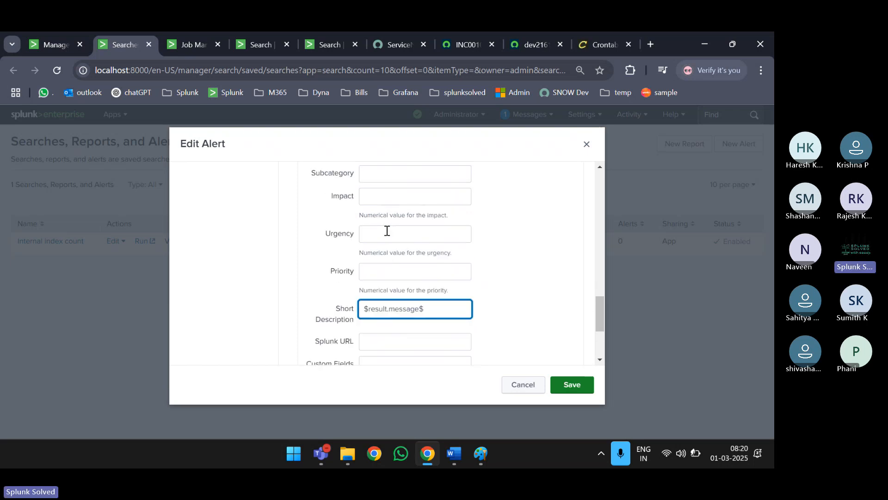
- Check the available urgency levels on ServiceNow incident INC0010001's form
left_click(535, 42)
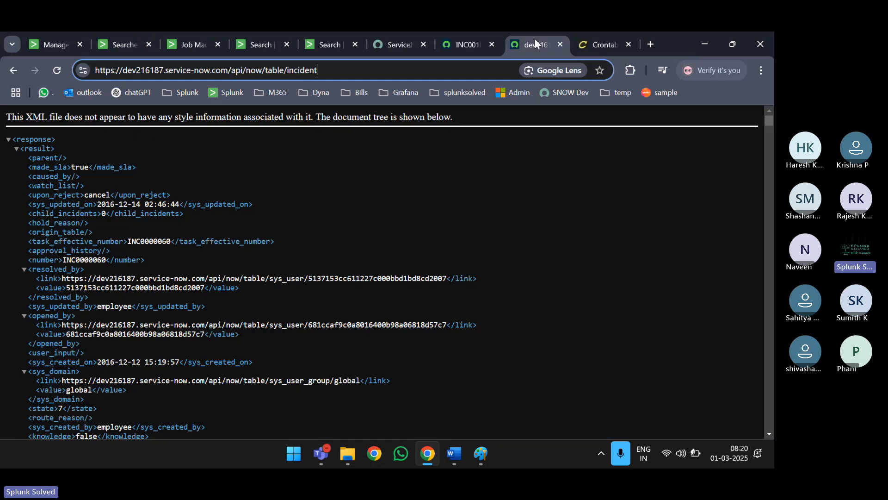
key("ctrl+5")
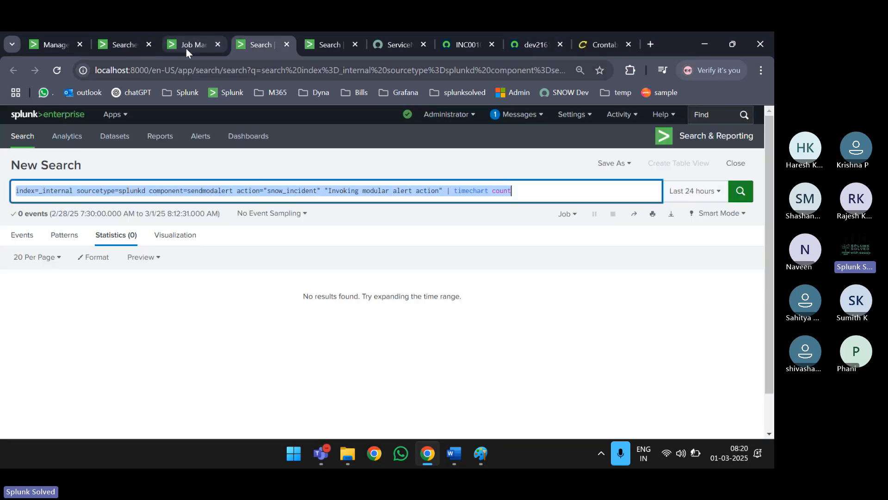
key("ctrl+6")
key("ctrl+7")
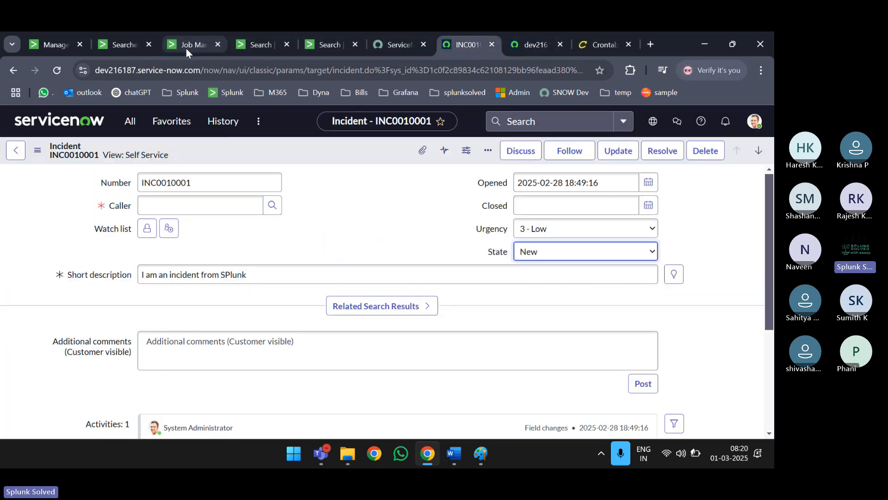
left_click(541, 230)
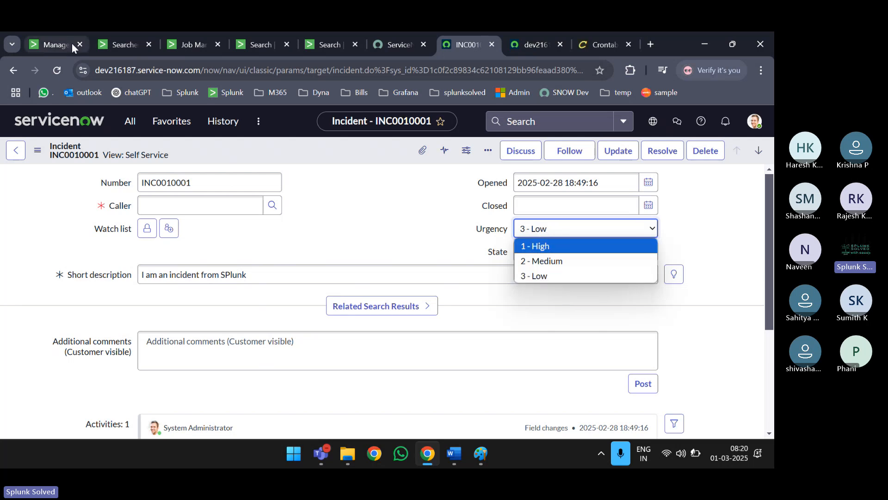
- Enter urgency 1 in the alert's ServiceNow incident settings
left_click(38, 43)
left_click(121, 38)
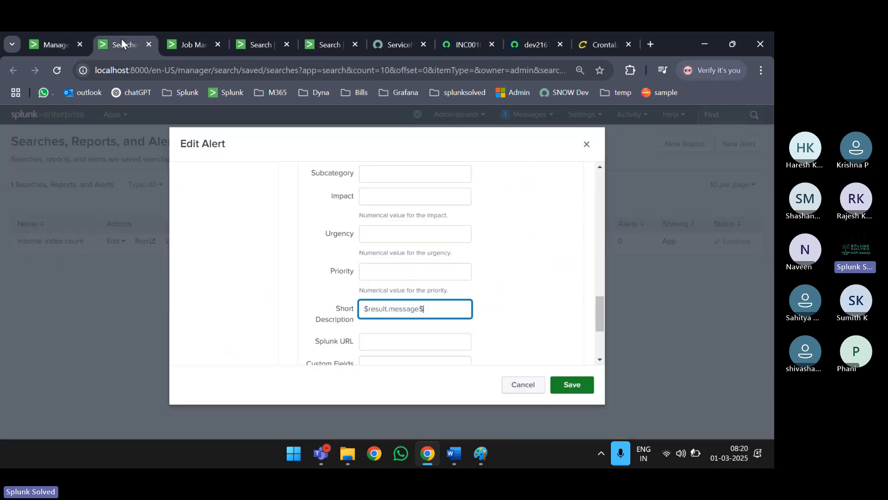
scroll(389, 285, "down", 1)
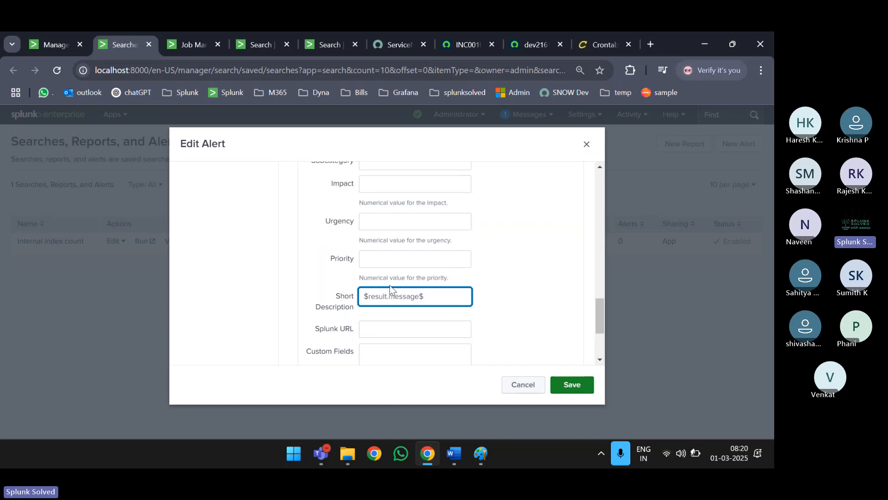
left_click(385, 210)
type("1")
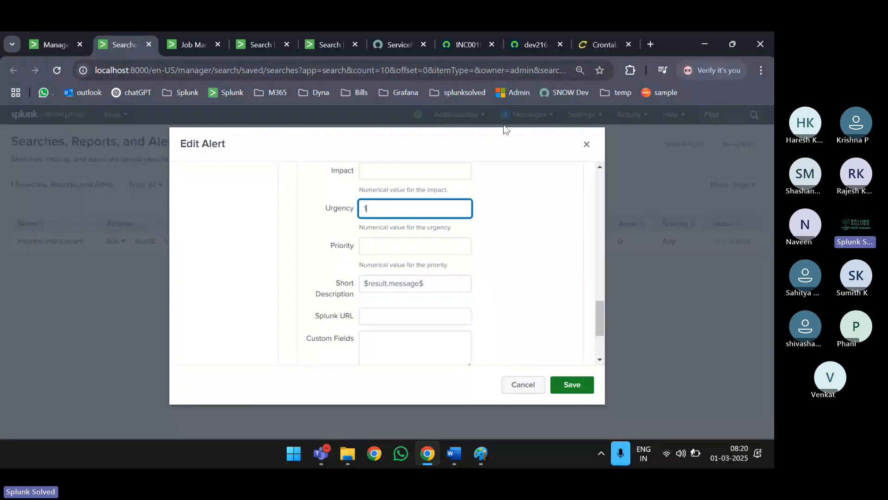
- After rechecking the INC0010001 form, enter impact 2 in the alert's incident settings
left_click(526, 45)
left_click(476, 42)
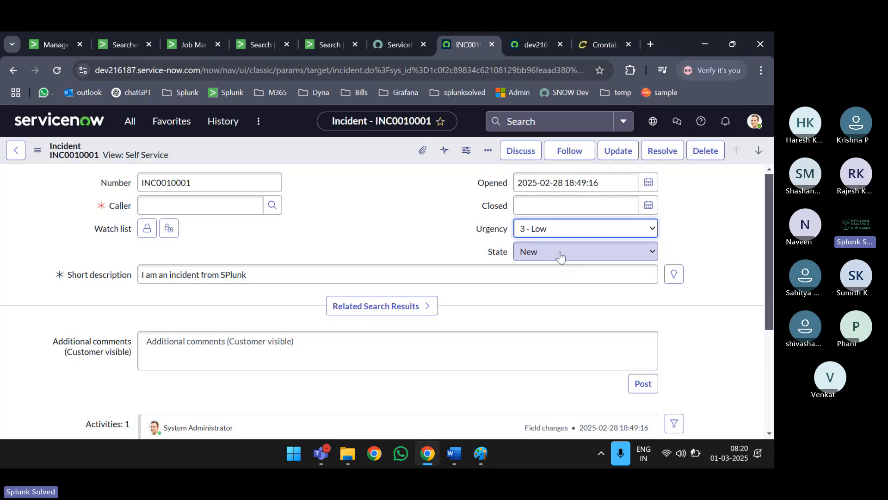
scroll(561, 240, "down", 3)
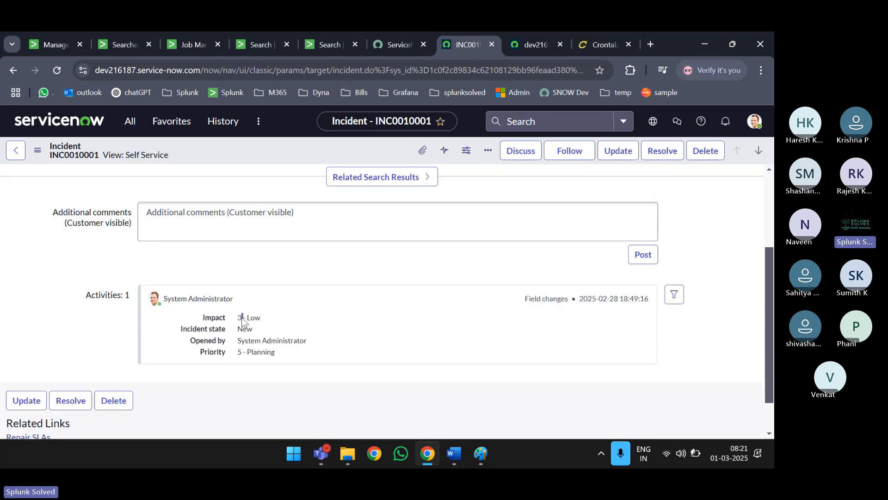
left_click(49, 40)
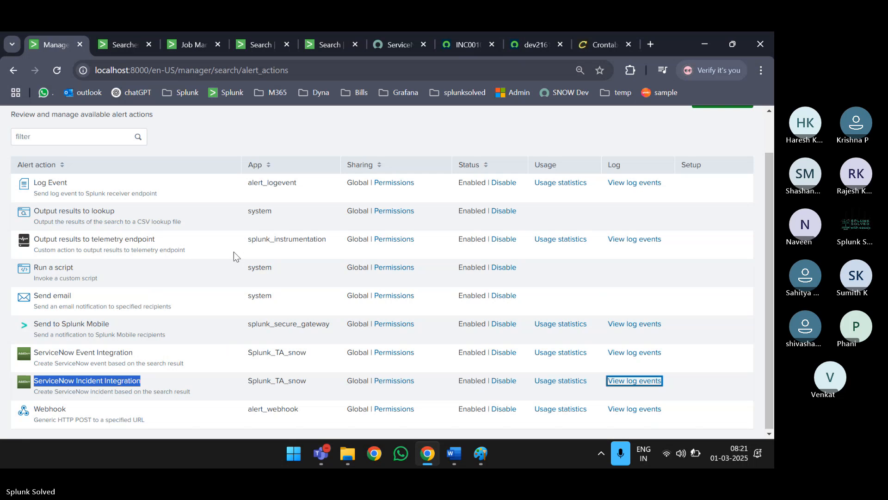
left_click(114, 40)
left_click(379, 249)
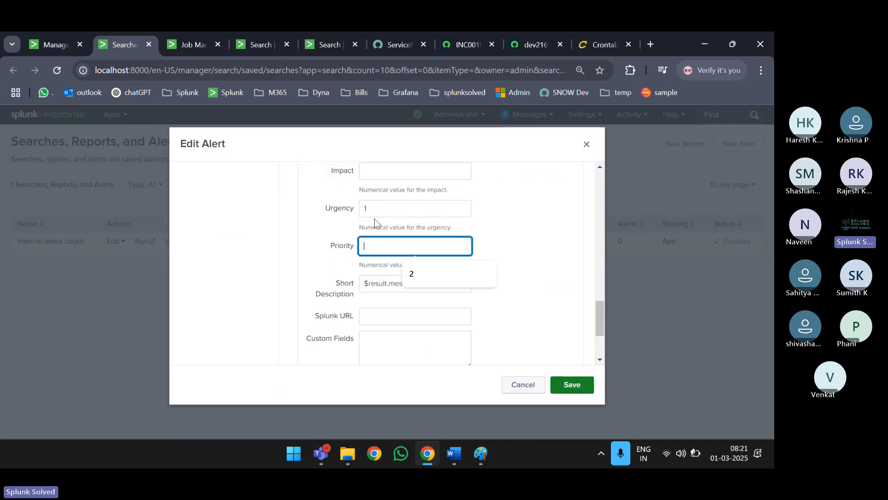
left_click(372, 170)
type("2")
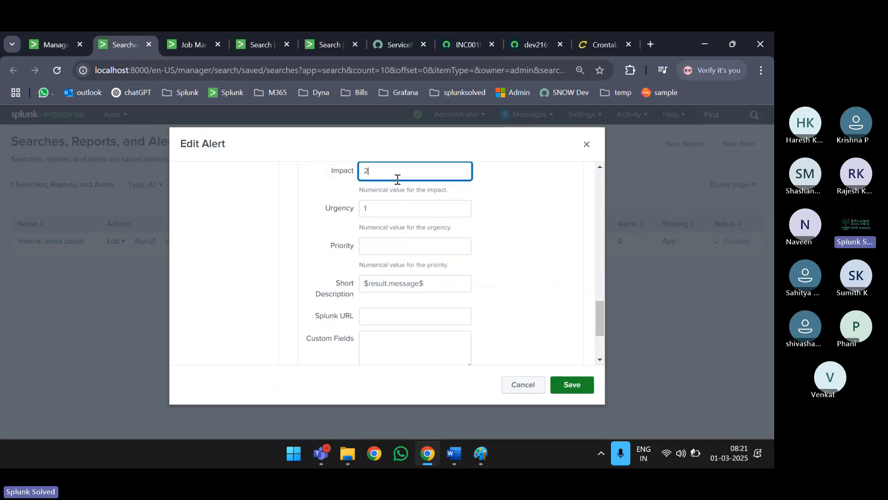
scroll(386, 213, "down", 3)
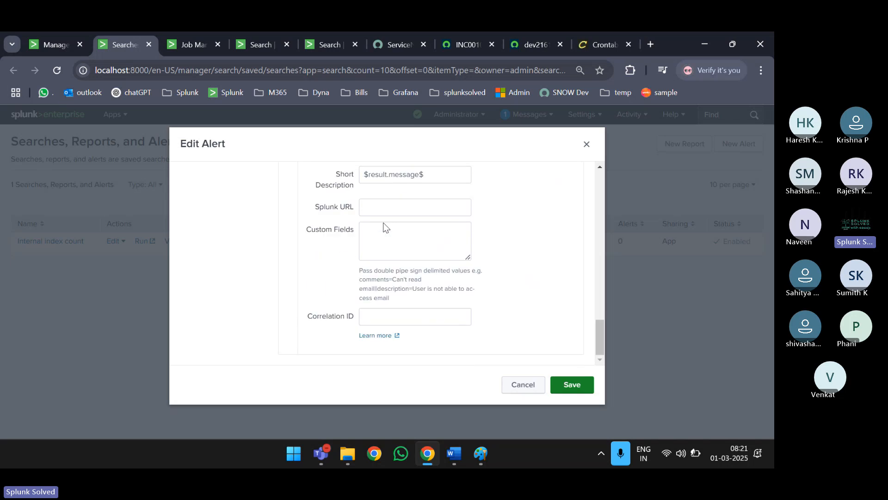
scroll(389, 254, "up", 2)
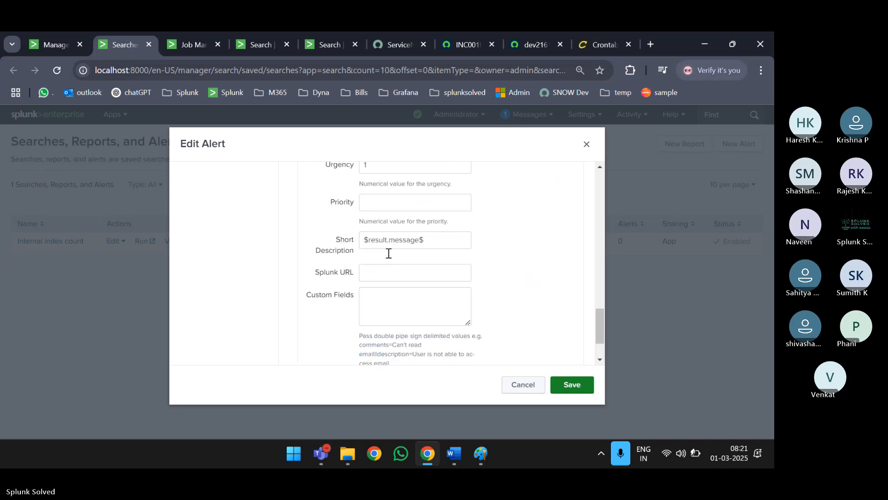
scroll(389, 254, "up", 3)
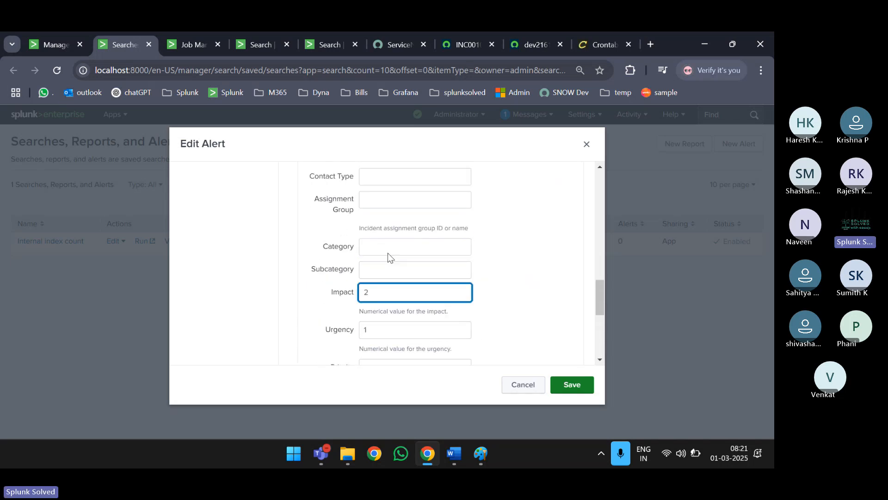
scroll(388, 253, "up", 1)
- Compare against incident INC0010001's form, ending on the ServiceNow incident XML
left_click(530, 42)
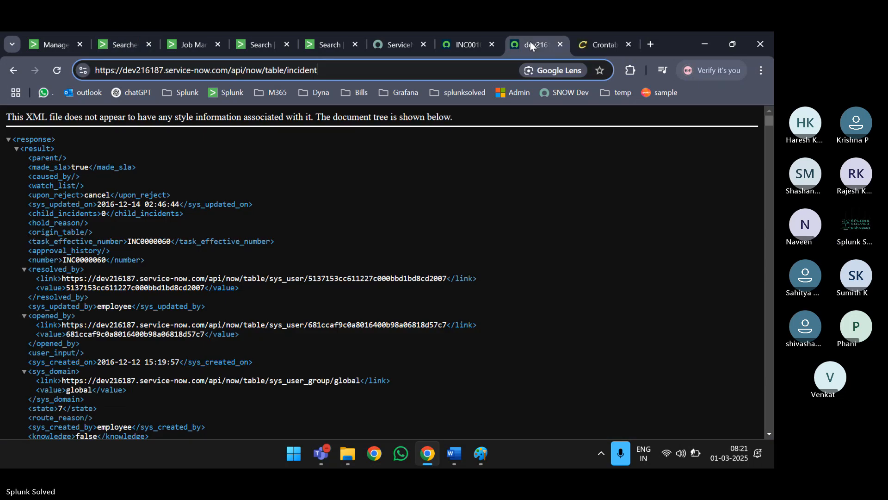
key("ctrl+shift+Tab")
scroll(532, 257, "up", 3)
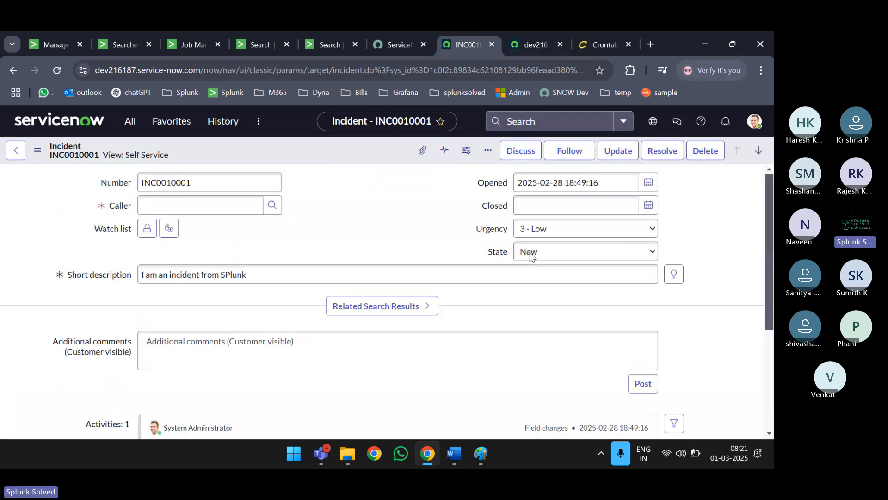
scroll(357, 249, "down", 1)
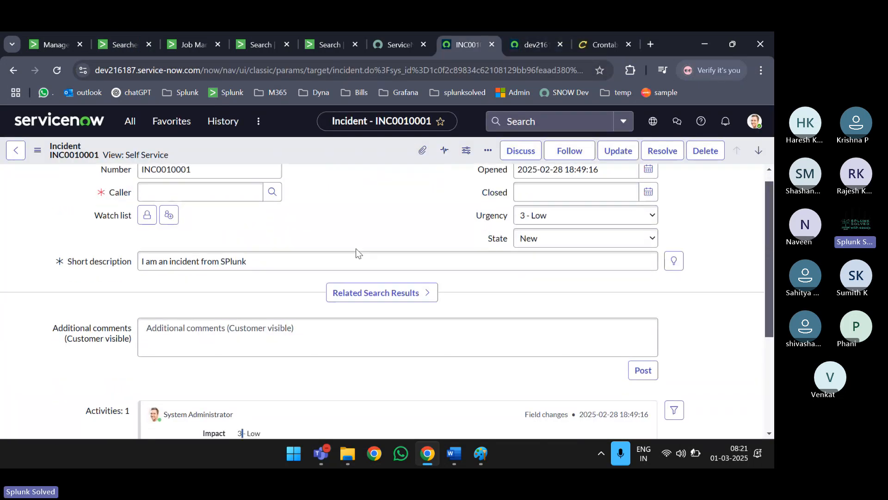
scroll(356, 249, "down", 3)
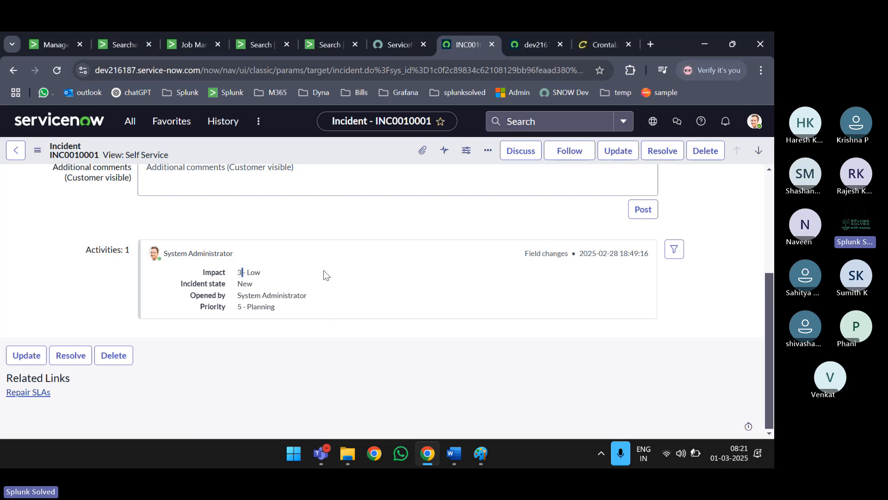
key("ctrl+Tab")
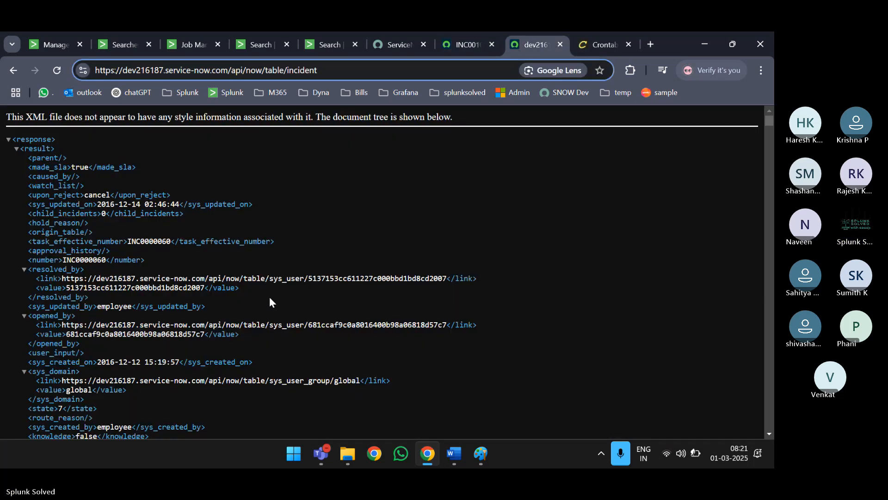
- Search the incident XML for 'categor' and copy the category value 'inquiry'
key("ctrl+f")
type("categ")
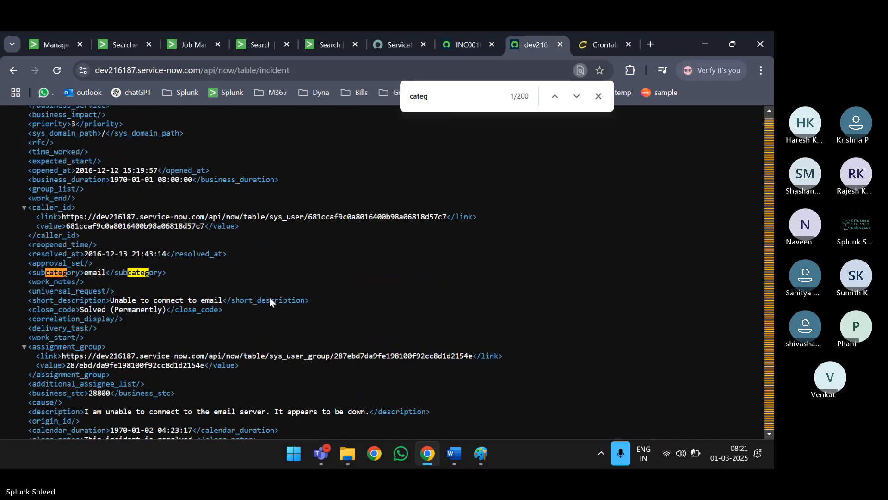
type("oru")
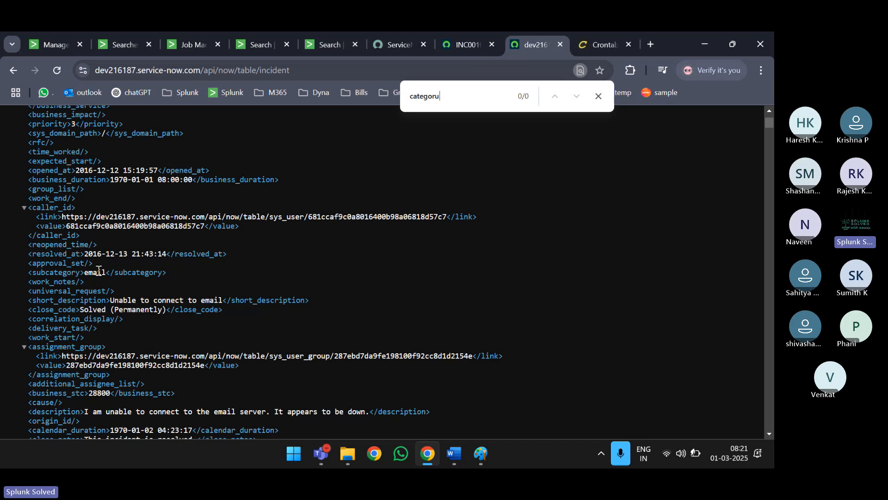
double_click(98, 272)
left_click(443, 105)
key("BackSpace")
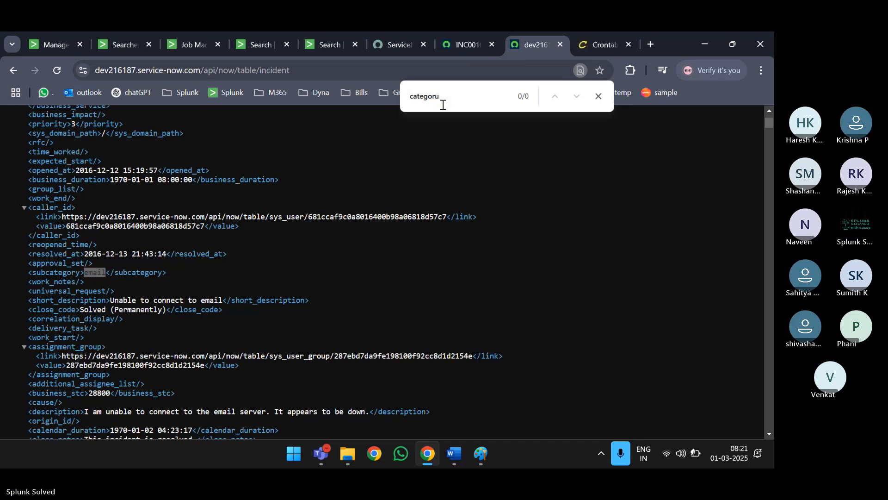
key("Return")
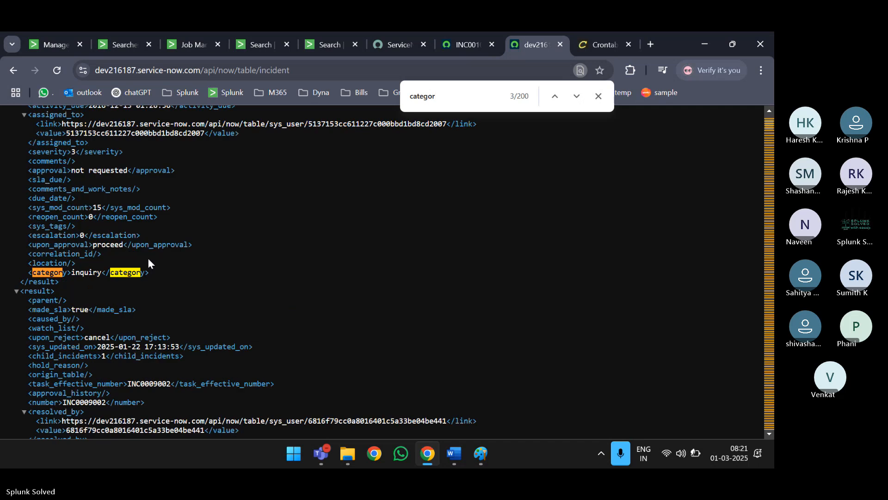
double_click(83, 273)
key("ctrl+c")
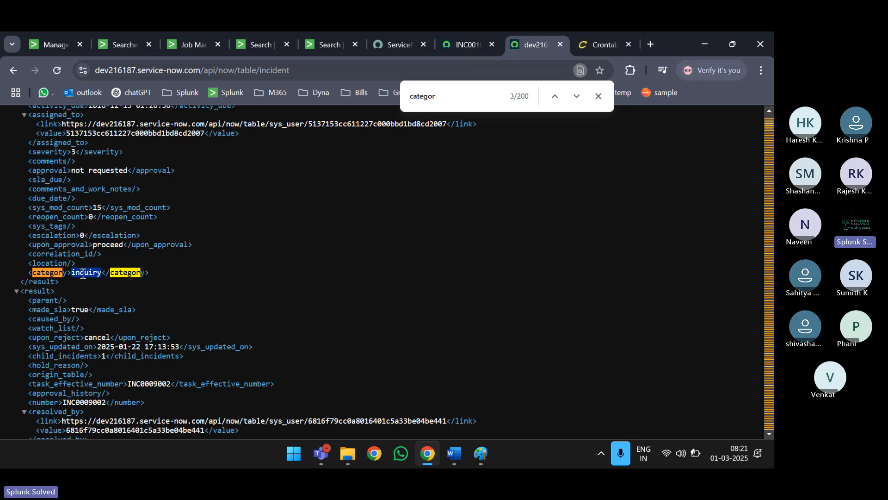
left_click(46, 38)
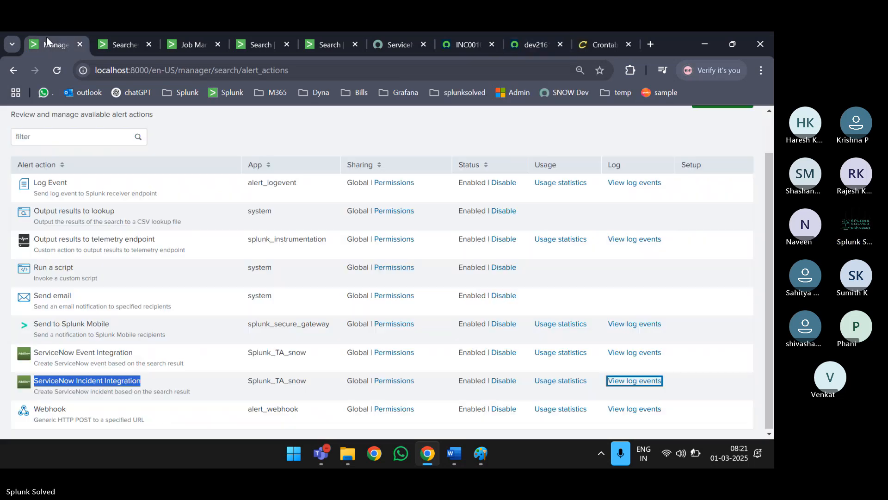
- Paste 'inquiry' into the alert's ServiceNow Category field and save the alert
left_click(120, 44)
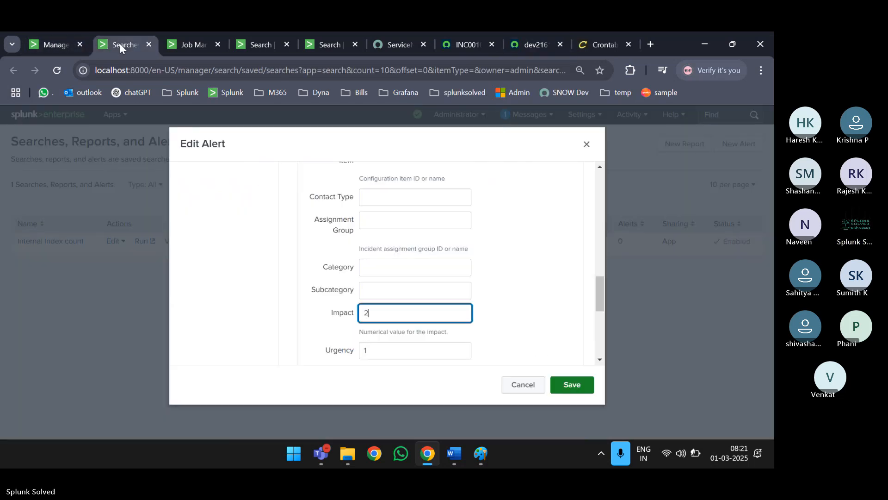
left_click(391, 271)
key("ctrl+v")
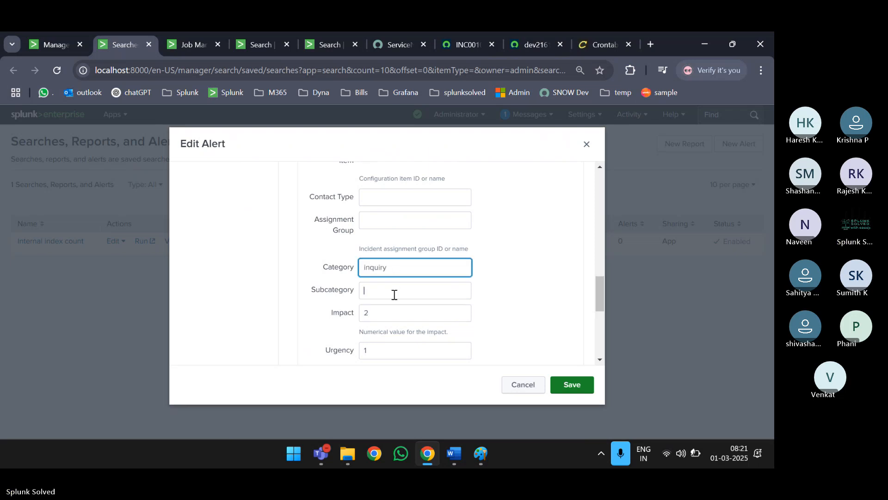
left_click(393, 293)
left_click(569, 385)
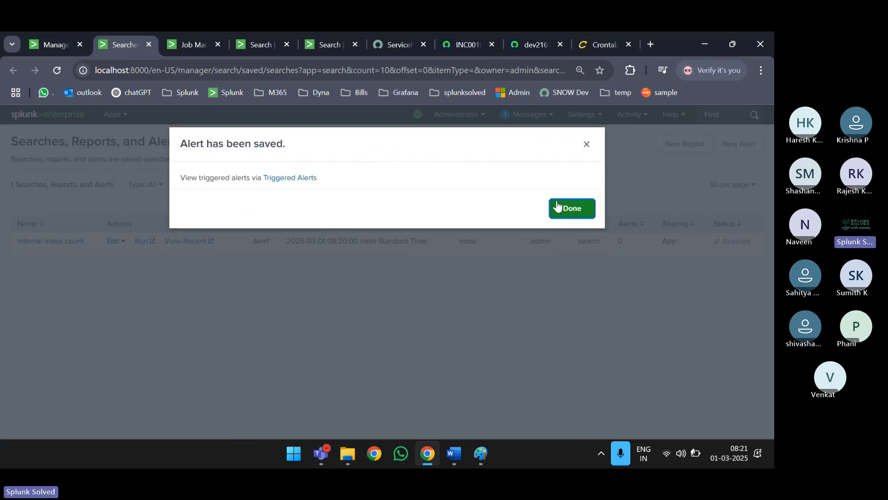
left_click(570, 212)
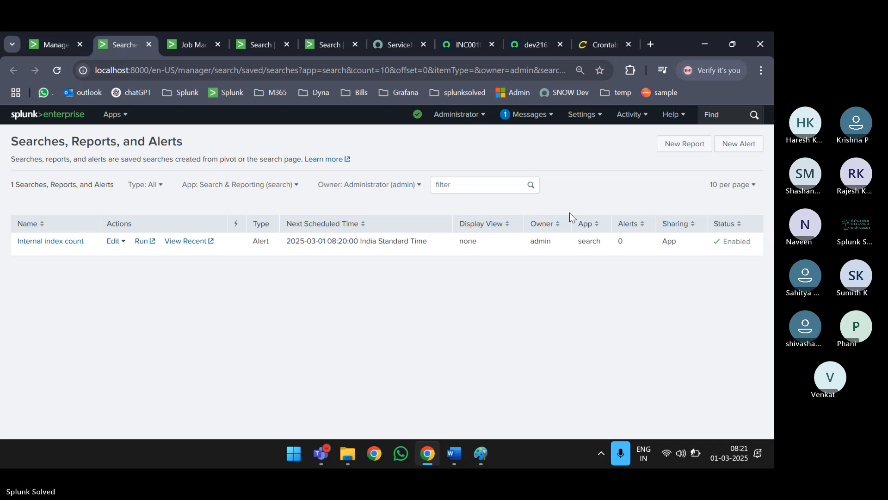
- Reopen the Internal index count alert and point out its Category value 'inquiry'
left_click(64, 242)
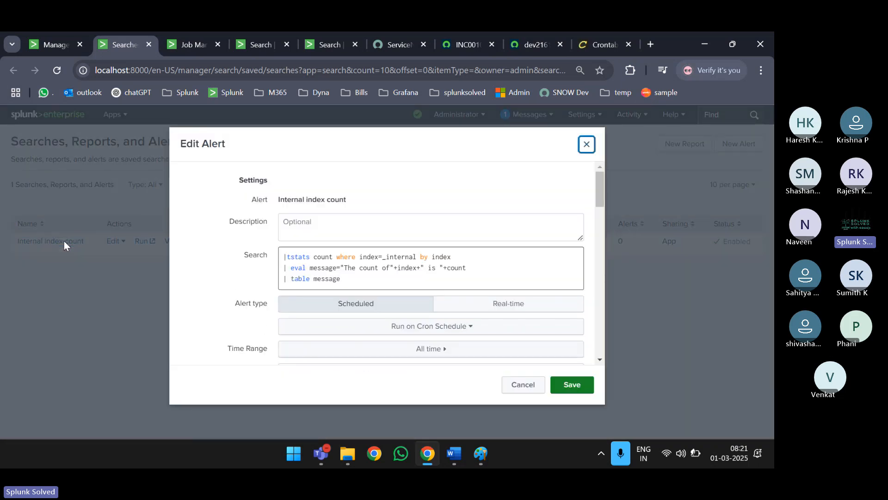
scroll(472, 328, "down", 10)
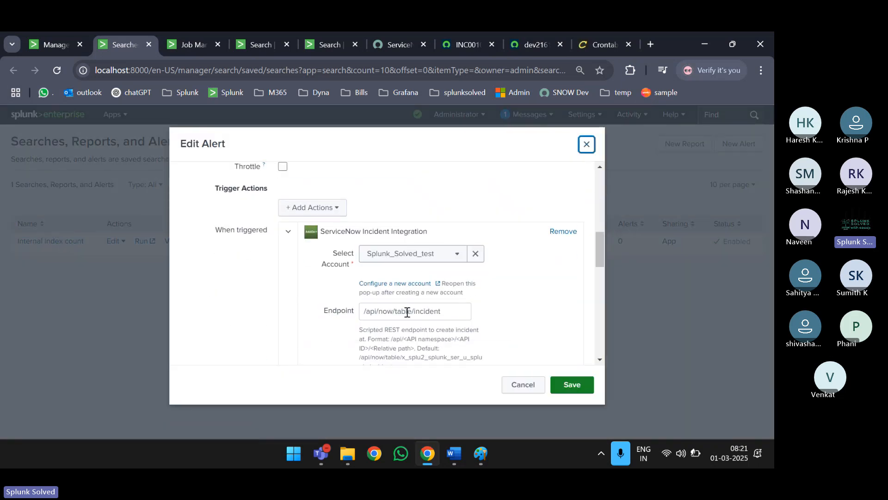
scroll(407, 313, "down", 7)
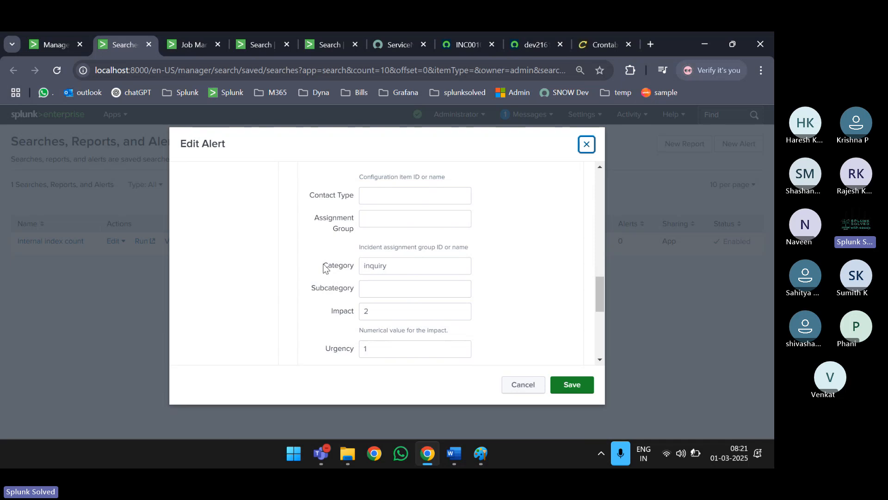
left_click_drag(323, 268, 355, 269)
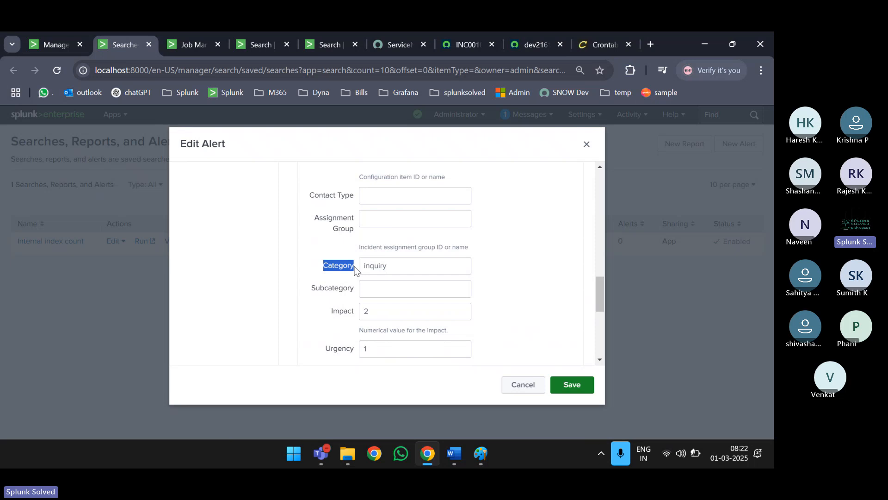
left_click(355, 268)
left_click_drag(396, 267, 353, 267)
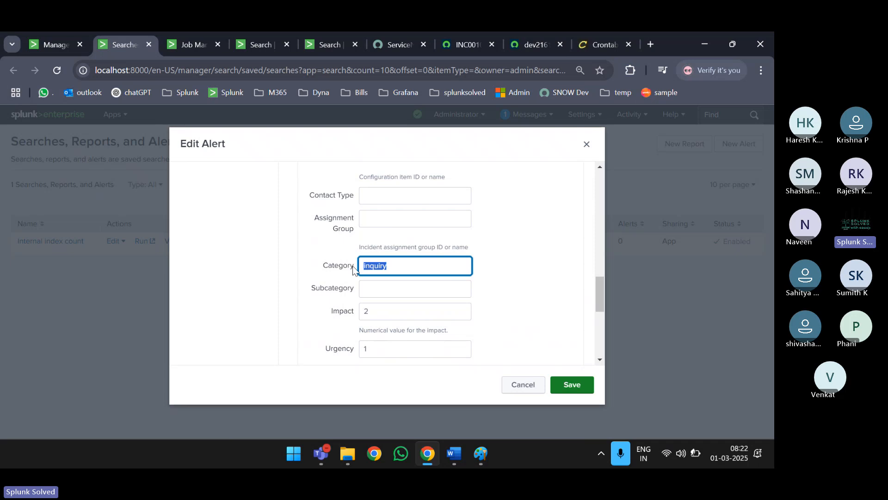
left_click_drag(321, 266, 353, 267)
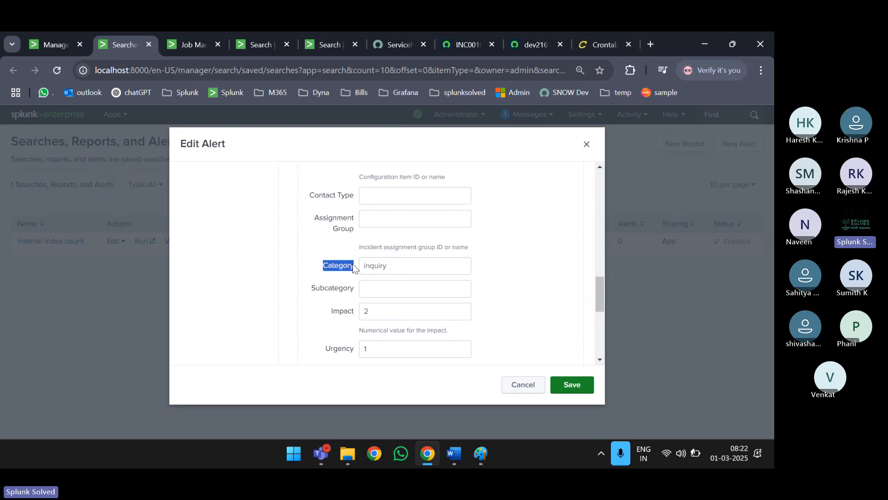
left_click(352, 270)
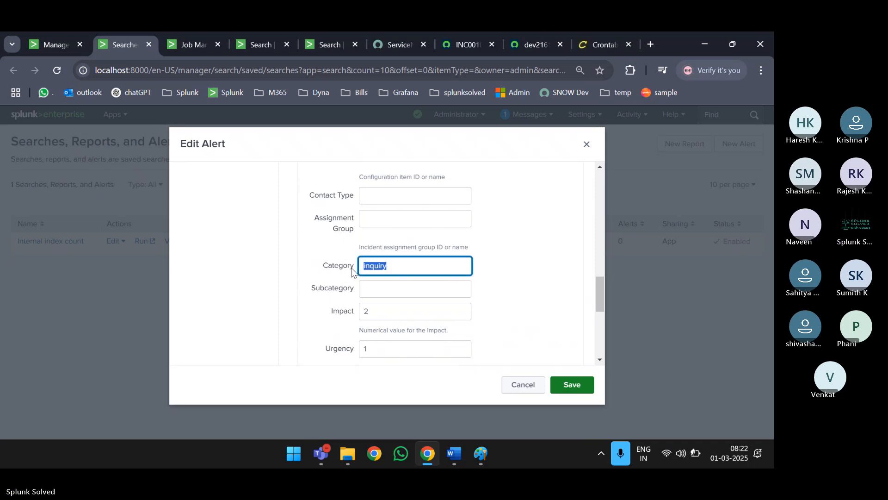
left_click(402, 269)
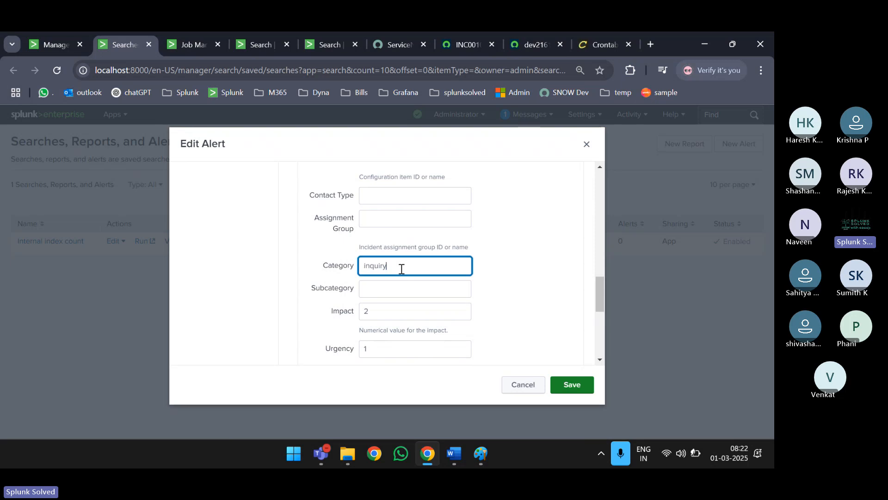
scroll(401, 269, "down", 3)
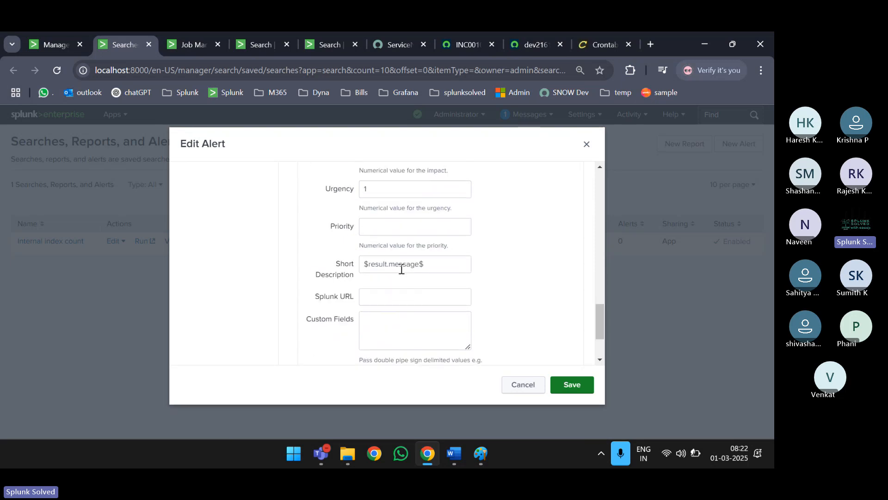
scroll(402, 267, "up", 4)
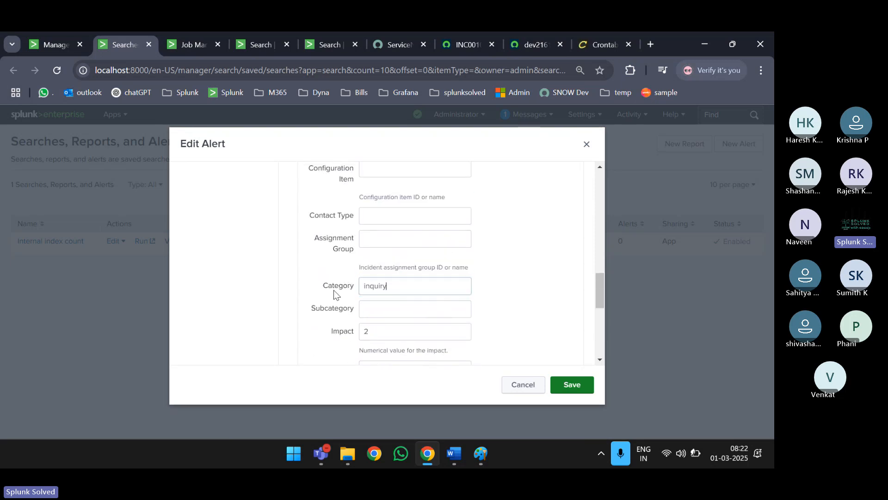
double_click(336, 291)
scroll(335, 294, "down", 5)
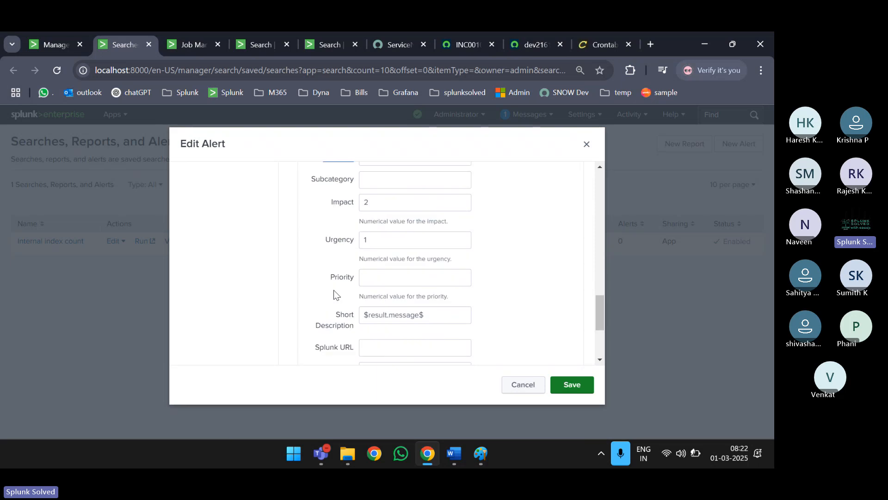
scroll(335, 294, "up", 2)
scroll(334, 291, "up", 2)
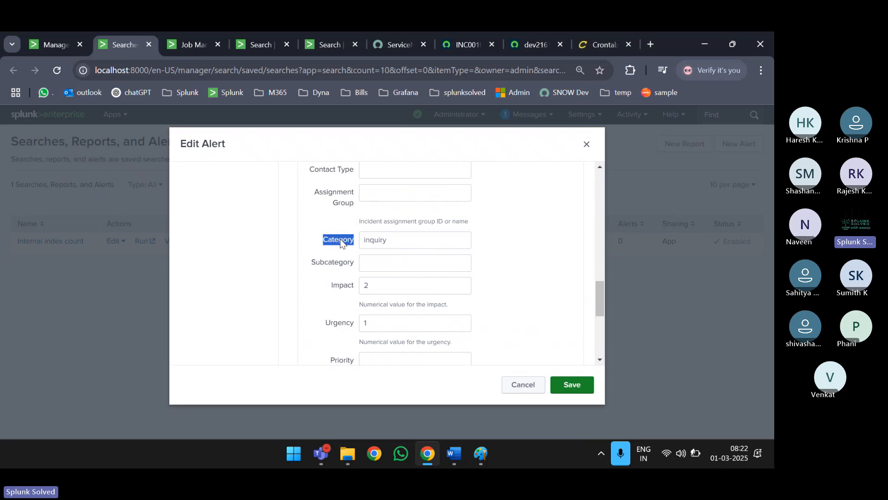
- Point out the Urgency setting and the Custom Fields double-pipe format hint
double_click(339, 324)
scroll(339, 324, "down", 5)
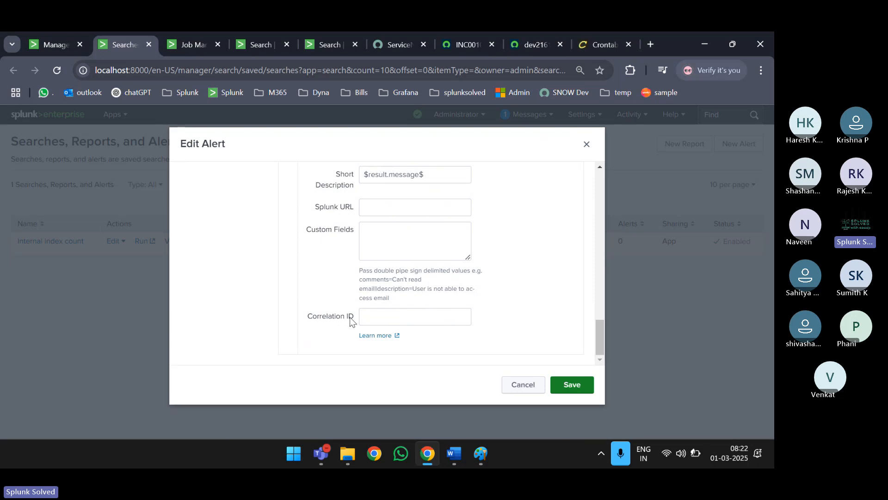
left_click_drag(361, 272, 374, 292)
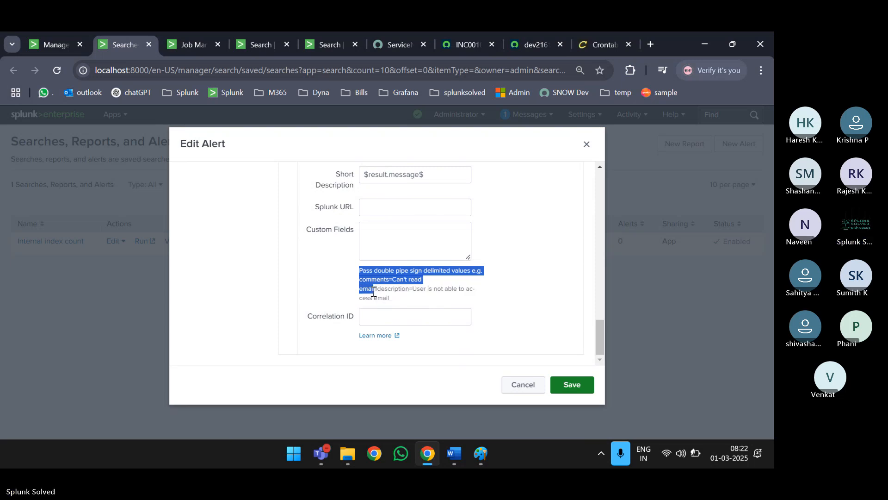
left_click(373, 292)
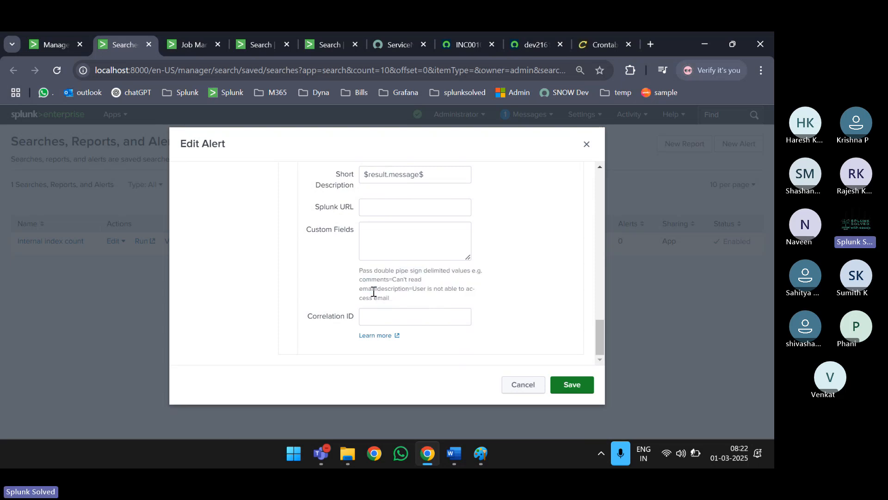
left_click_drag(373, 292, 379, 291)
left_click(394, 241)
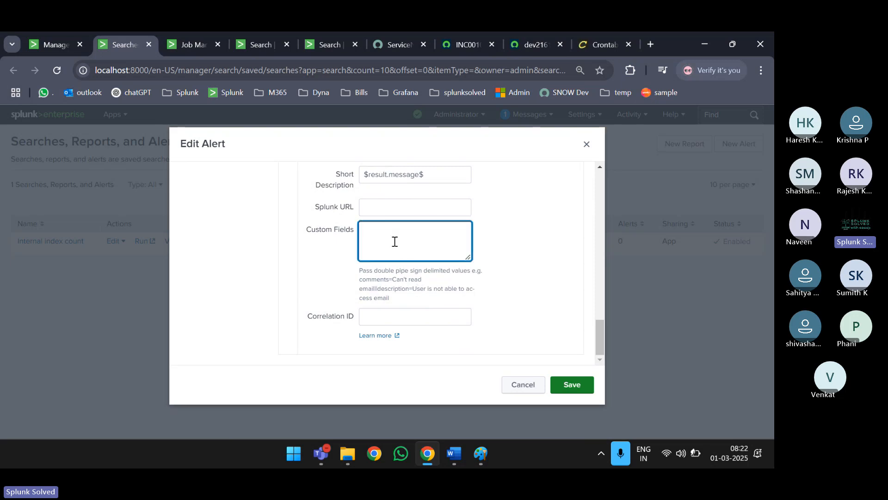
- Enter my_Urgency=1||my_impact=3 in the alert's Custom Fields box
type("Urgency=1")
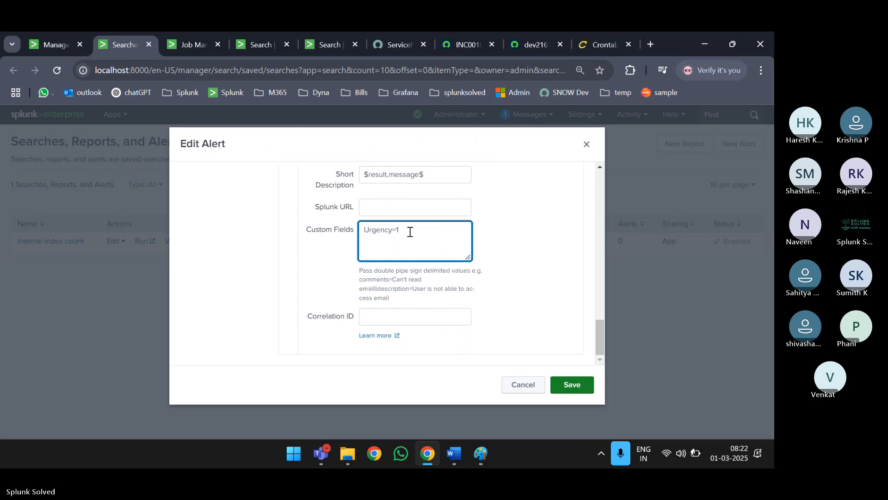
type("my_")
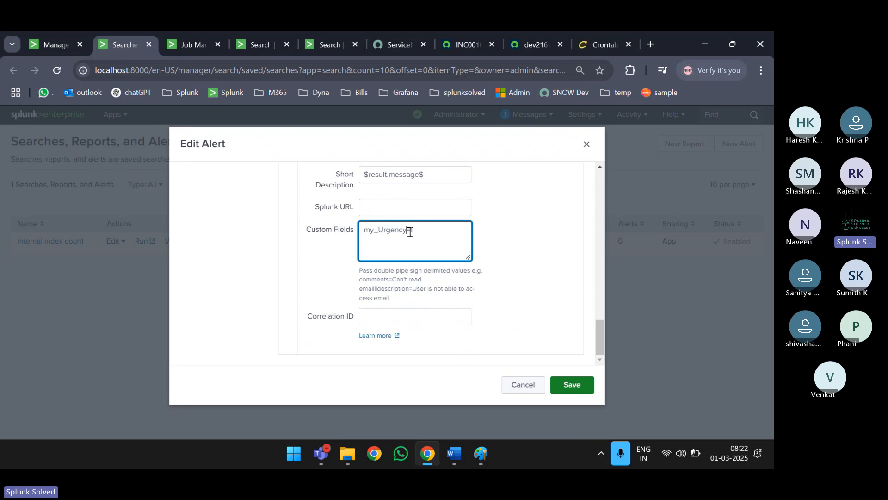
key("Right")
key("Right")
type("||")
key("ctrl+plus")
type("m")
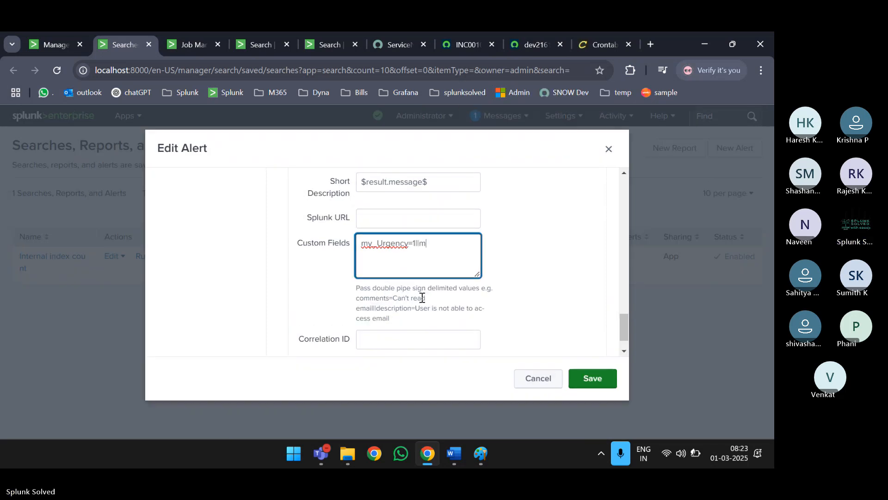
type("y_im")
type("pact=3")
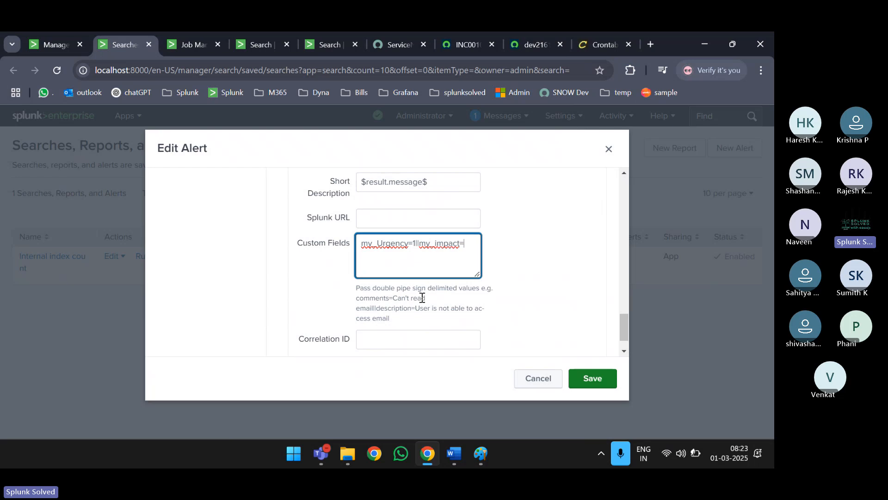
left_click(473, 242)
left_click_drag(473, 243, 335, 241)
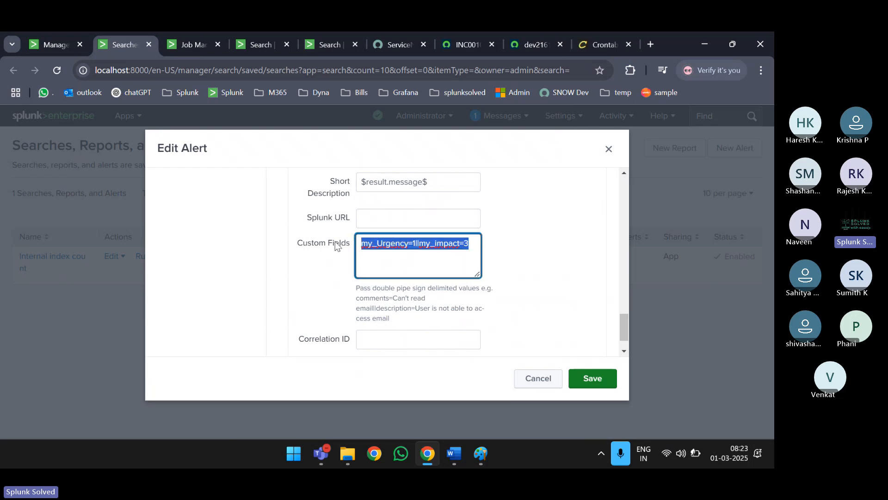
key("ctrl+minus")
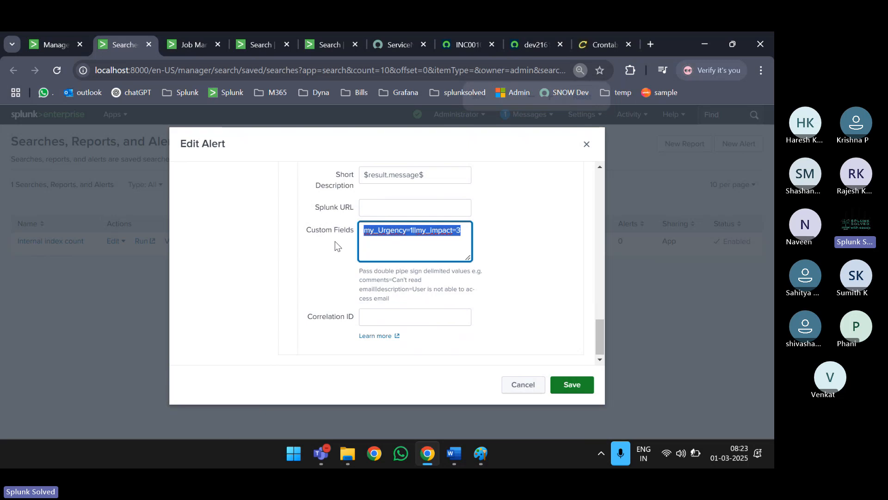
double_click(376, 230)
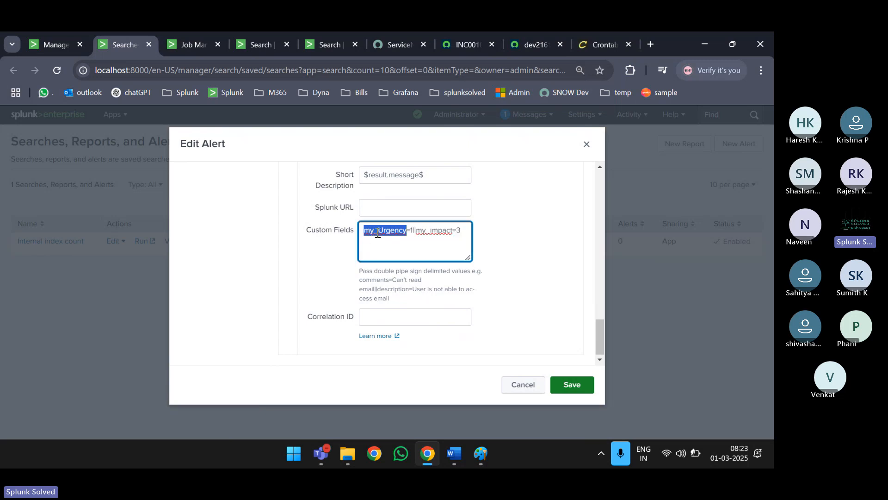
- Look at the category field in the incident XML again before returning to INC0010001
left_click(521, 43)
double_click(48, 273)
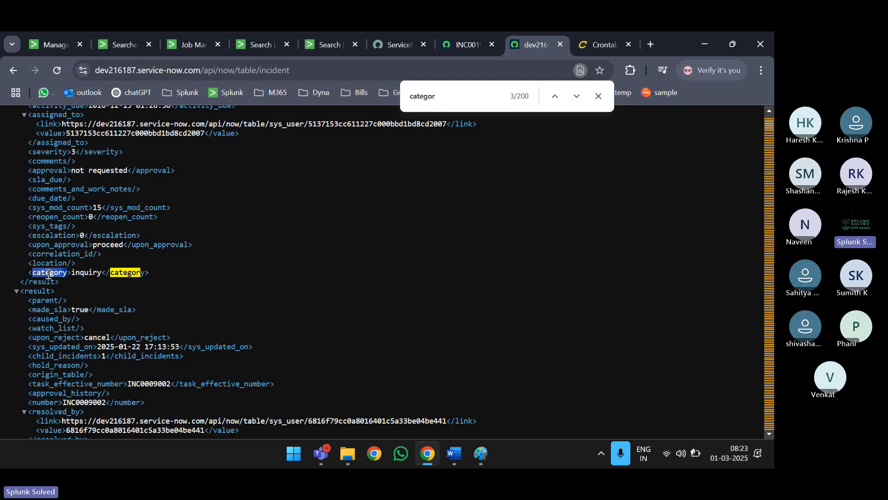
left_click(450, 94)
key("ctrl+shift+Tab")
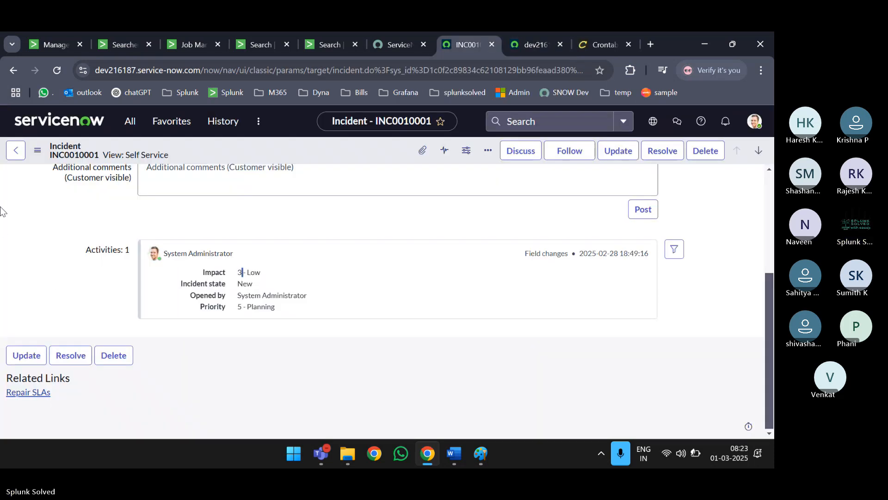
- Open incident INC0010005 from the Incidents list and review its urgency and impact
left_click(19, 153)
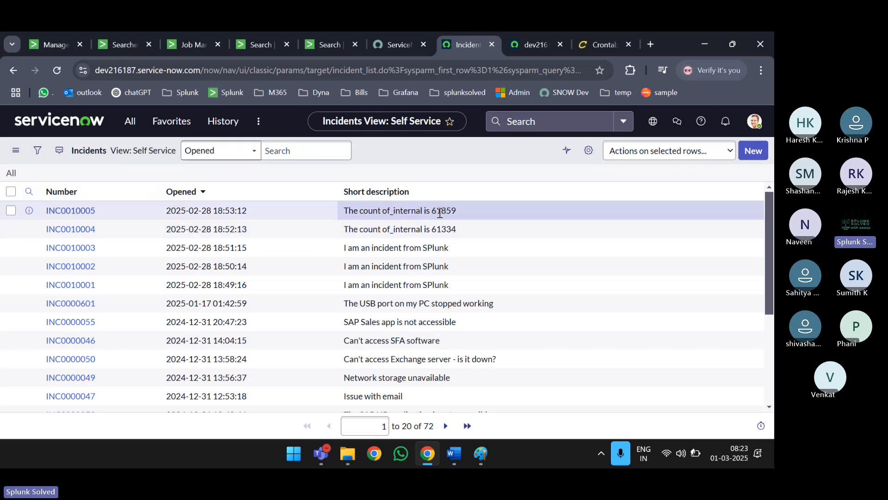
left_click(70, 210)
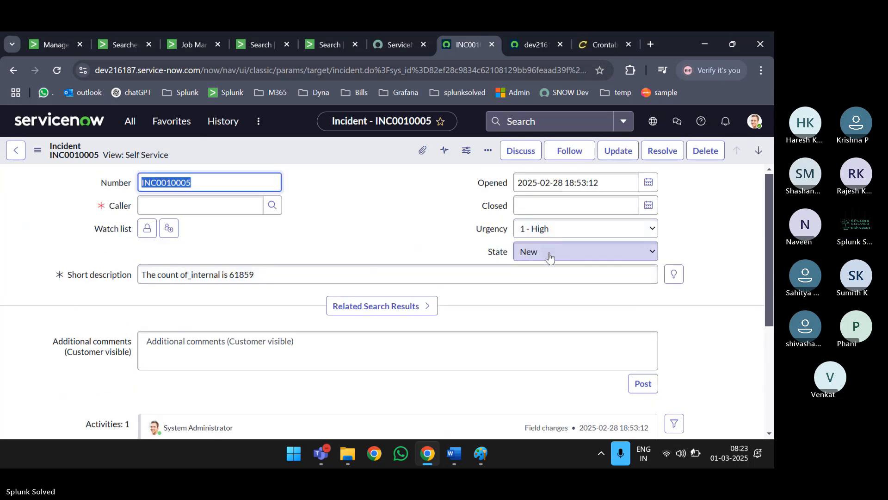
scroll(550, 257, "down", 1)
scroll(557, 212, "down", 4)
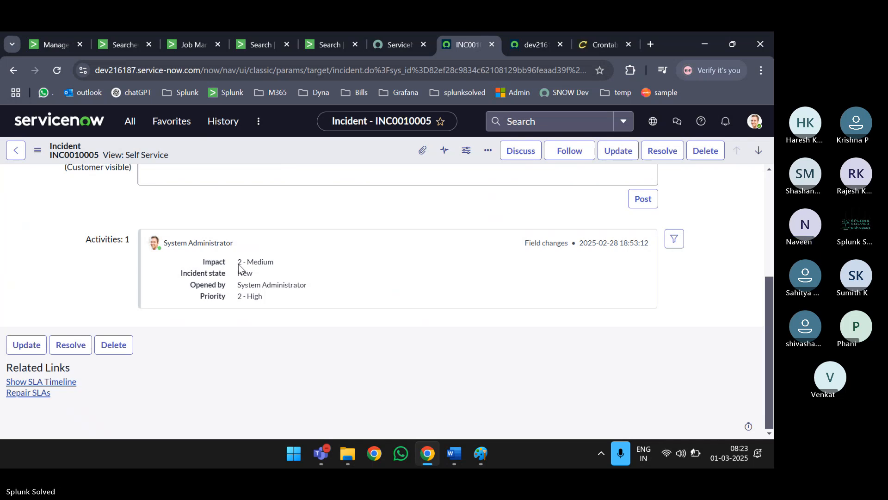
left_click_drag(244, 298, 208, 300)
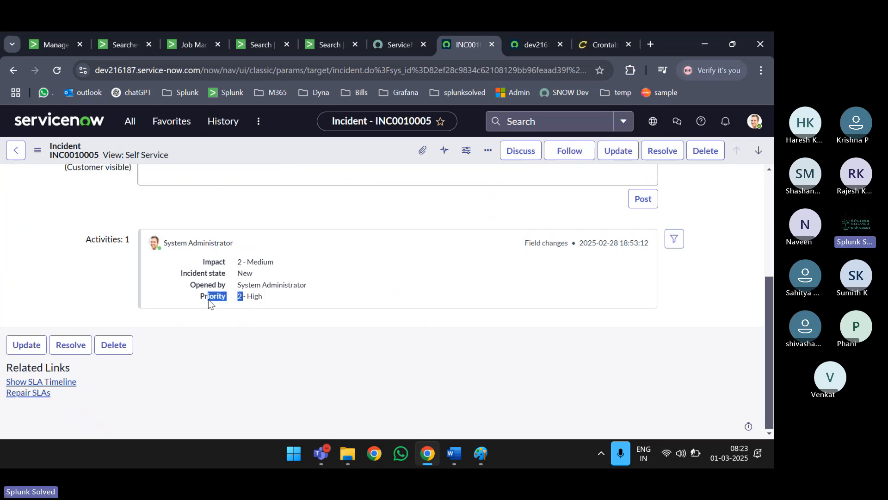
scroll(291, 304, "up", 3)
scroll(291, 304, "up", 1)
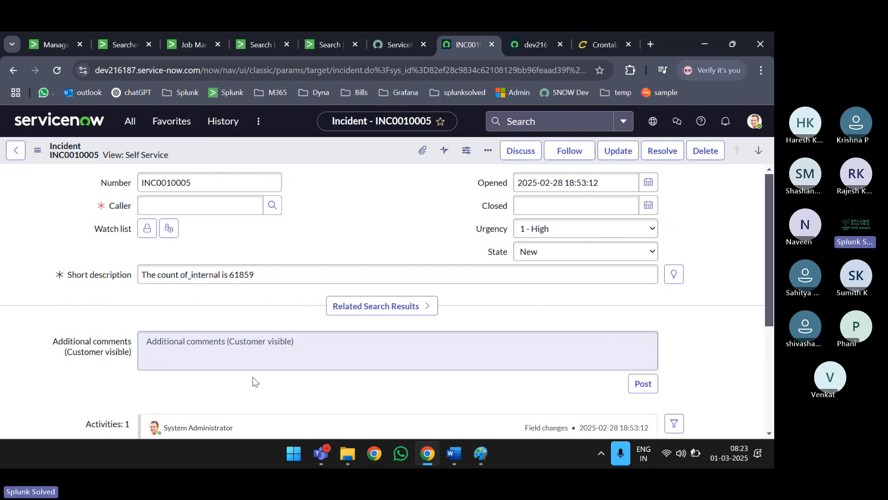
left_click(193, 206)
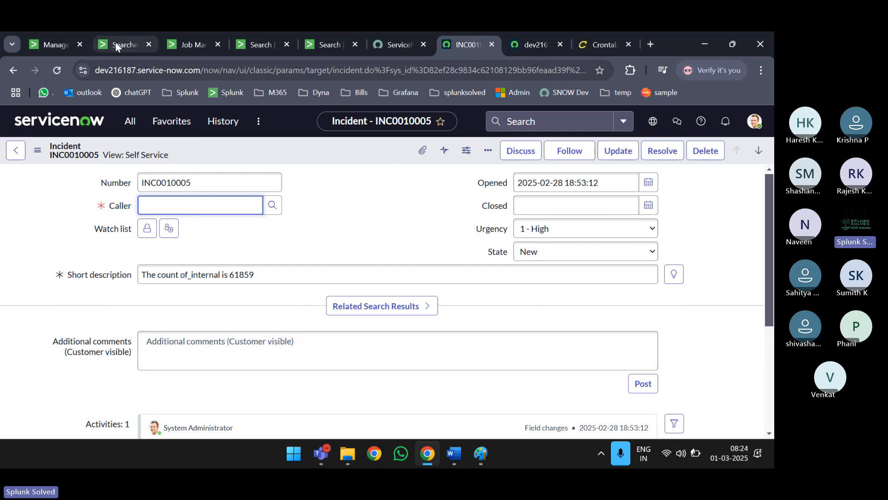
- Step through the 'caller' matches in the incident XML, then go back to the Splunk Edit Alert form
left_click(539, 50)
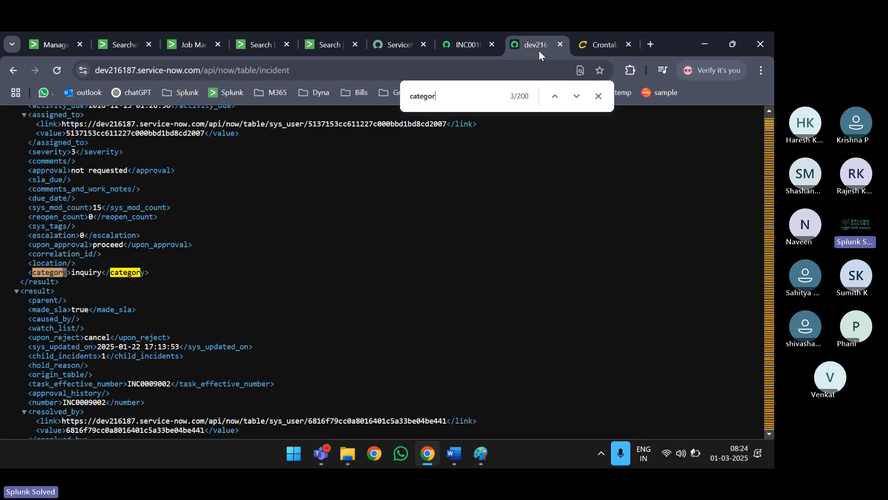
key("ctrl+f")
type("caller")
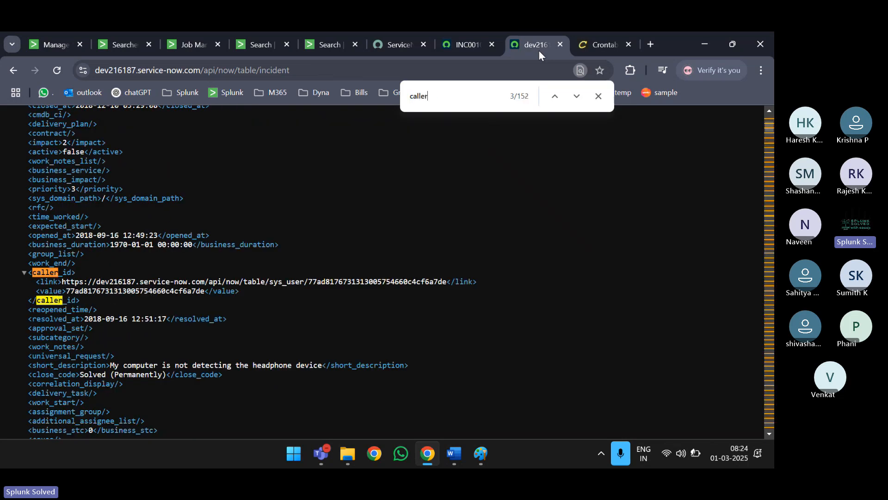
key("Return")
key("Return")
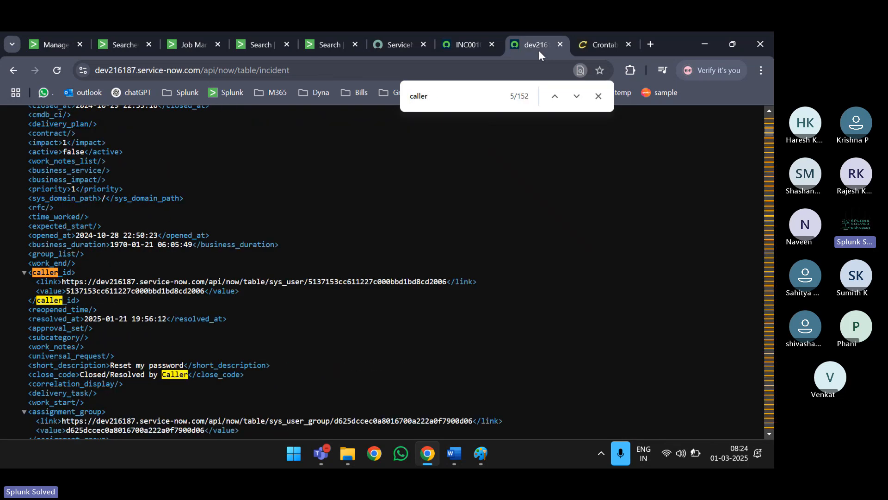
key("Return")
key("Return")
key("Return")
key("Return")
key("Return")
key("Return")
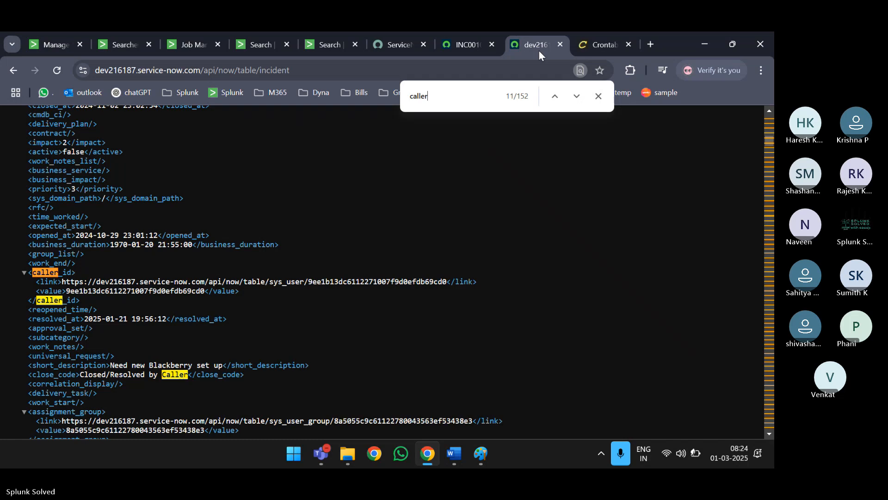
key("Return")
scroll(418, 137, "down", 1)
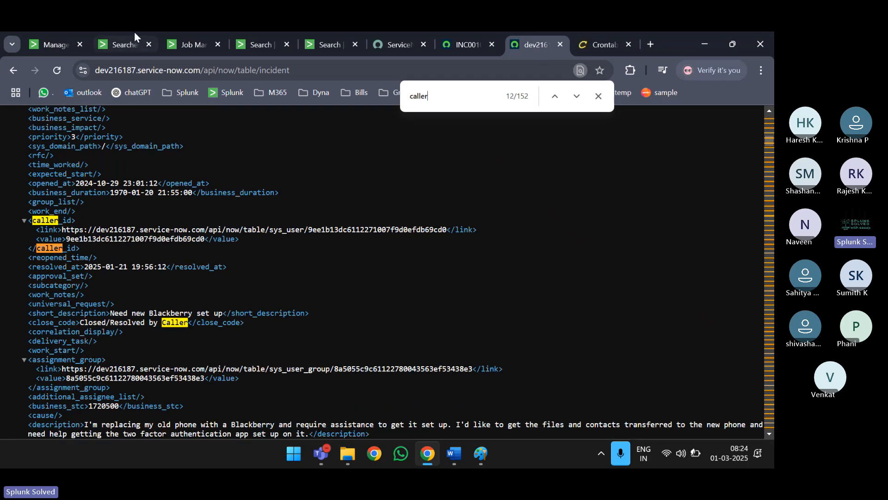
left_click(122, 41)
scroll(416, 217, "up", 4)
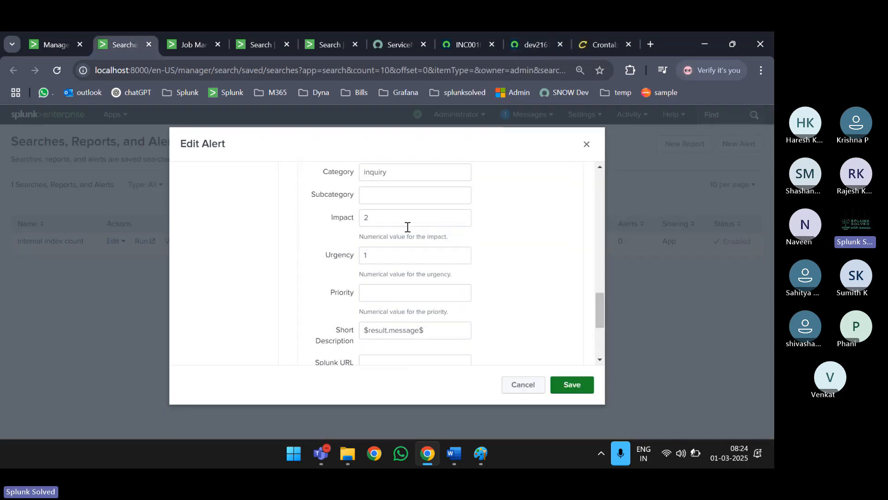
scroll(381, 299, "down", 3)
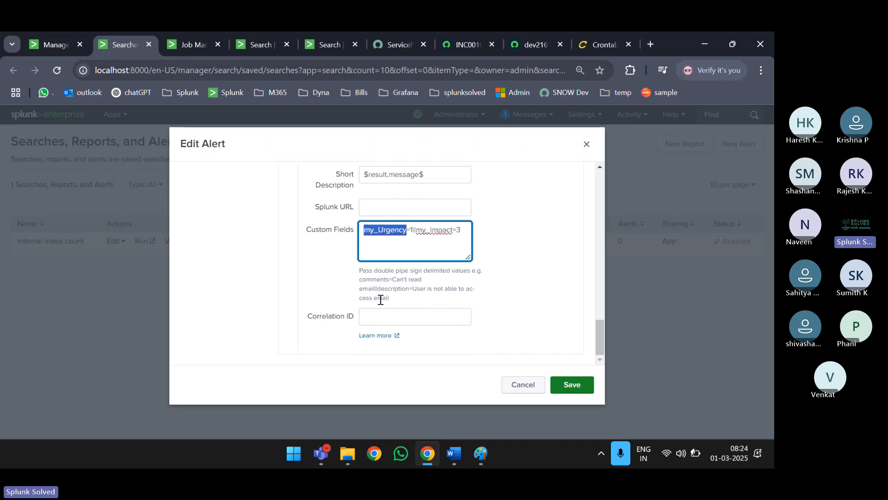
scroll(380, 299, "up", 10)
key("ctrl+minus")
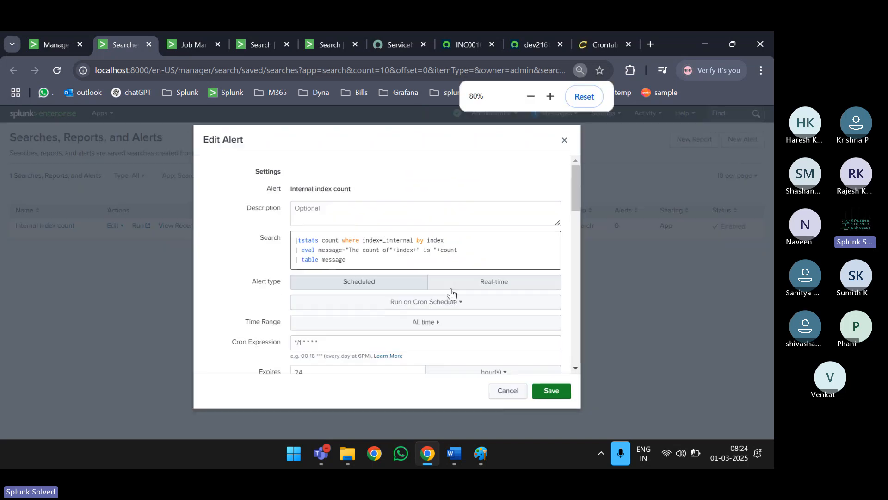
scroll(462, 292, "down", 10)
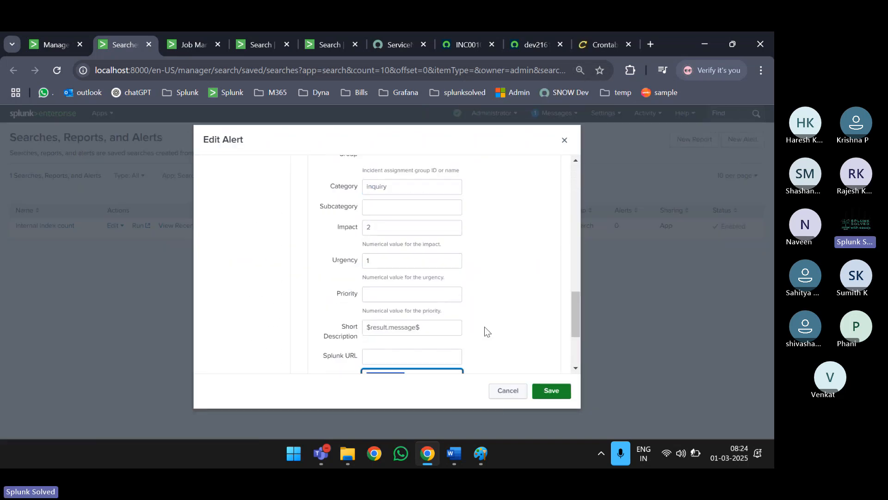
scroll(485, 327, "down", 3)
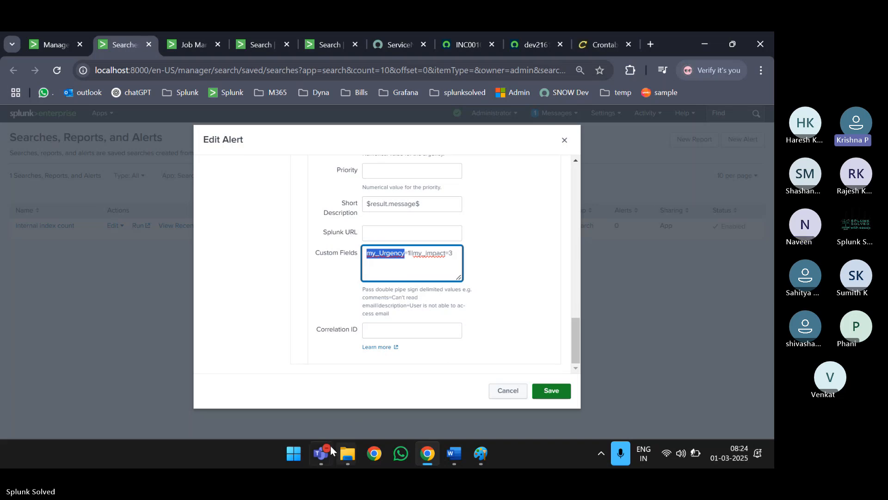
- In the Teams meeting, raise the volume and close the Paint whiteboard without saving
mouse_move(332, 450)
left_click(267, 360)
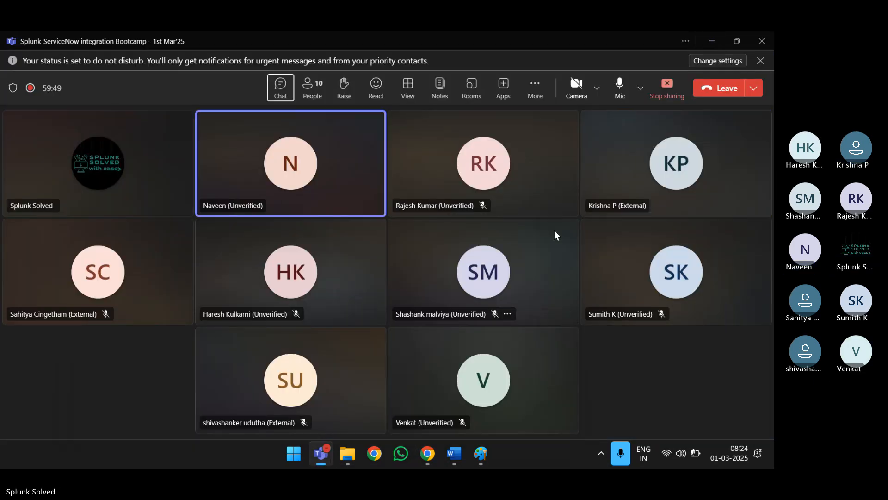
left_click(644, 397)
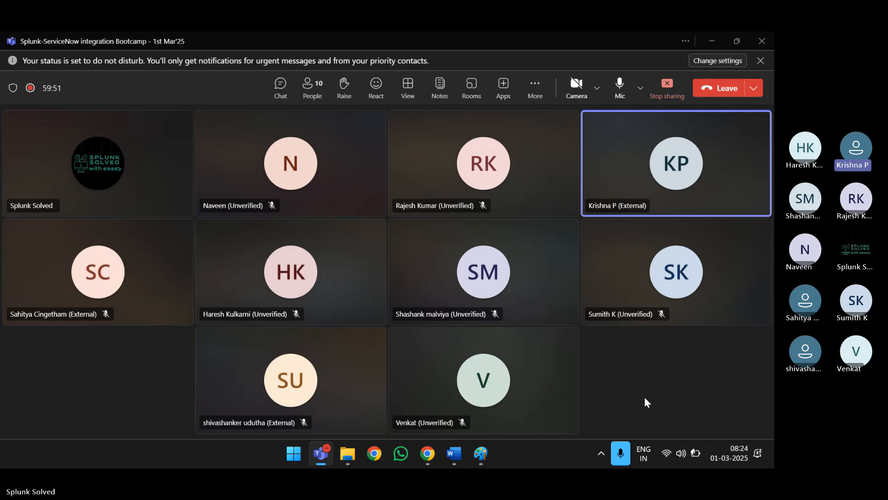
key("XF86AudioRaiseVolume")
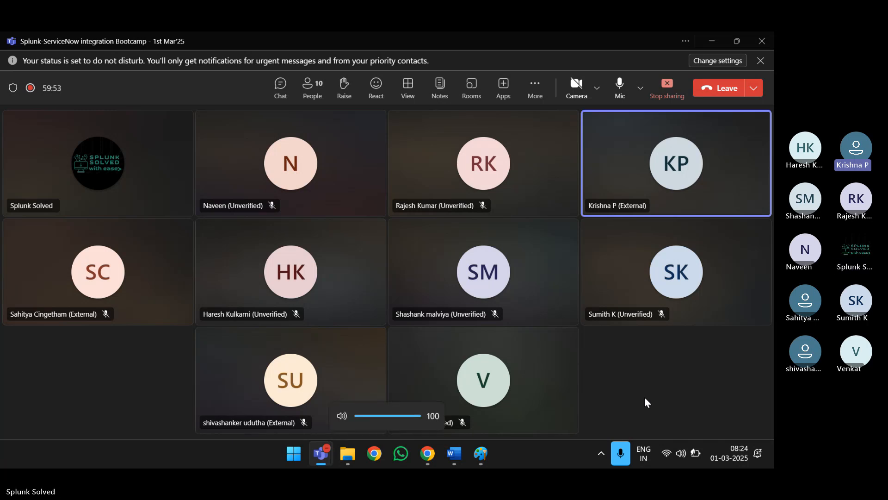
left_click(481, 454)
left_click(759, 41)
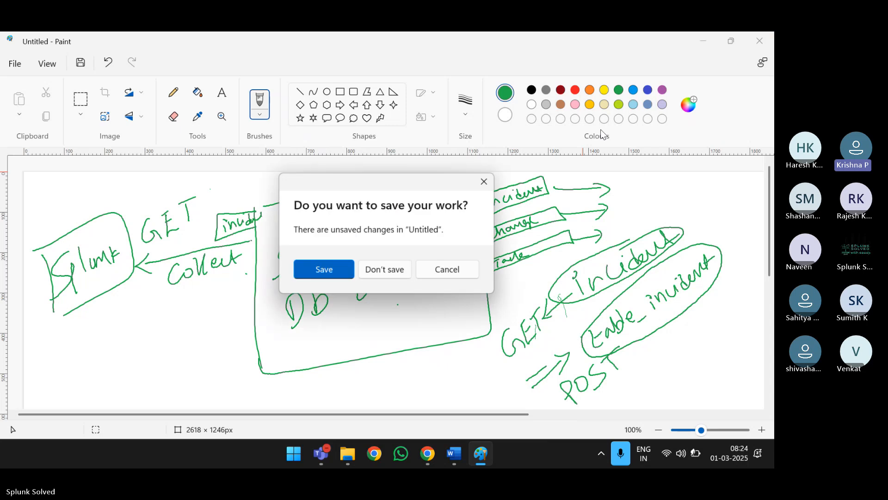
left_click(403, 270)
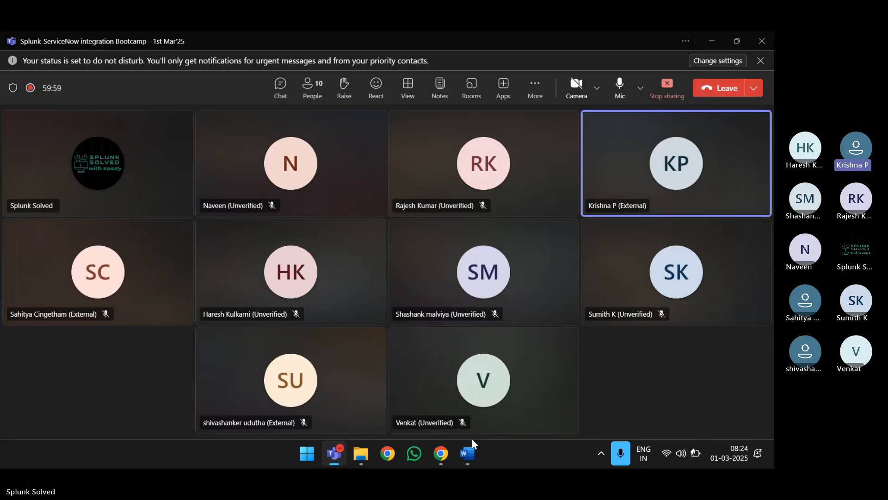
- Skim the Word integration notes, then minimise Word and the Teams meeting
left_click(470, 455)
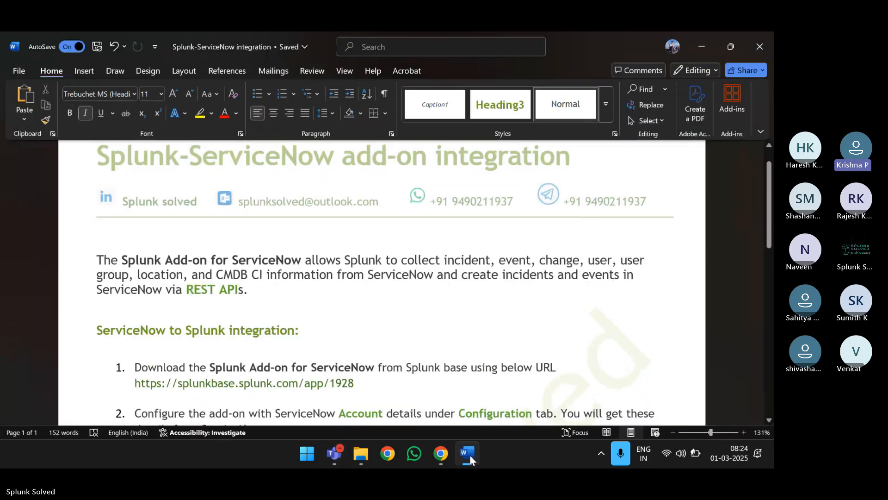
left_click(700, 42)
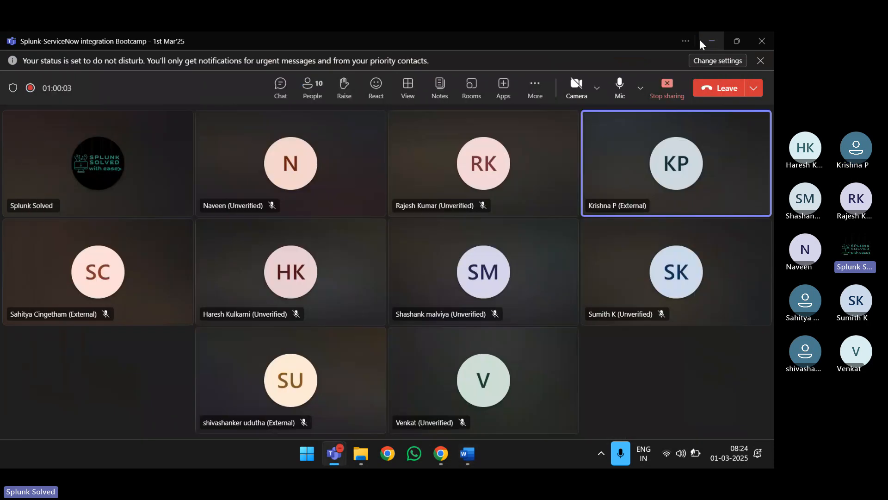
mouse_move(470, 454)
left_click(467, 366)
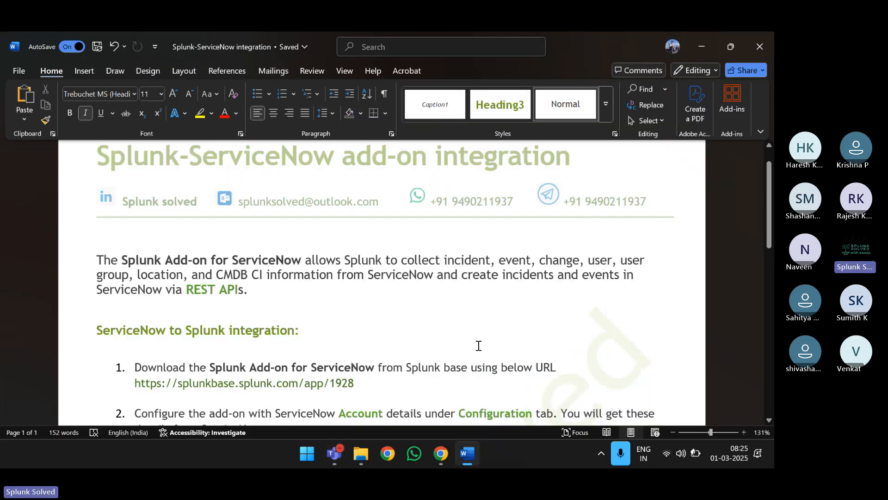
scroll(501, 304, "down", 4)
scroll(502, 303, "down", 2)
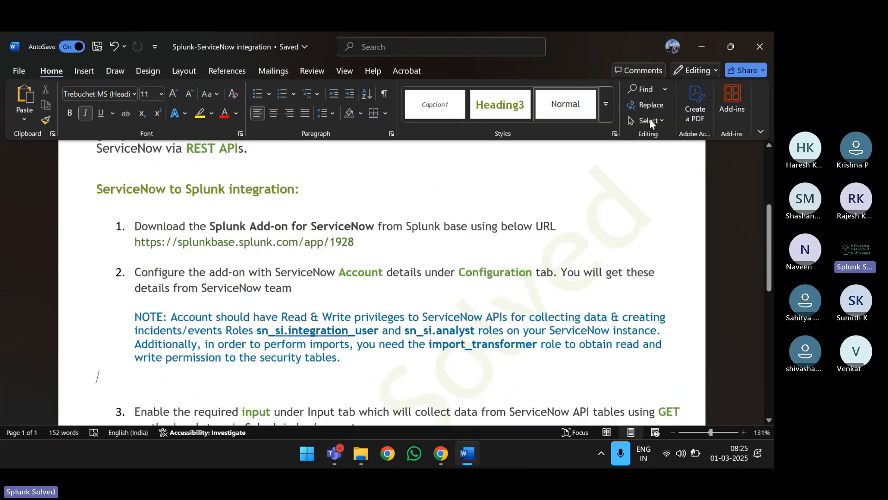
left_click(706, 45)
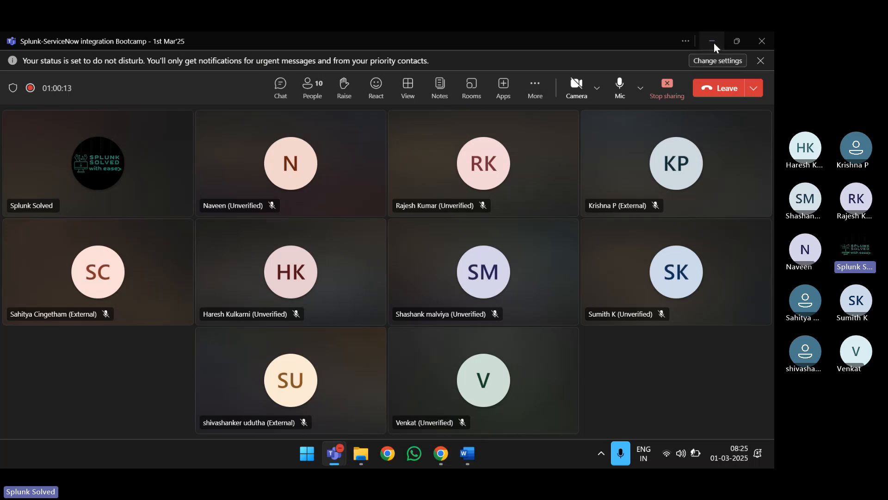
left_click(714, 42)
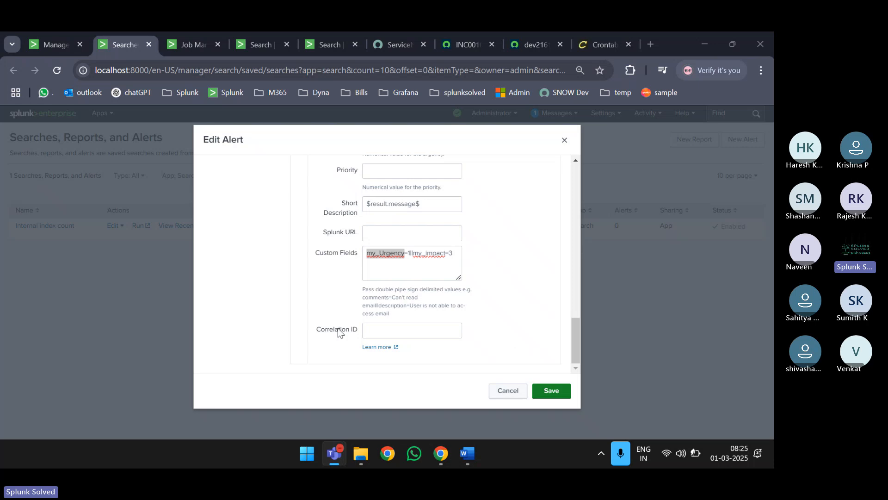
- Point out the Correlation ID field, close Edit Alert unsaved, and open the Apps menu
left_click_drag(315, 329, 357, 330)
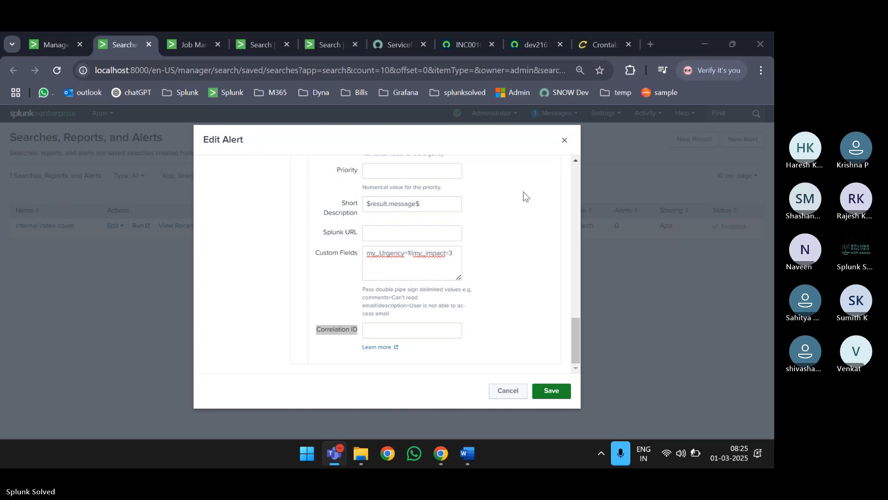
scroll(523, 192, "up", 5)
scroll(524, 192, "up", 2)
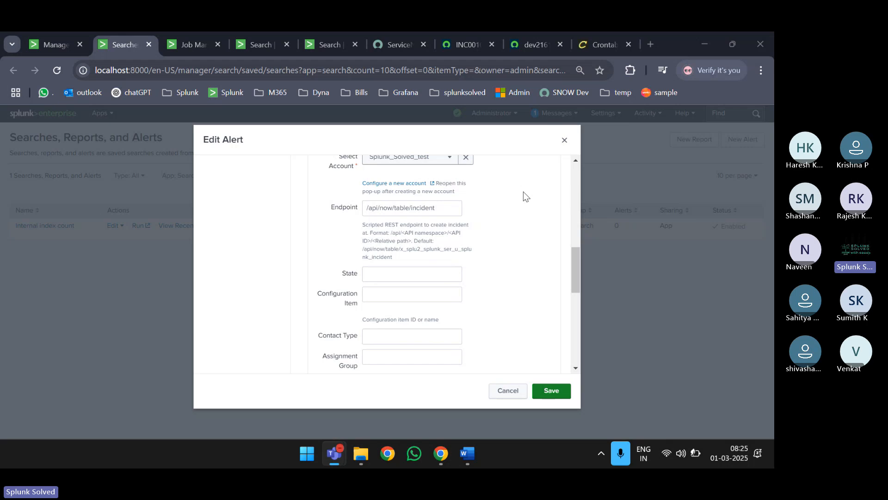
scroll(460, 250, "down", 7)
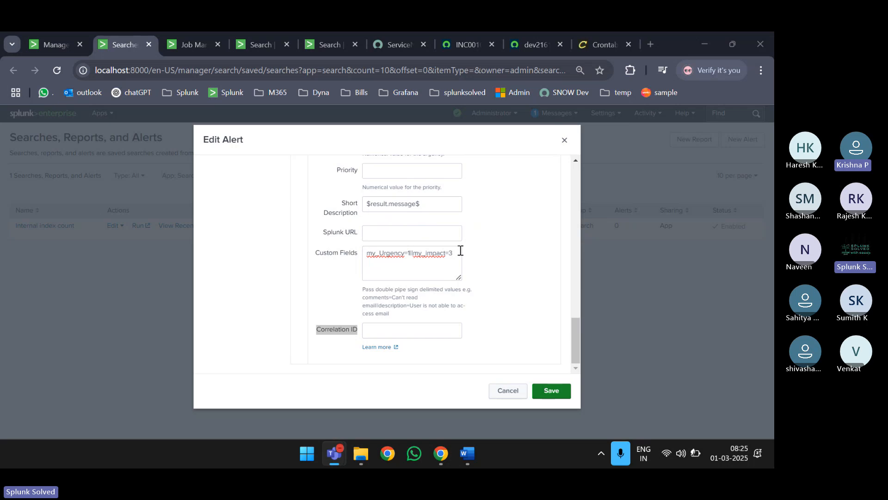
left_click(564, 139)
left_click(103, 114)
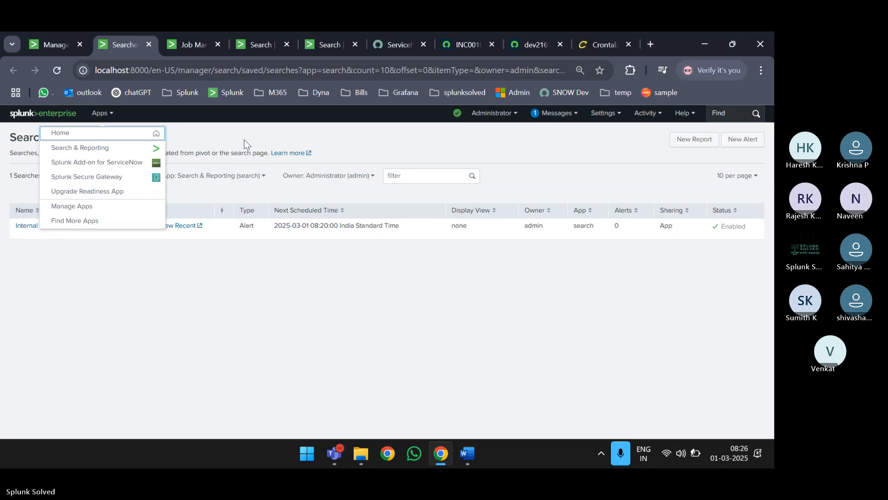
left_click(244, 145)
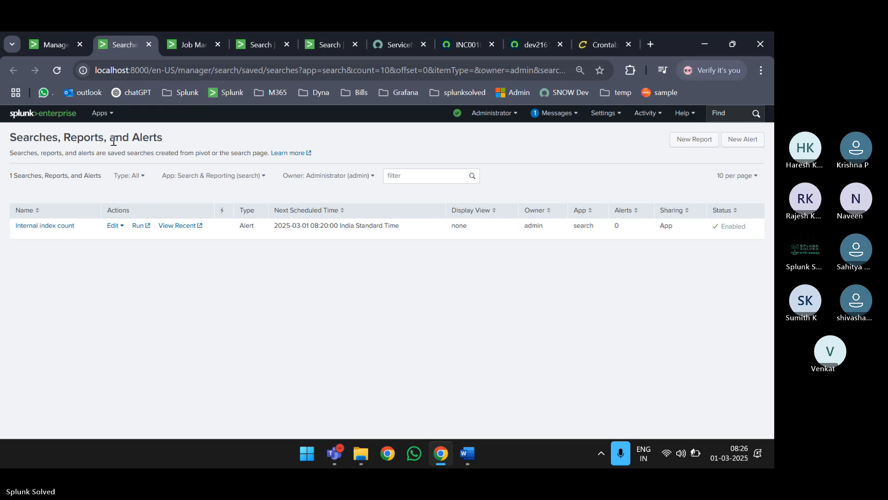
left_click(101, 113)
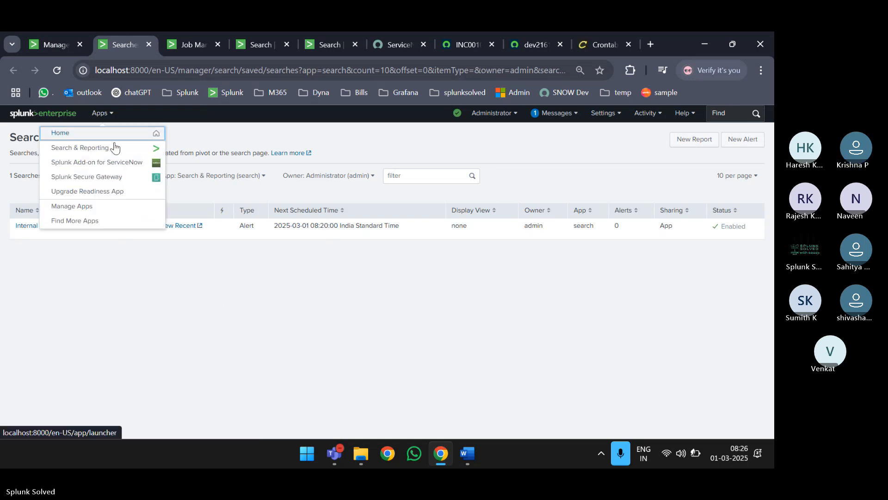
left_click(212, 288)
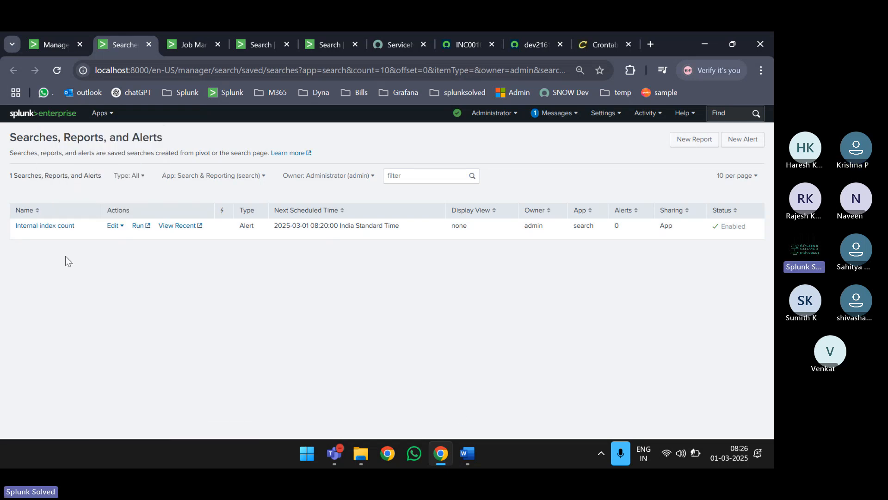
left_click(43, 225)
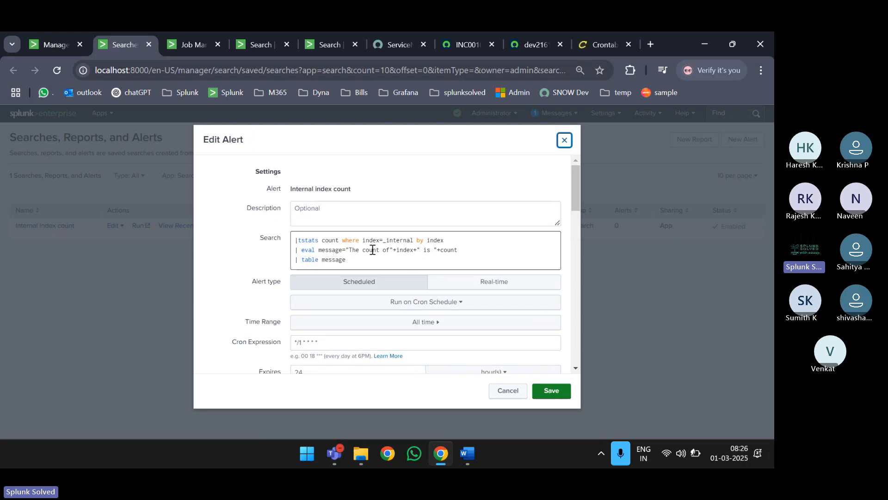
scroll(394, 284, "down", 4)
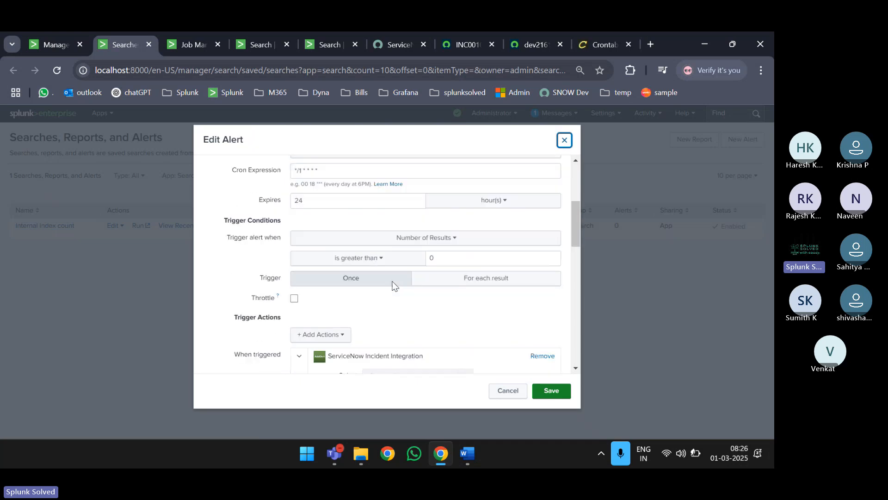
left_click(509, 390)
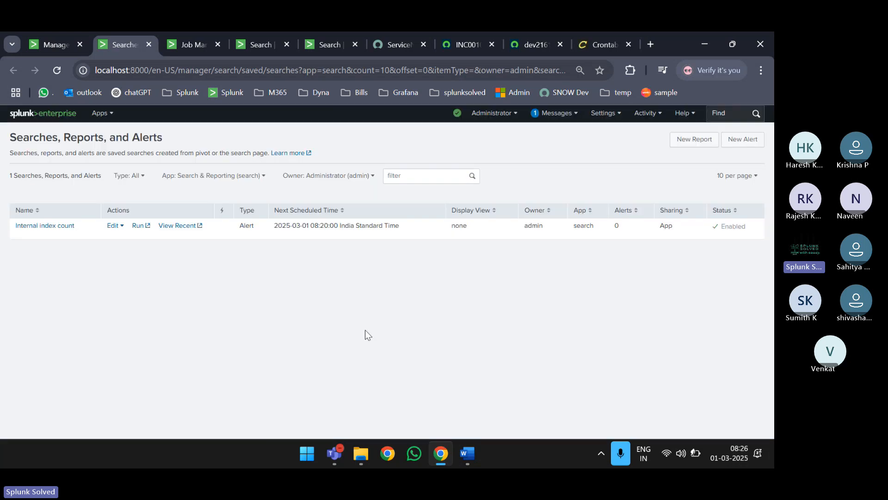
left_click(46, 226)
scroll(420, 277, "down", 15)
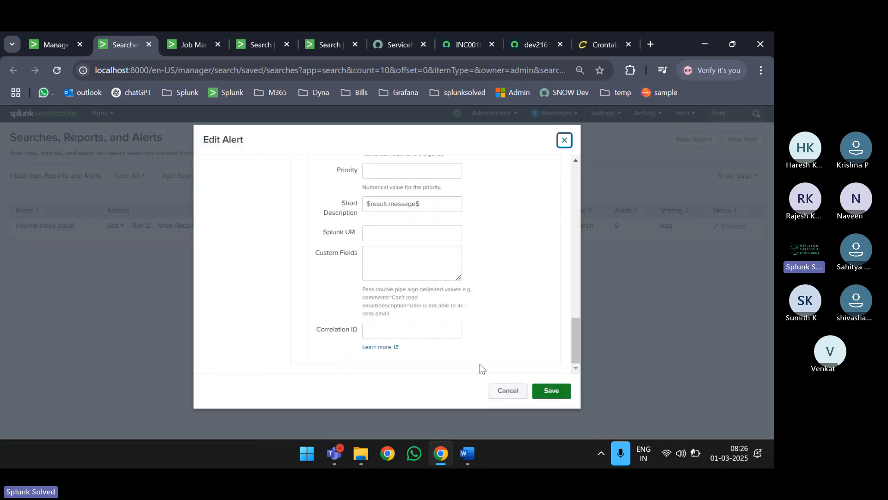
left_click(507, 390)
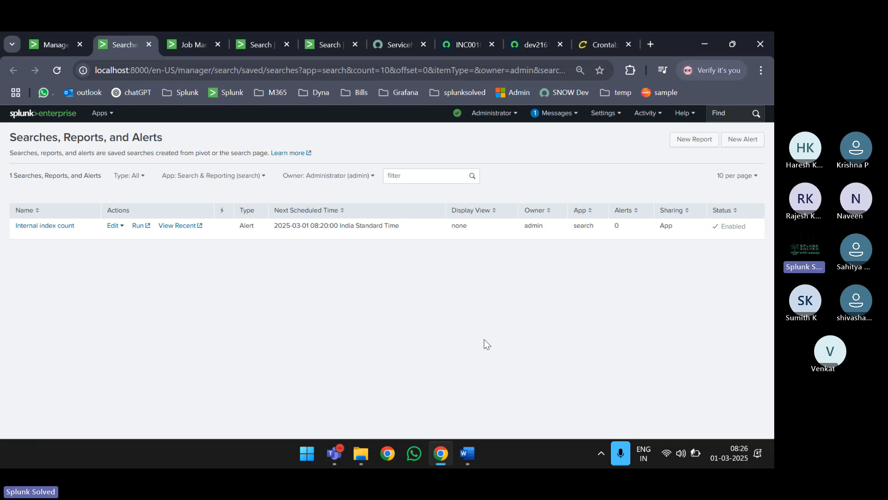
mouse_move(462, 444)
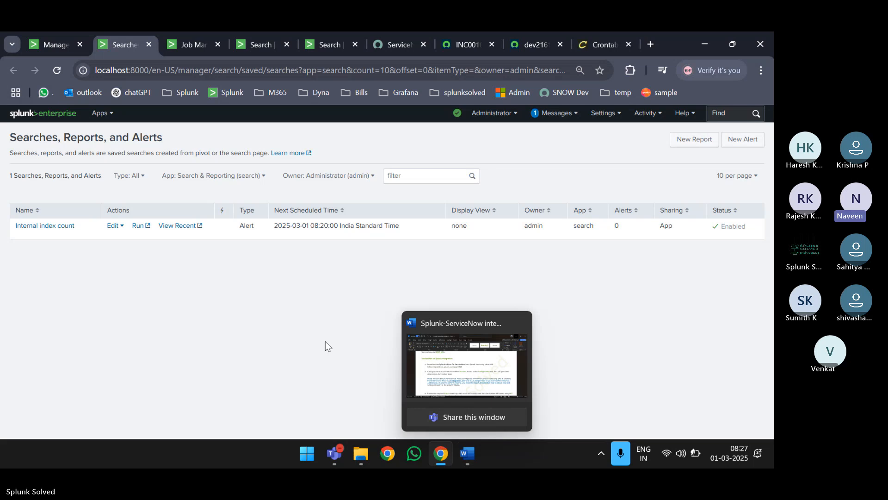
mouse_move(333, 453)
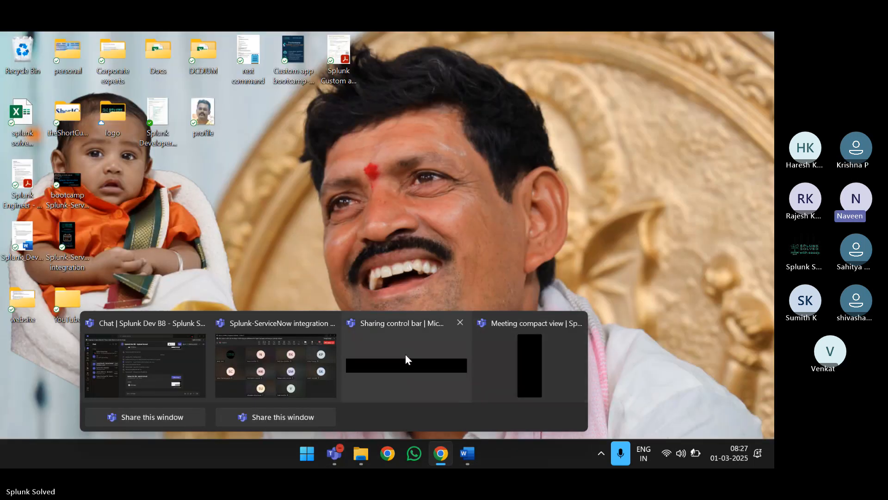
left_click(407, 357)
mouse_move(360, 453)
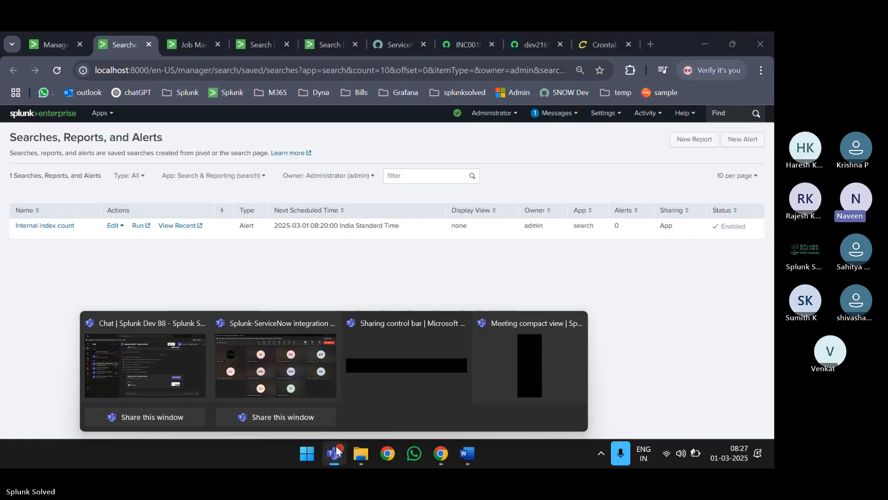
left_click(423, 287)
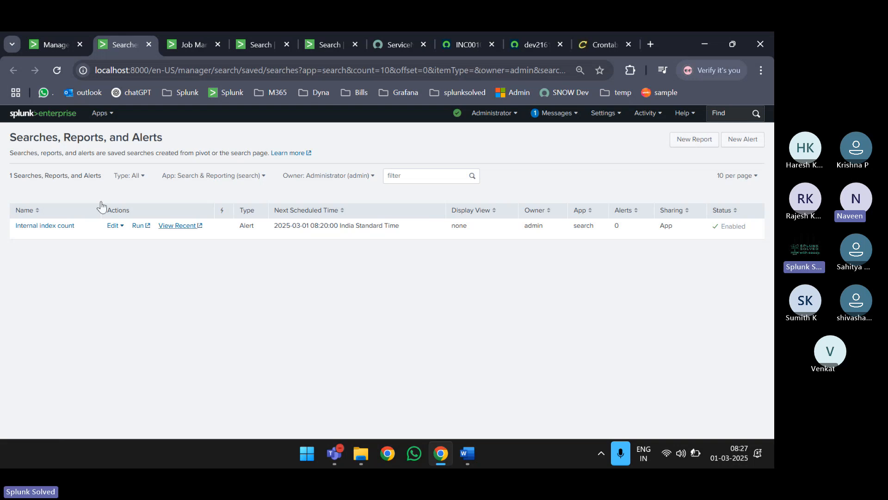
left_click(100, 116)
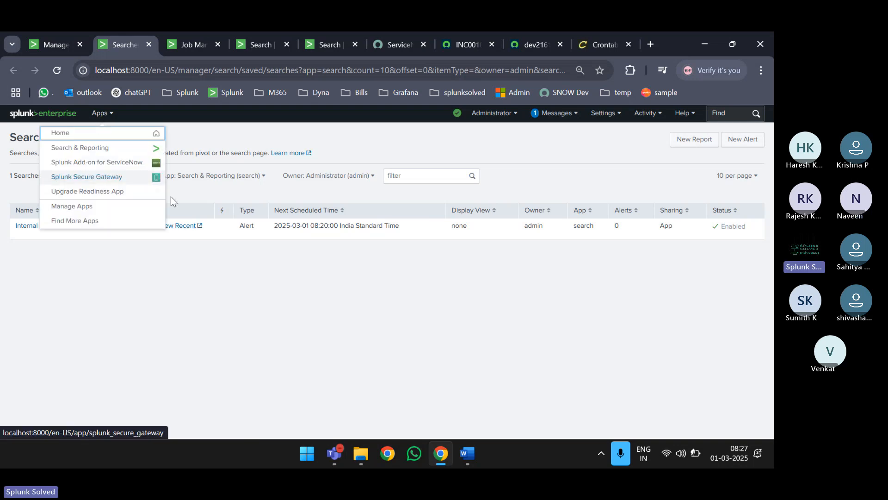
left_click(196, 284)
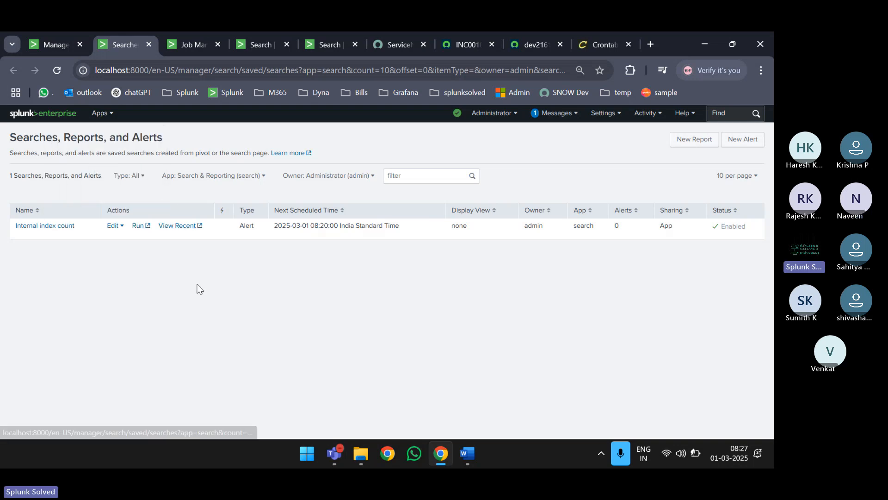
left_click(57, 227)
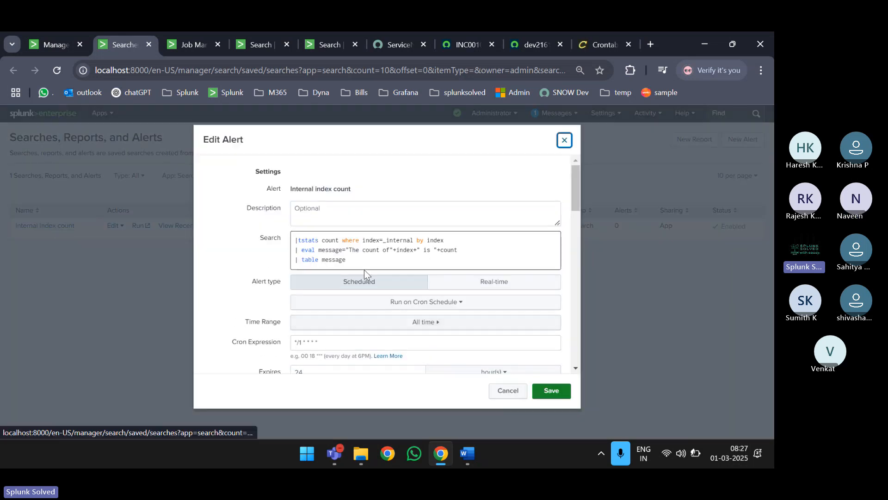
left_click_drag(356, 260, 284, 239)
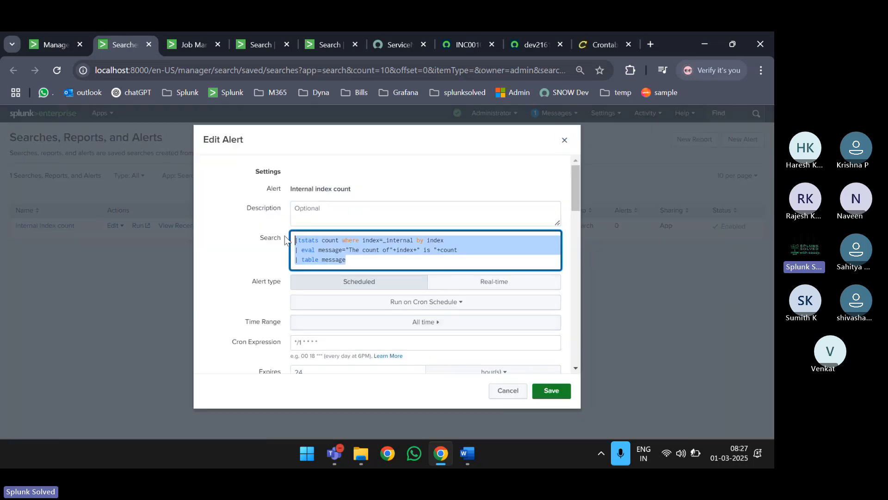
left_click(366, 260)
left_click_drag(365, 261, 223, 178)
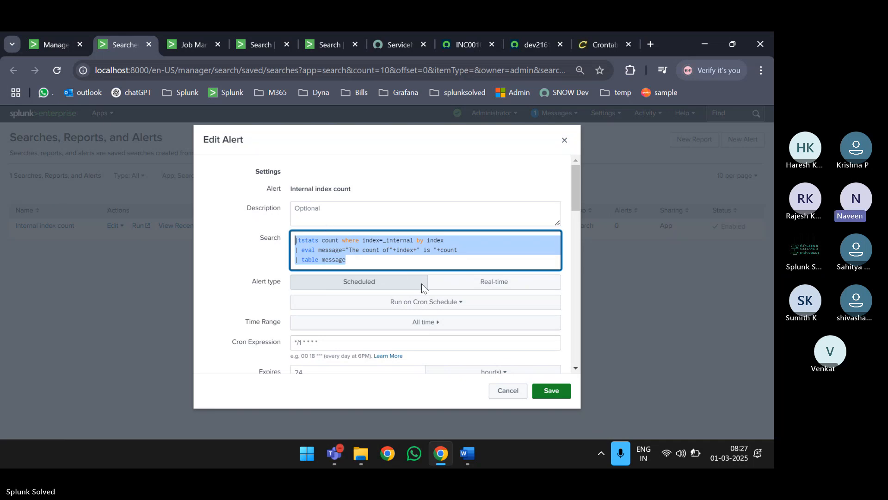
left_click(129, 261)
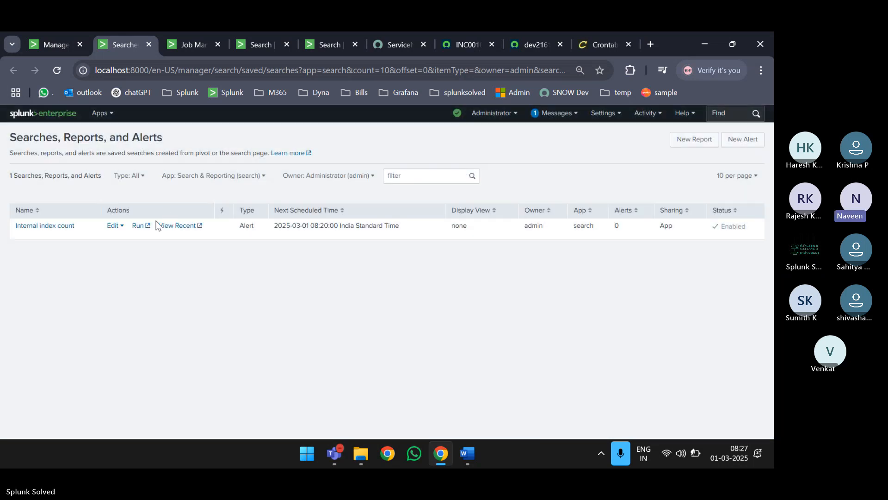
- Run Internal index count in a new tab and replace its query with index=fw uf="down"
left_click(138, 226)
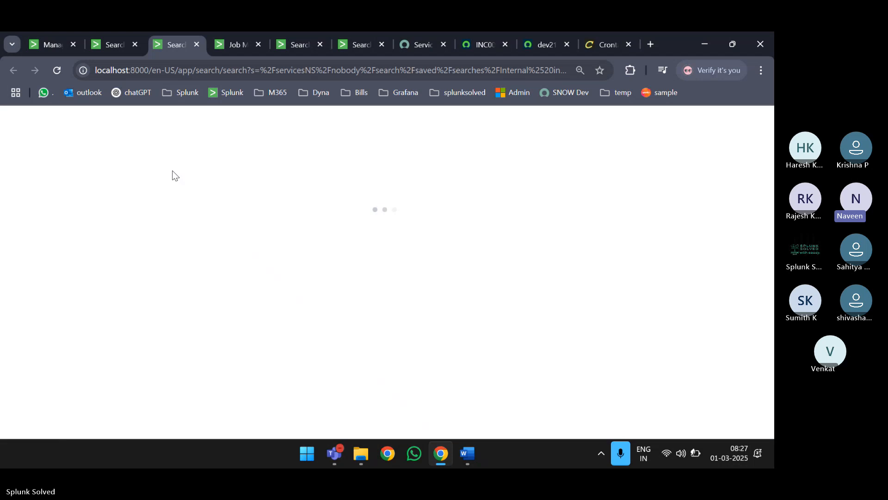
left_click_drag(93, 200, 3, 181)
type("index=fw uf=\"down")
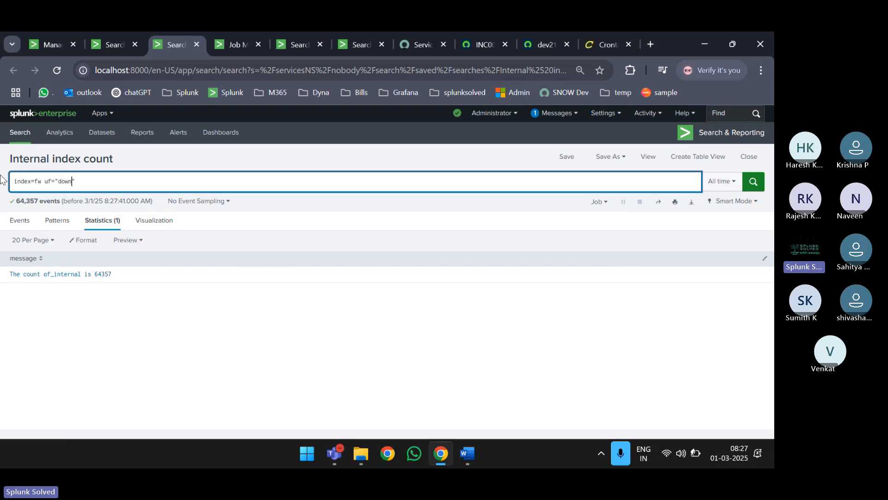
key("ctrl+plus")
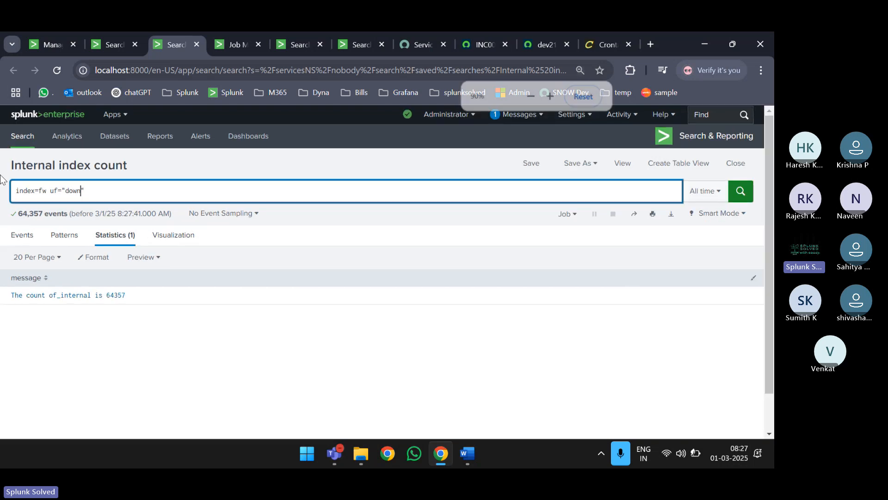
type("\"")
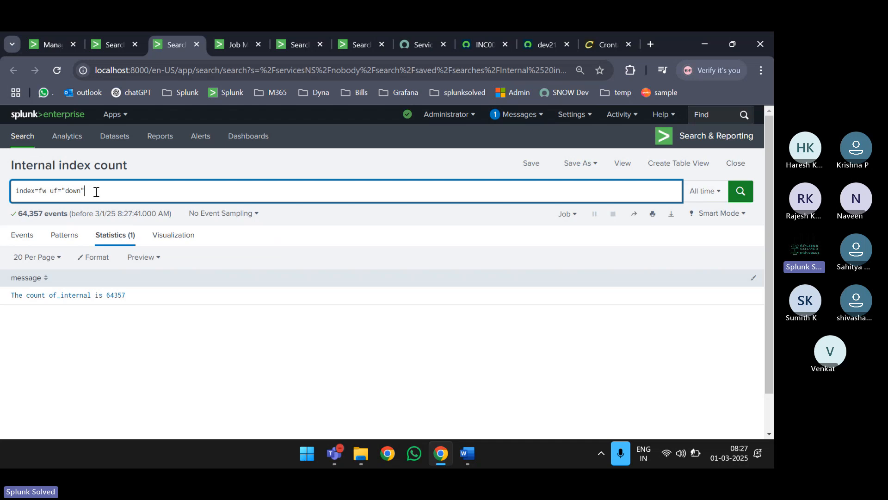
left_click(584, 164)
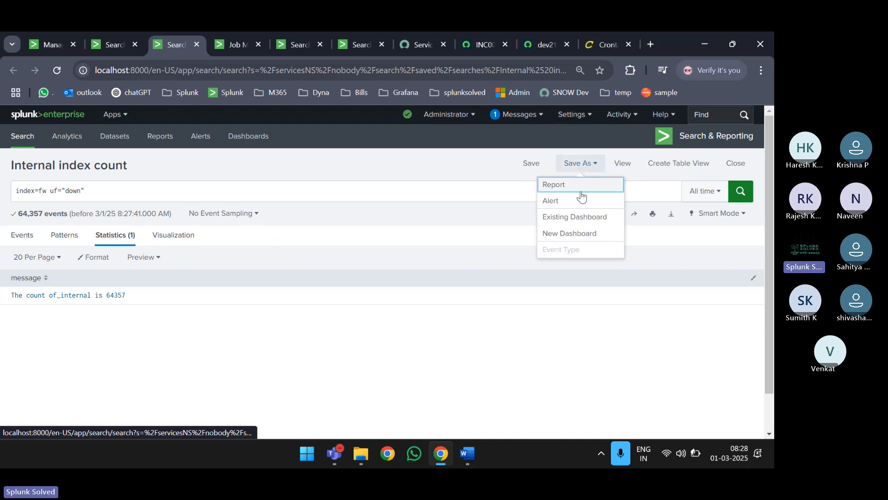
- Start saving the search as an alert, cancel it, and return to the saved searches list
left_click(568, 199)
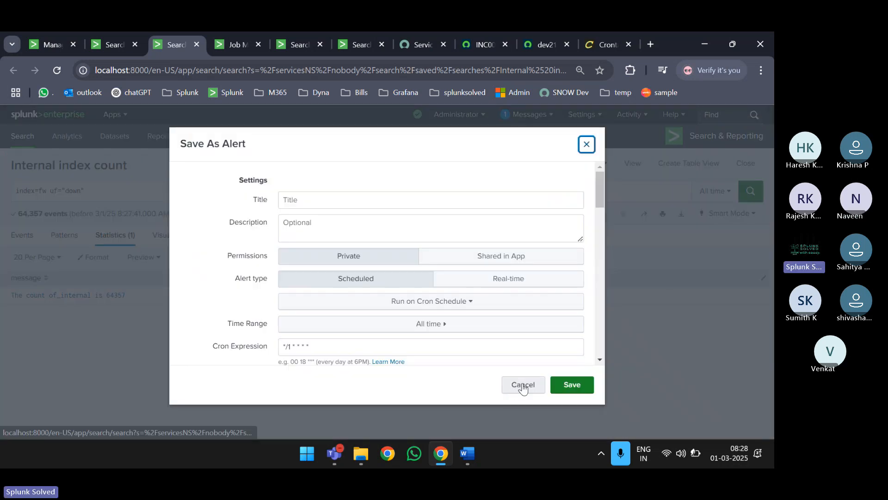
left_click(523, 385)
left_click(113, 43)
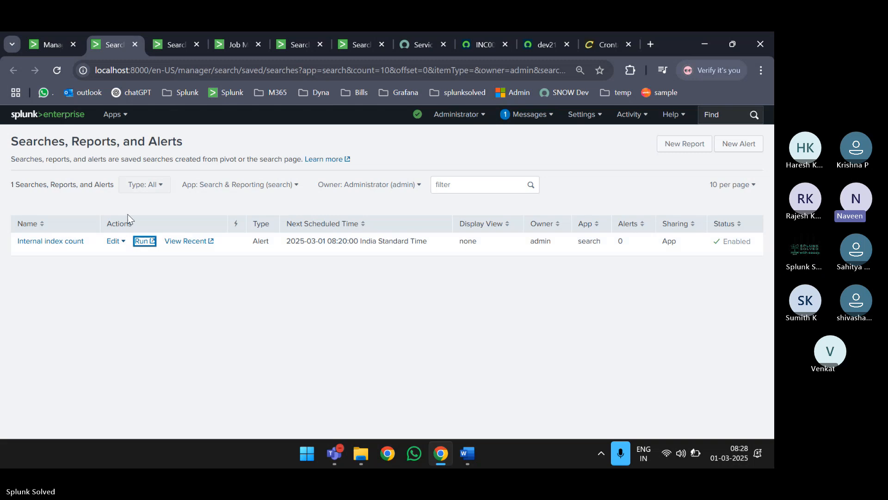
- Review the Internal index count alert's settings and search query, then close without saving
left_click(51, 244)
scroll(315, 267, "down", 2)
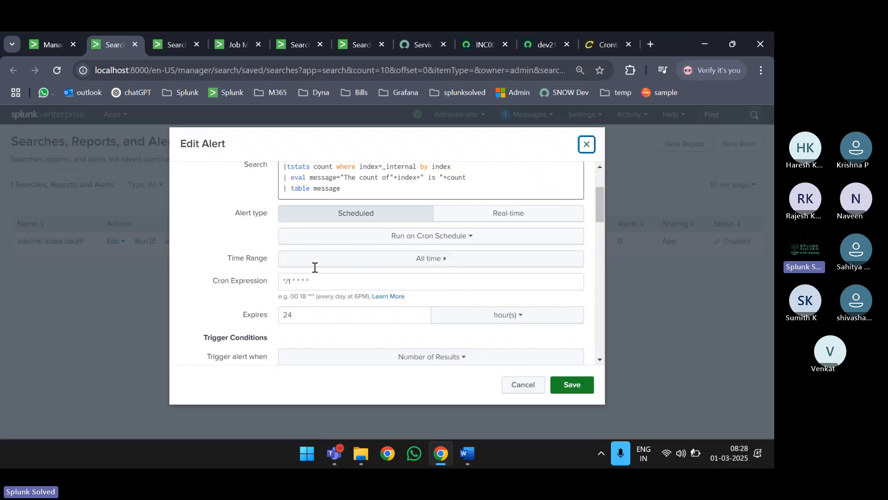
scroll(314, 267, "down", 5)
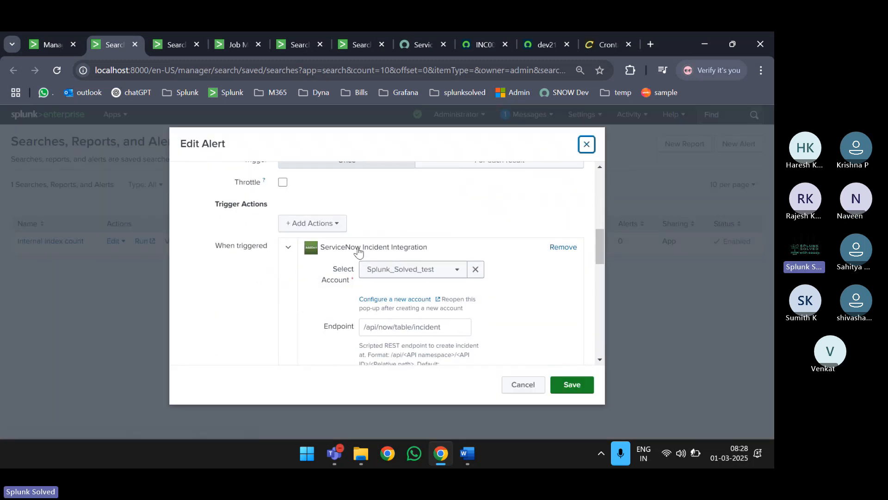
scroll(418, 282, "down", 3)
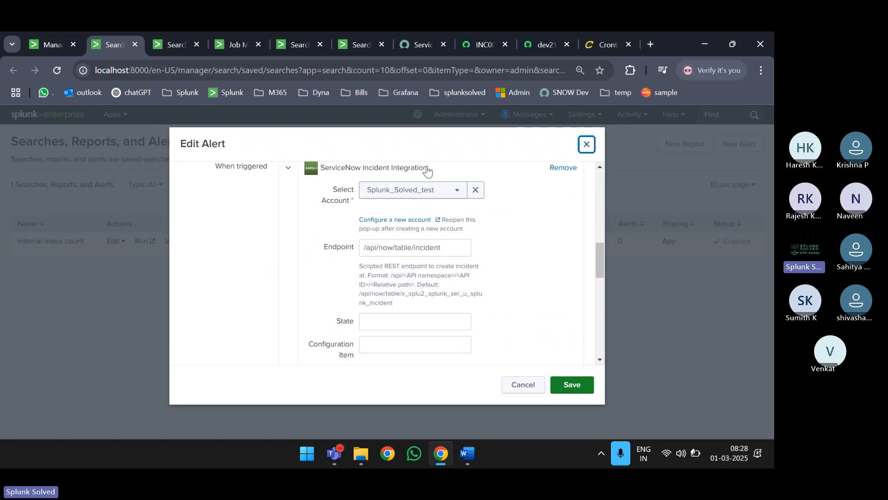
scroll(414, 204, "up", 6)
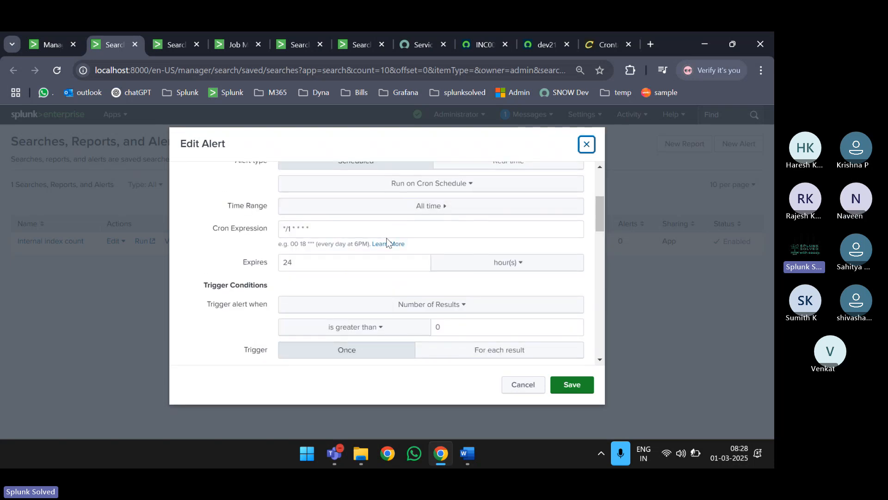
scroll(393, 208, "up", 3)
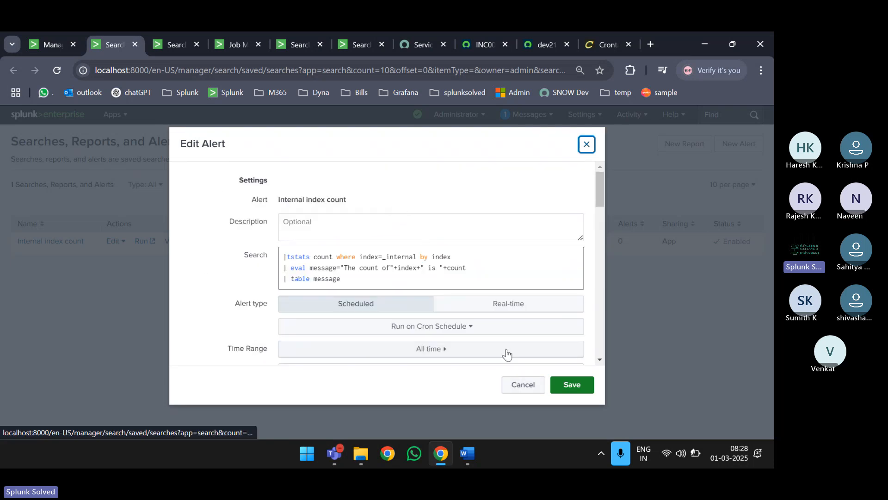
left_click_drag(359, 280, 227, 229)
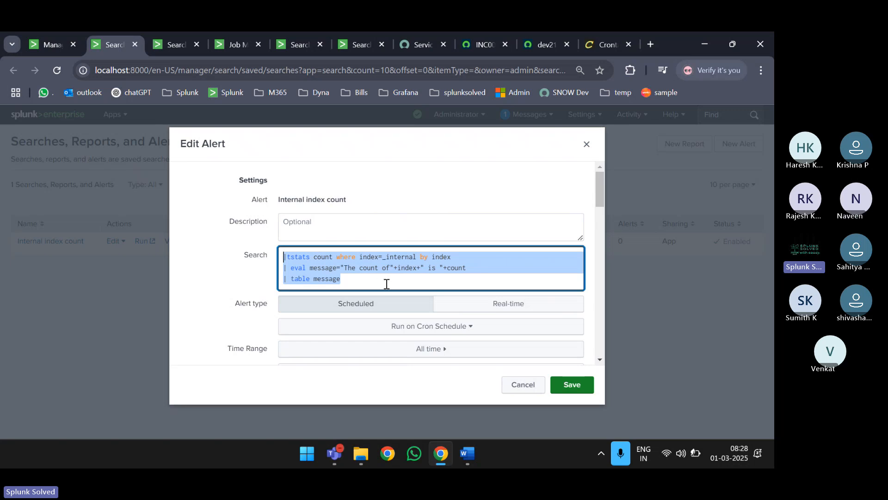
left_click(524, 387)
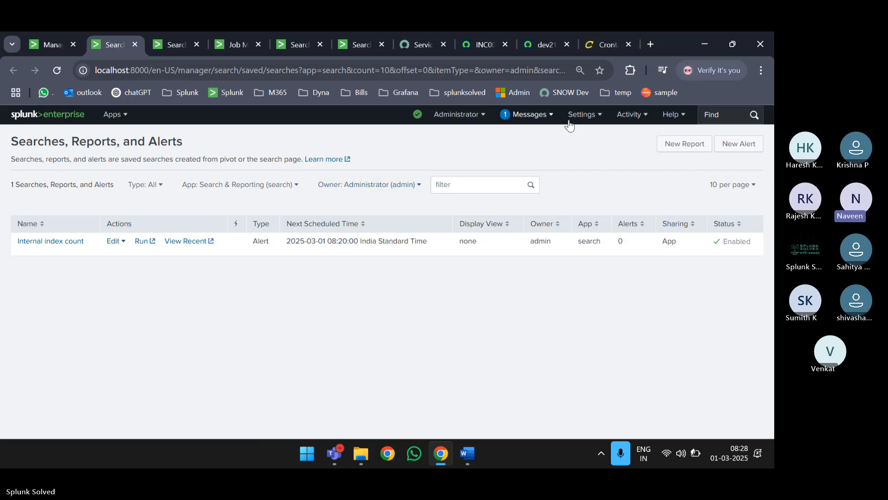
- Open the Searches, reports, and alerts list and filter its type to Reports
left_click(584, 116)
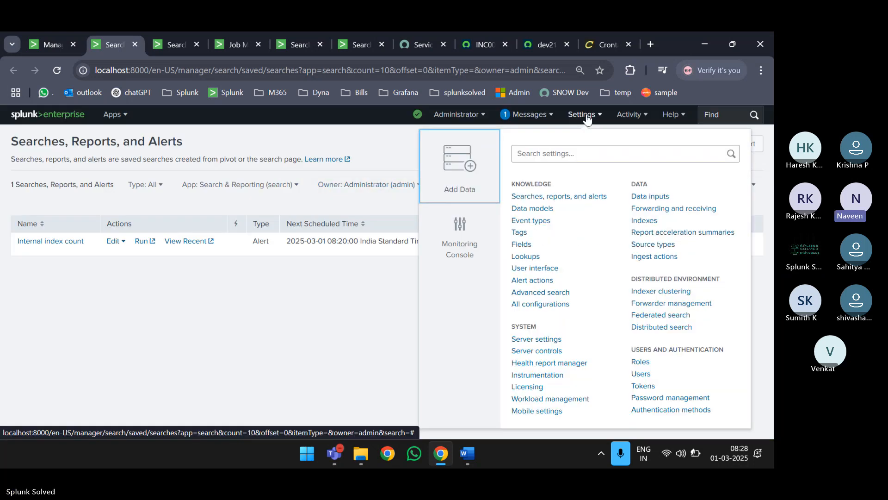
left_click(546, 197)
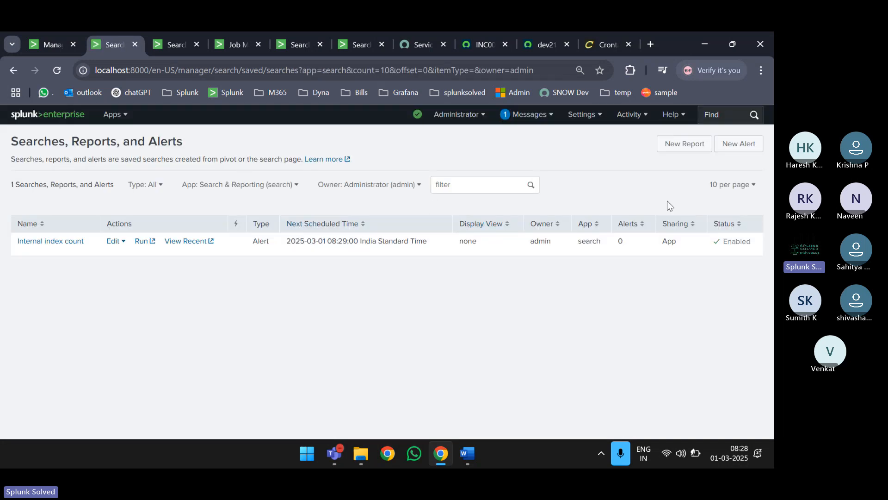
left_click(344, 187)
left_click(241, 188)
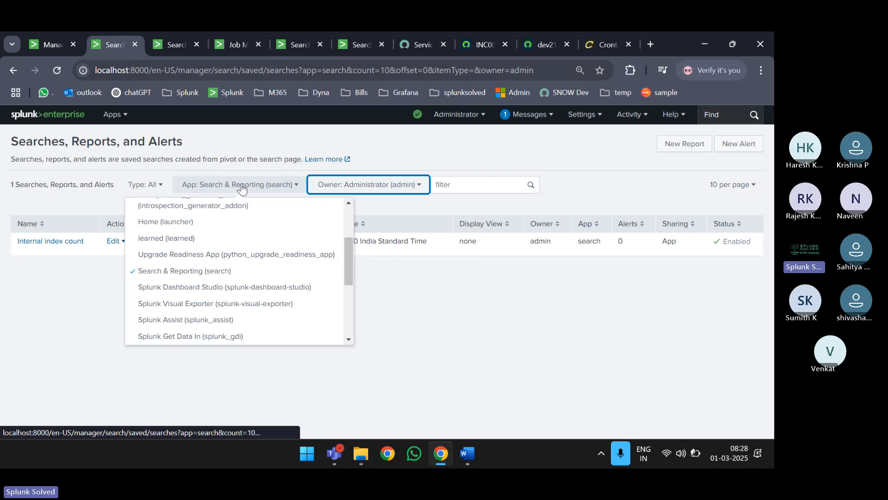
left_click(147, 185)
left_click(125, 221)
- Widen the report list filters to all apps and all owners
left_click(269, 193)
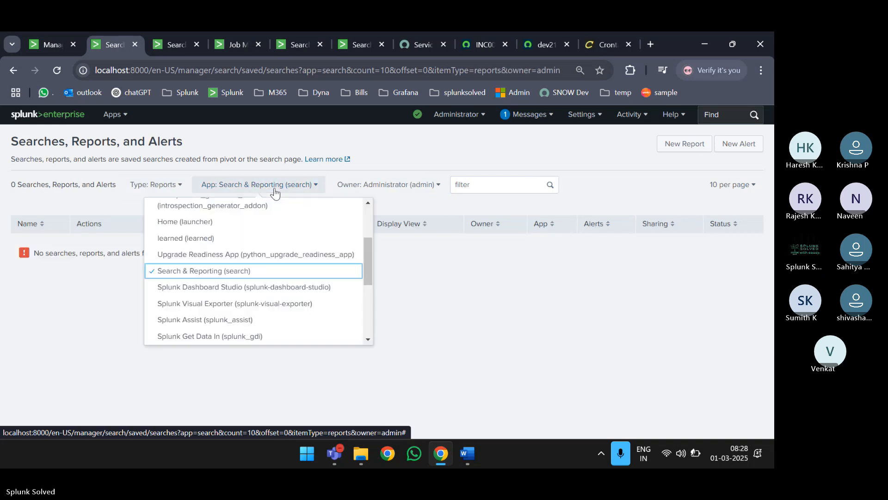
scroll(220, 224, "up", 3)
left_click(187, 208)
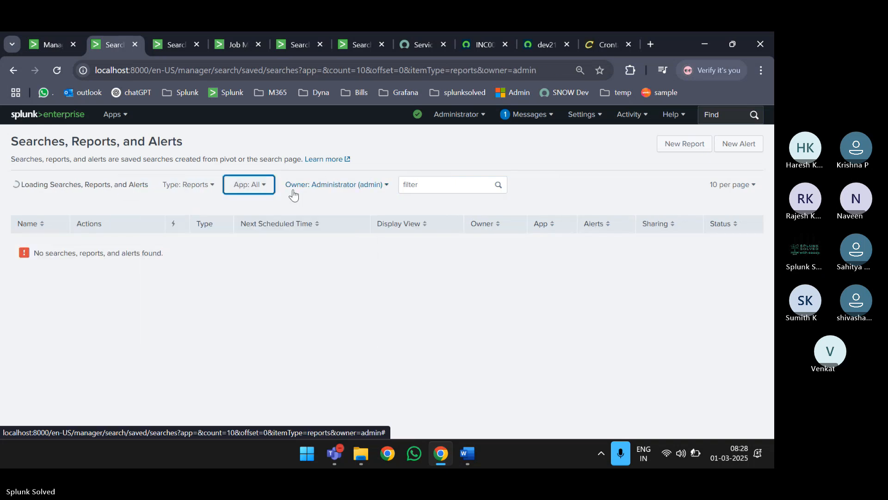
left_click(326, 184)
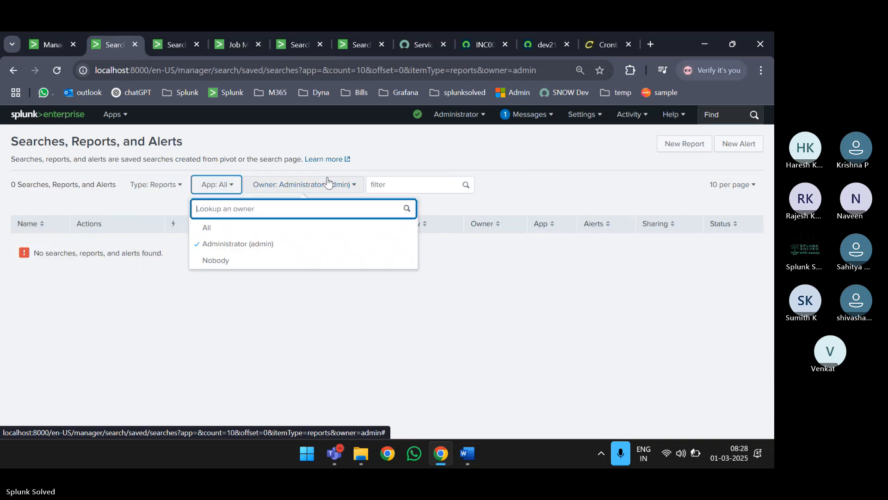
left_click(229, 229)
- Sort the 122 reports by next scheduled time, latest first
scroll(229, 232, "down", 1)
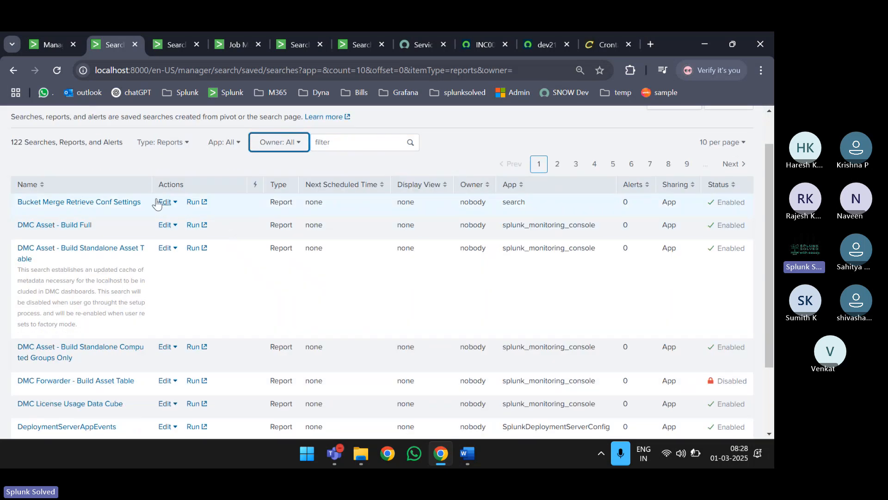
scroll(120, 207, "down", 2)
scroll(120, 207, "up", 3)
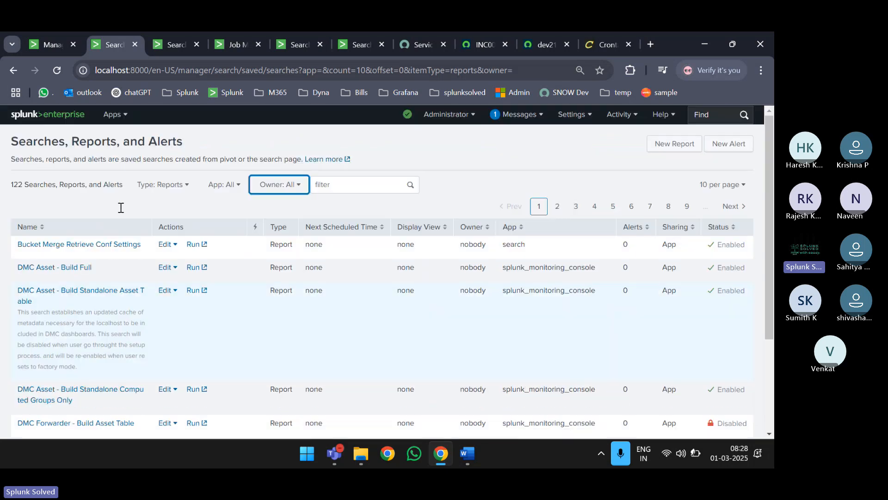
left_click(344, 227)
left_click(344, 227)
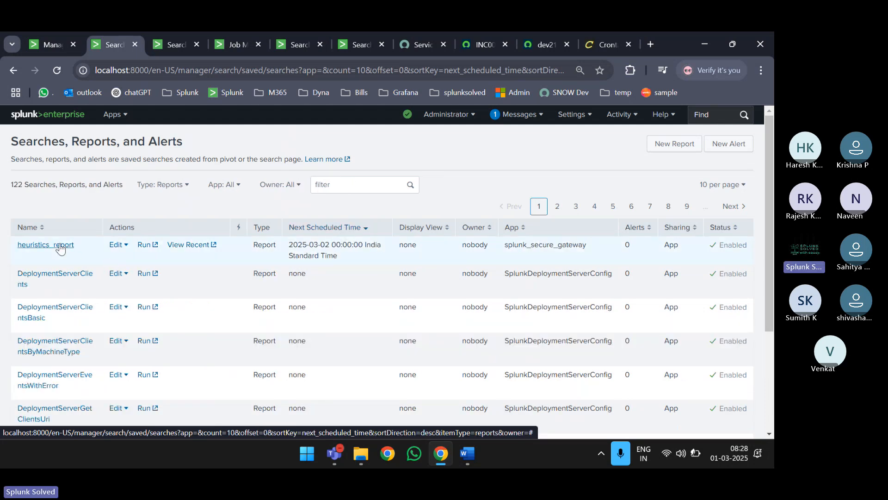
left_click(60, 248)
scroll(317, 253, "down", 5)
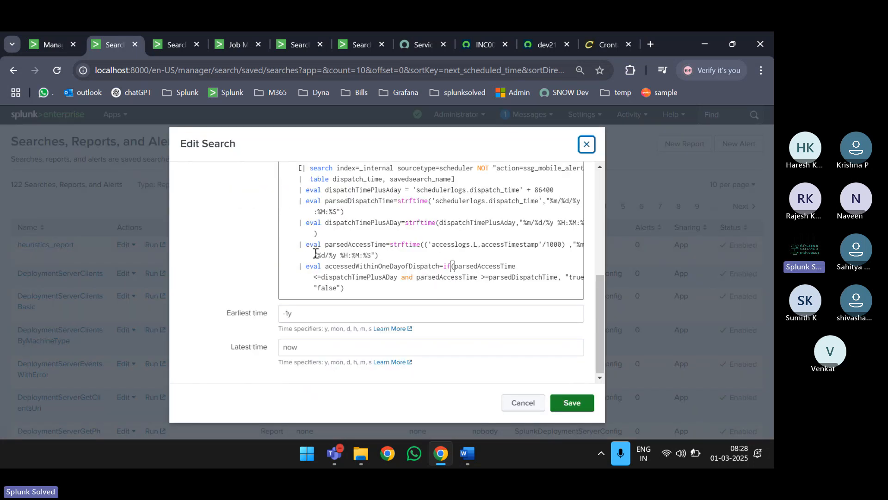
left_click(522, 403)
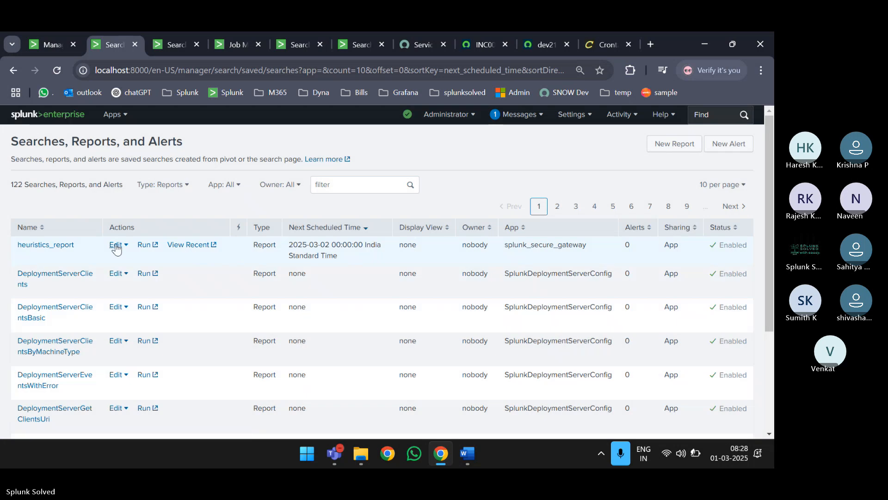
left_click(116, 248)
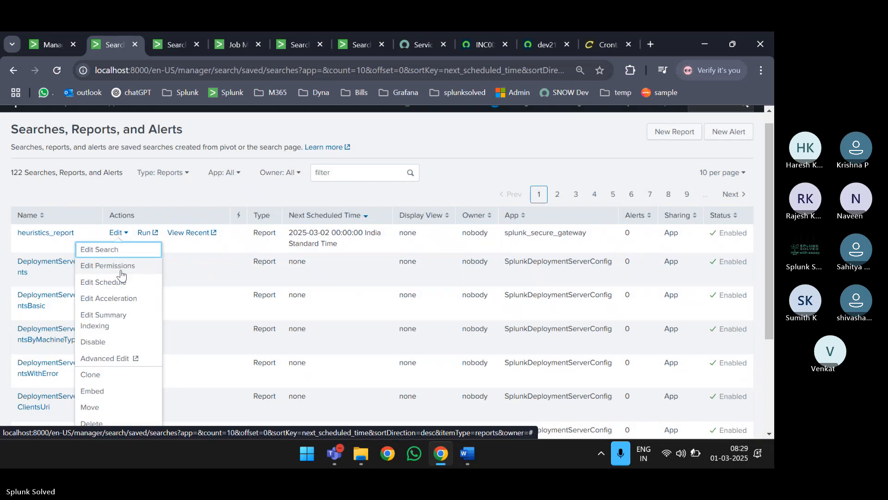
left_click(122, 283)
scroll(383, 276, "down", 1)
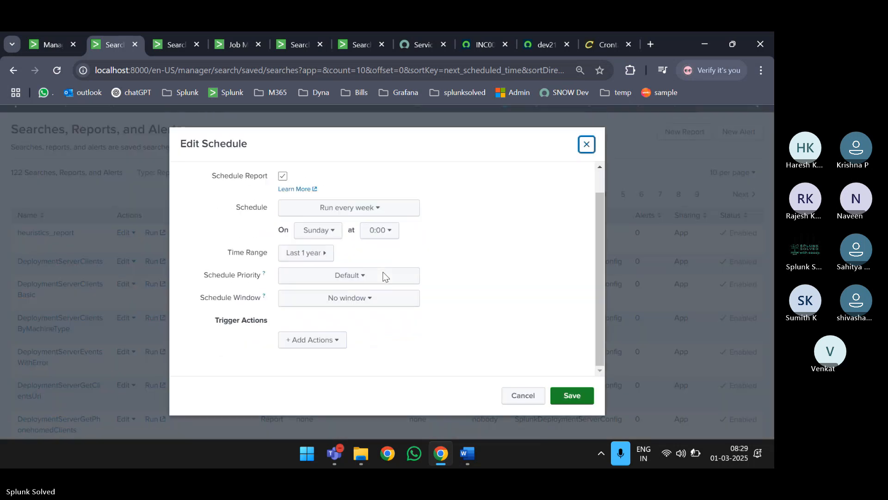
left_click(318, 349)
scroll(331, 259, "down", 3)
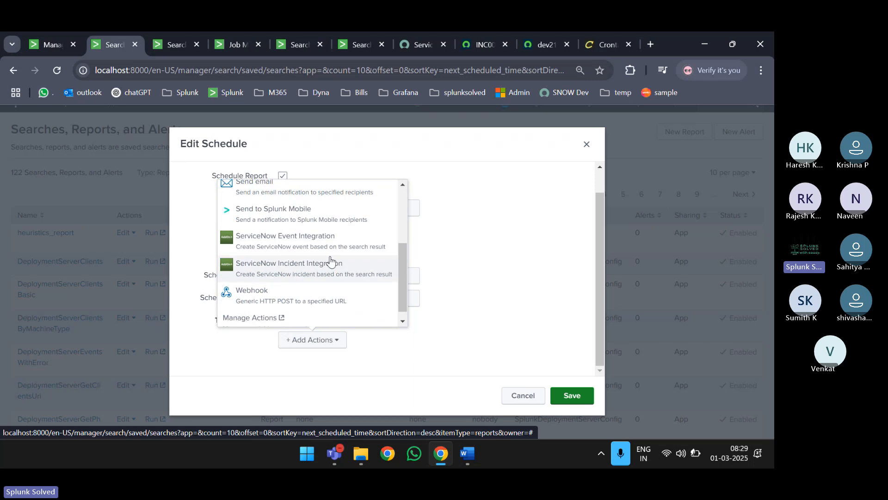
left_click(308, 268)
scroll(453, 271, "down", 3)
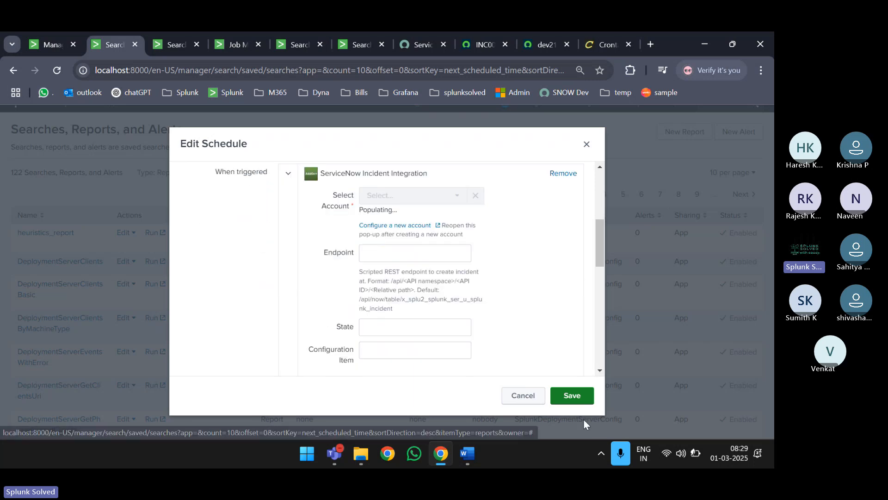
scroll(453, 267, "down", 5)
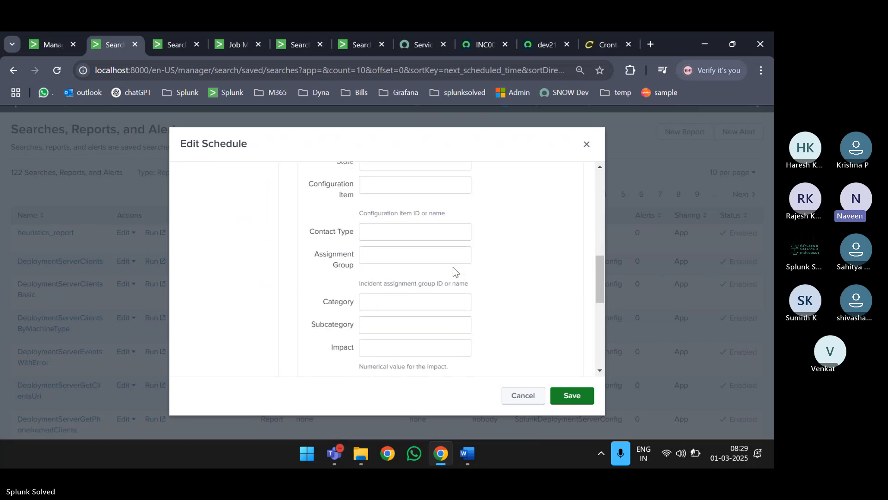
scroll(454, 268, "down", 3)
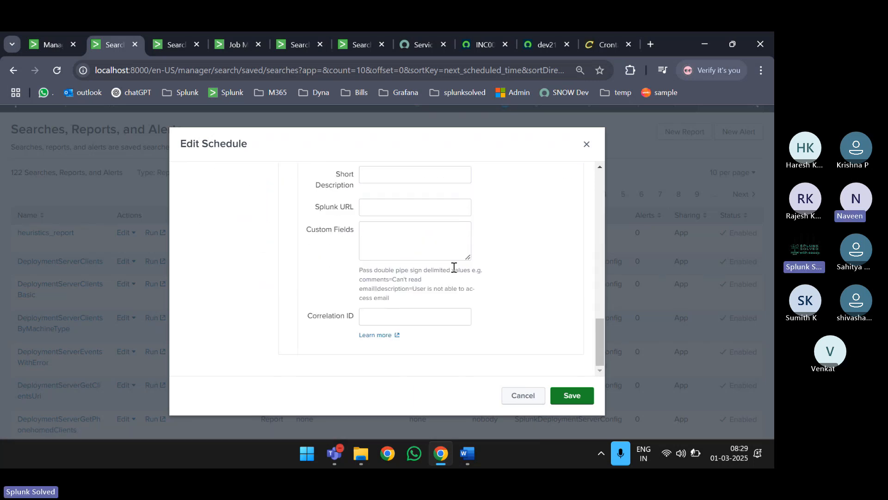
left_click(523, 395)
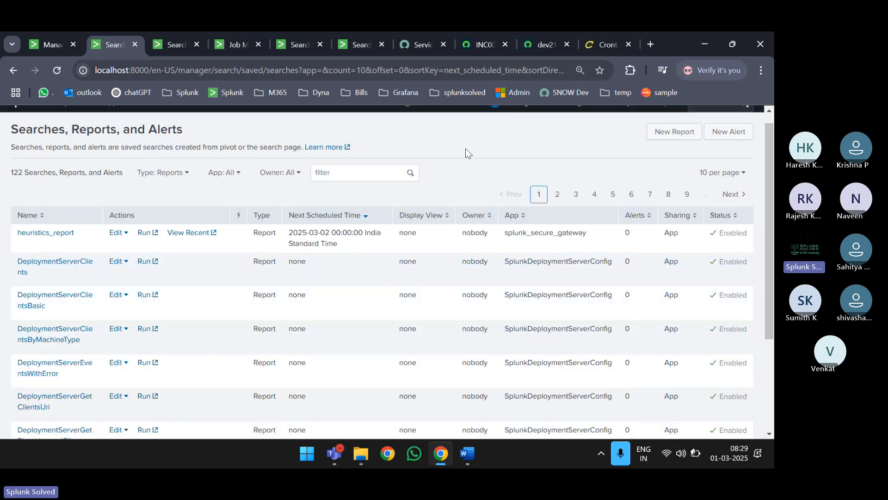
- Dismiss the settings menu and return to the Internal index count search
scroll(477, 161, "up", 1)
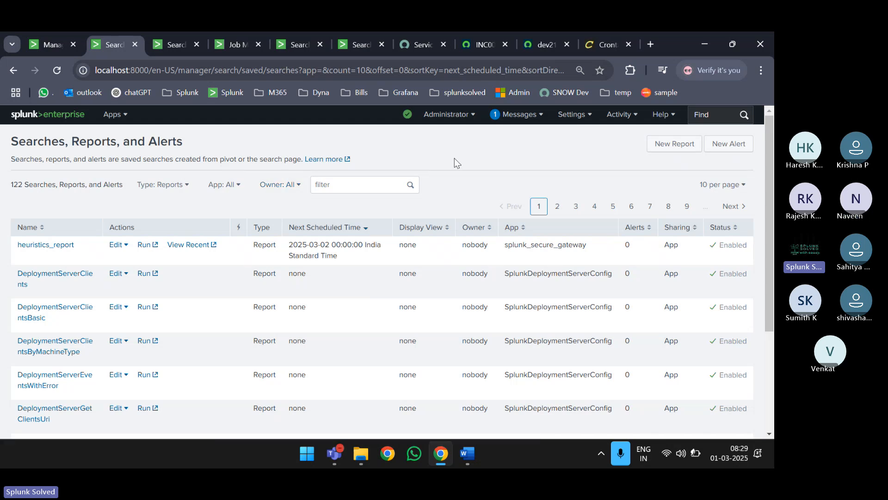
left_click(580, 115)
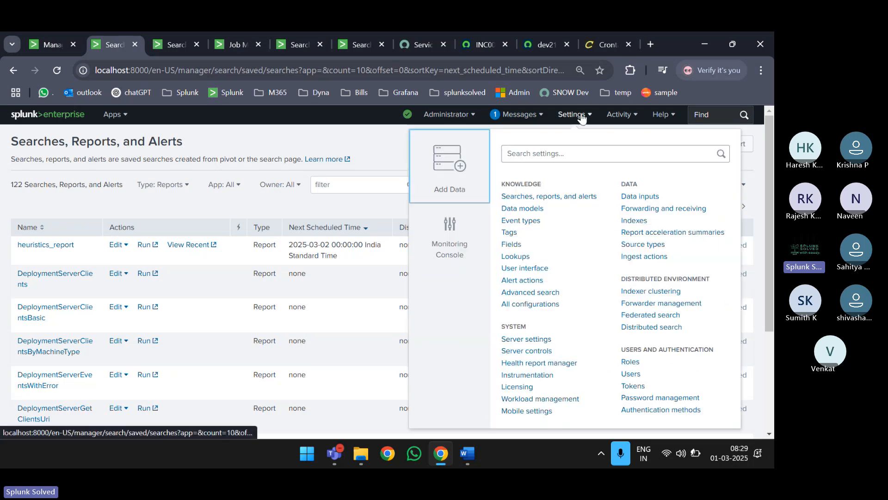
left_click(277, 142)
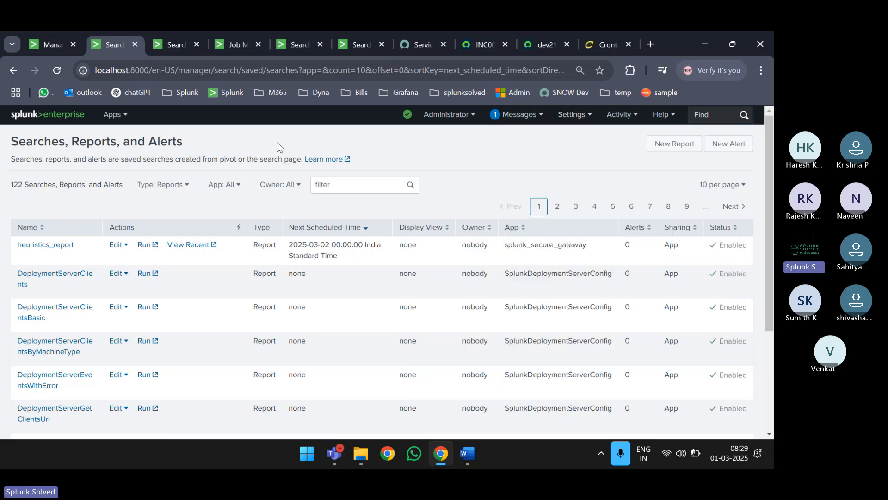
left_click(169, 42)
key("ctrl+e")
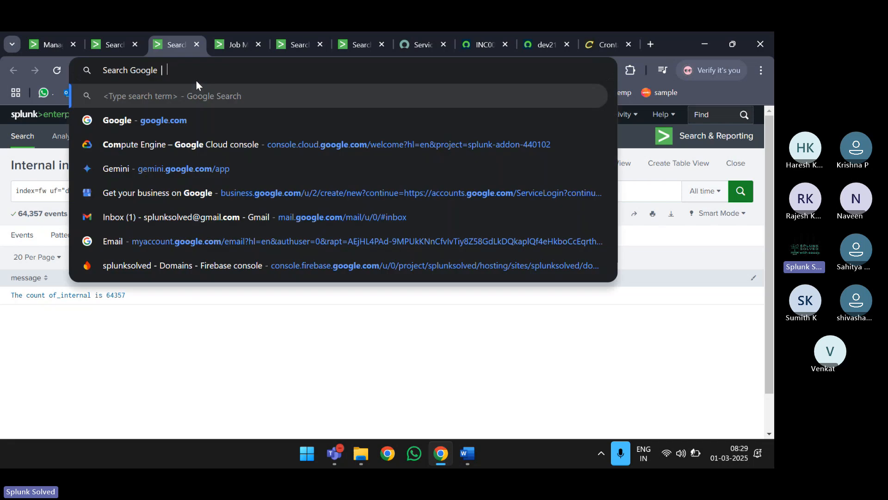
- From Alert Actions, open ServiceNow Incident Integration's usage statistics and log events in new tabs
left_click(53, 40)
scroll(213, 329, "down", 1)
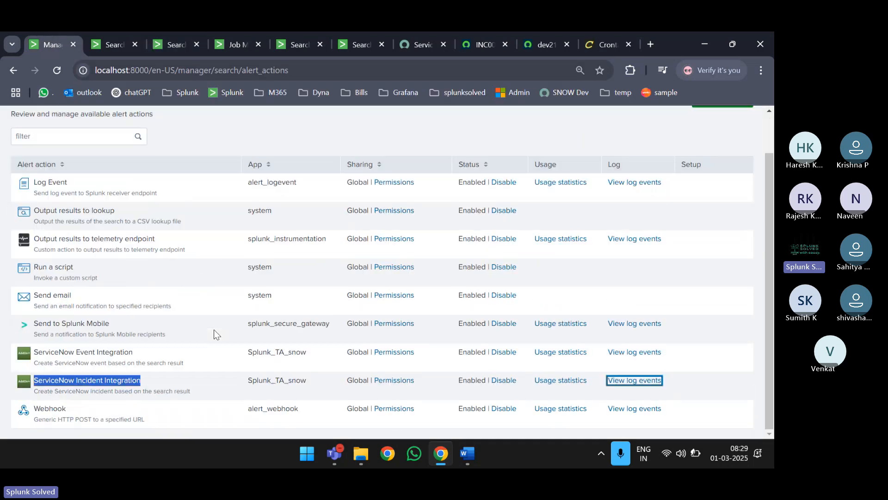
left_click(566, 381, "ctrl")
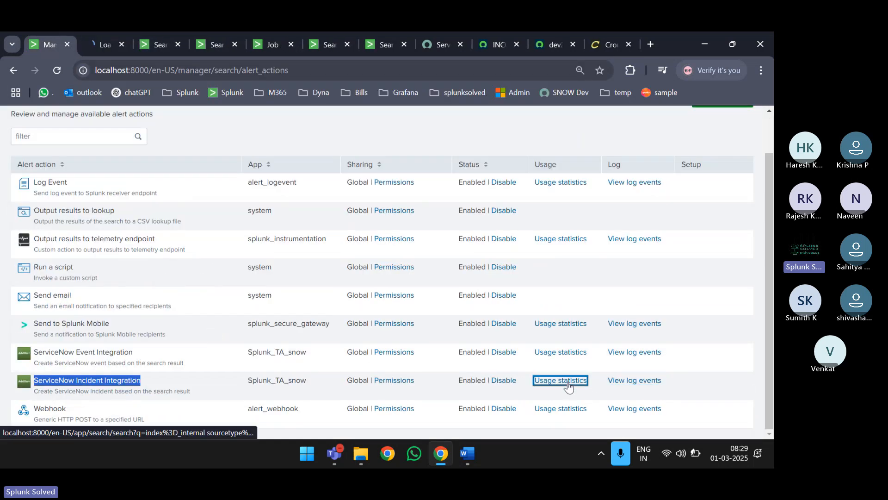
left_click(620, 380, "ctrl")
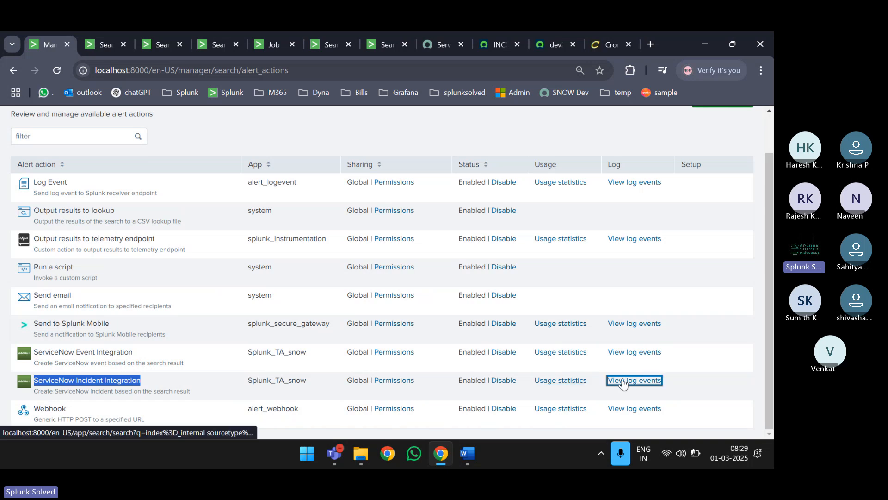
left_click(89, 42)
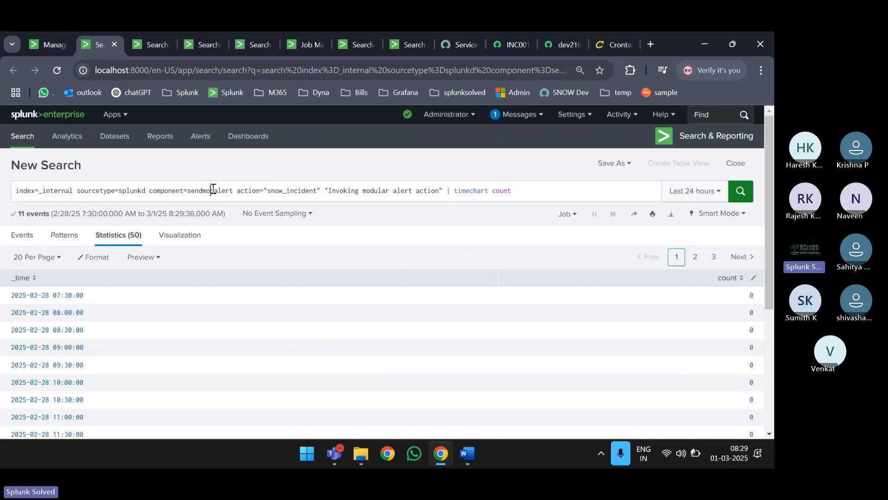
- Highlight the sendmodalert component and base search terms in the query
double_click(213, 190)
left_click(444, 191)
left_click_drag(444, 191, 4, 182)
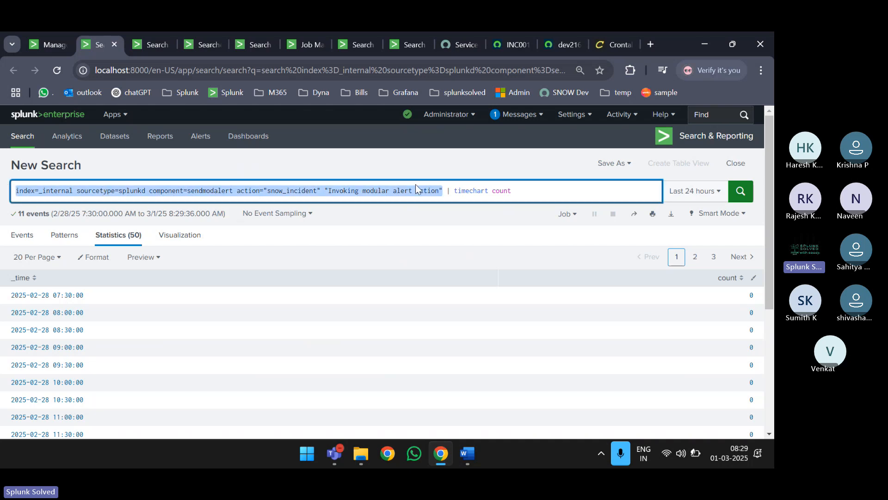
left_click(449, 188)
left_click_drag(445, 191, 24, 191)
left_click(532, 195)
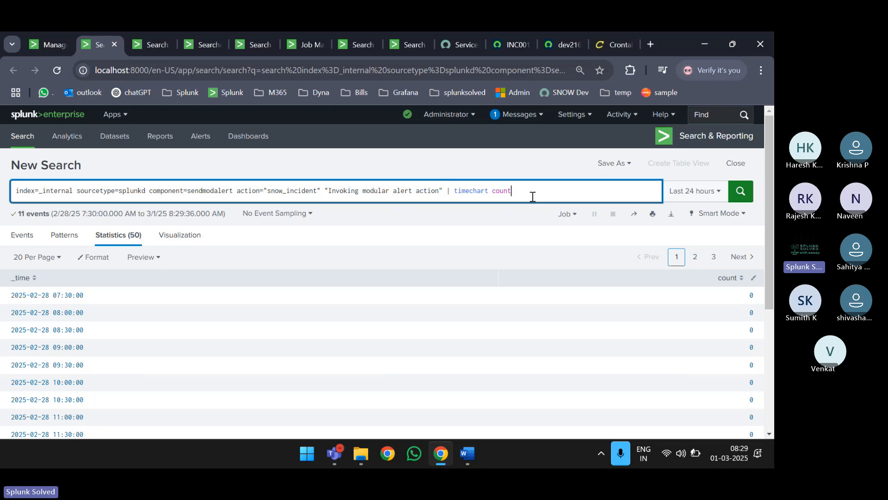
scroll(286, 320, "down", 3)
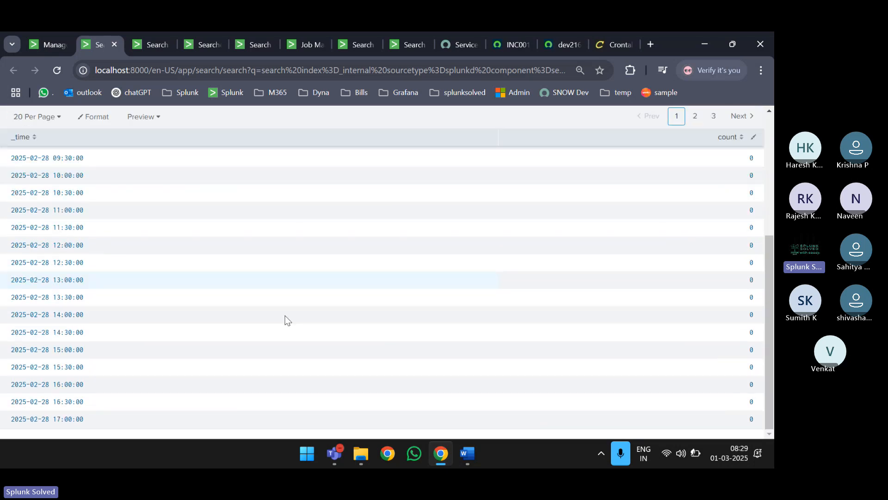
scroll(285, 319, "up", 5)
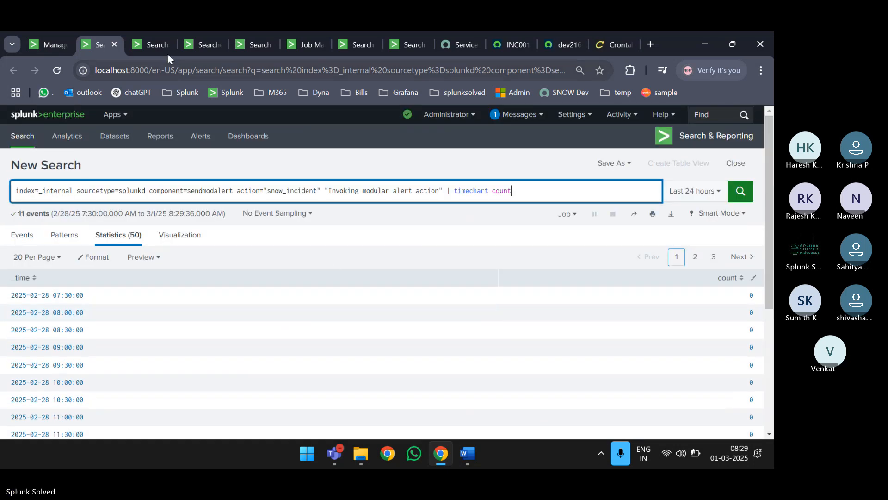
- Review the 22 snow_incident events and their component=sendmodalert filter, then return to Alert Actions
left_click(152, 45)
scroll(285, 300, "down", 3)
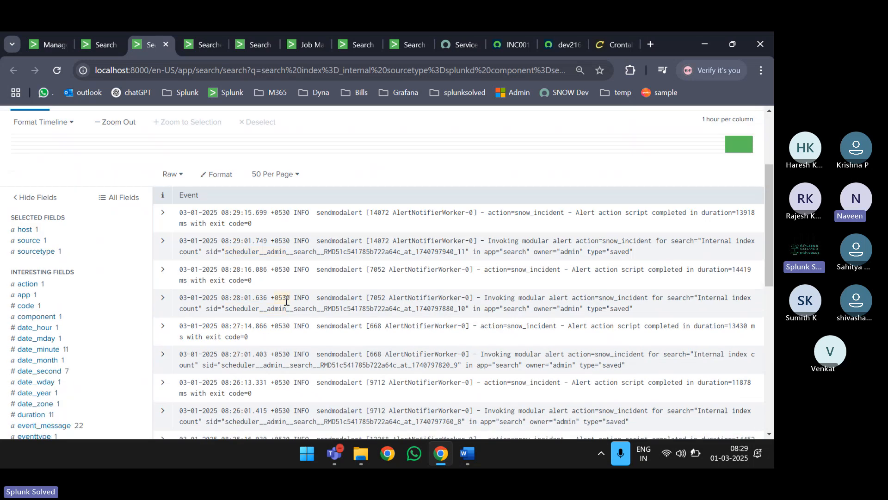
scroll(286, 301, "down", 5)
scroll(285, 300, "up", 10)
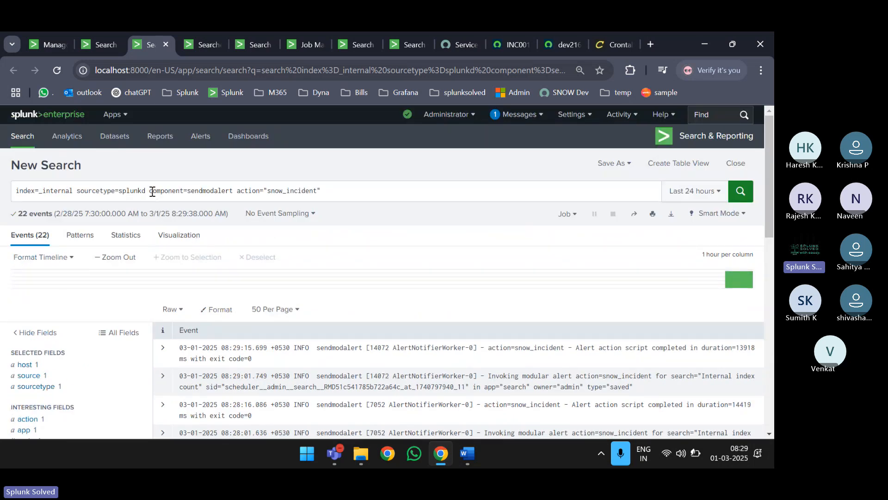
left_click_drag(153, 191, 319, 191)
left_click(239, 192)
scroll(327, 191, "down", 10)
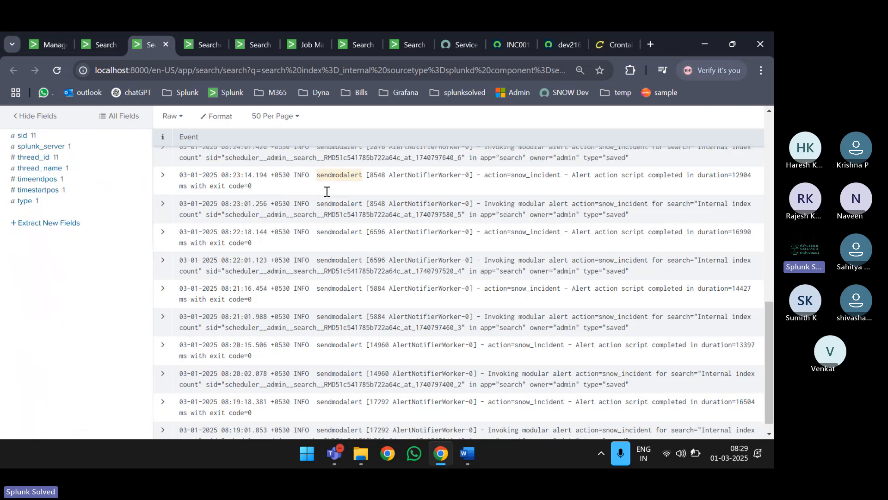
scroll(258, 192, "up", 12)
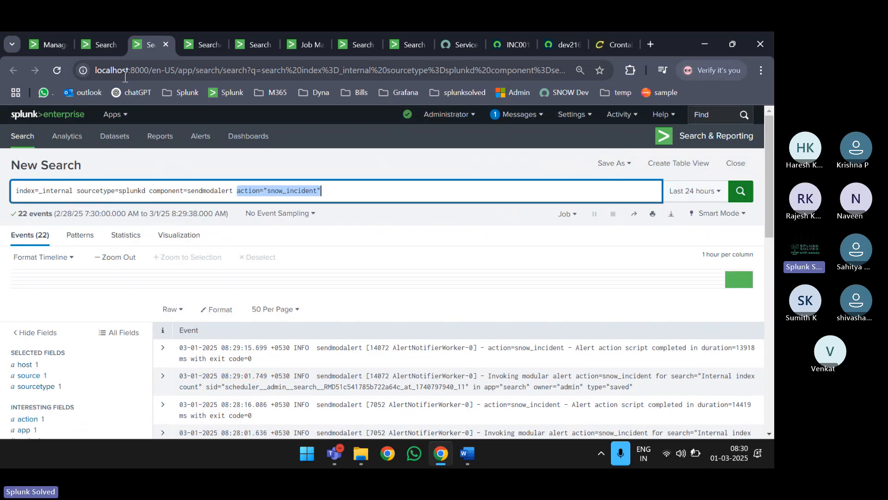
left_click(50, 46)
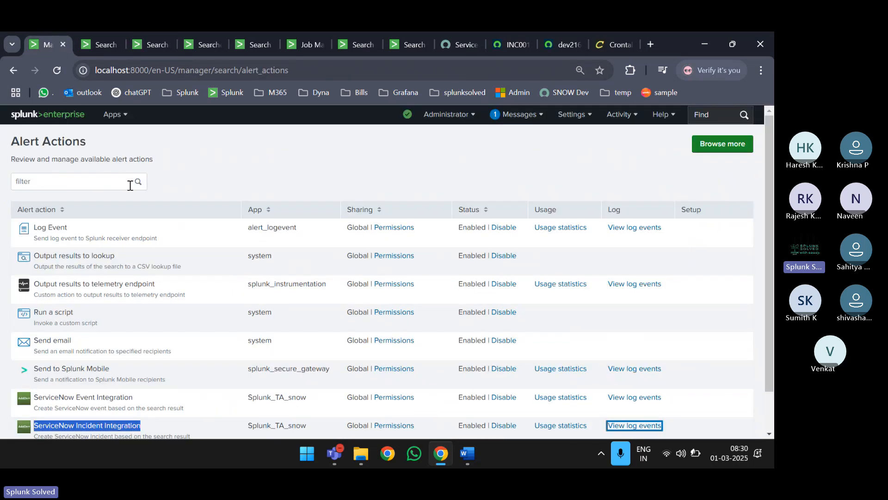
- Scroll through the Alert Actions list, then return to the snow_incident timechart count search
left_click(53, 137)
scroll(53, 141, "down", 1)
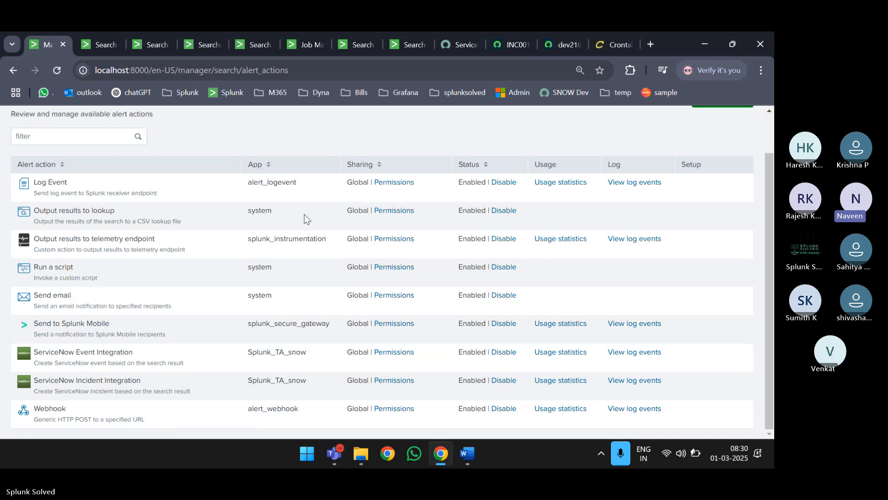
scroll(303, 218, "up", 2)
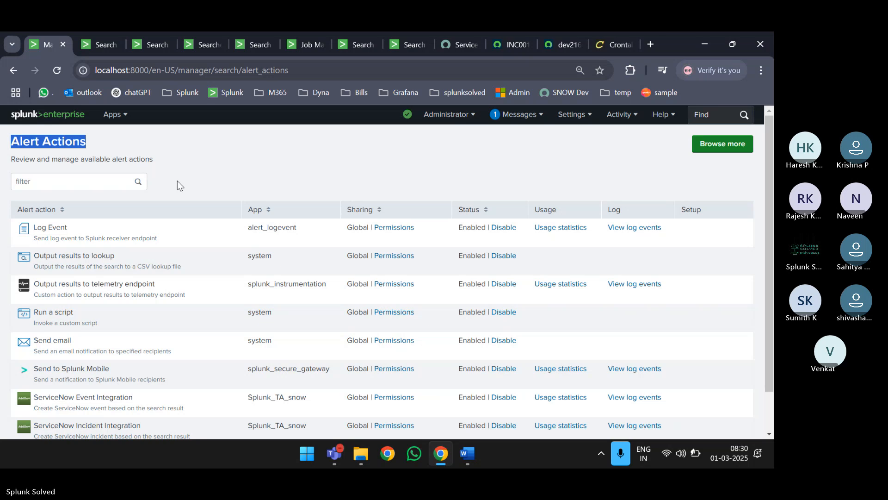
left_click(104, 42)
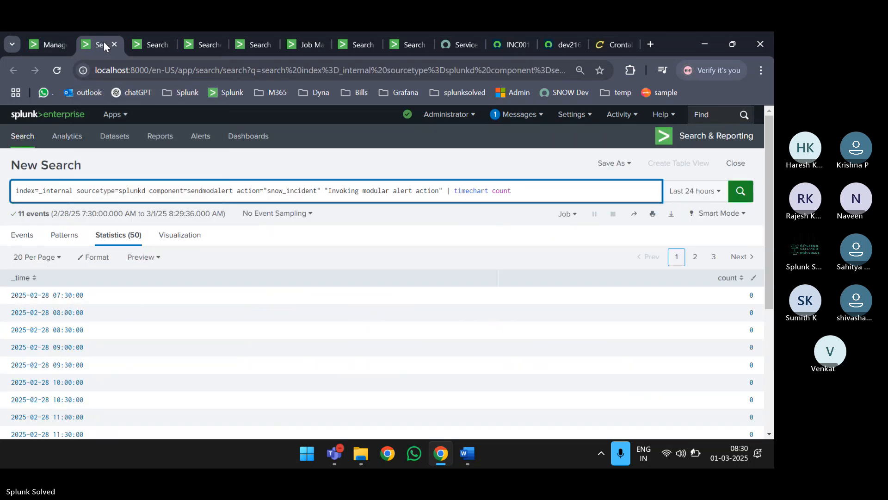
- Close the timechart tab and highlight the action="snow_incident" filter in the sendmodalert query
key("ctrl+w")
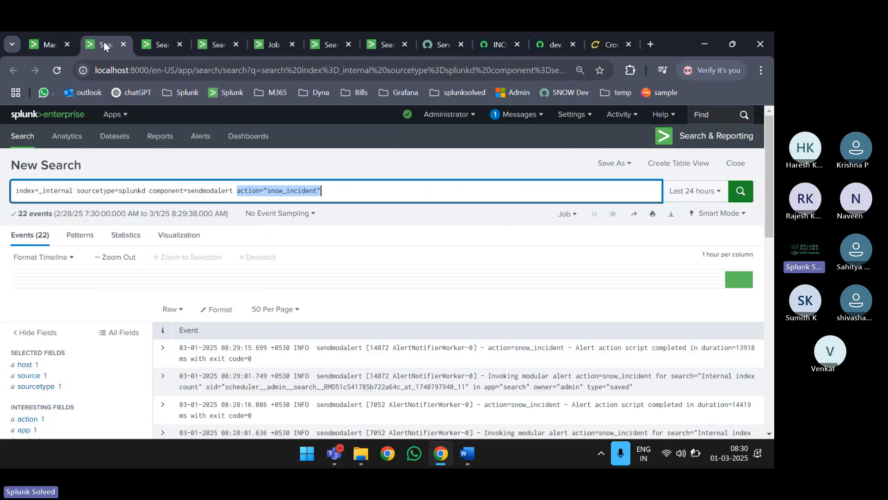
left_click(339, 190)
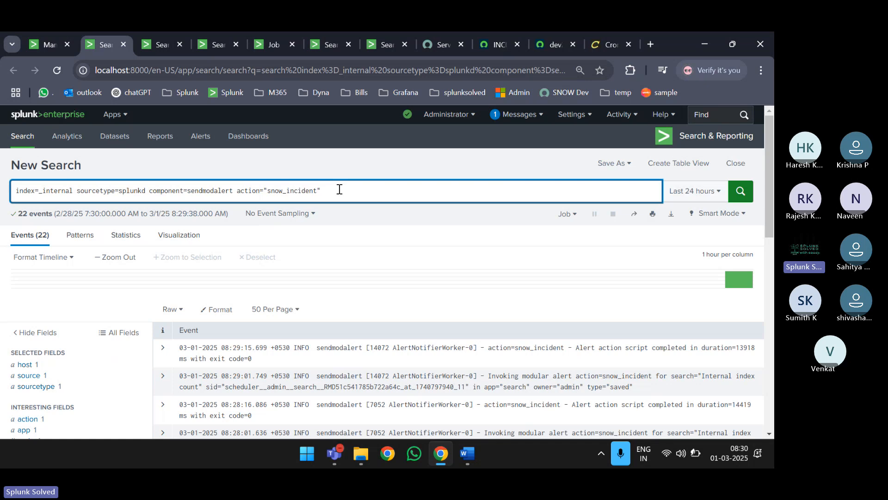
left_click_drag(339, 189, 16, 190)
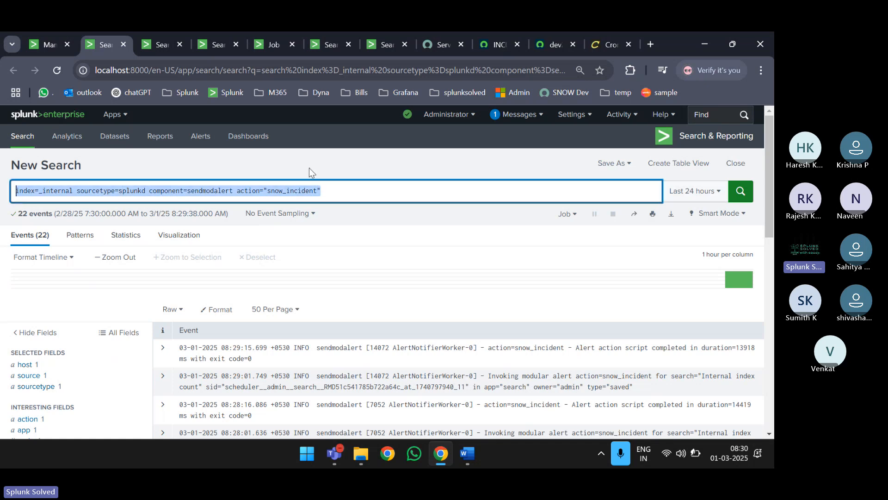
left_click(351, 193)
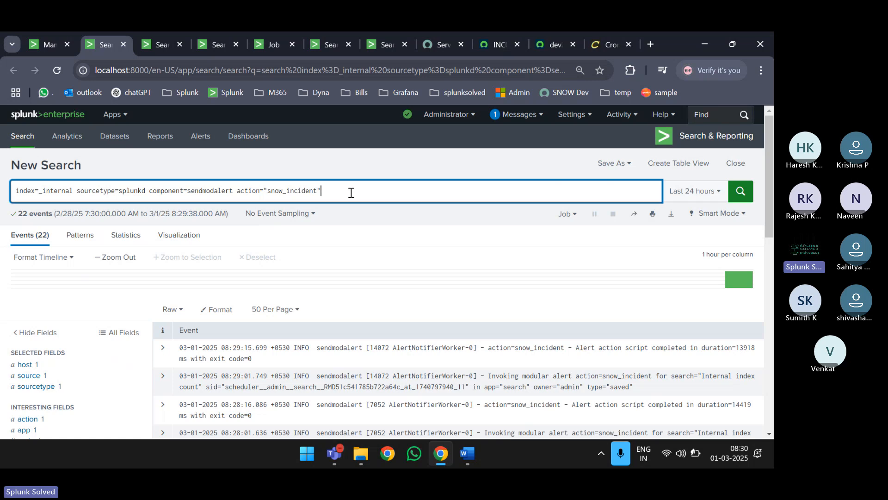
key("ctrl+a")
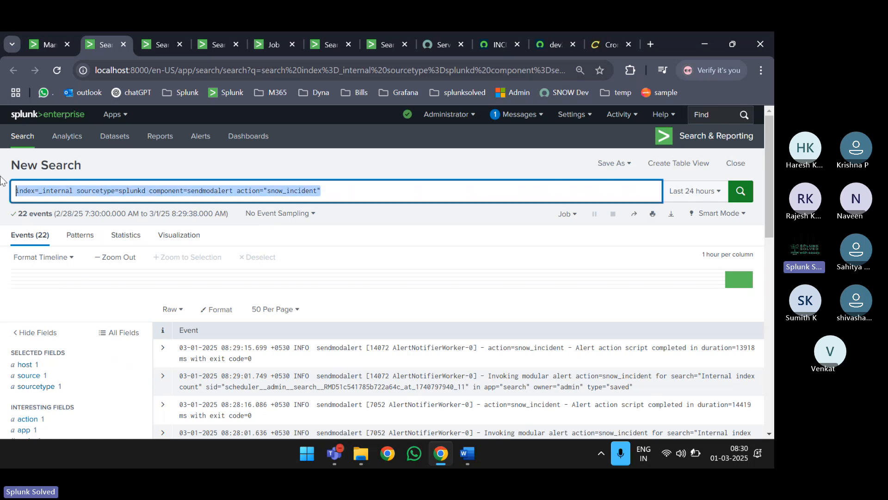
left_click(341, 192)
left_click_drag(337, 192, 237, 191)
- Scroll through the 22 sendmodalert events from the last 24 hours
scroll(362, 198, "down", 6)
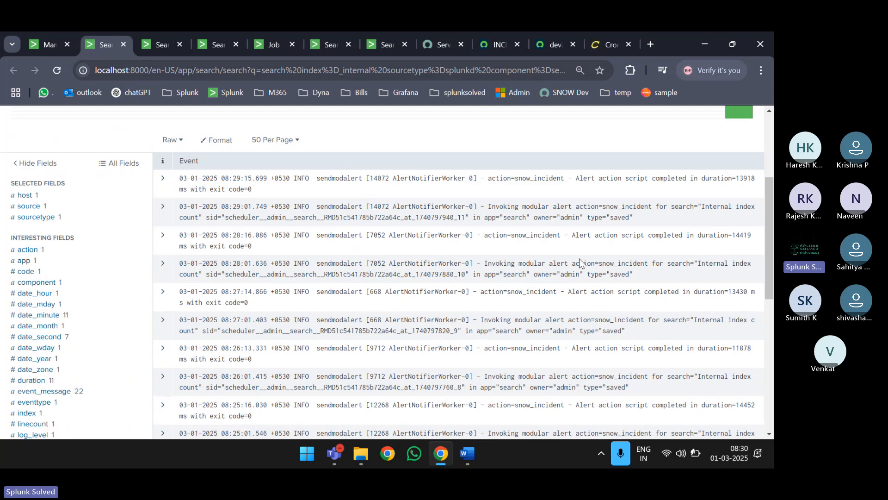
scroll(580, 259, "down", 5)
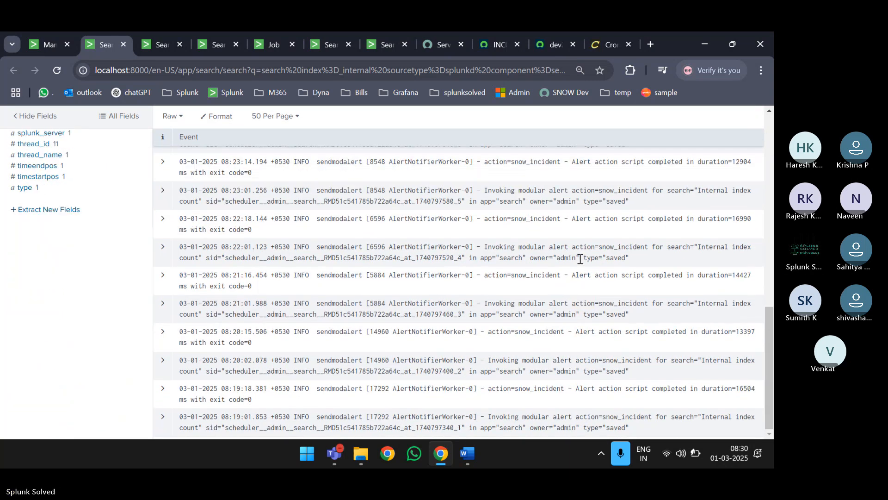
scroll(581, 259, "up", 10)
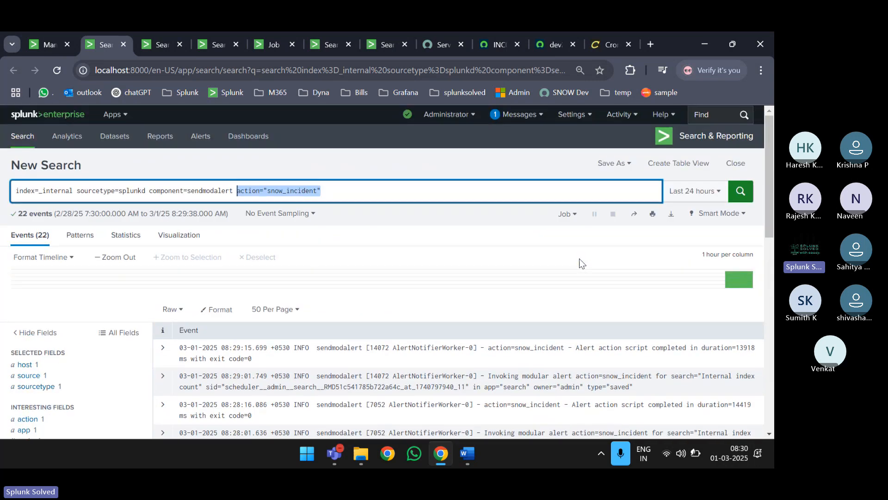
scroll(581, 262, "down", 5)
scroll(581, 261, "up", 5)
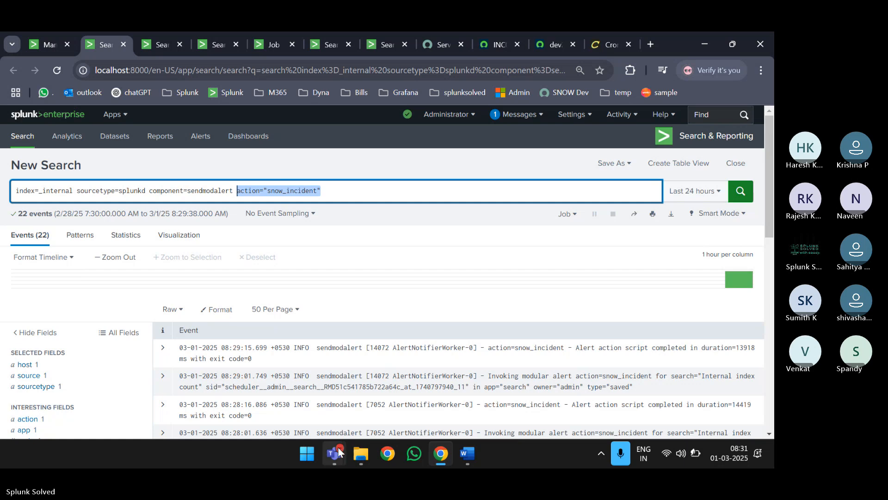
mouse_move(337, 448)
left_click(295, 356)
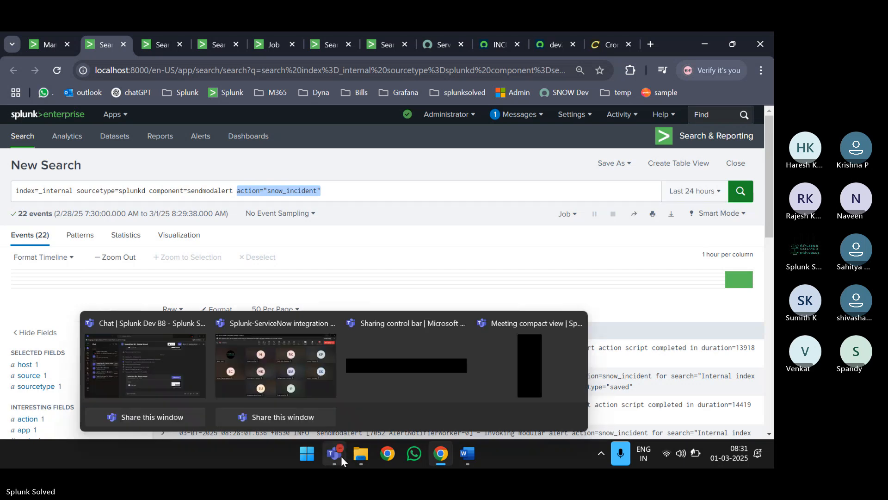
left_click(282, 370)
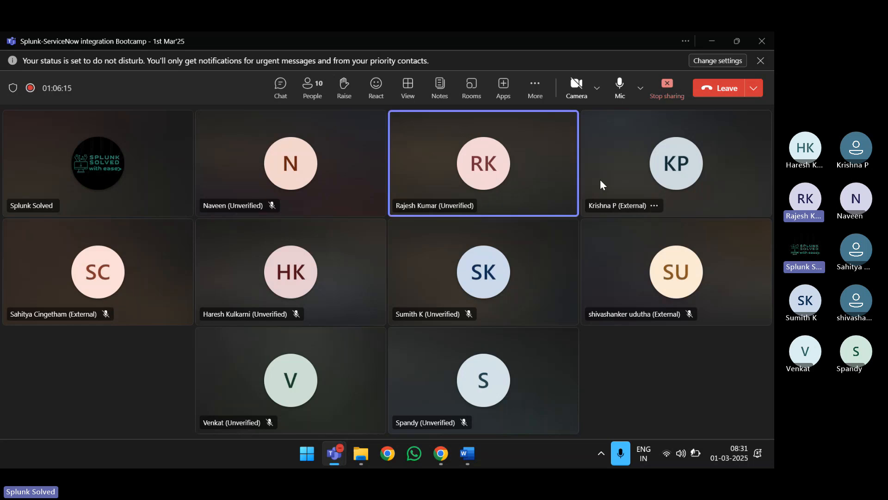
left_click(597, 88)
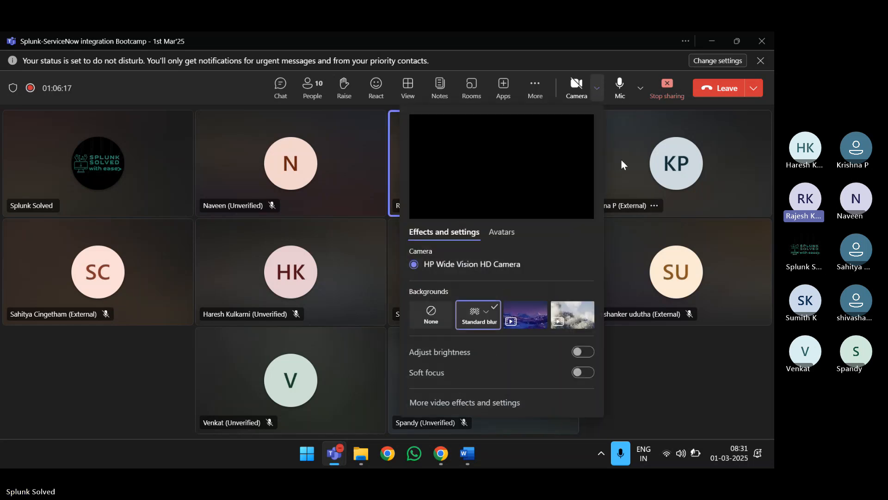
left_click(663, 372)
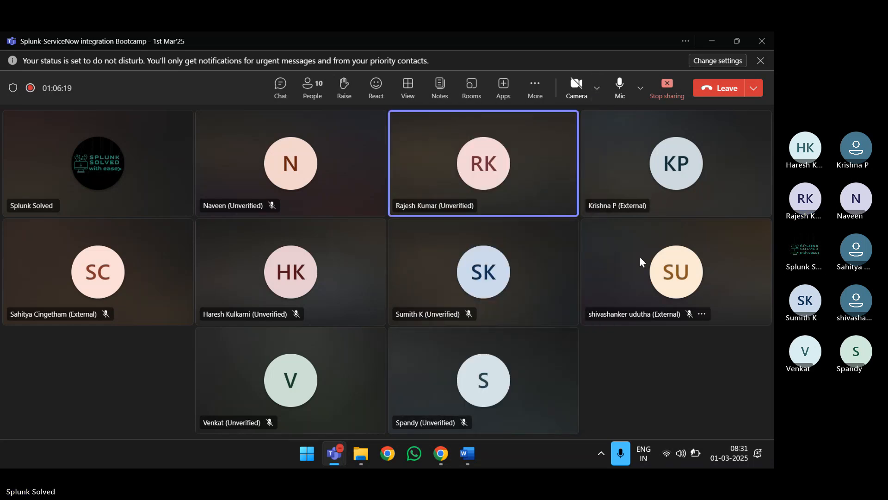
key("XF86MonBrightnessUp")
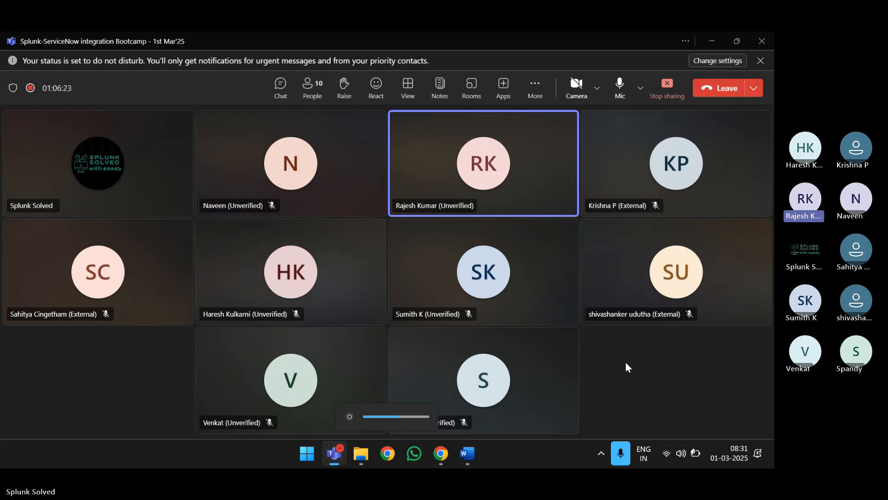
left_click(640, 88)
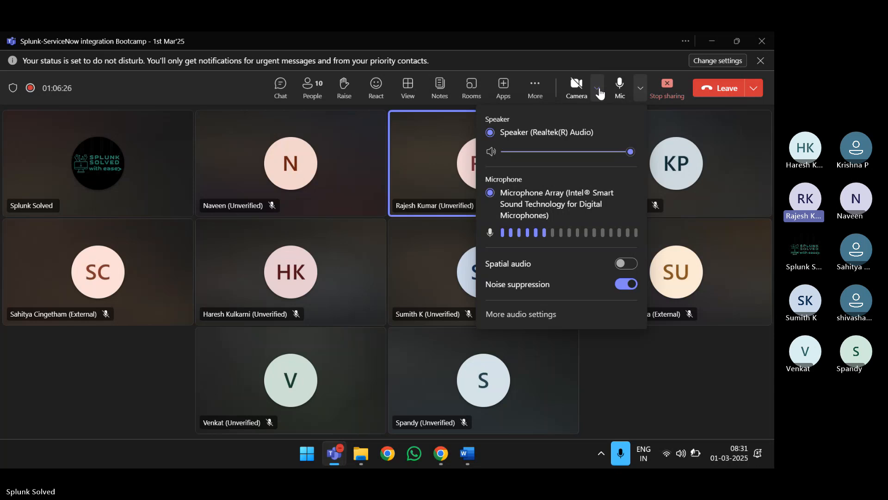
left_click(712, 41)
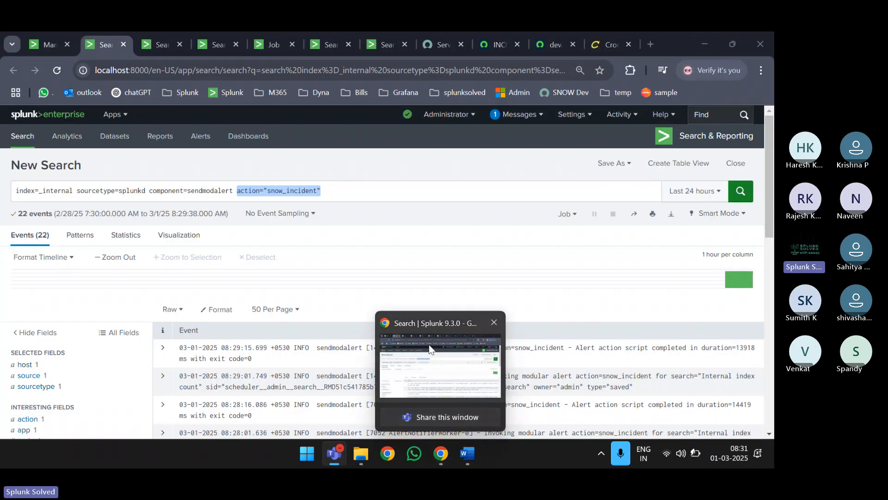
left_click(442, 454)
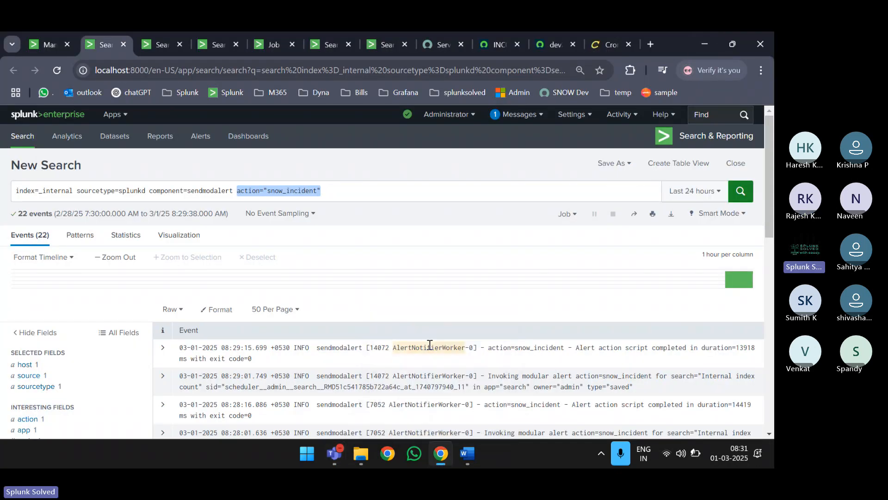
left_click(705, 42)
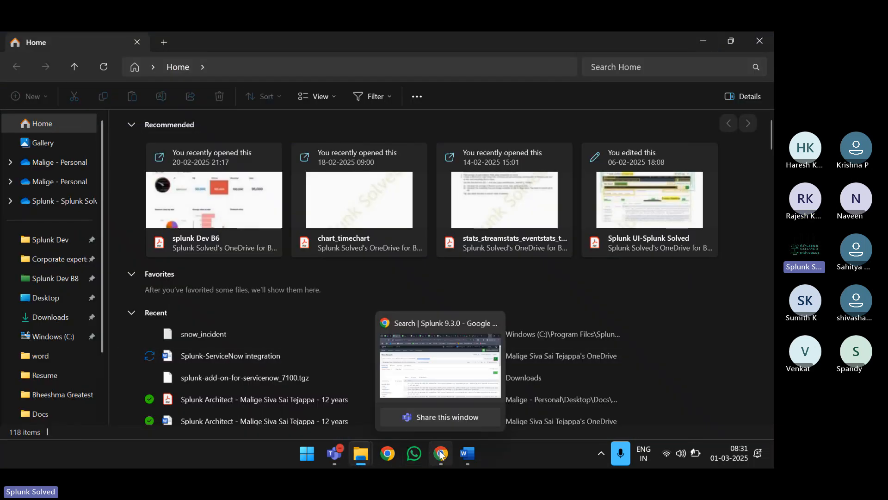
mouse_move(336, 457)
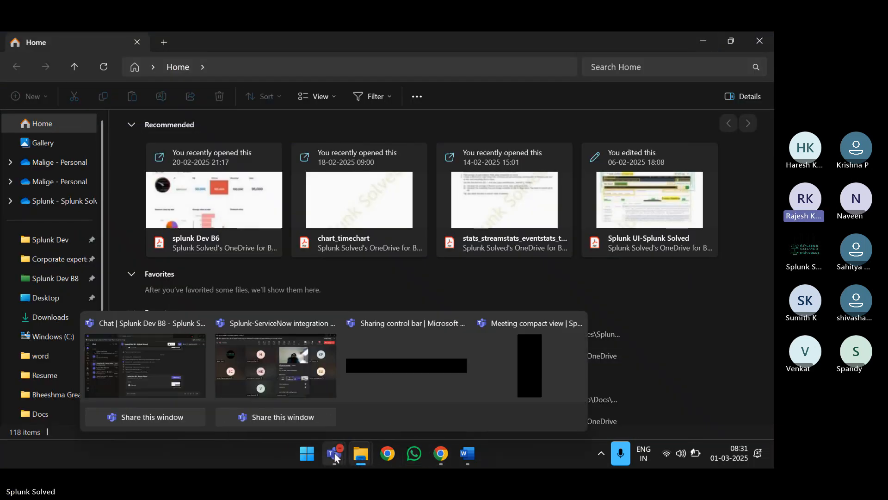
left_click(295, 376)
left_click(548, 47)
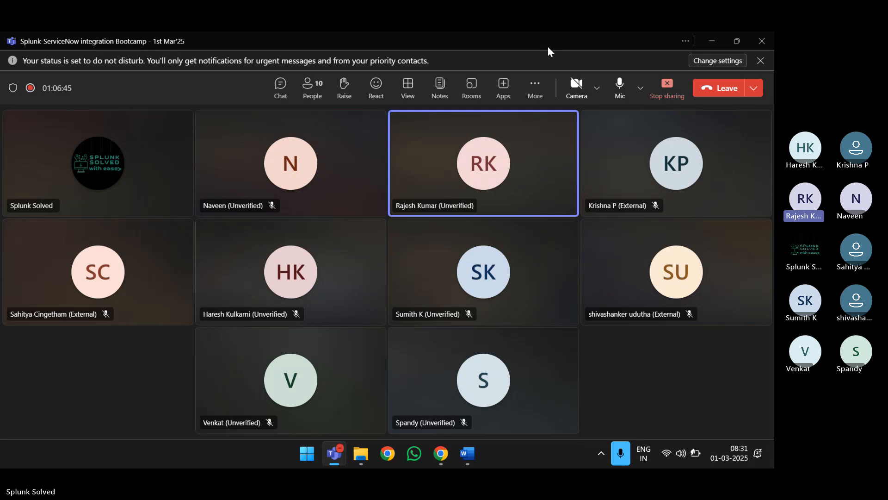
left_click(533, 90)
left_click(571, 46)
left_click(711, 41)
mouse_move(441, 458)
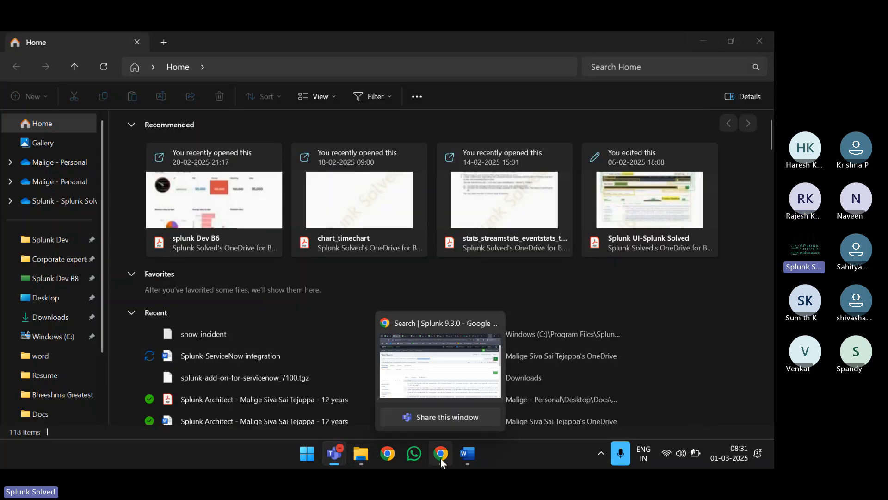
left_click(435, 365)
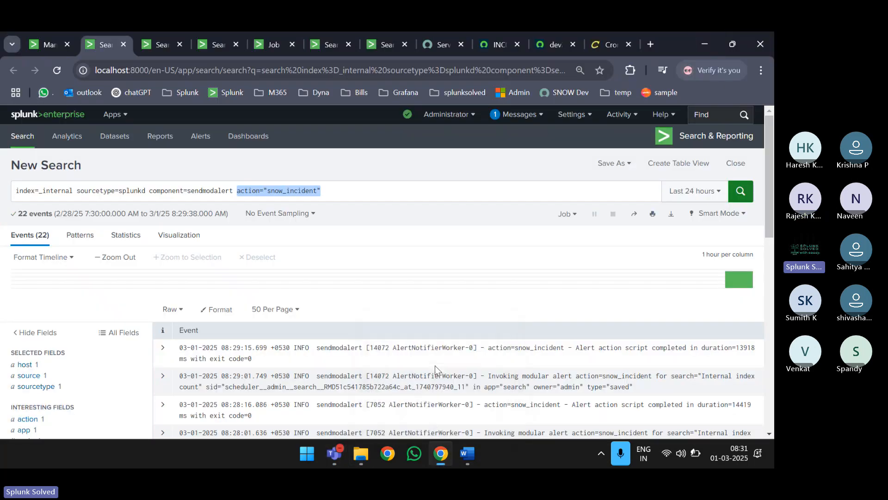
- Select the full incident table API URL on the ServiceNow XML page
left_click(557, 47)
left_click(307, 69)
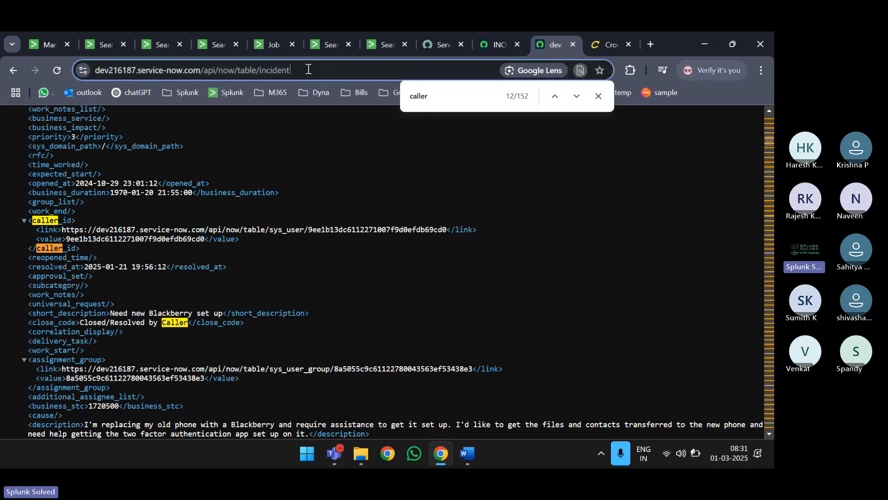
left_click(598, 96)
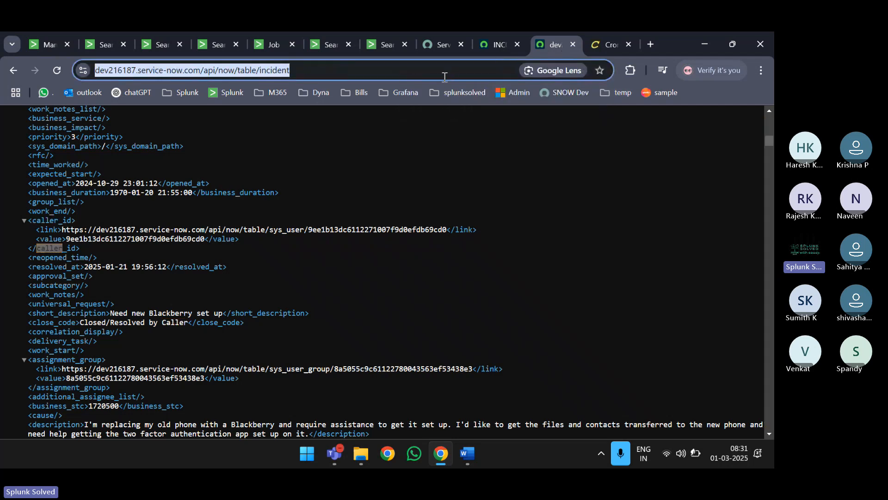
left_click_drag(444, 77, 60, 86)
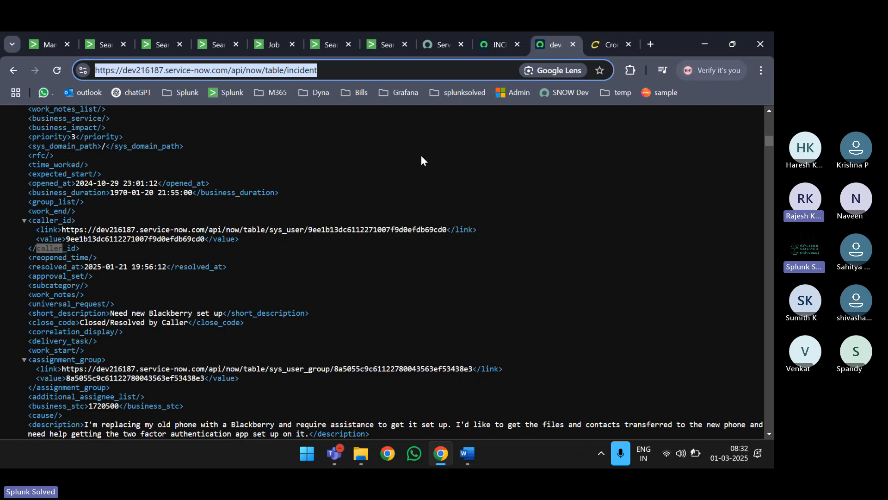
- Copy the instance URL on the developer portal, then close the instance dialog and My Instance panel
key("ctrl+shift+Tab")
key("ctrl+Tab")
key("ctrl+shift+Tab")
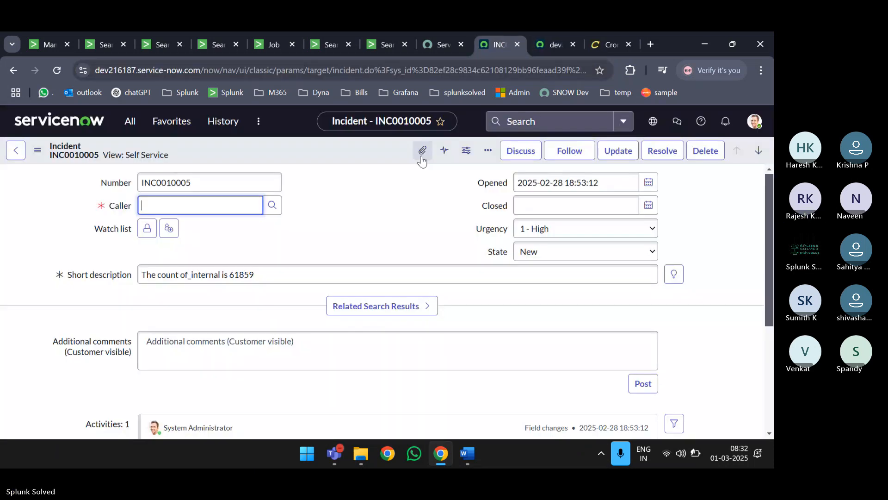
key("ctrl+shift+Tab")
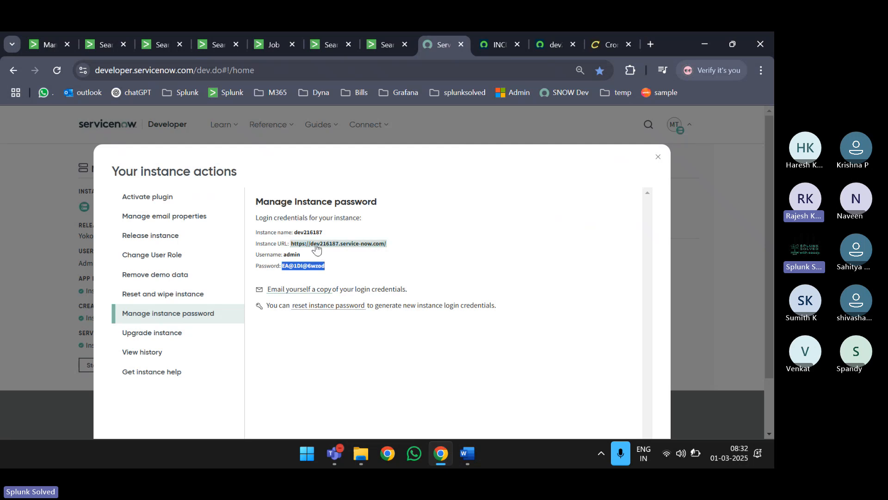
left_click(696, 148)
left_click_drag(387, 243, 291, 250)
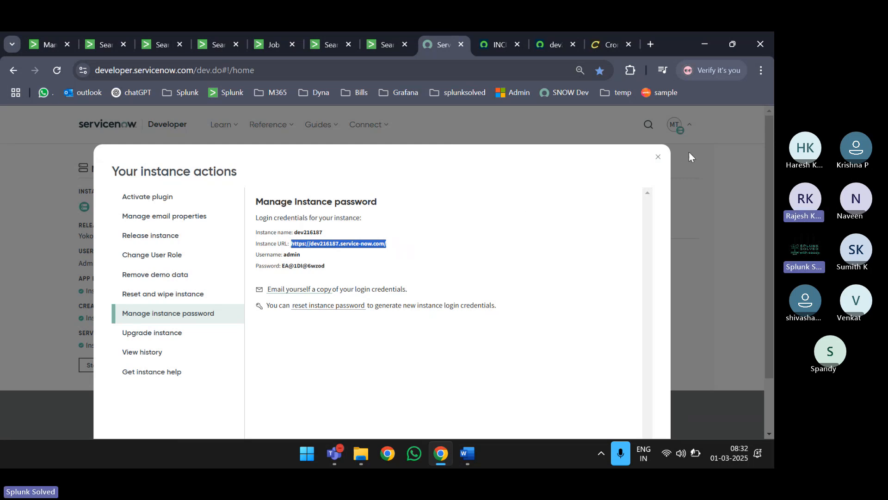
left_click(659, 158)
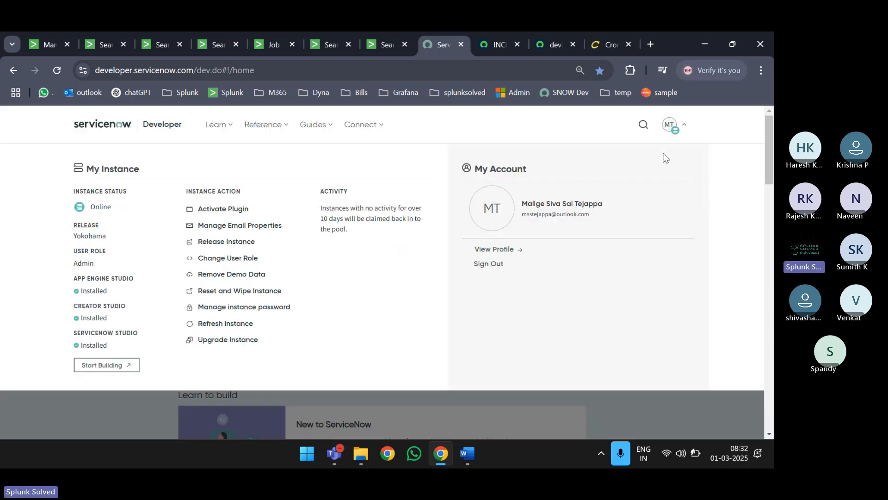
left_click(126, 414)
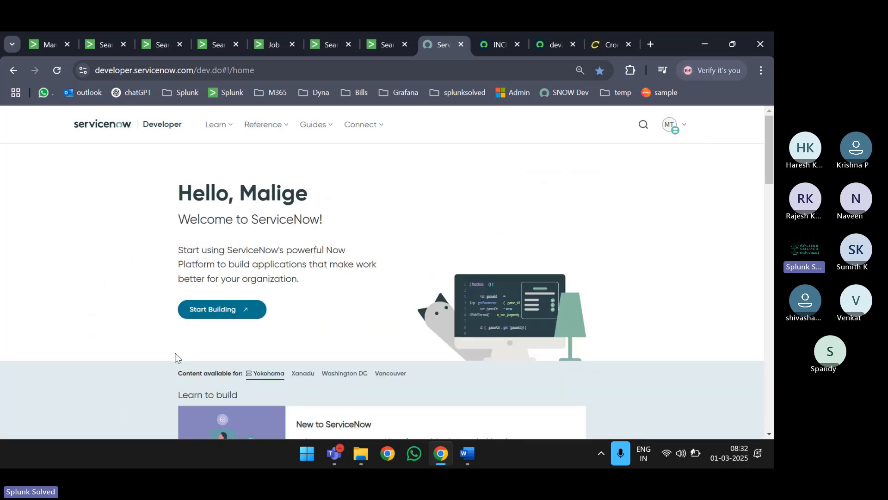
- Close the Creator Studio and developer portal tabs
left_click(229, 311)
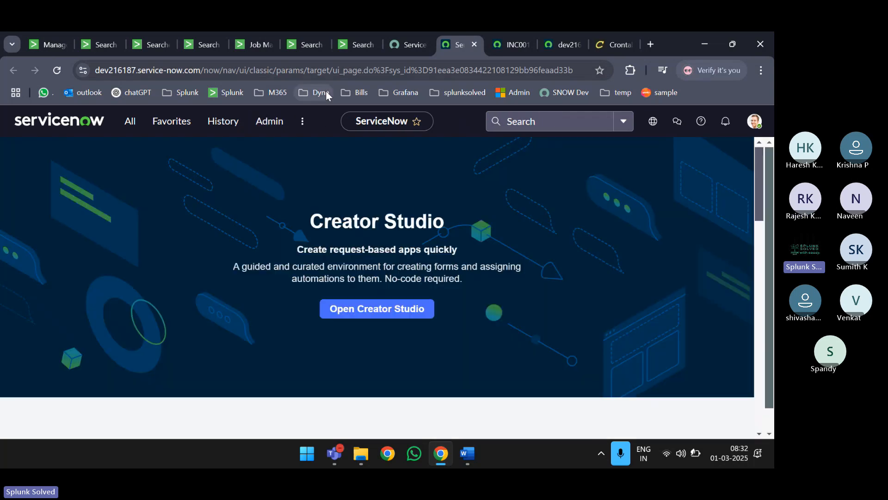
key("ctrl+w")
left_click(275, 70)
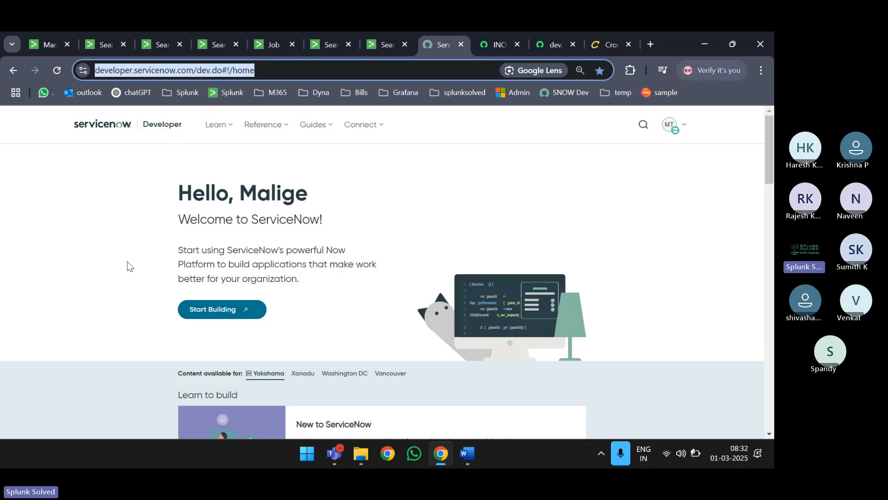
left_click(119, 295)
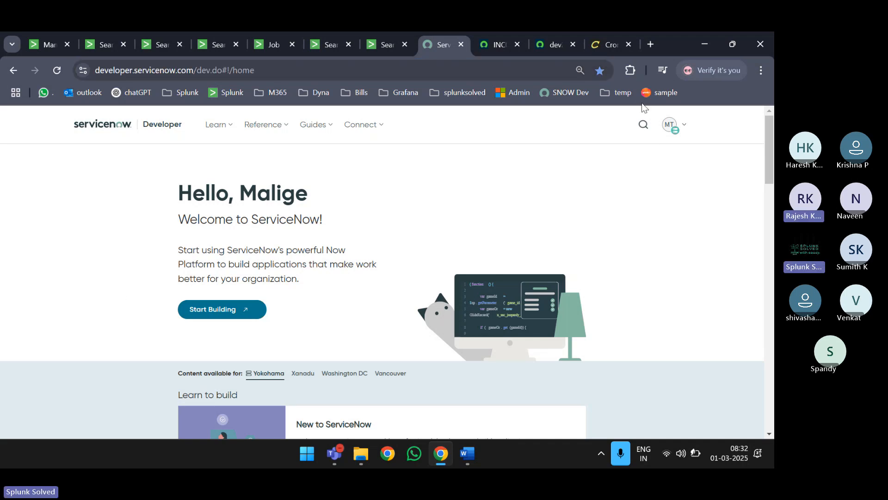
left_click(677, 129)
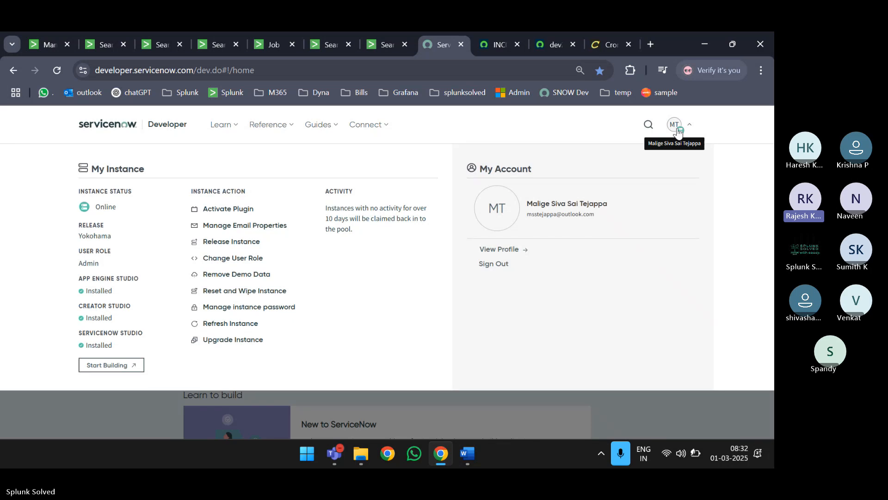
left_click(687, 130)
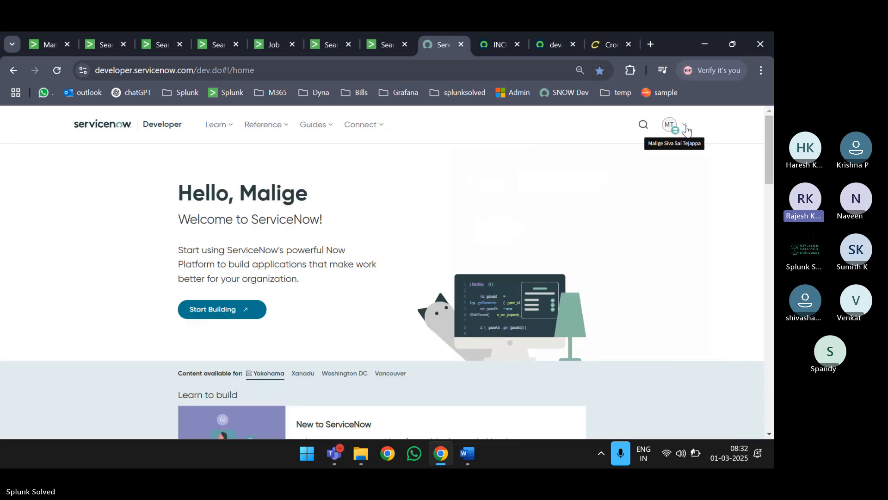
key("ctrl+w")
- Close the incident form, XML, Crontab guru, New Search and Job Manager tabs with Ctrl+W
key("ctrl+w")
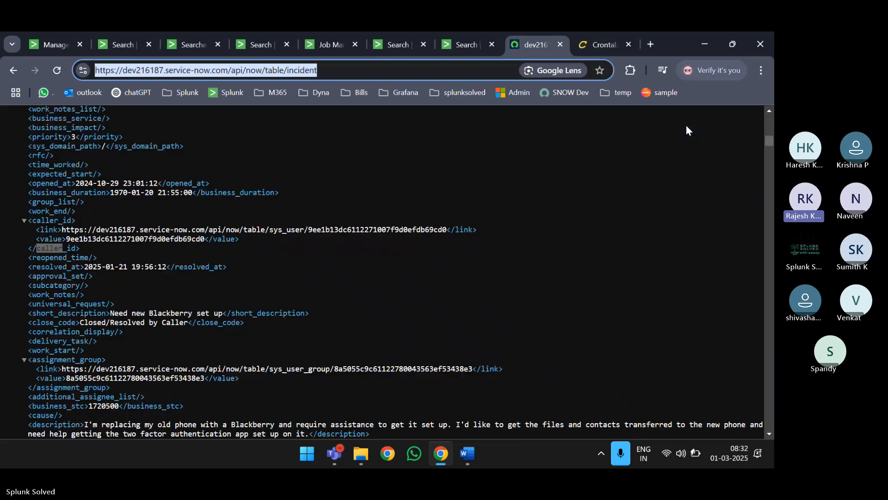
key("ctrl+w")
key("ctrl+w")
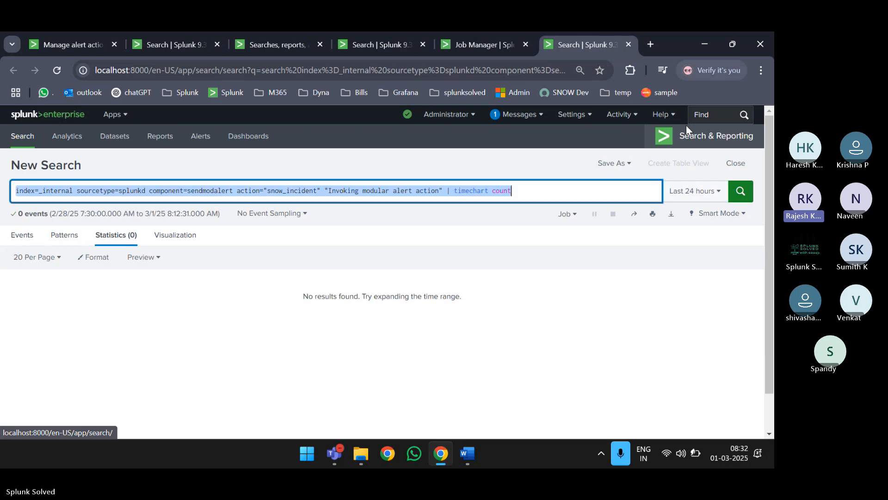
key("ctrl+w")
key("ctrl+w")
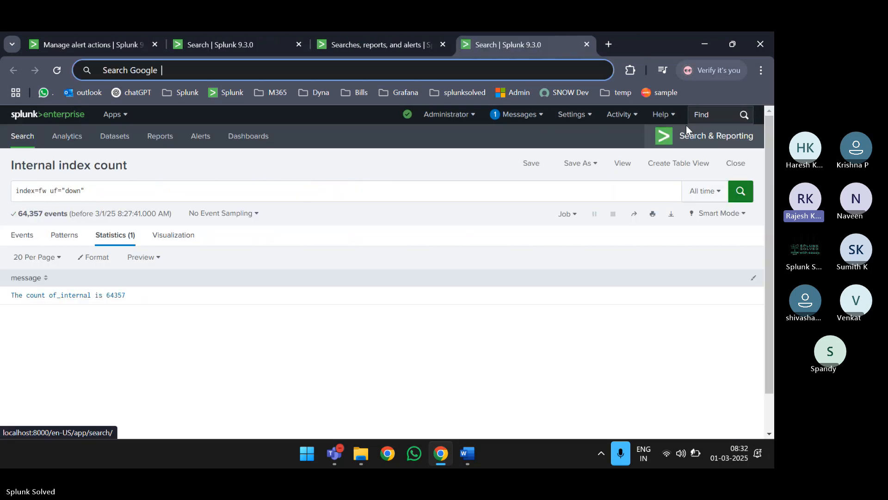
key("ctrl+w")
key("ctrl+w")
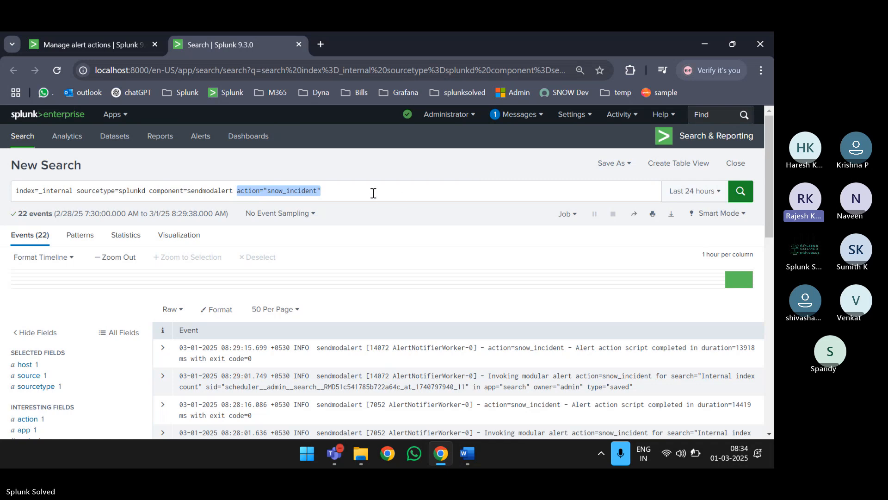
- Close the Alert Actions tab, leaving the snow_incident sendmodalert search open
left_click(91, 40)
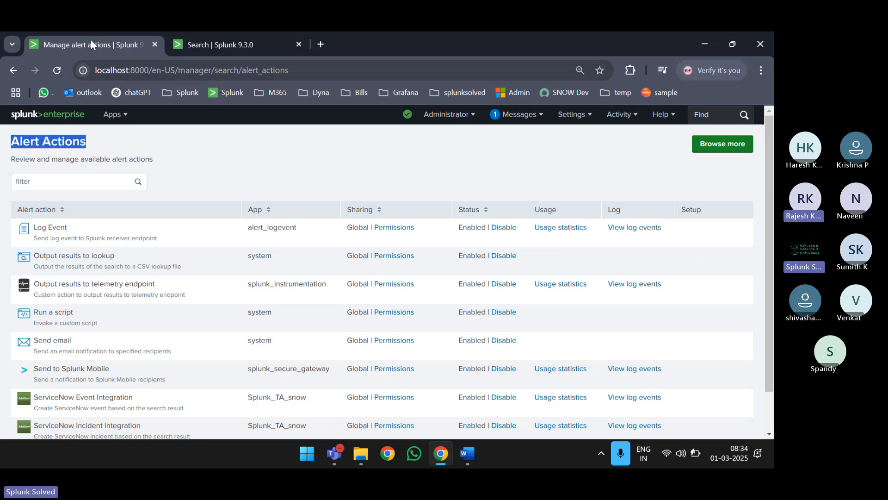
double_click(117, 72)
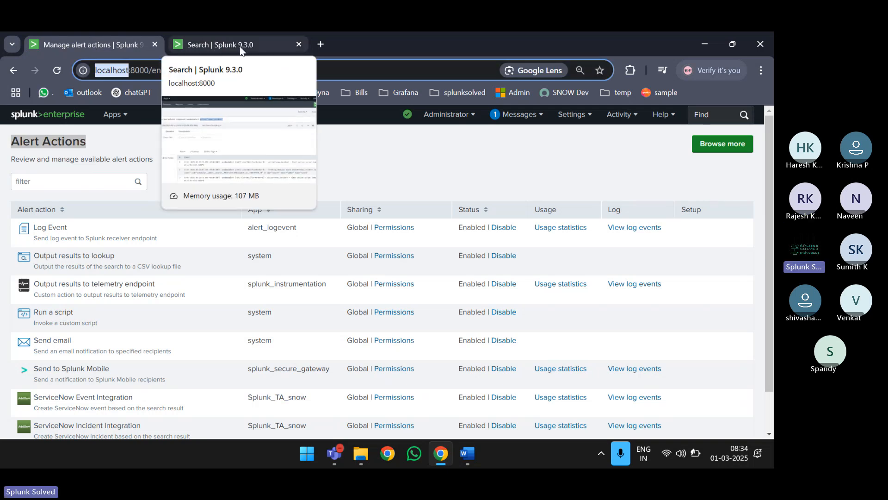
left_click(155, 45)
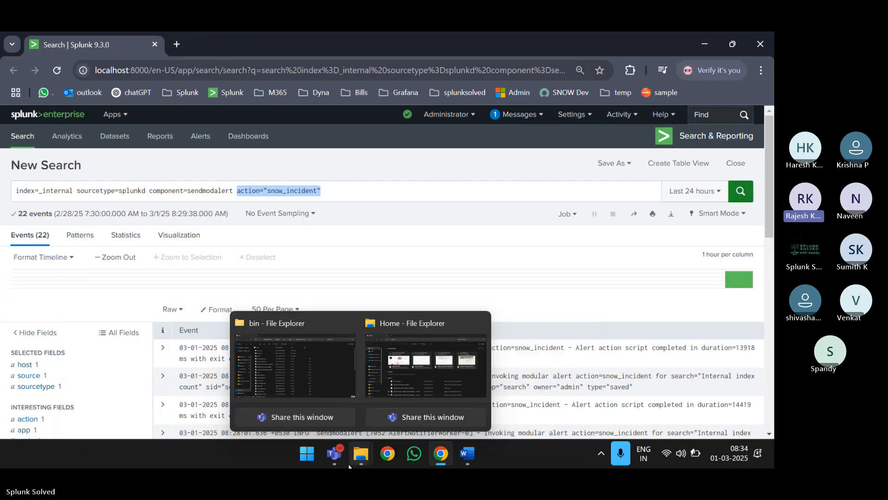
- Bring the Splunk-ServiceNow integration Bootcamp meeting window to the front
mouse_move(338, 451)
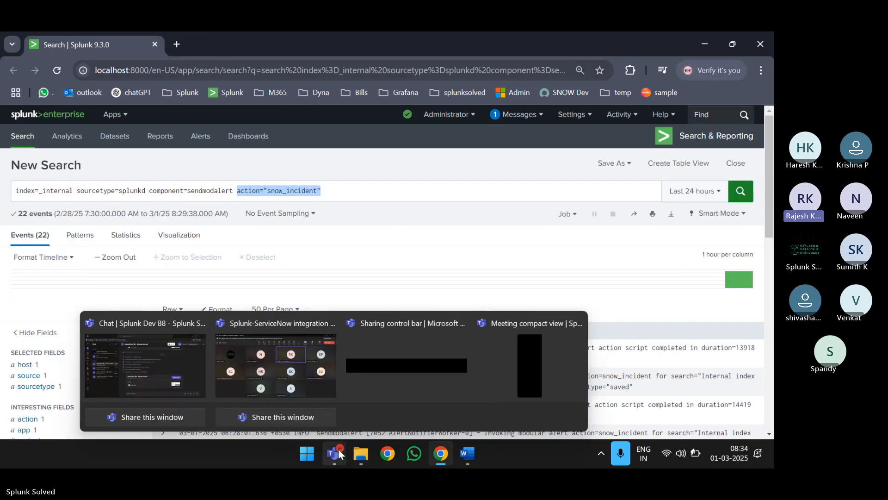
left_click(295, 363)
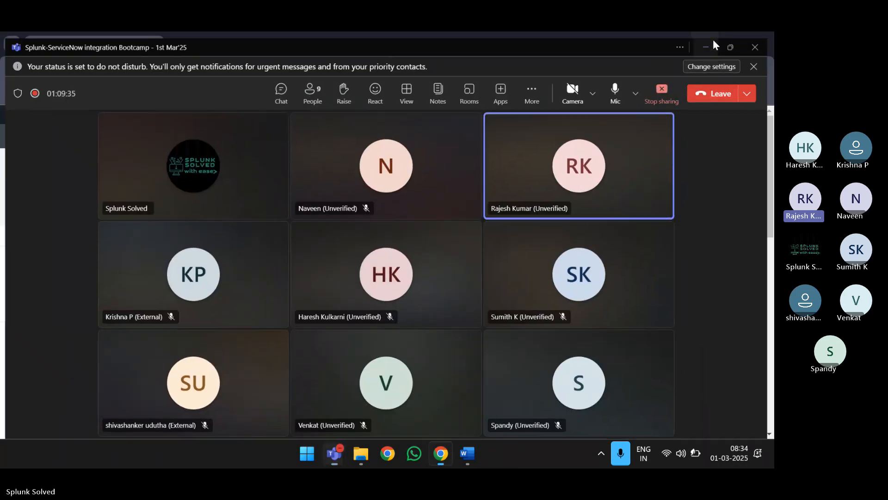
left_click(712, 39)
mouse_move(330, 455)
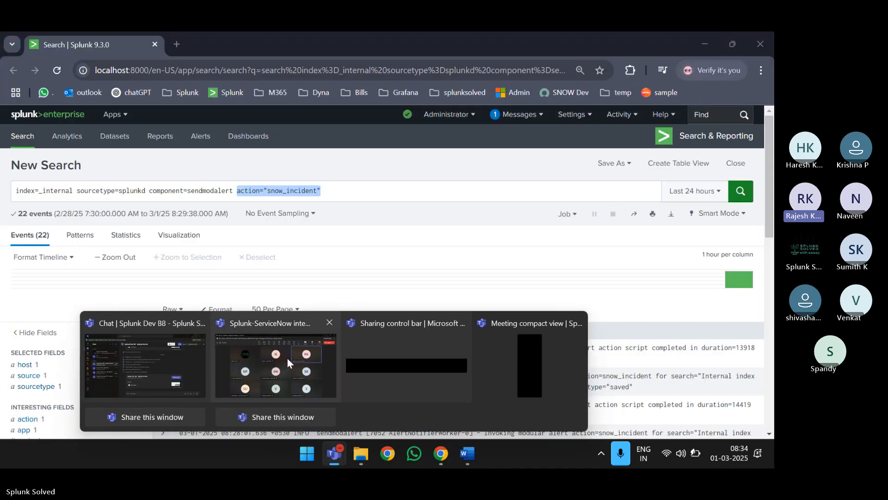
left_click(287, 358)
- Stop the meeting recording from Record and transcribe and confirm it
left_click(535, 92)
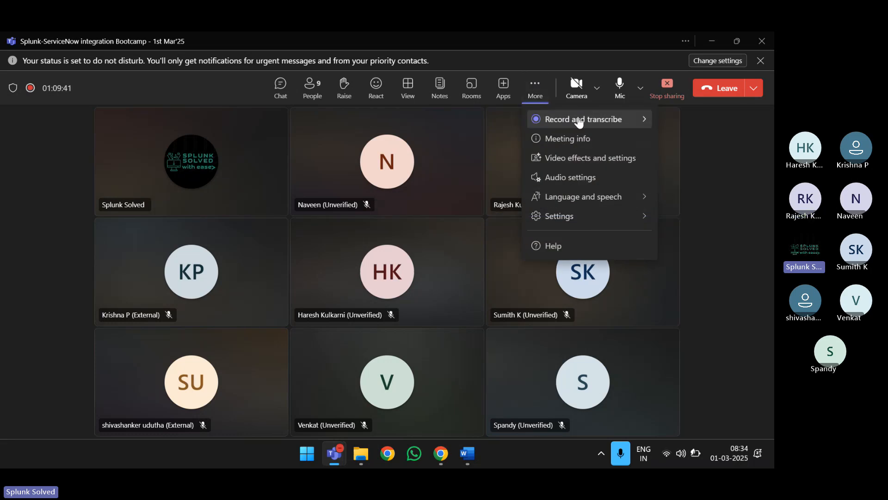
mouse_move(587, 119)
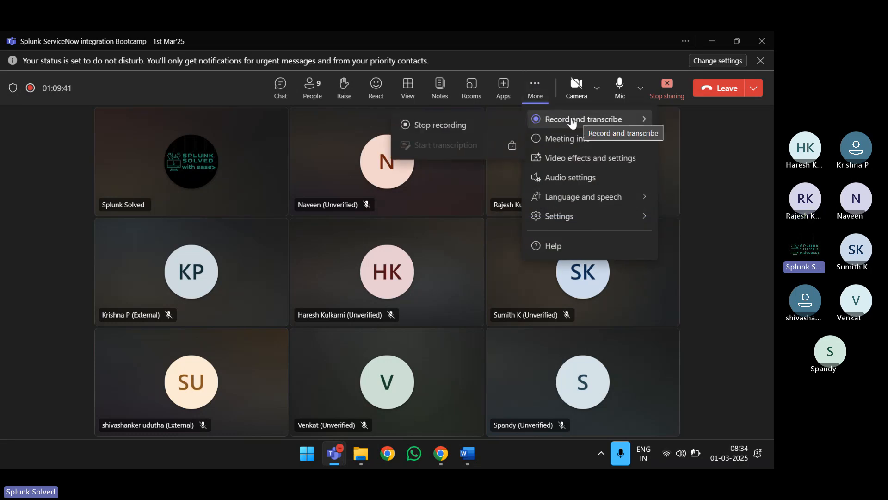
left_click(26, 217)
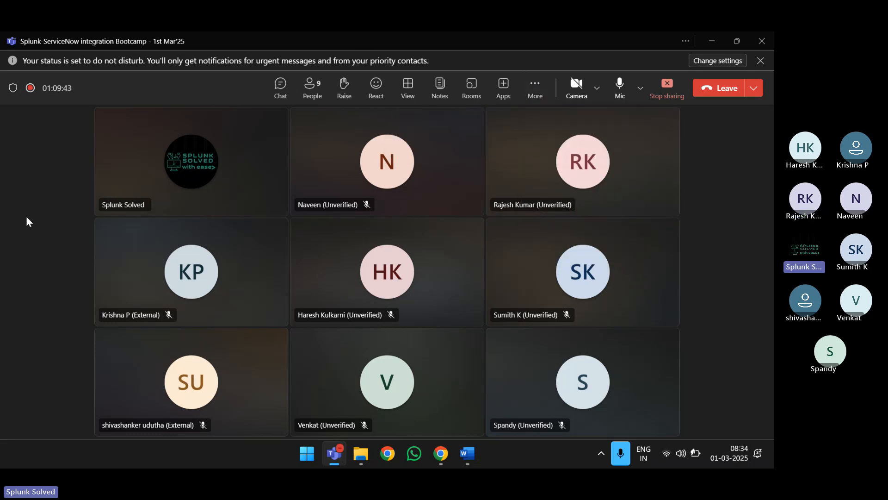
left_click(539, 94)
mouse_move(563, 120)
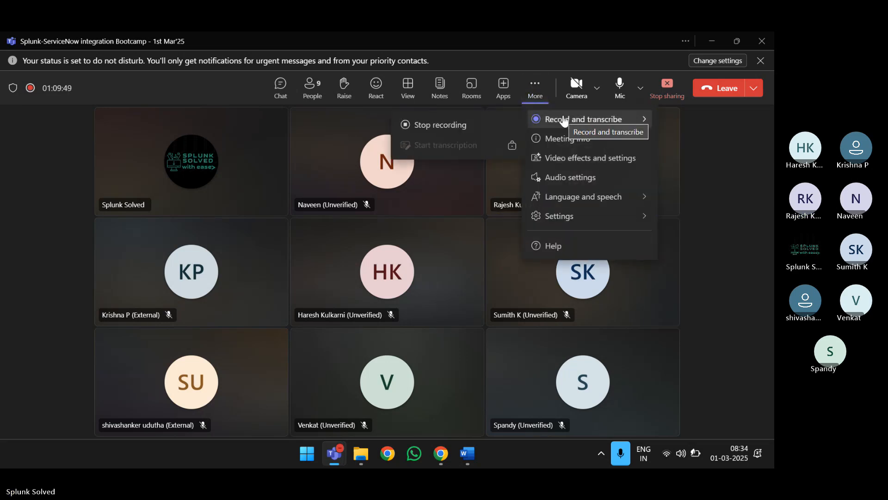
left_click(430, 126)
left_click(466, 257)
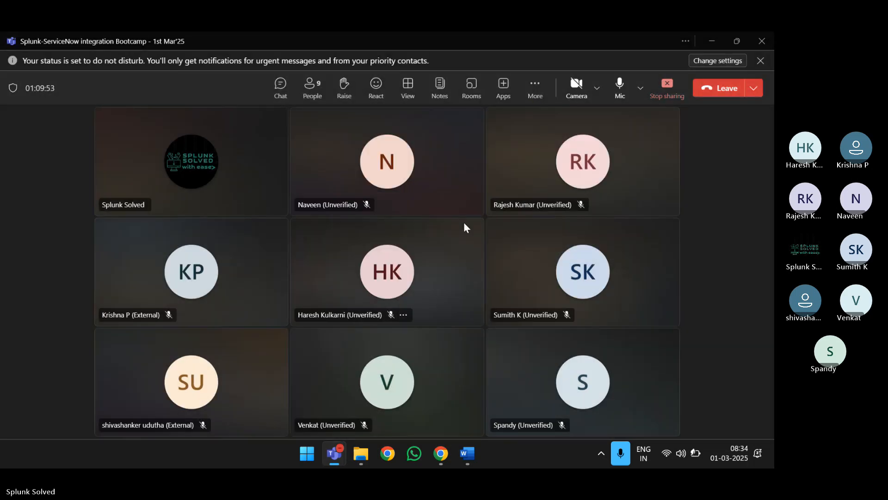